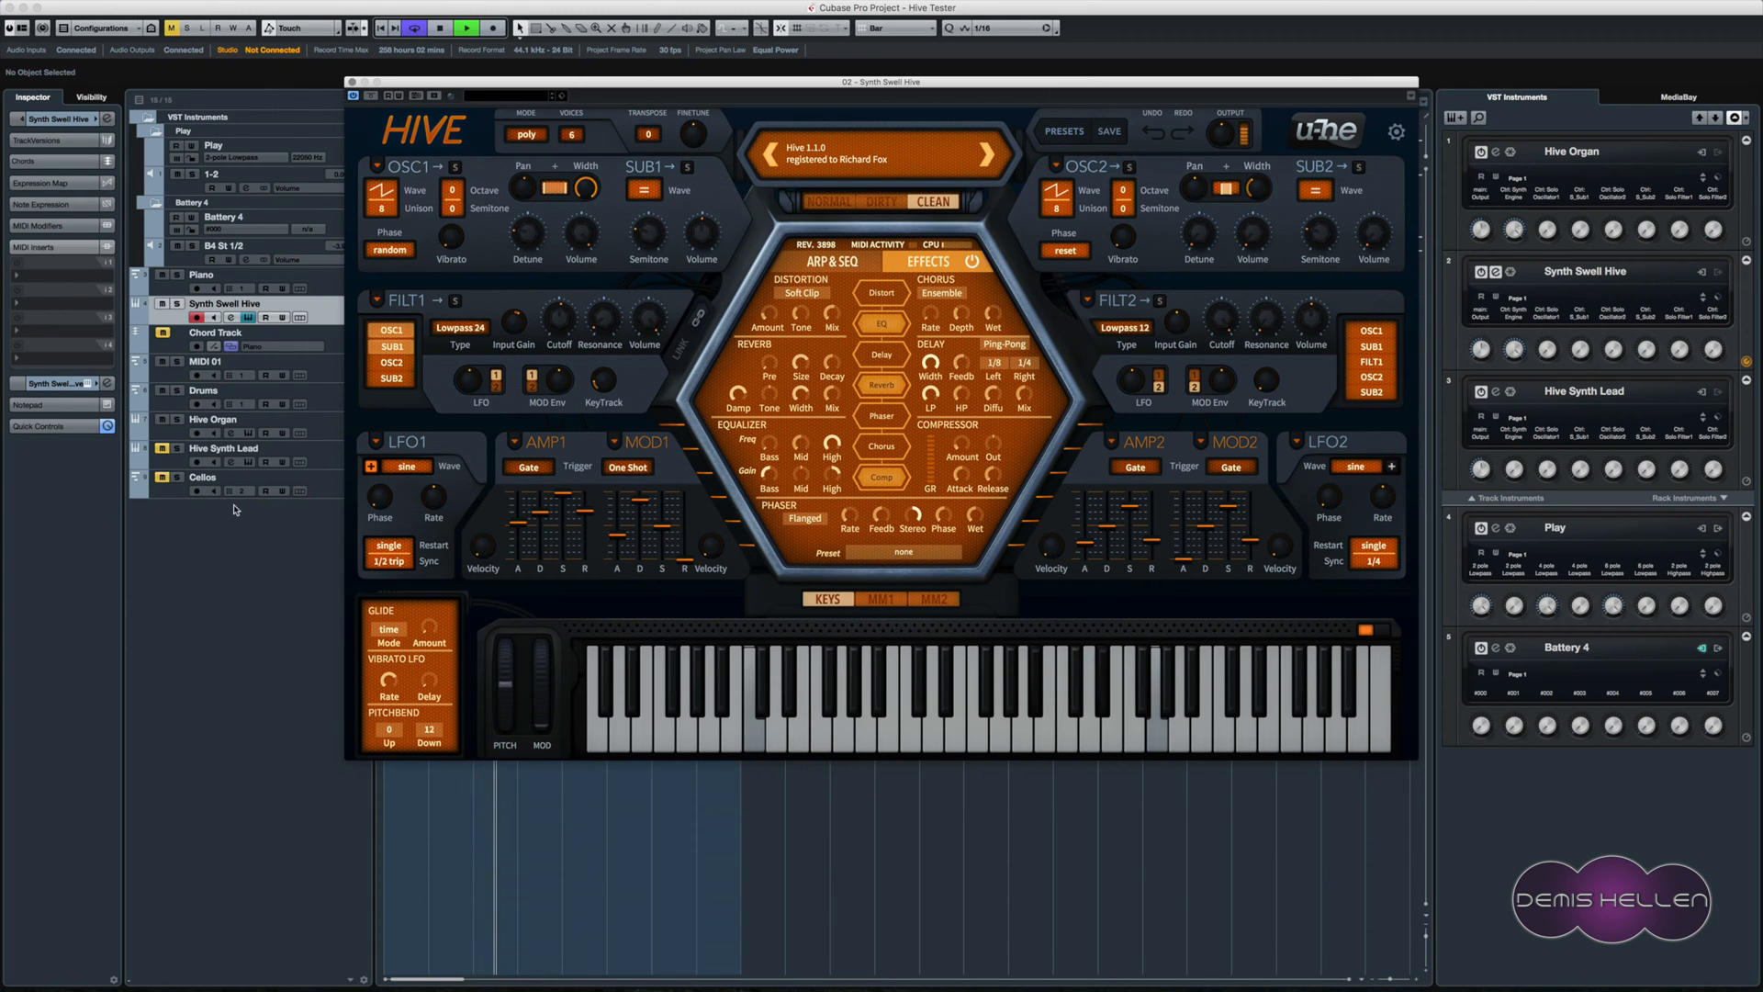
# - Move the Synth Swell Hive window clear of the track list and raise the system volume
pyautogui.moveTo(540, 101); pyautogui.dragTo(821, 136)
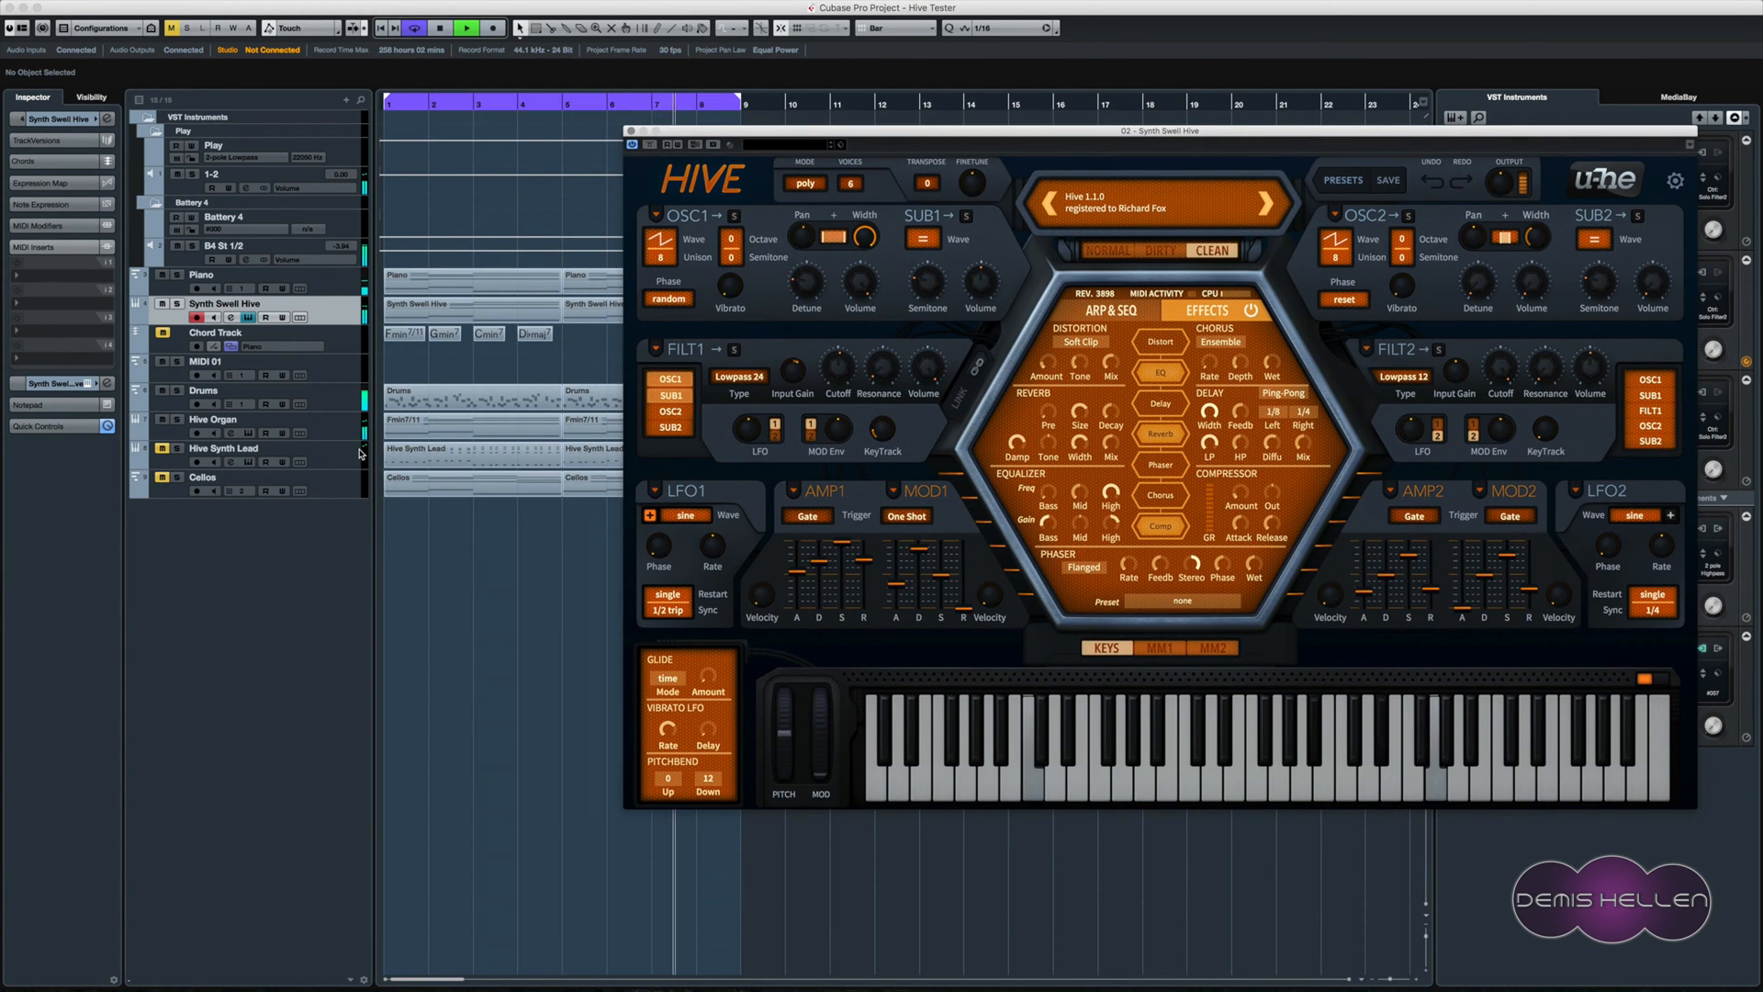
pyautogui.press('XF86AudioRaiseVolume')
pyautogui.press('XF86AudioRaiseVolume')
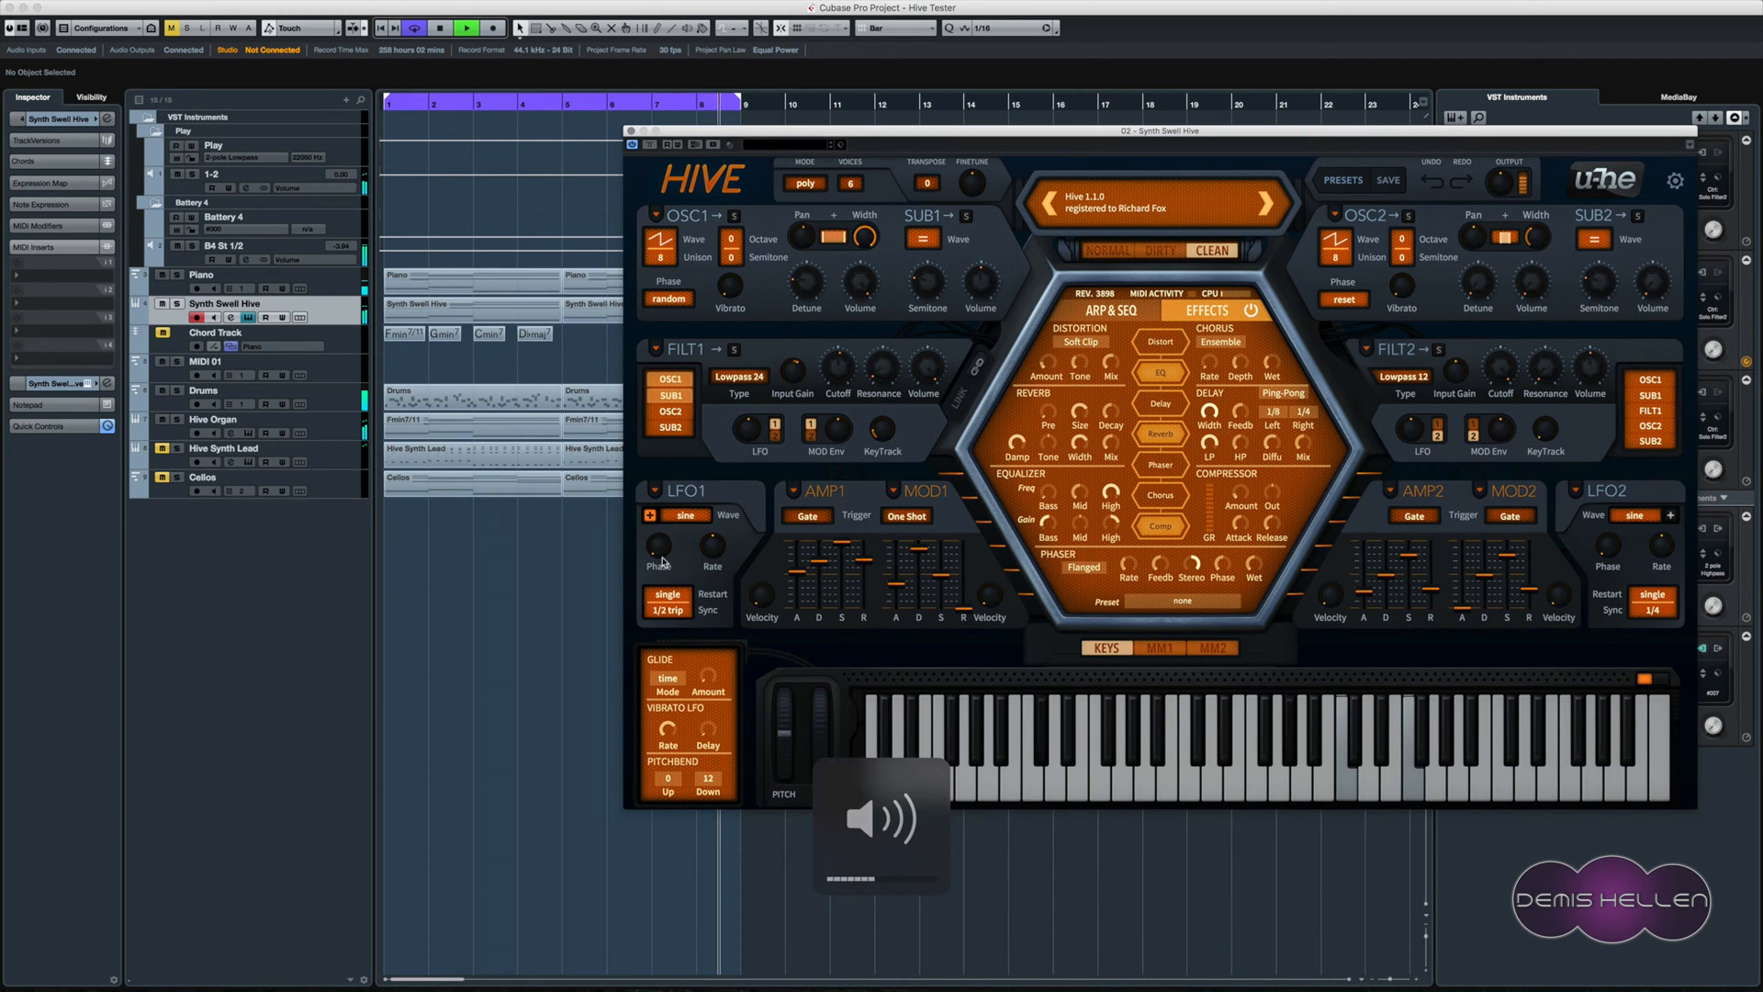
# - Stop playback, mute the Piano and Drums tracks, and restart playback
pyautogui.press('space')
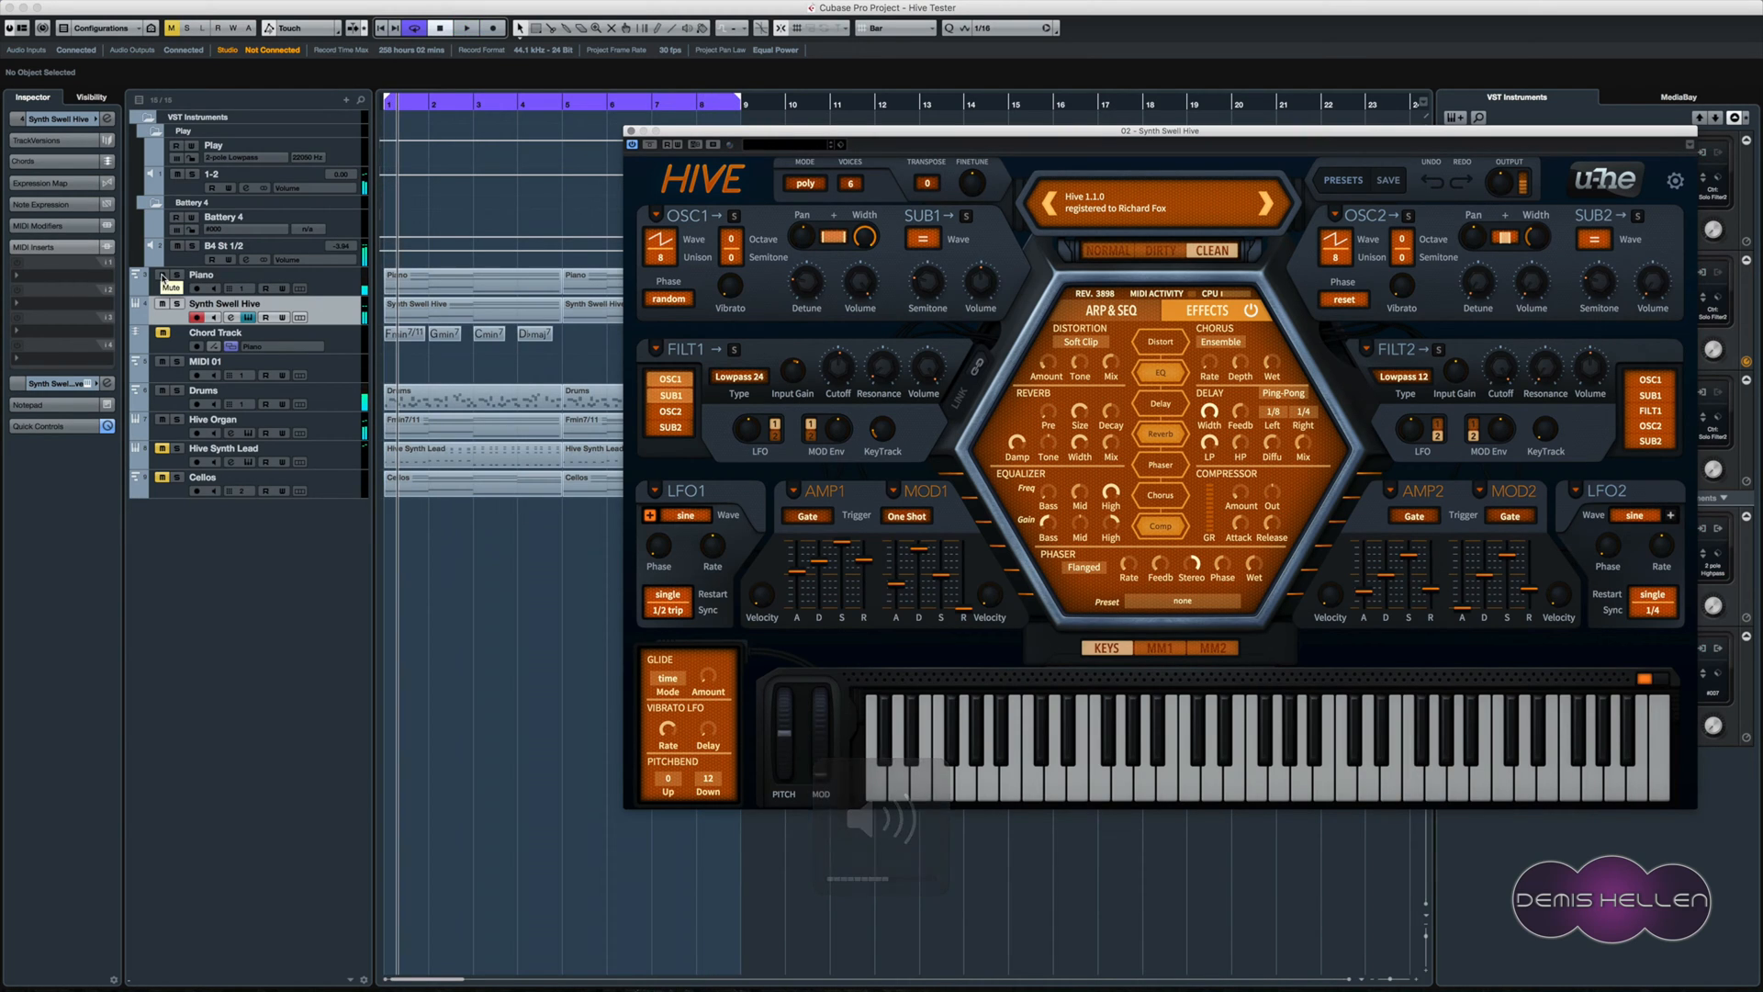
pyautogui.click(161, 275)
pyautogui.click(160, 391)
pyautogui.press('space')
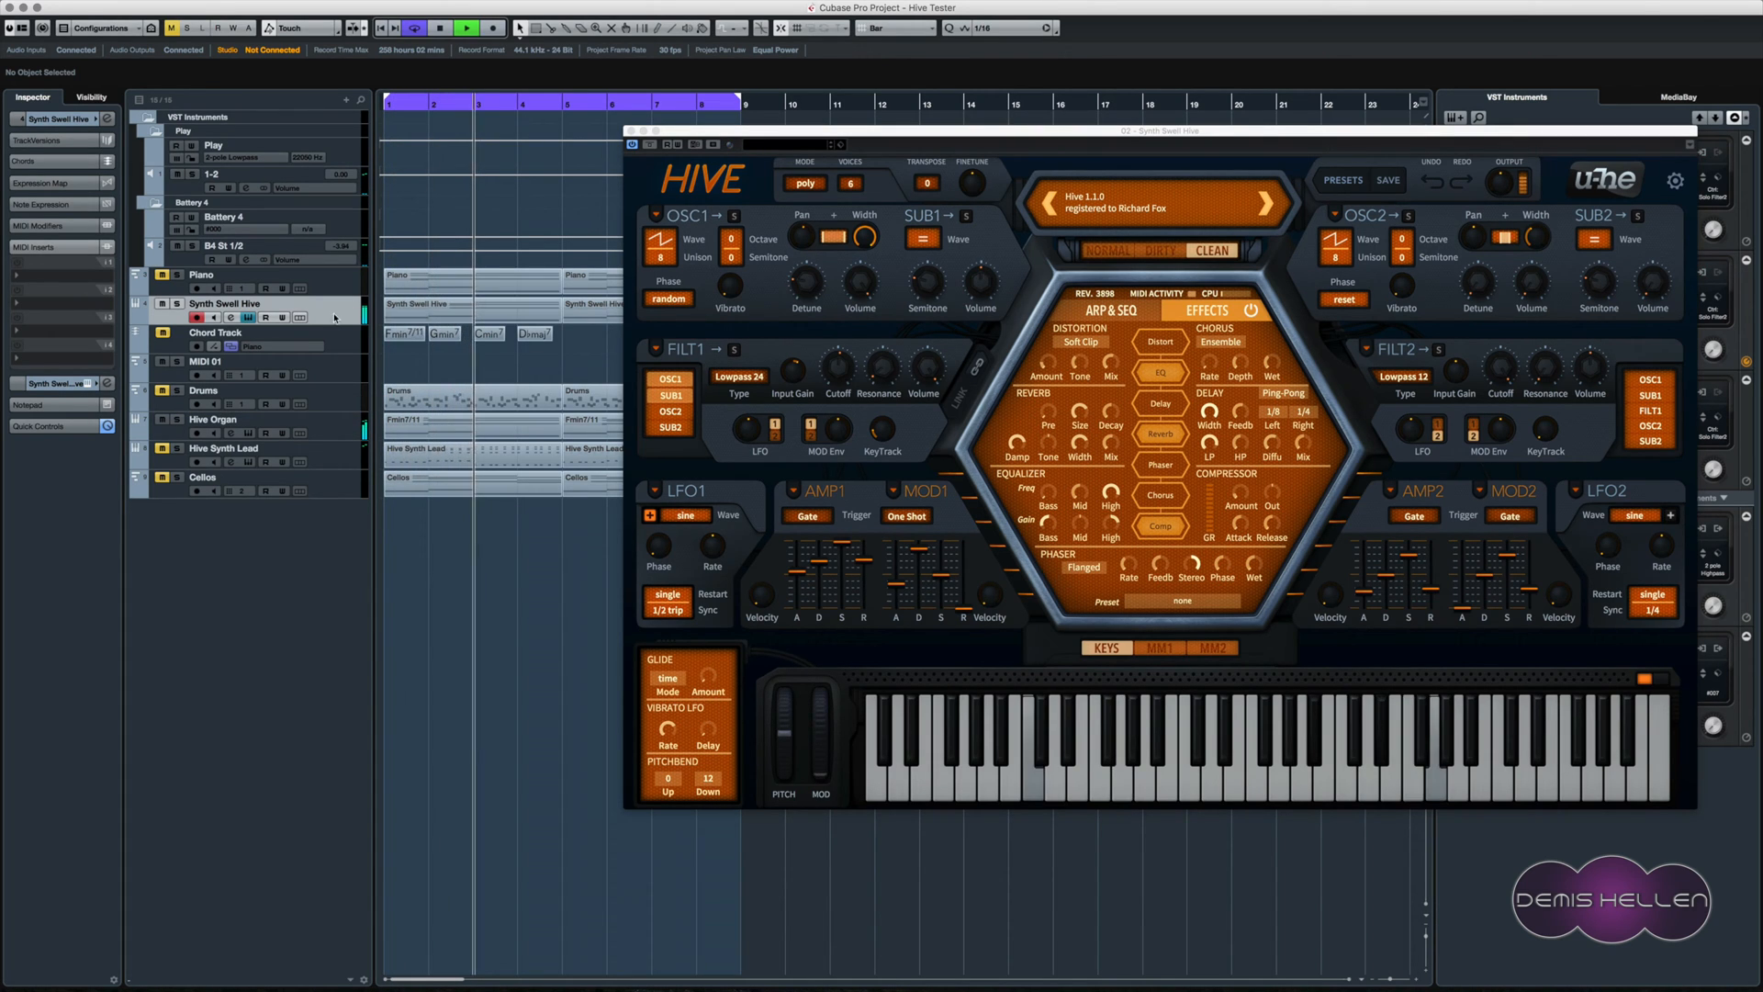
# - Select the Hive Organ track, return to Synth Swell Hive, and move its Hive window clear of the instrument rack
pyautogui.click(344, 425)
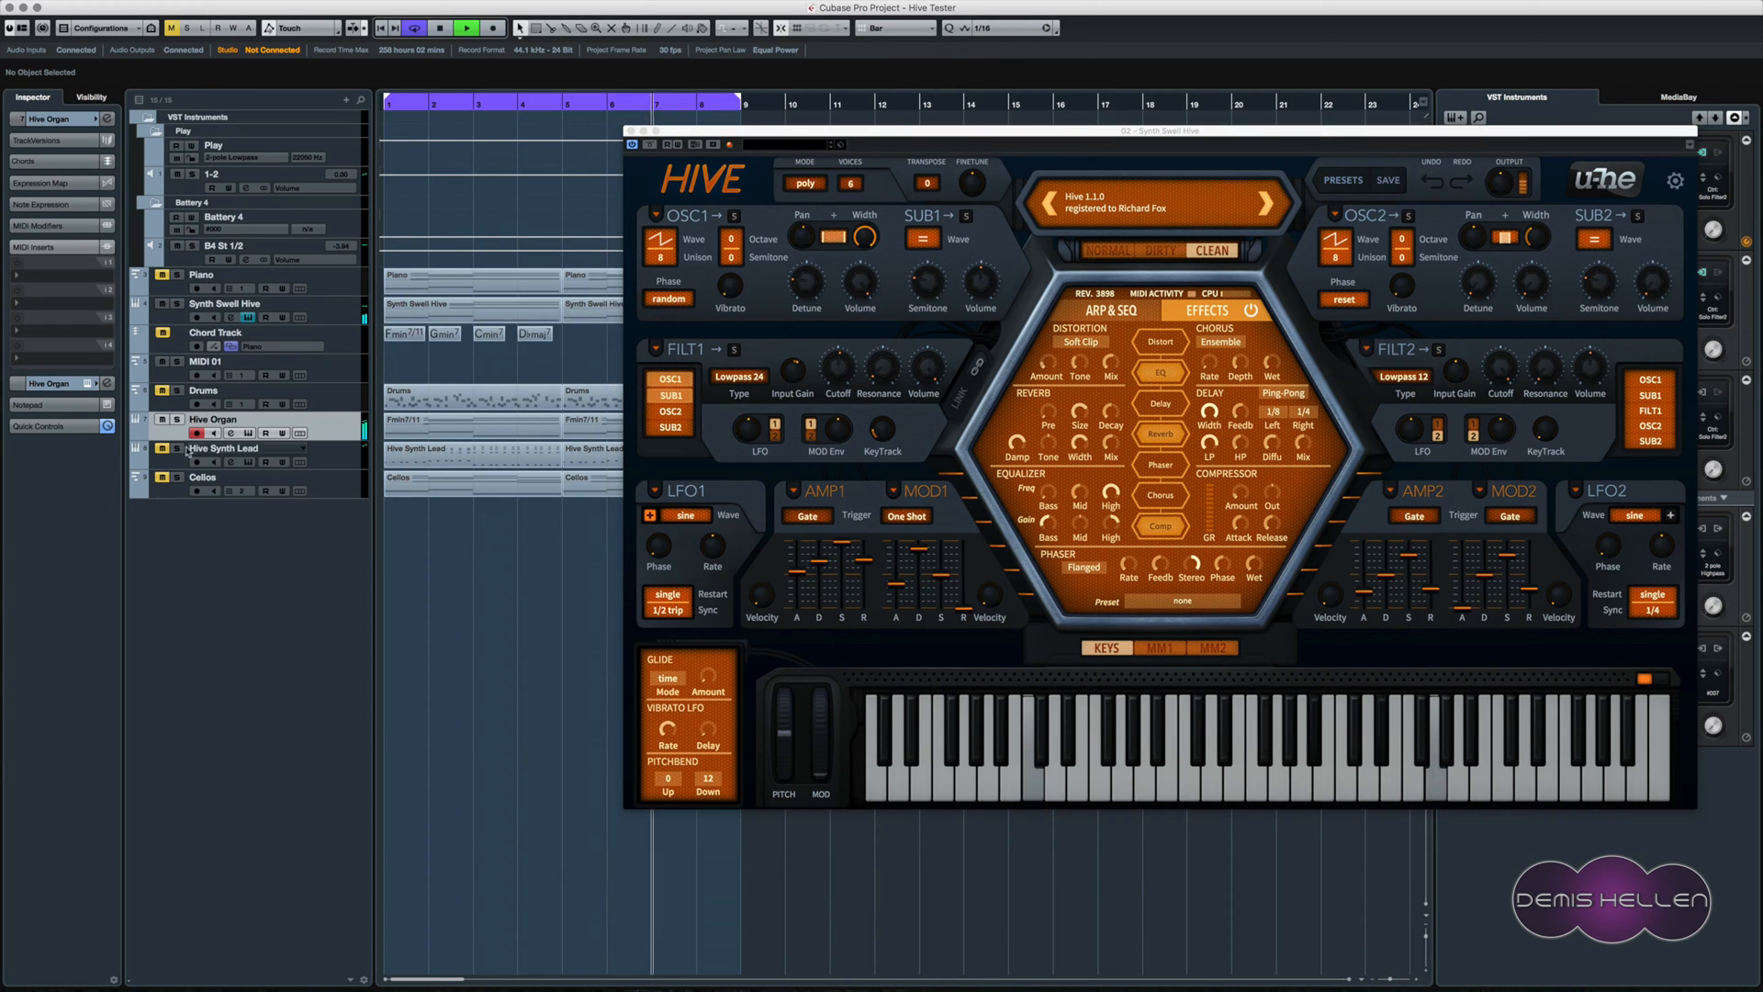
pyautogui.click(341, 312)
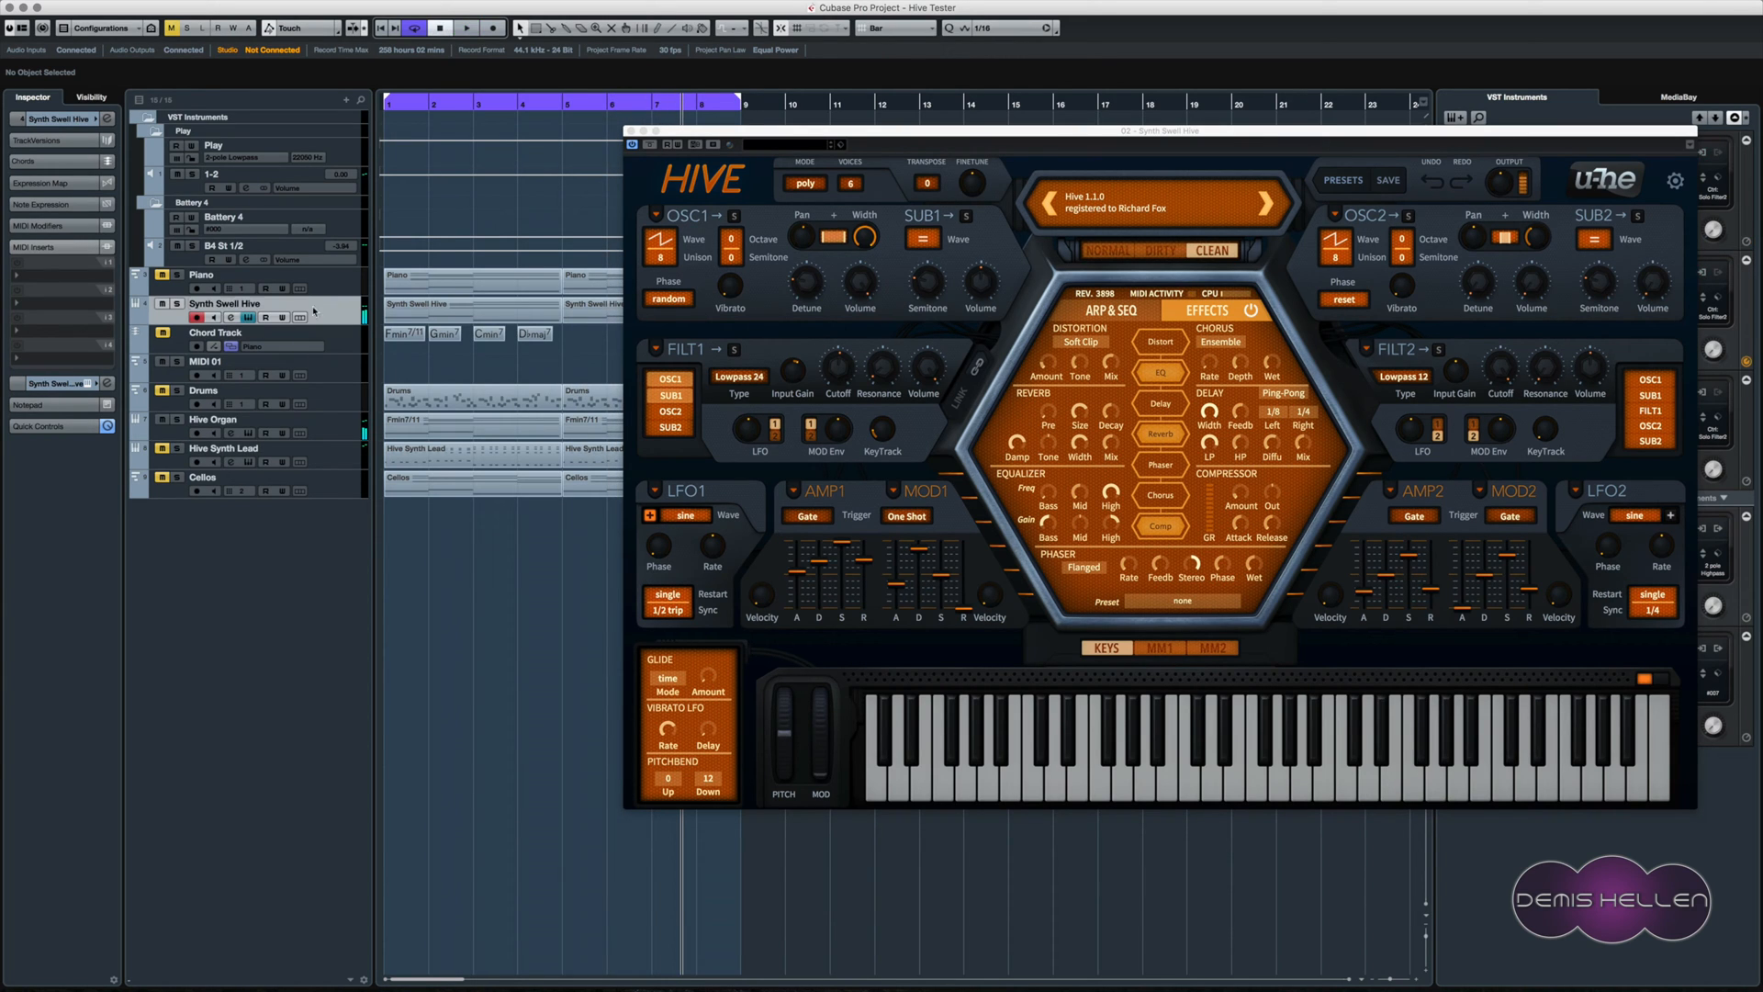
pyautogui.click(91, 384)
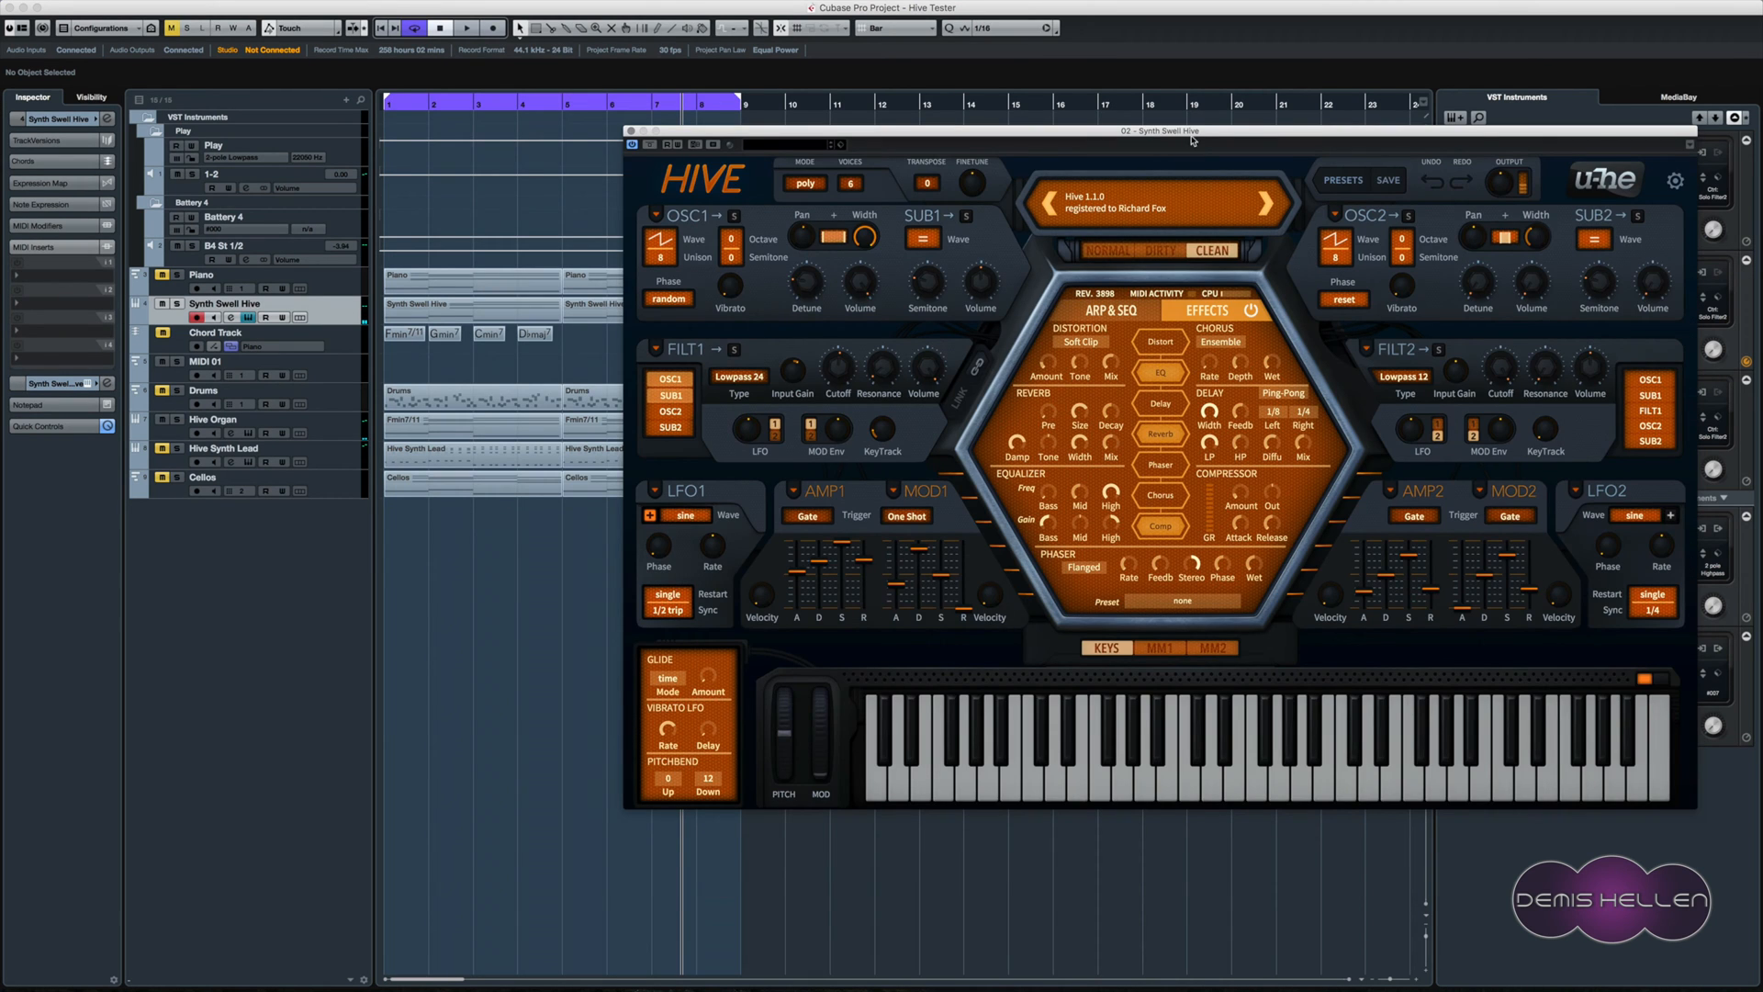
pyautogui.moveTo(1194, 137); pyautogui.dragTo(1020, 217)
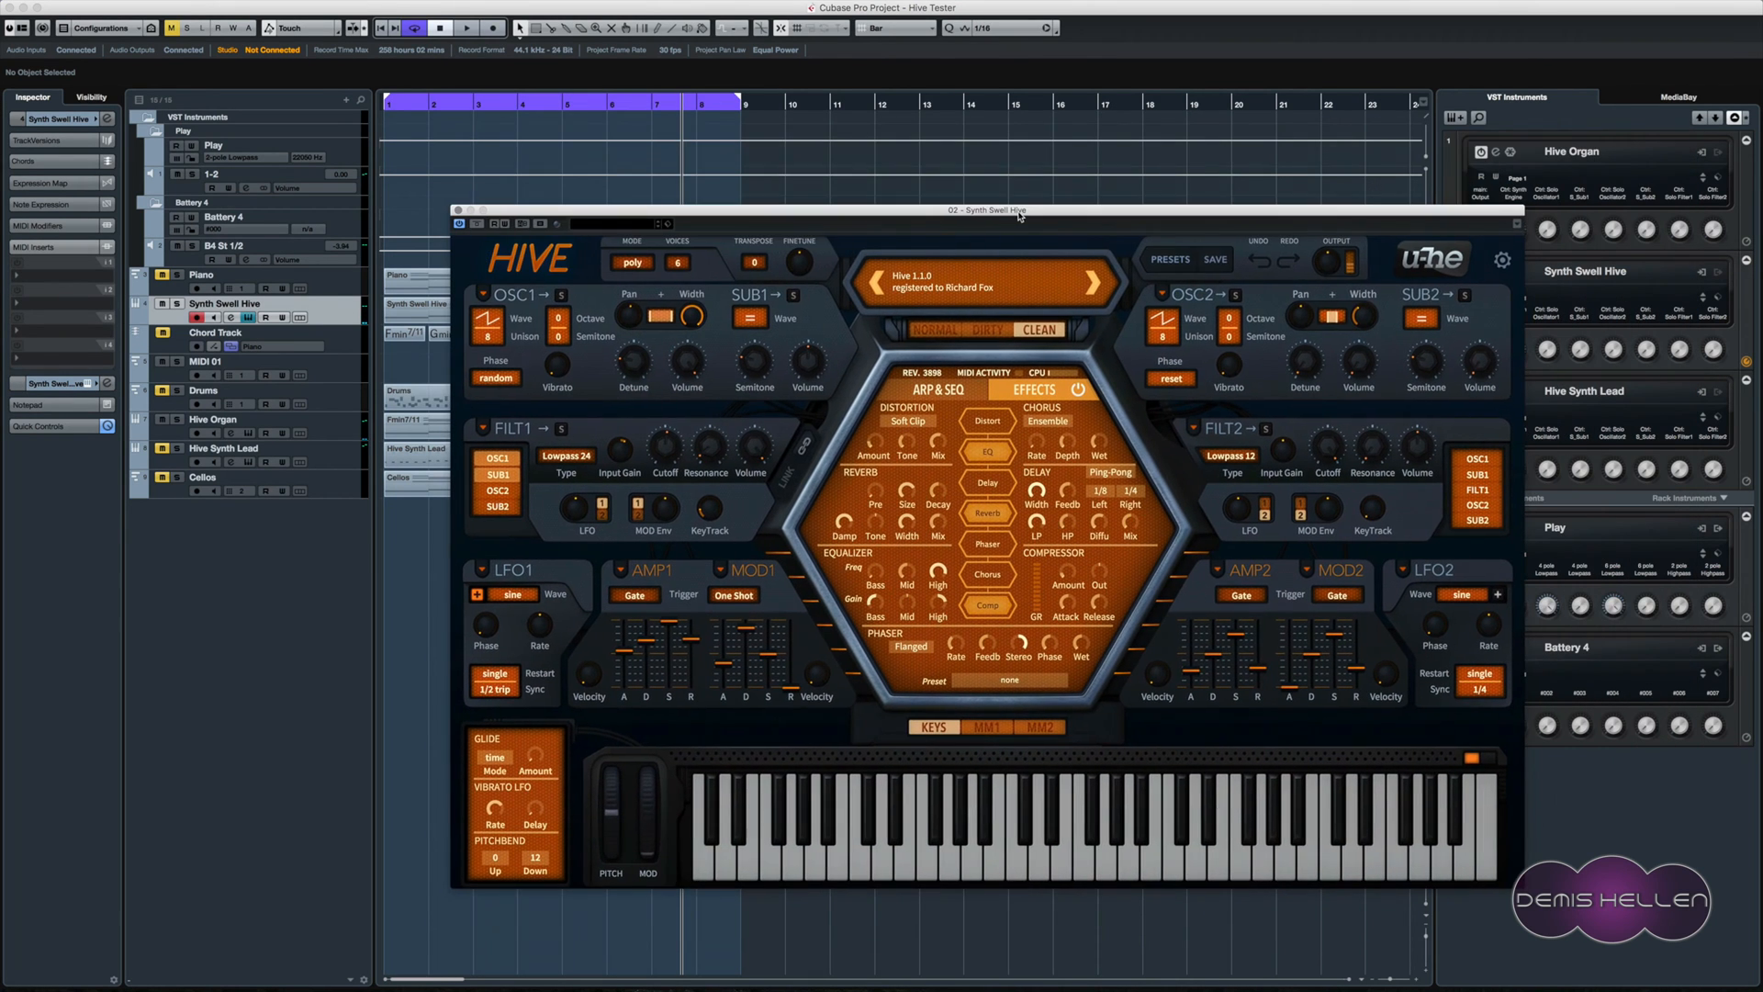
pyautogui.press('space')
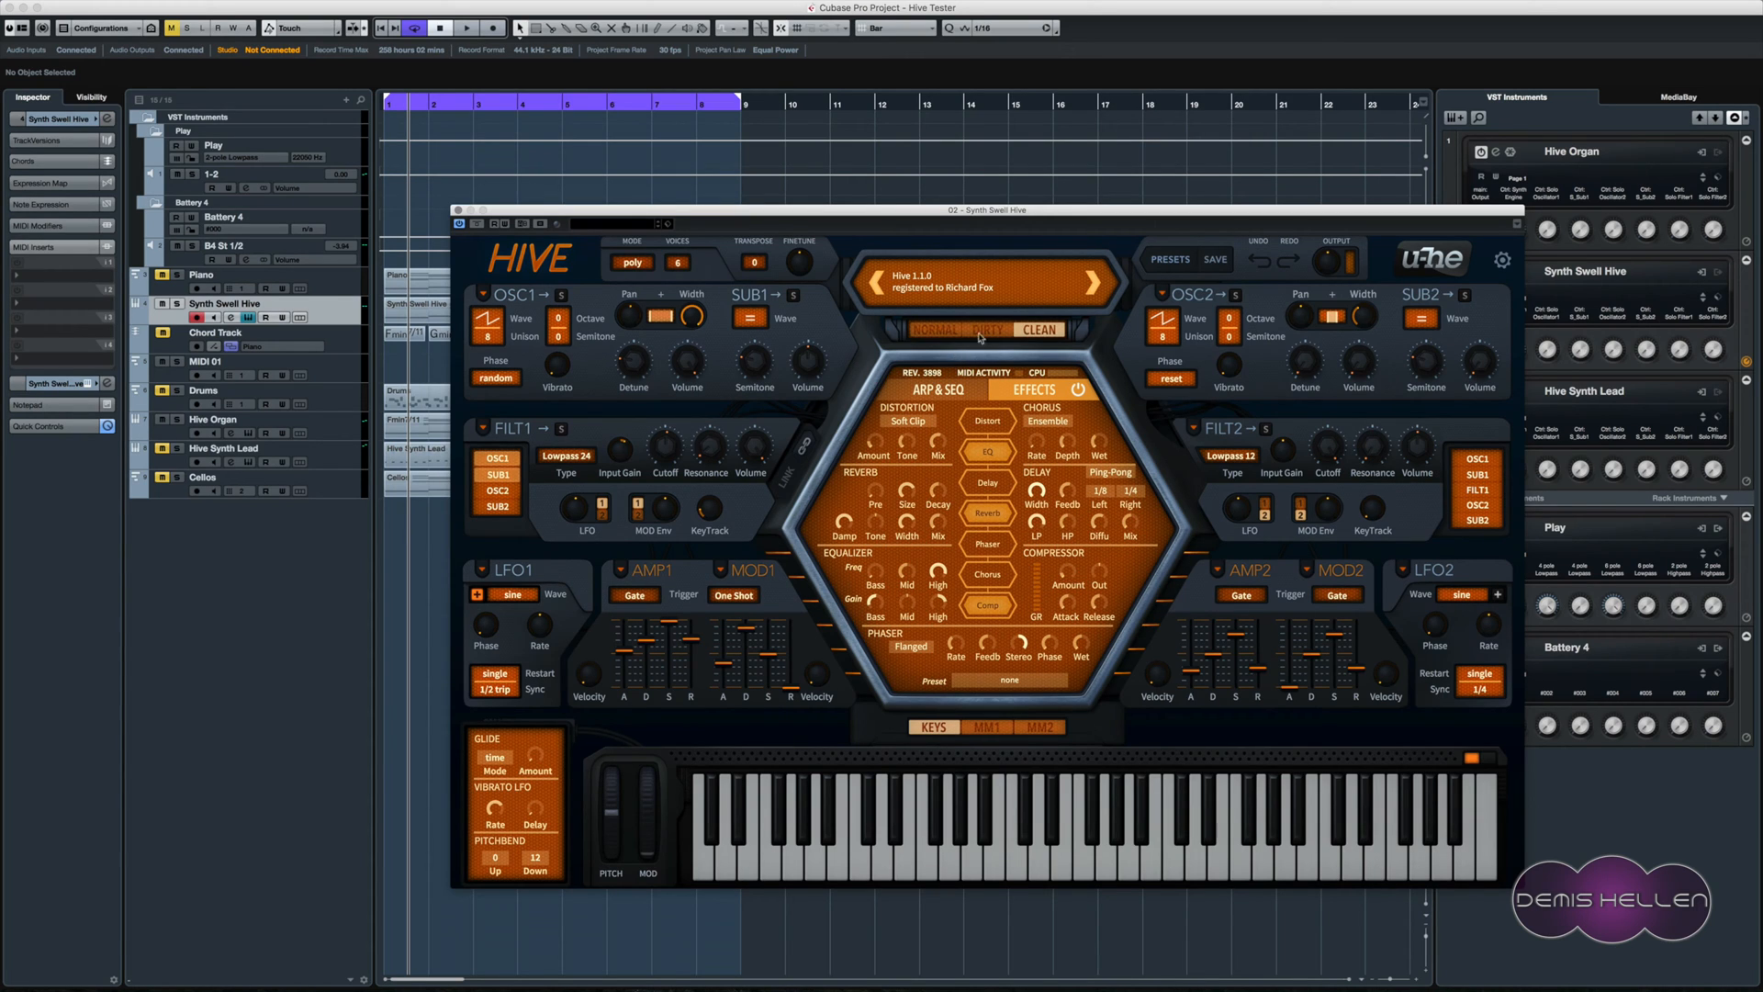
# - Switch Hive's synth engine mode to Normal, to Dirty, and back to Clean
pyautogui.click(934, 329)
pyautogui.click(987, 330)
pyautogui.click(1041, 330)
# - Show Hive's arpeggiator and sequencer page and examine the clock's TimeBase options
pyautogui.click(938, 393)
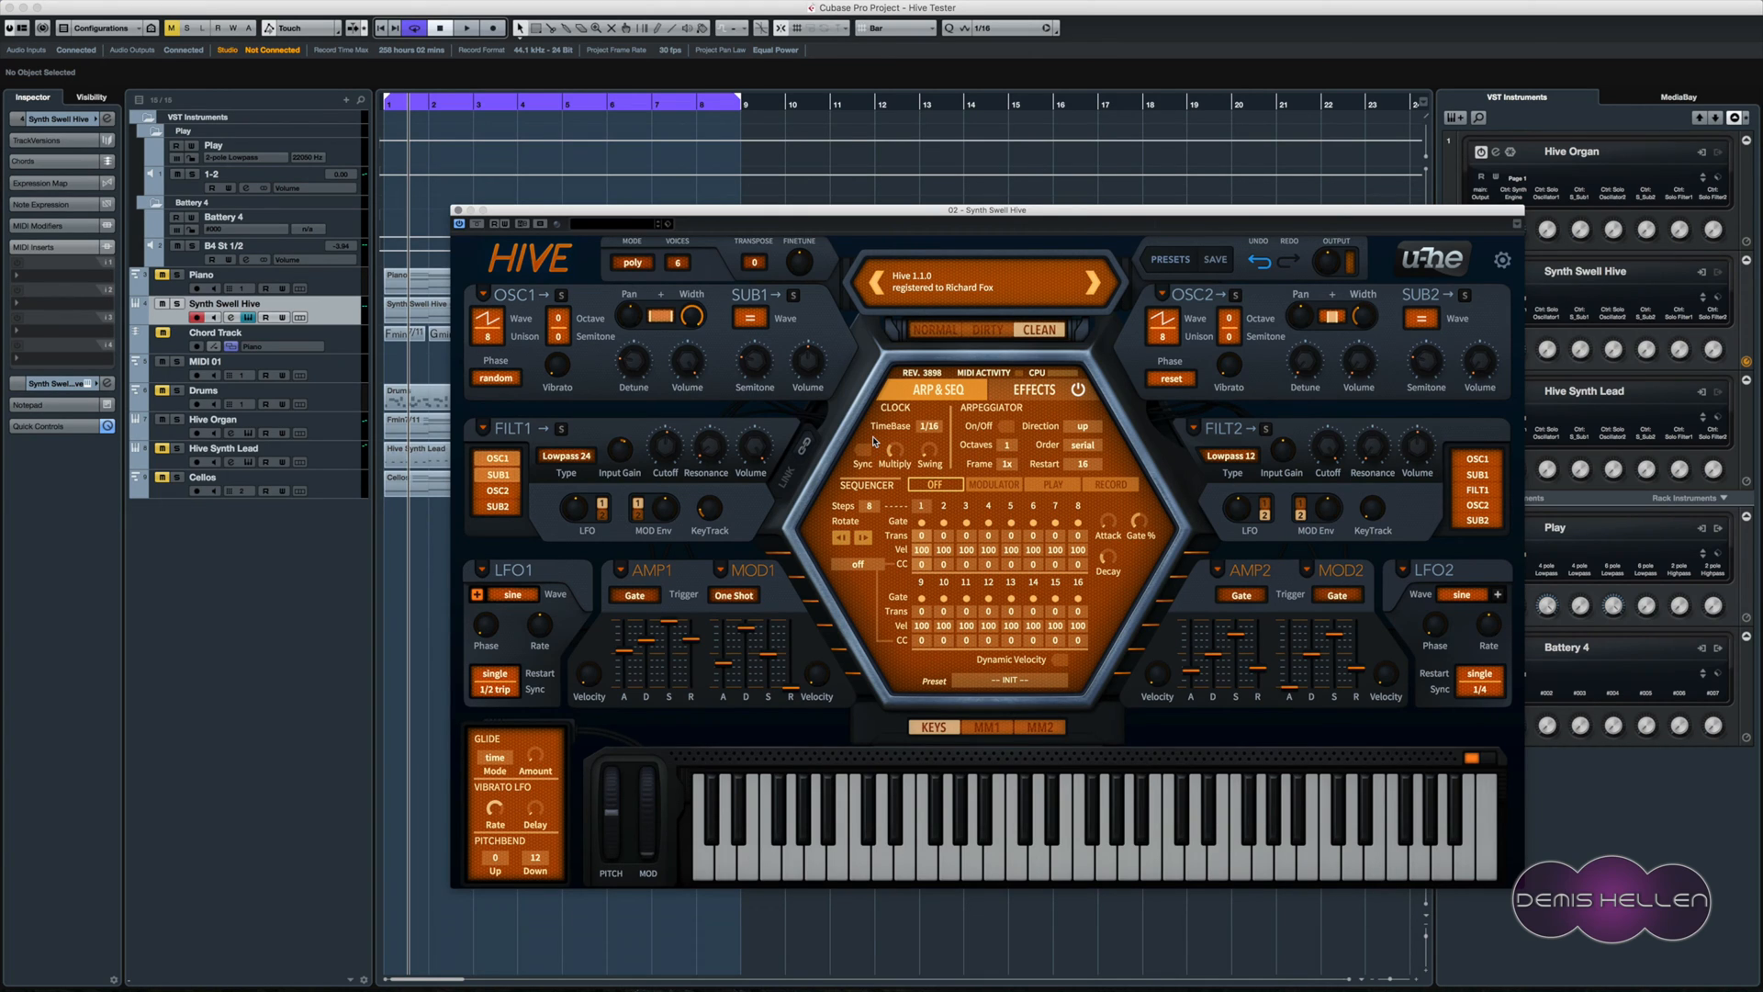
pyautogui.click(930, 428)
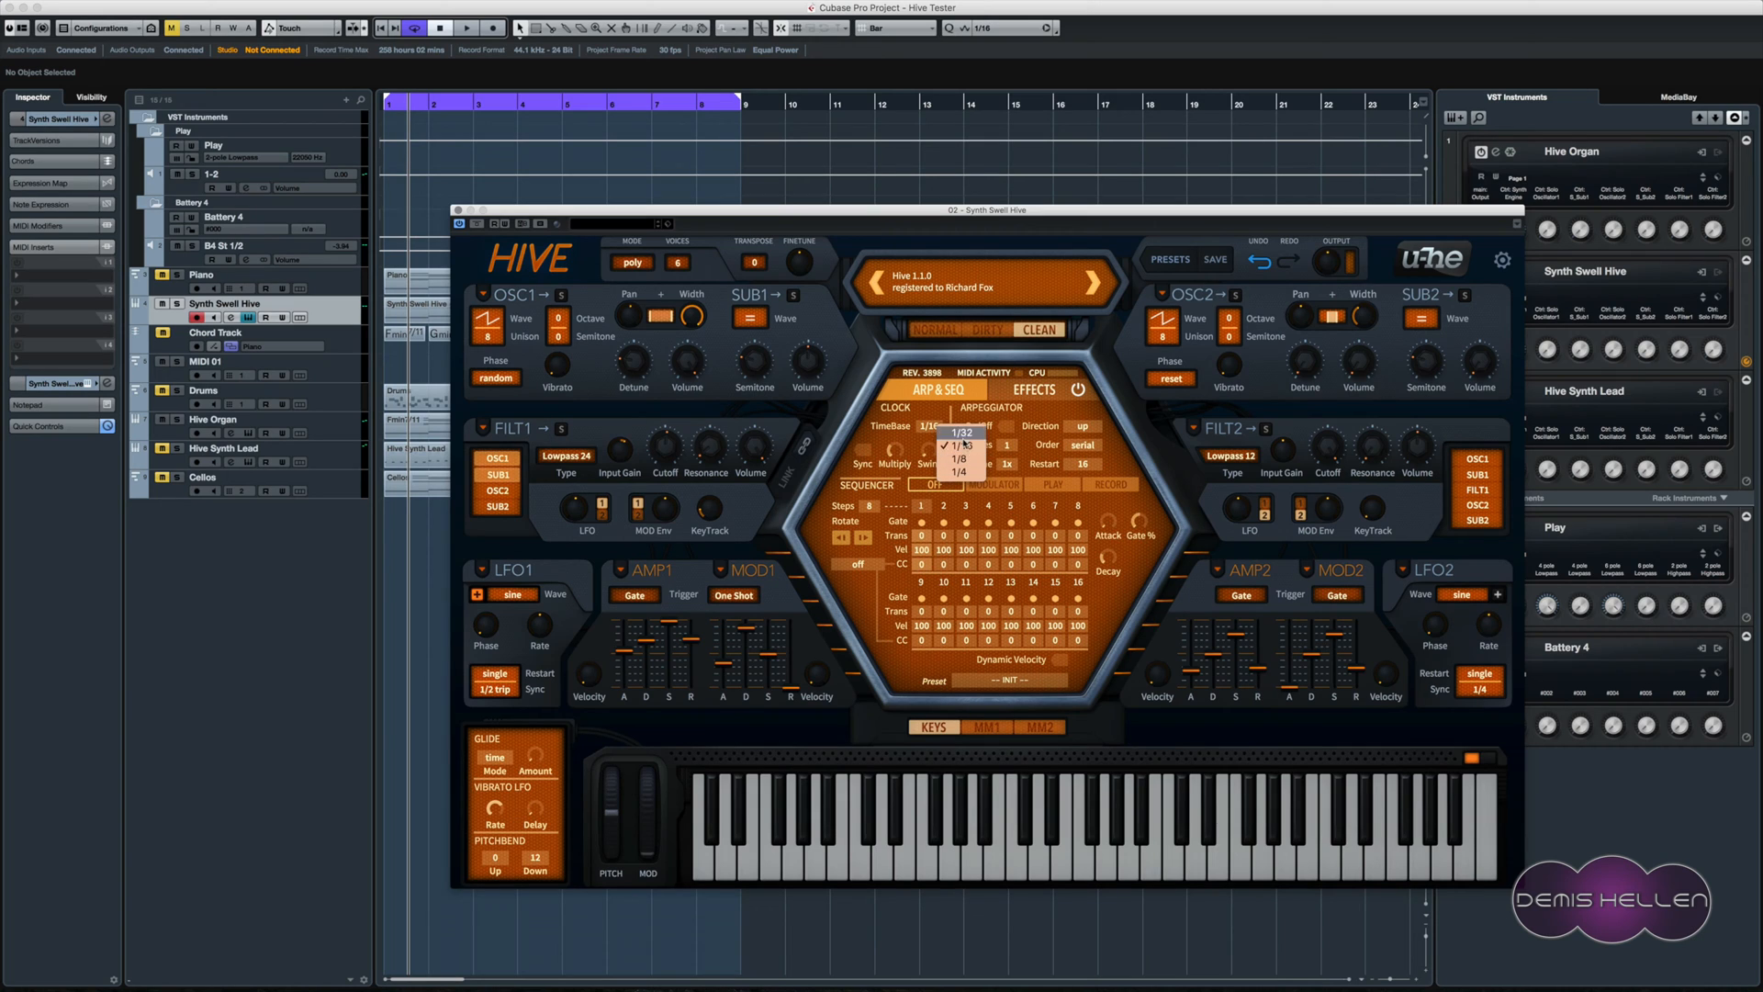
pyautogui.click(907, 422)
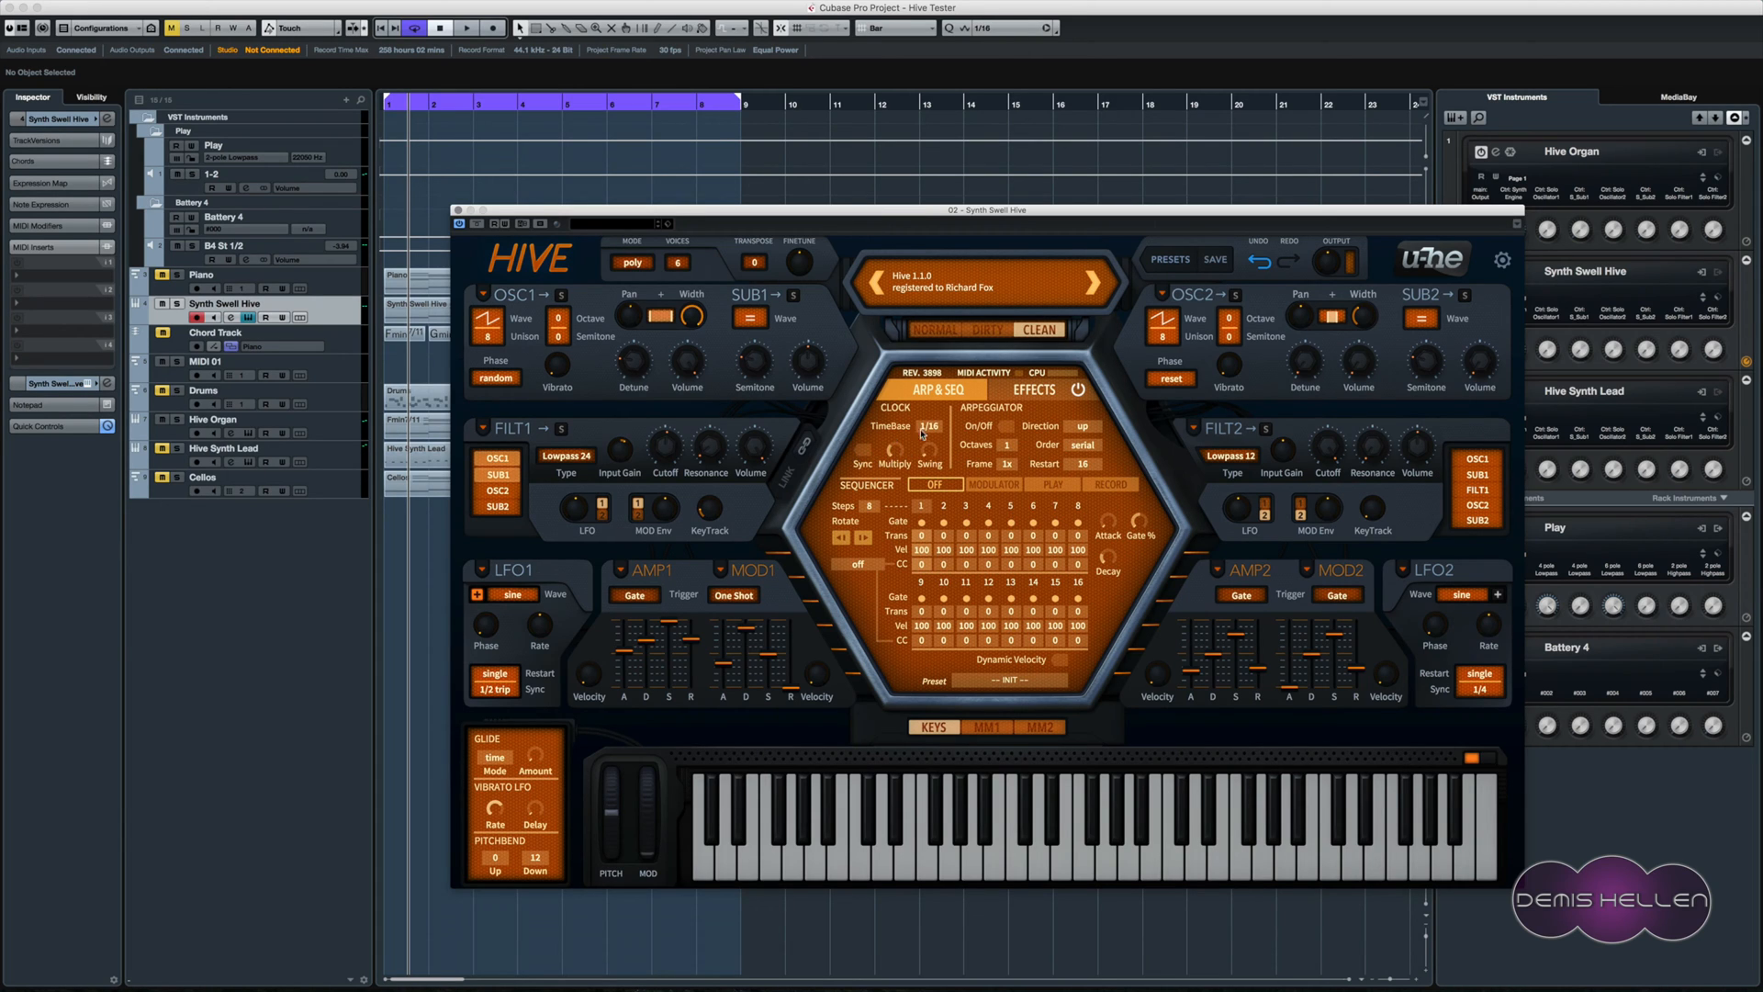
pyautogui.click(929, 446)
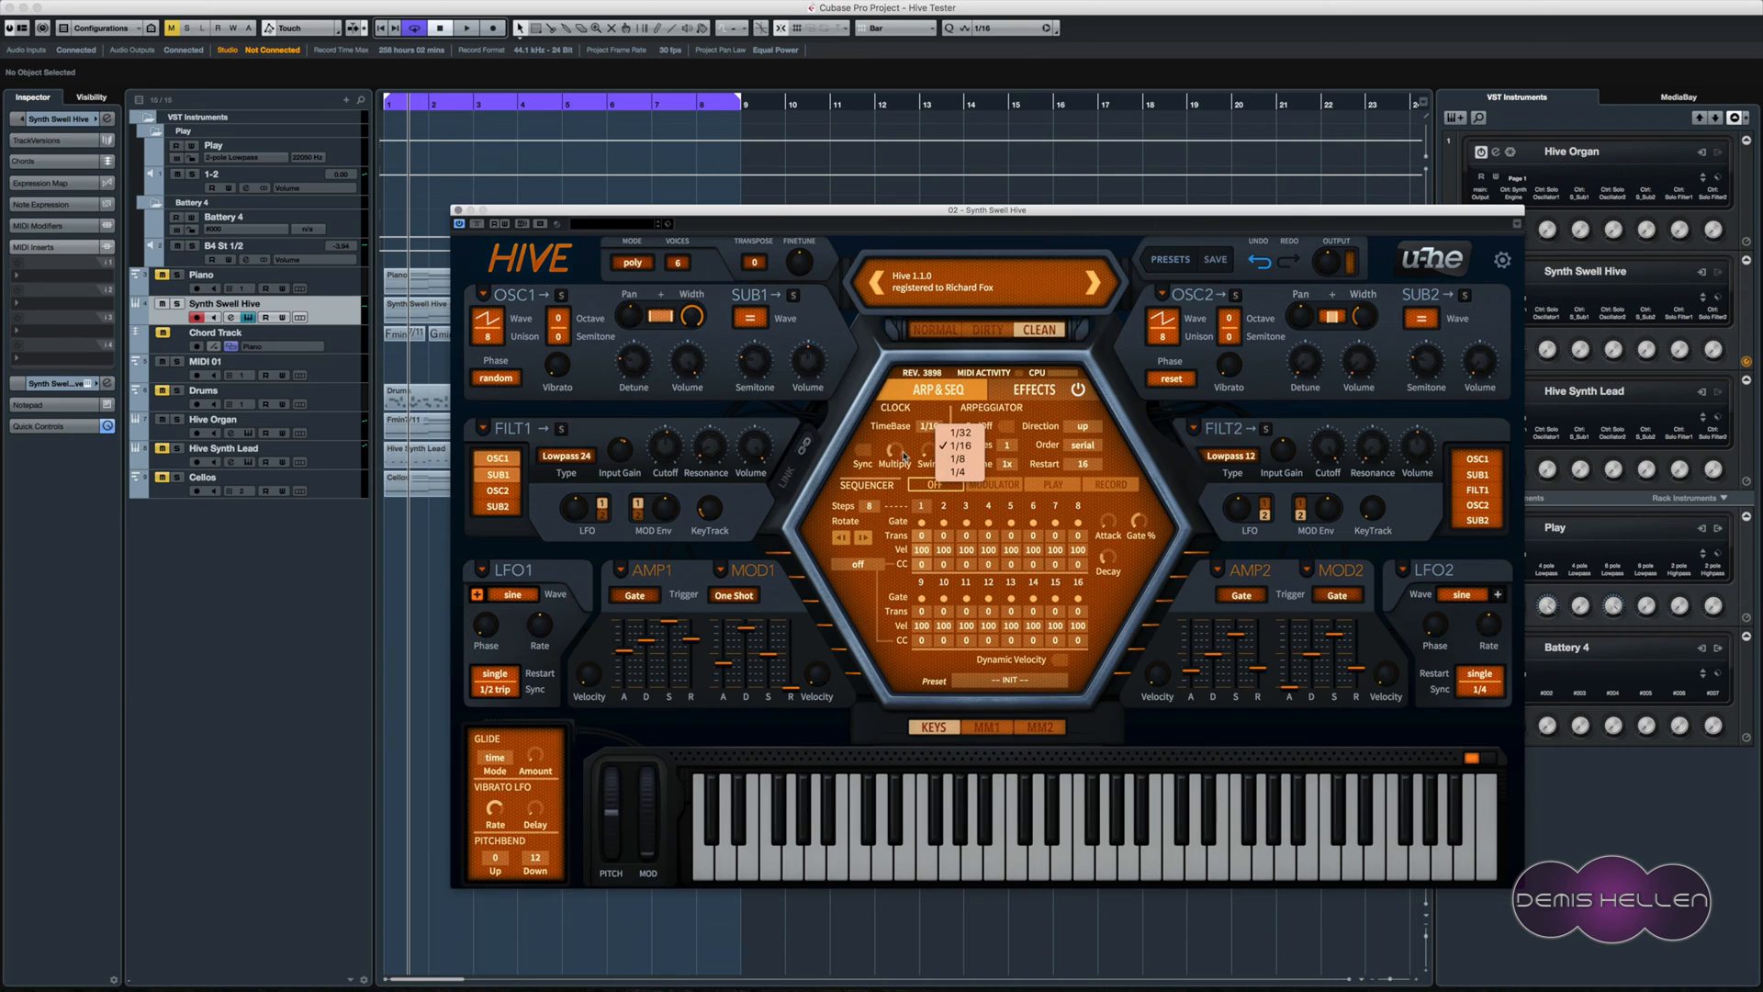
pyautogui.click(879, 423)
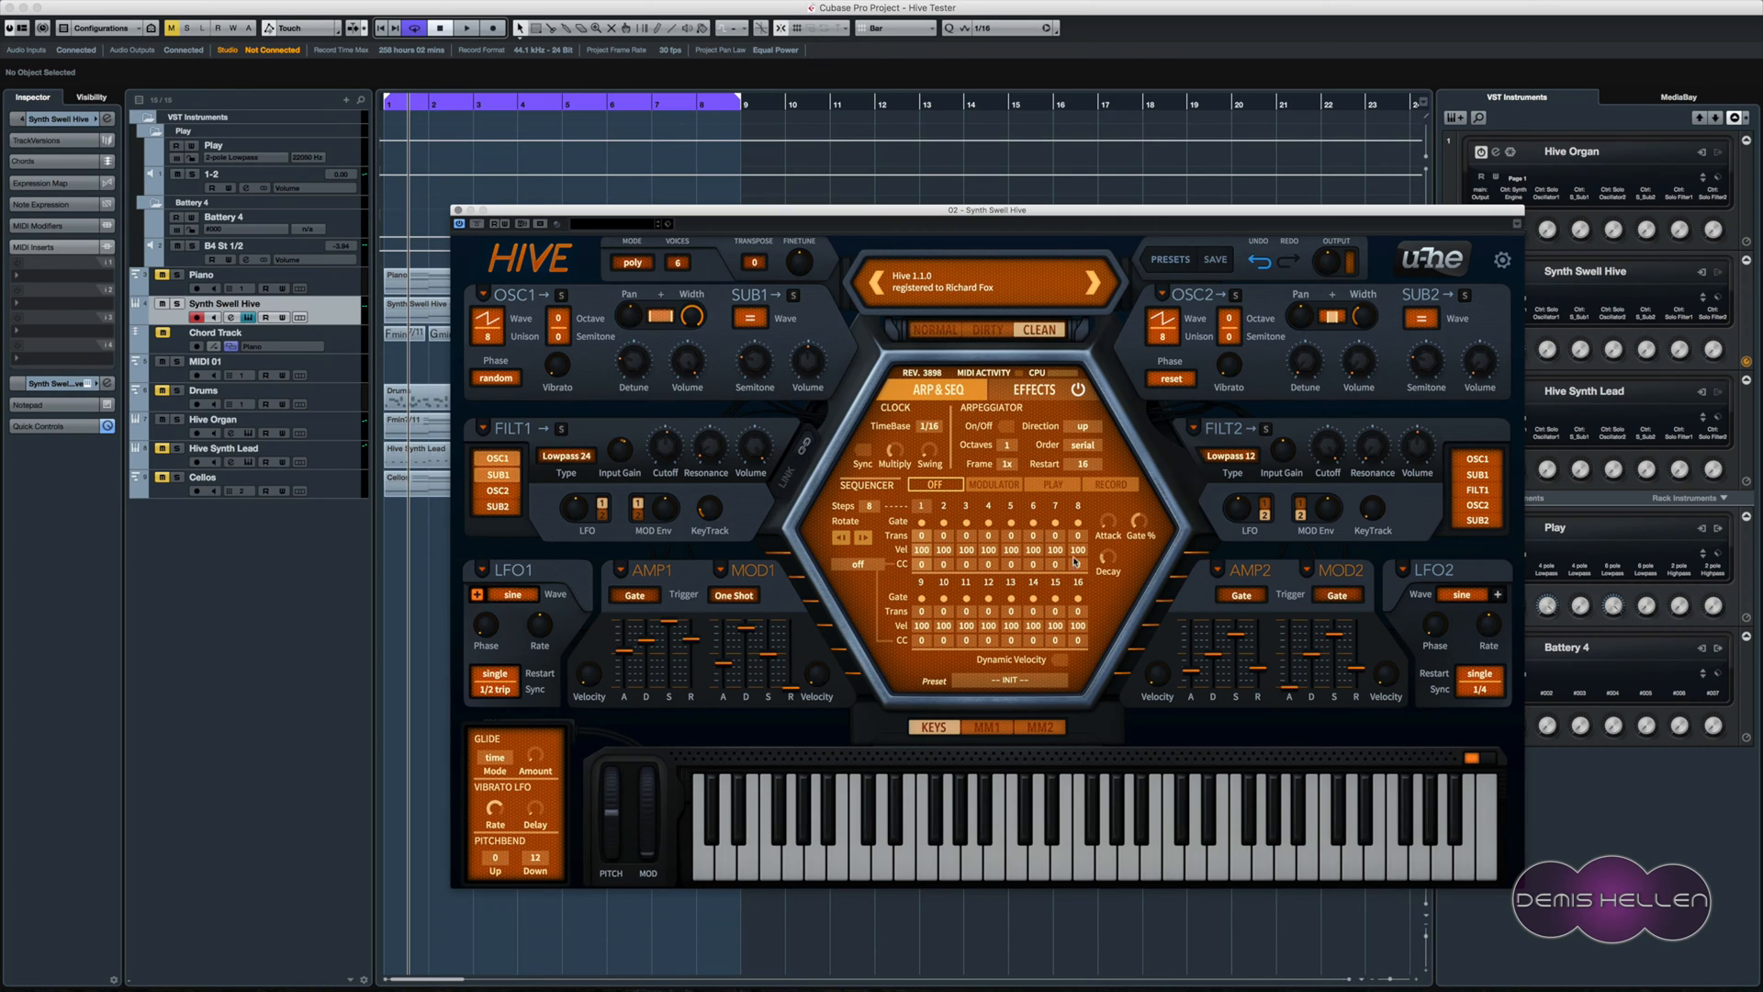
# - Examine the modulation matrix slots on MM1 and MM2, and return to the keyboard view
pyautogui.click(1033, 684)
pyautogui.click(929, 668)
pyautogui.moveTo(981, 874); pyautogui.dragTo(1151, 848)
pyautogui.click(978, 730)
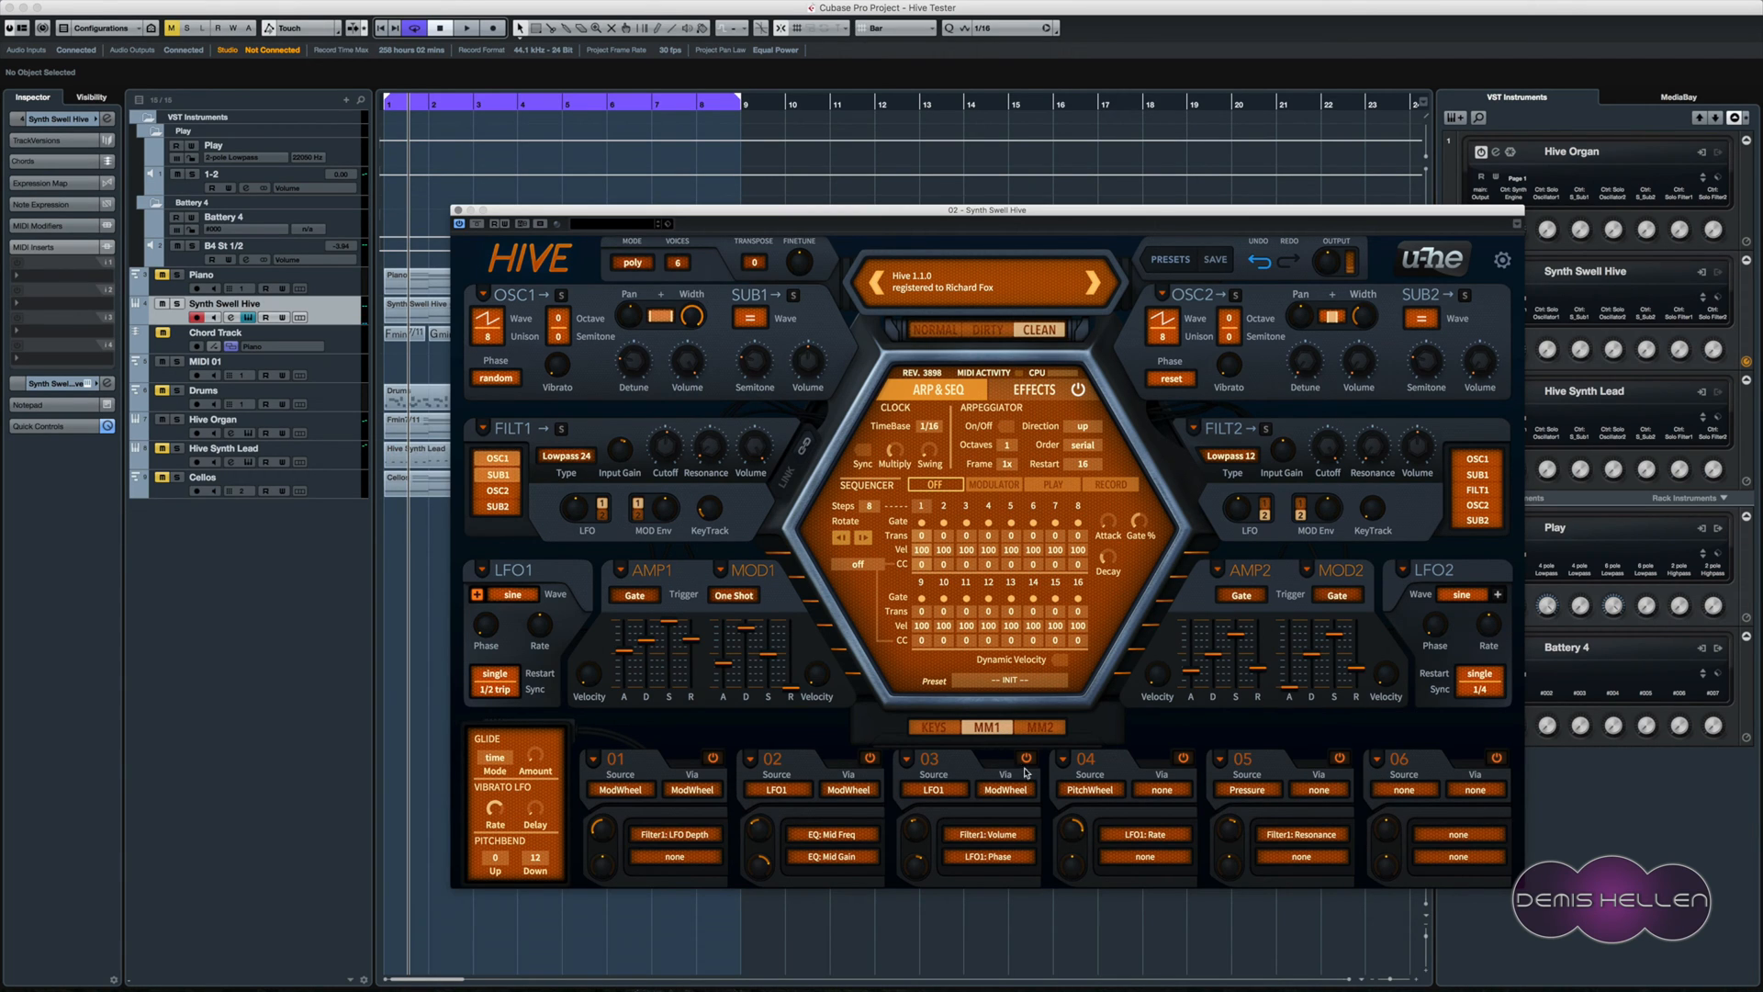
pyautogui.click(1043, 730)
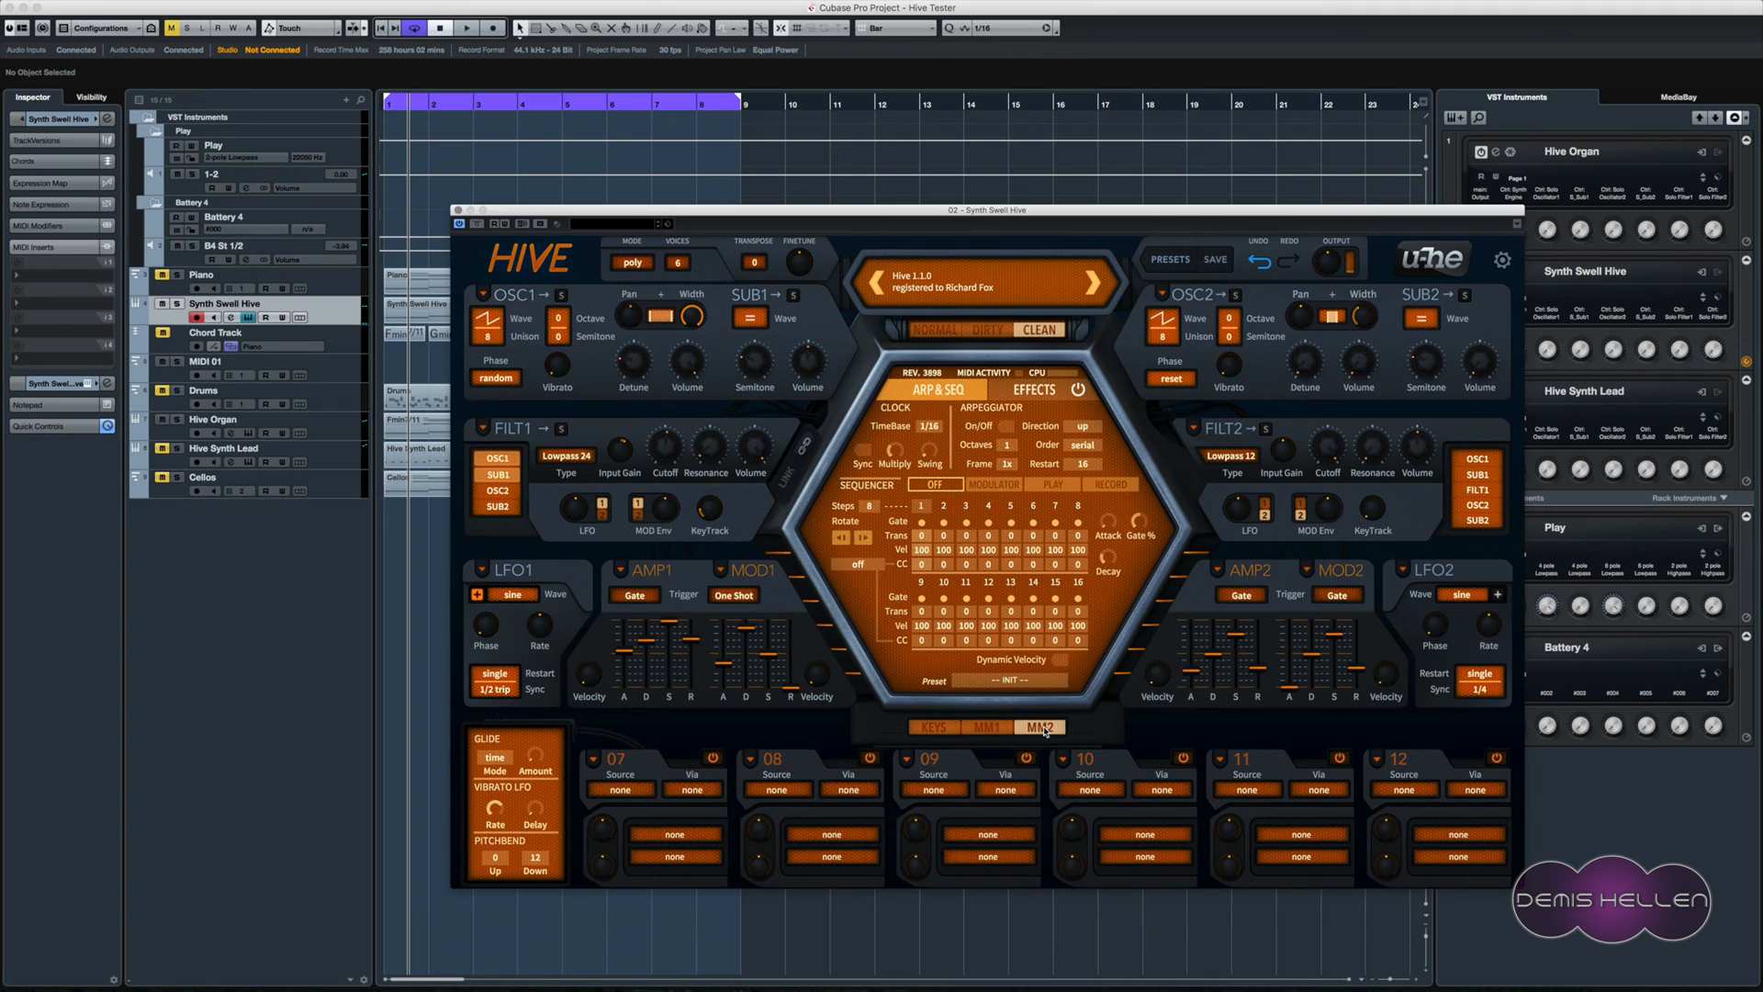
pyautogui.click(990, 732)
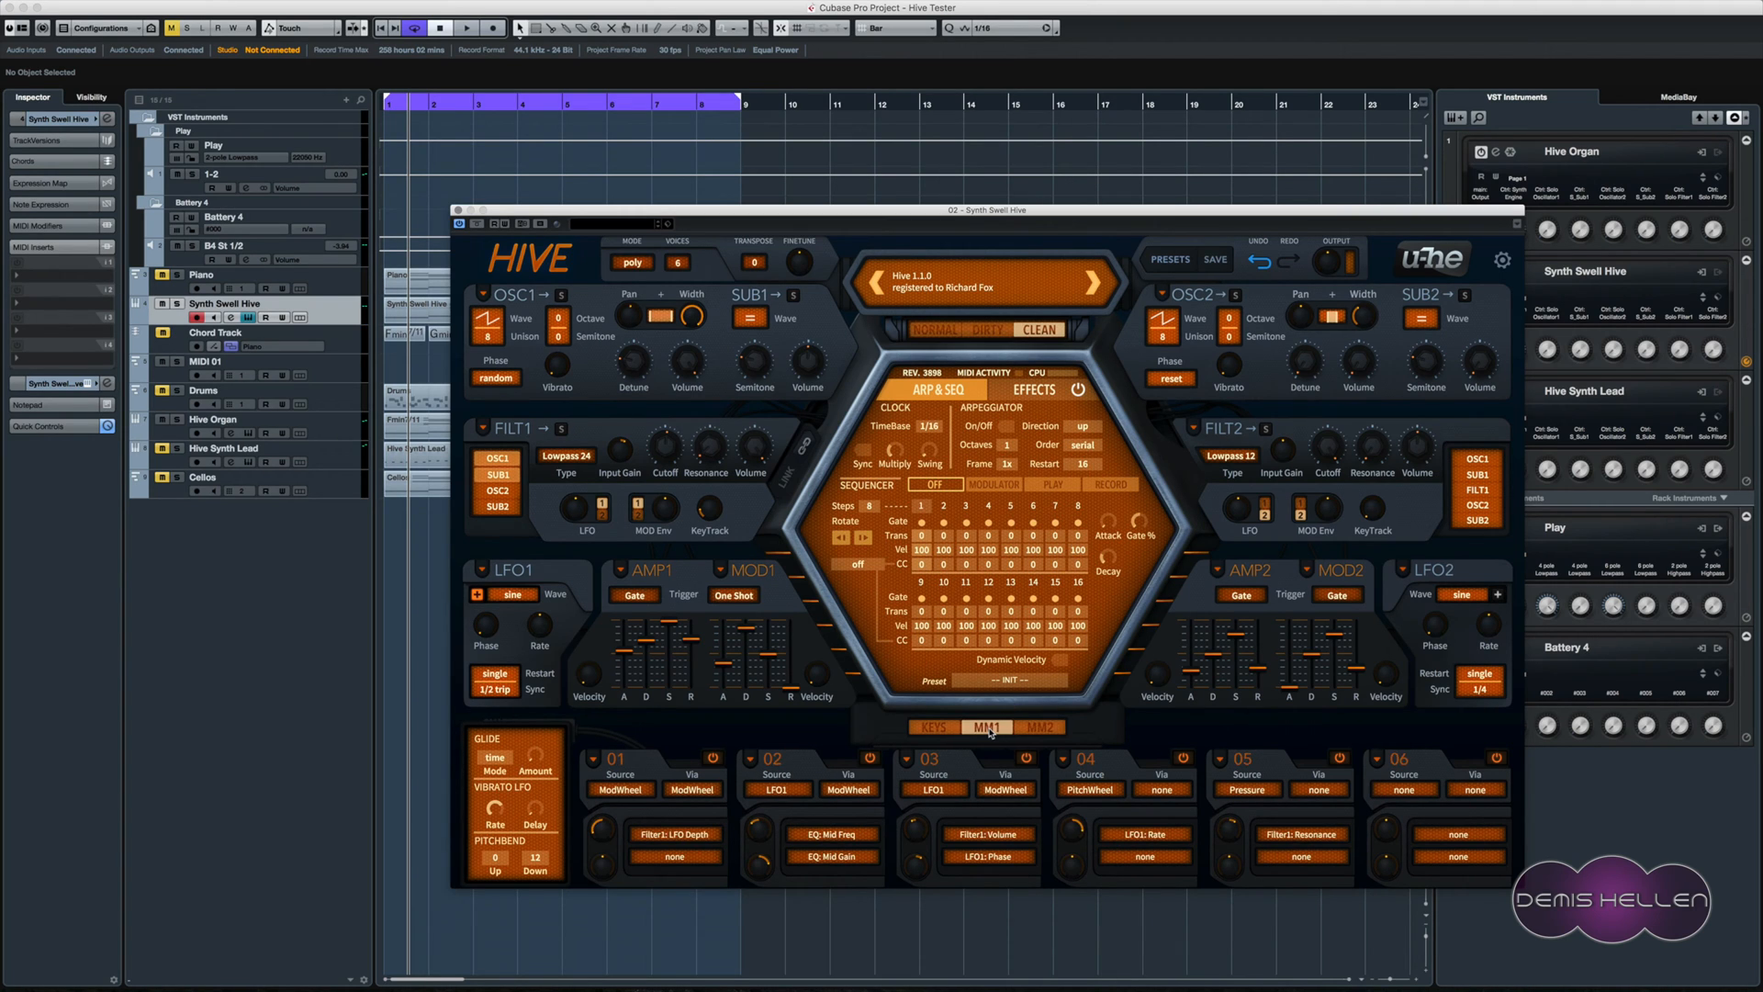
pyautogui.click(934, 726)
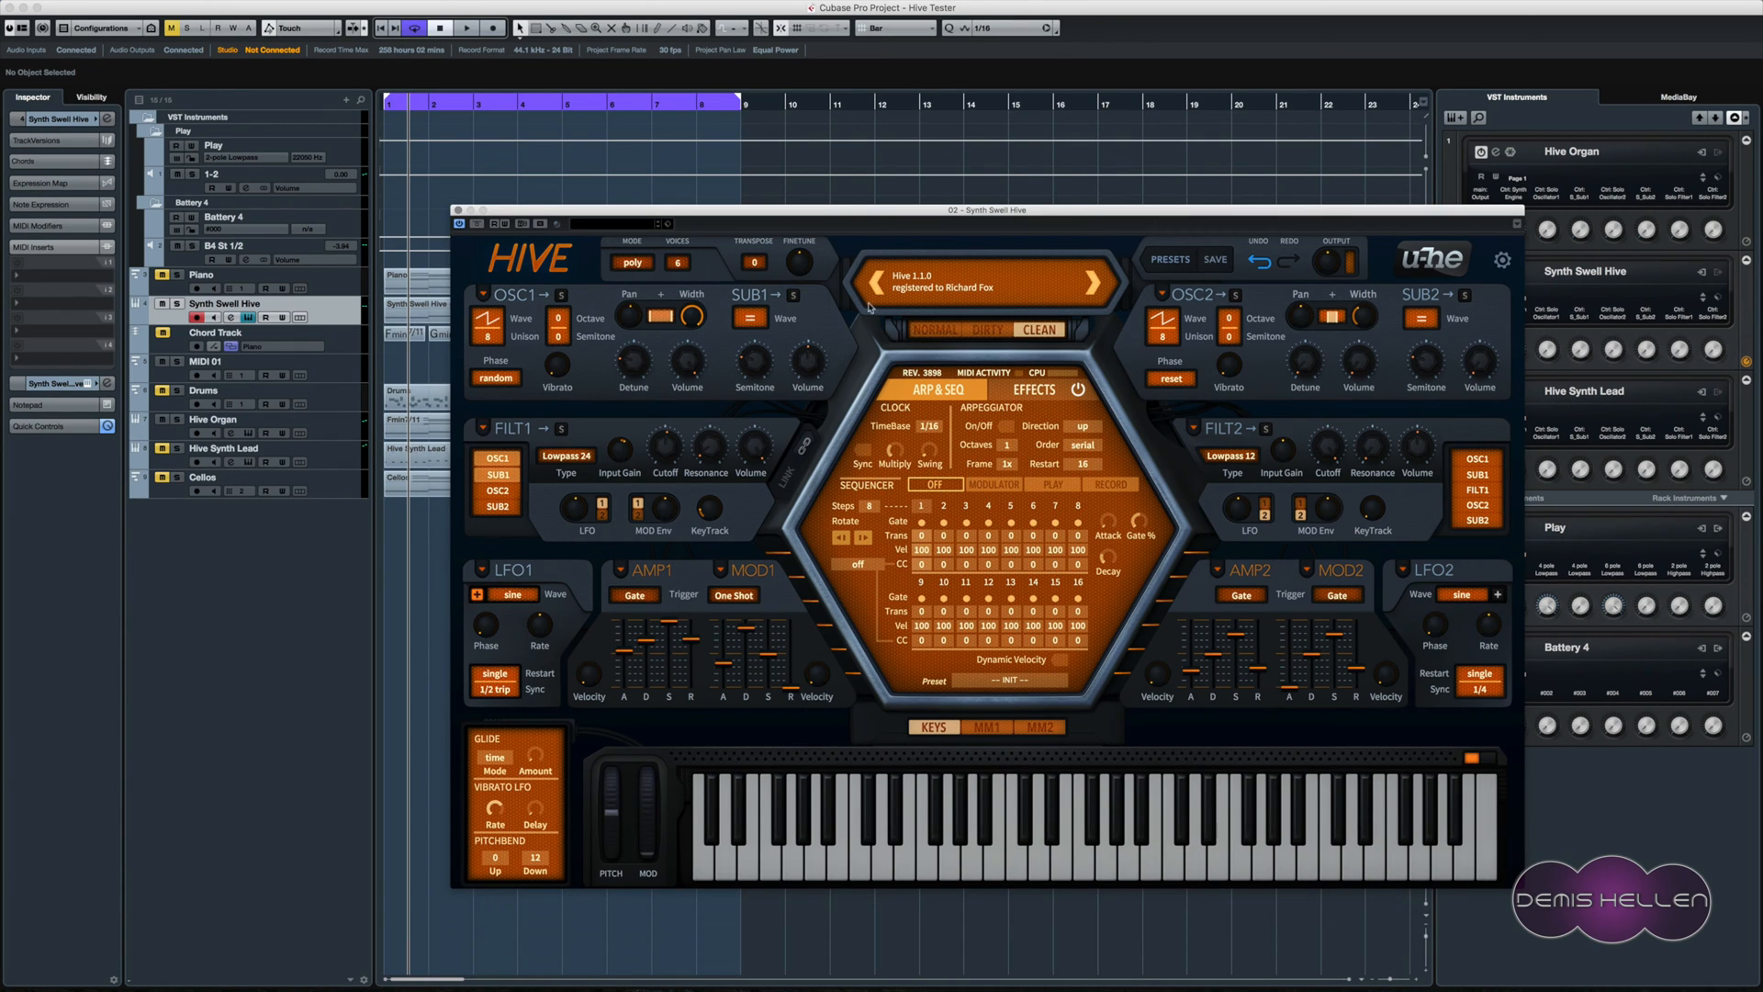
# - Examine the available waveforms for oscillator 1 and its sub-oscillator
pyautogui.click(519, 293)
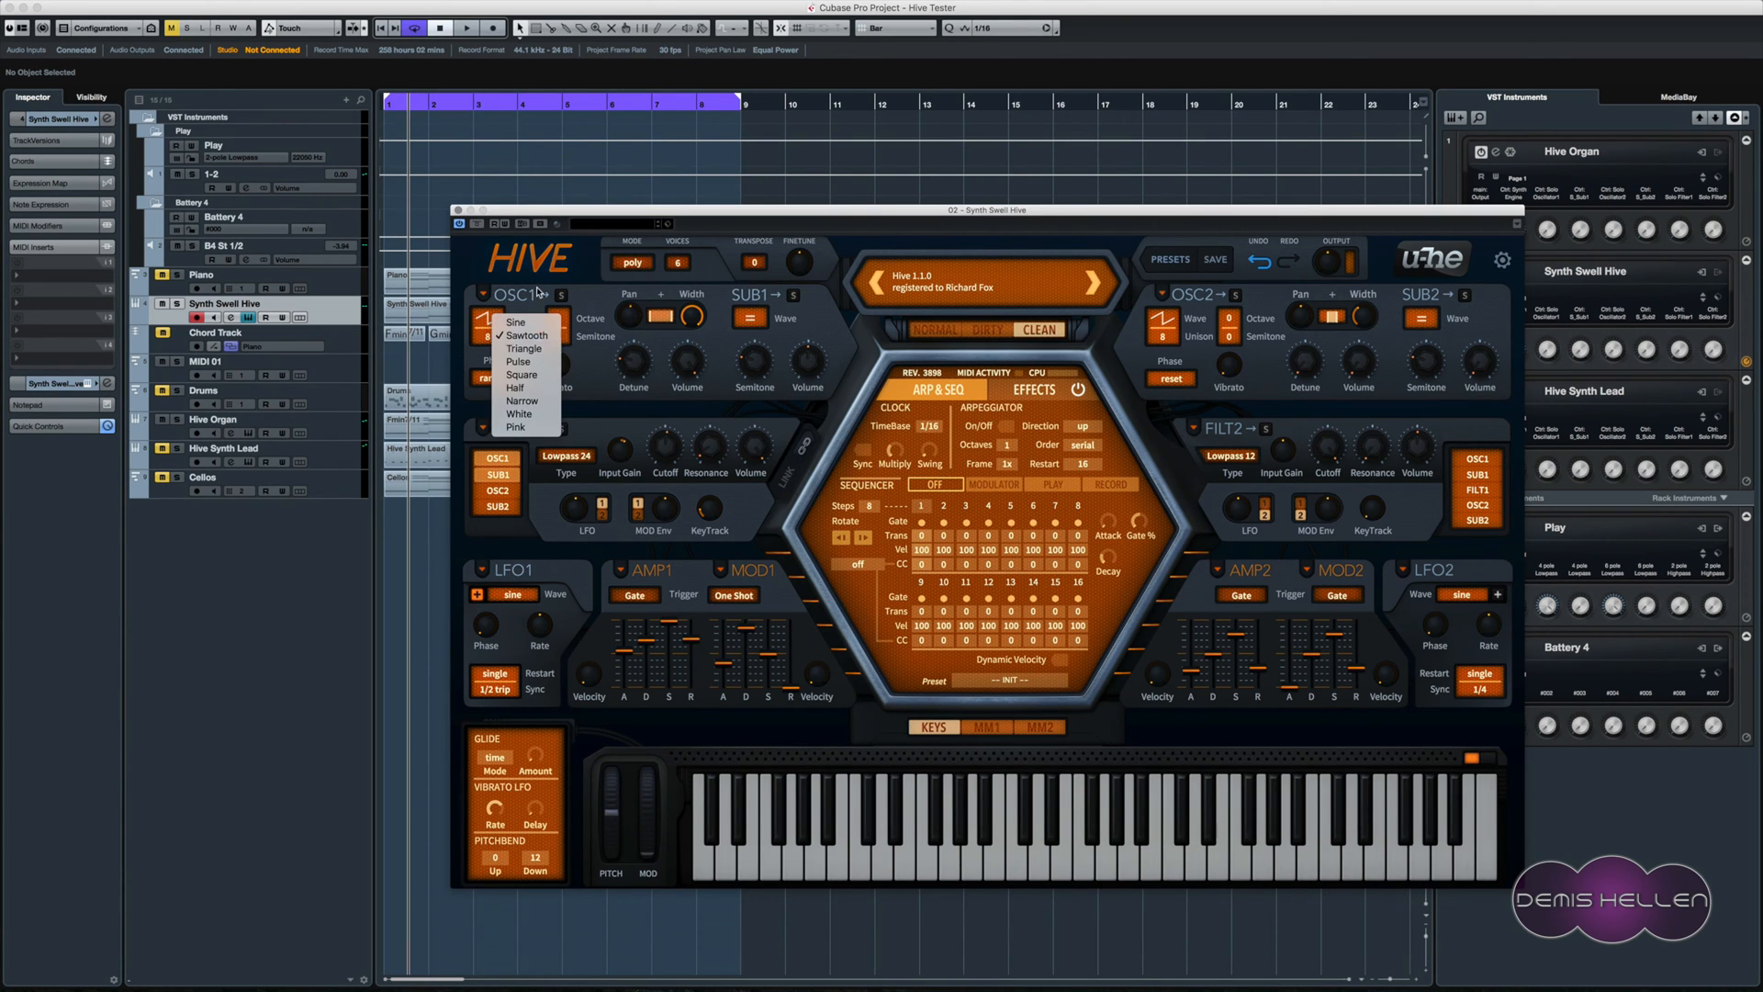
pyautogui.click(539, 293)
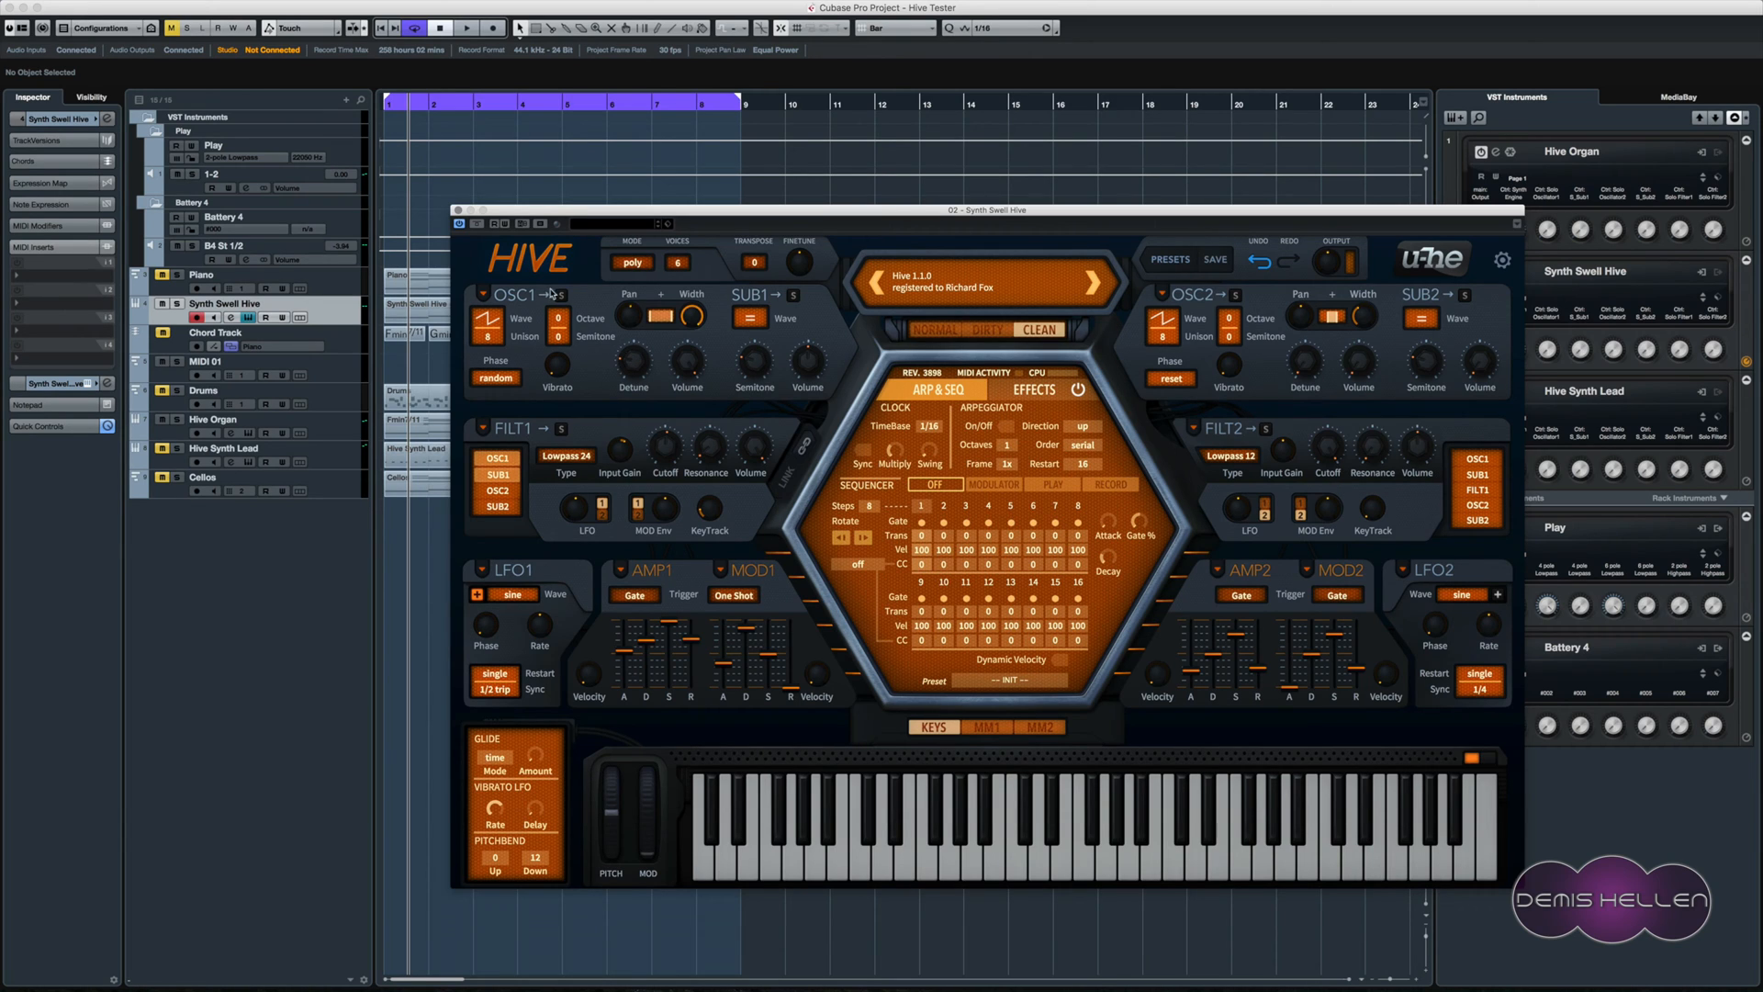
pyautogui.click(742, 322)
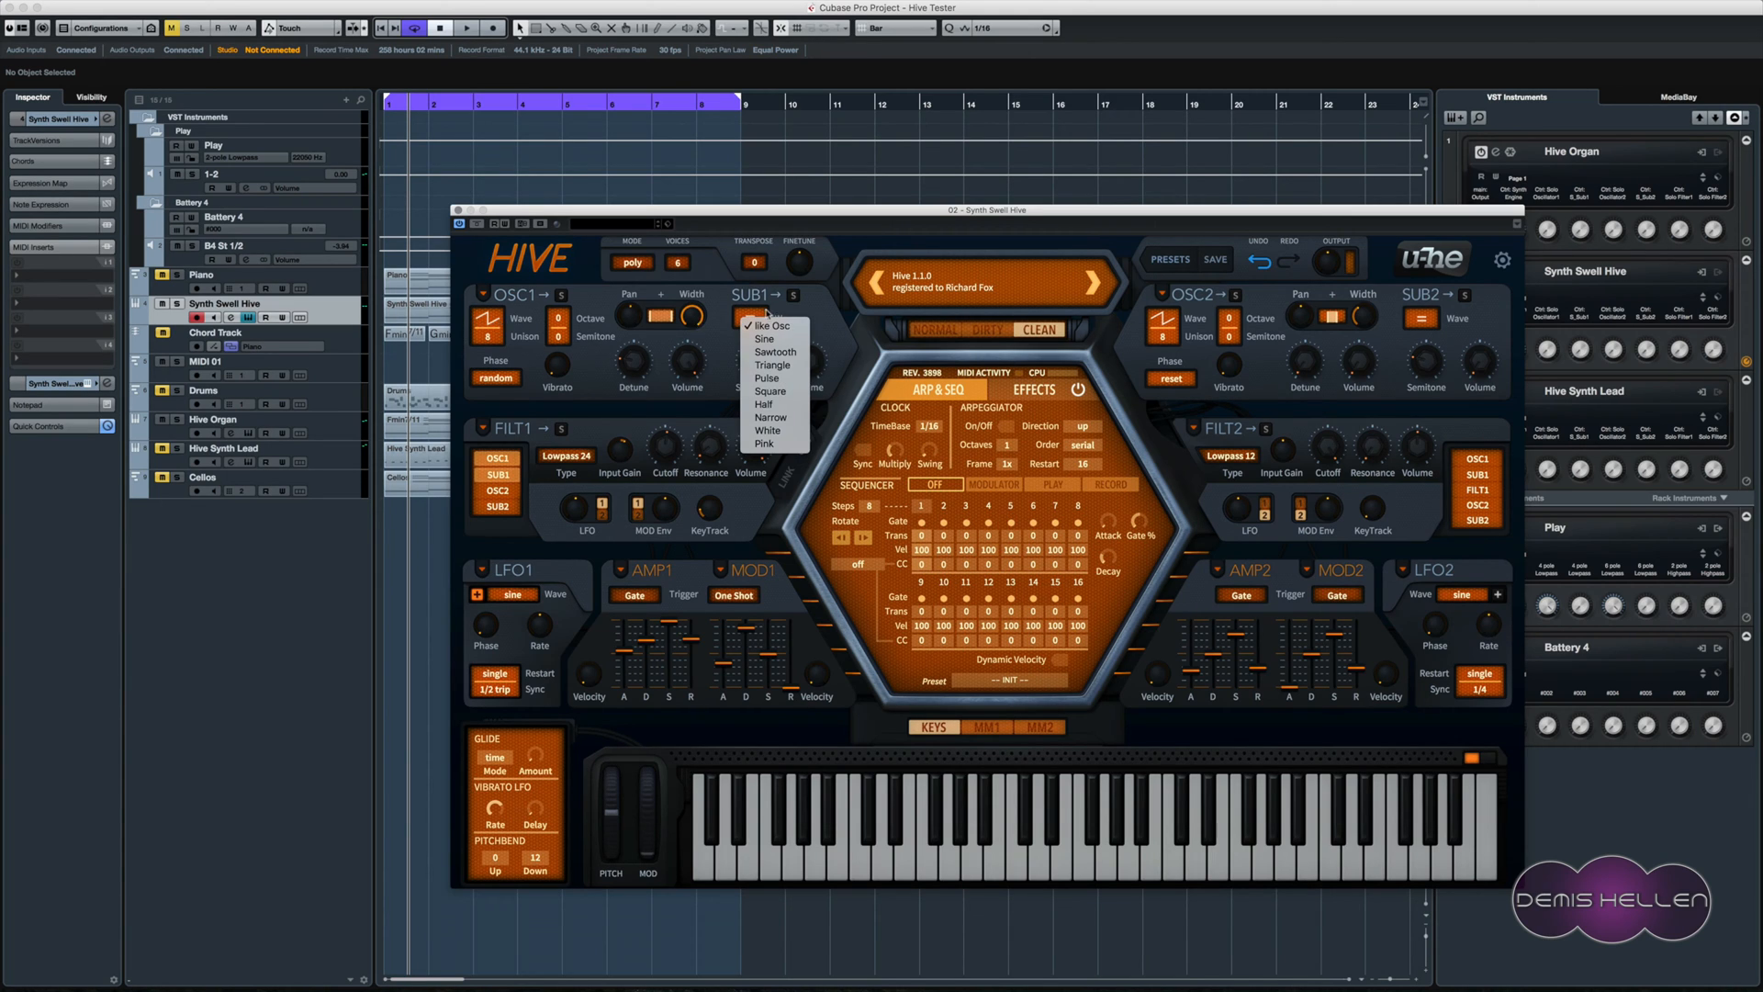
pyautogui.click(744, 328)
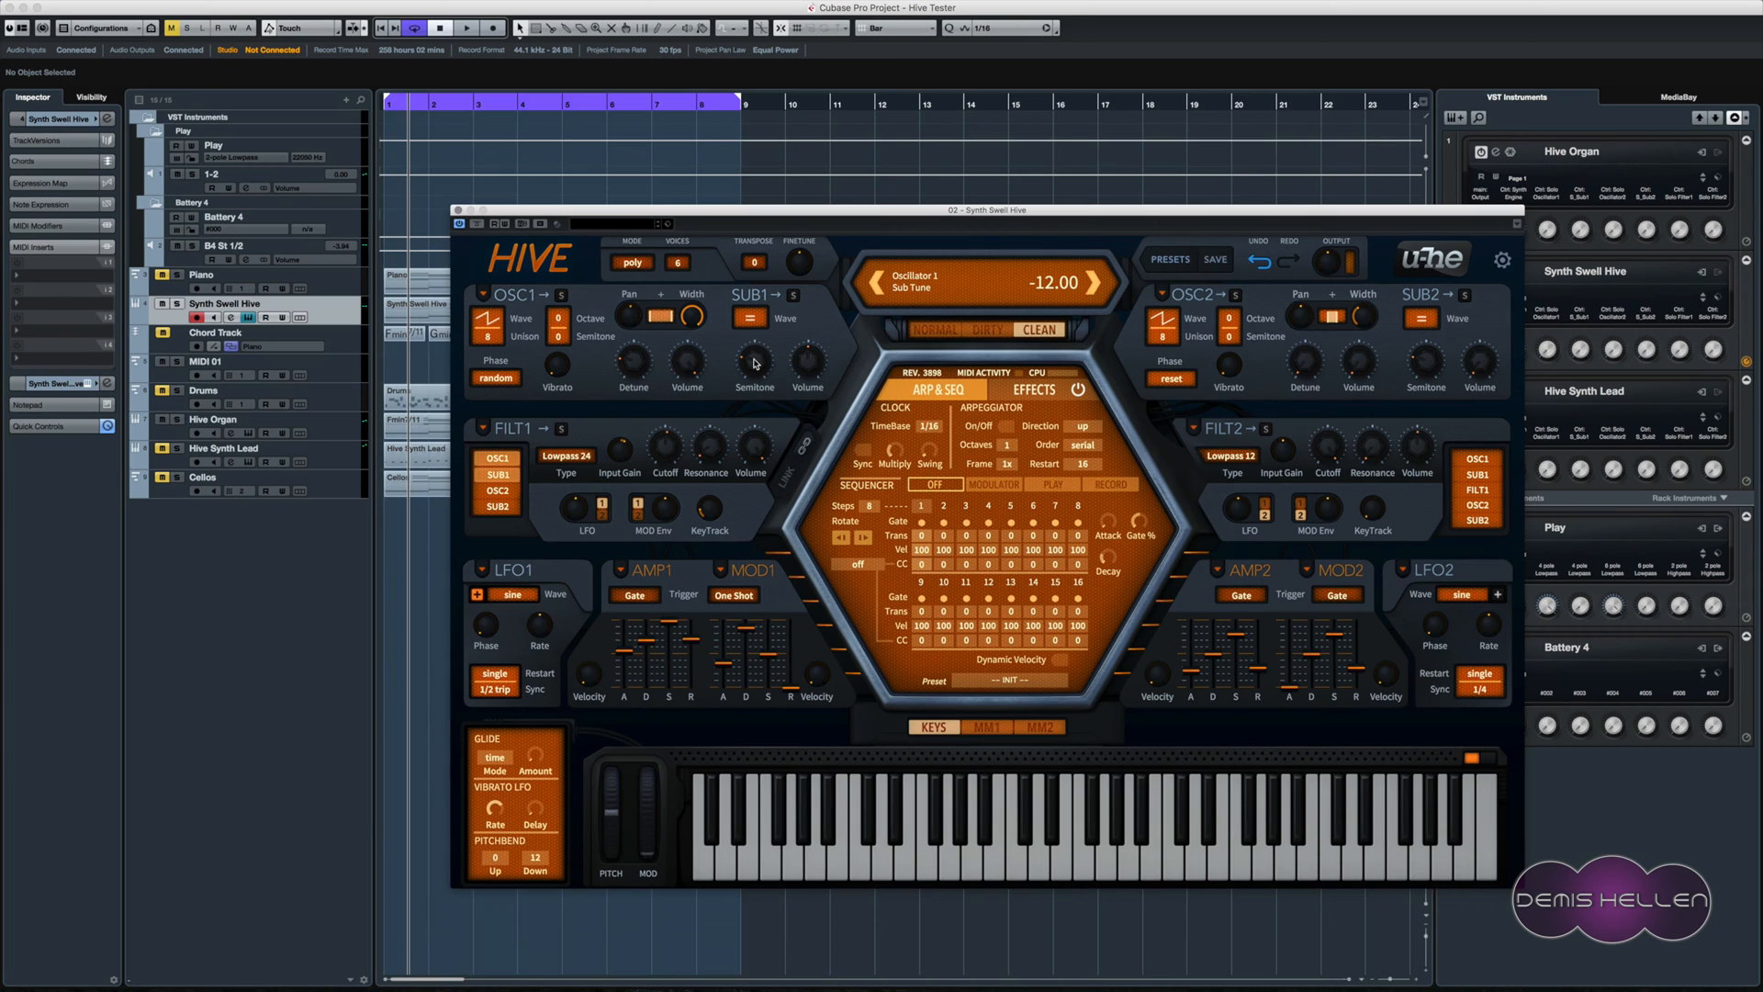
# - Play the project and switch the Sub1 input of Filter 1 off and back on
pyautogui.press('space')
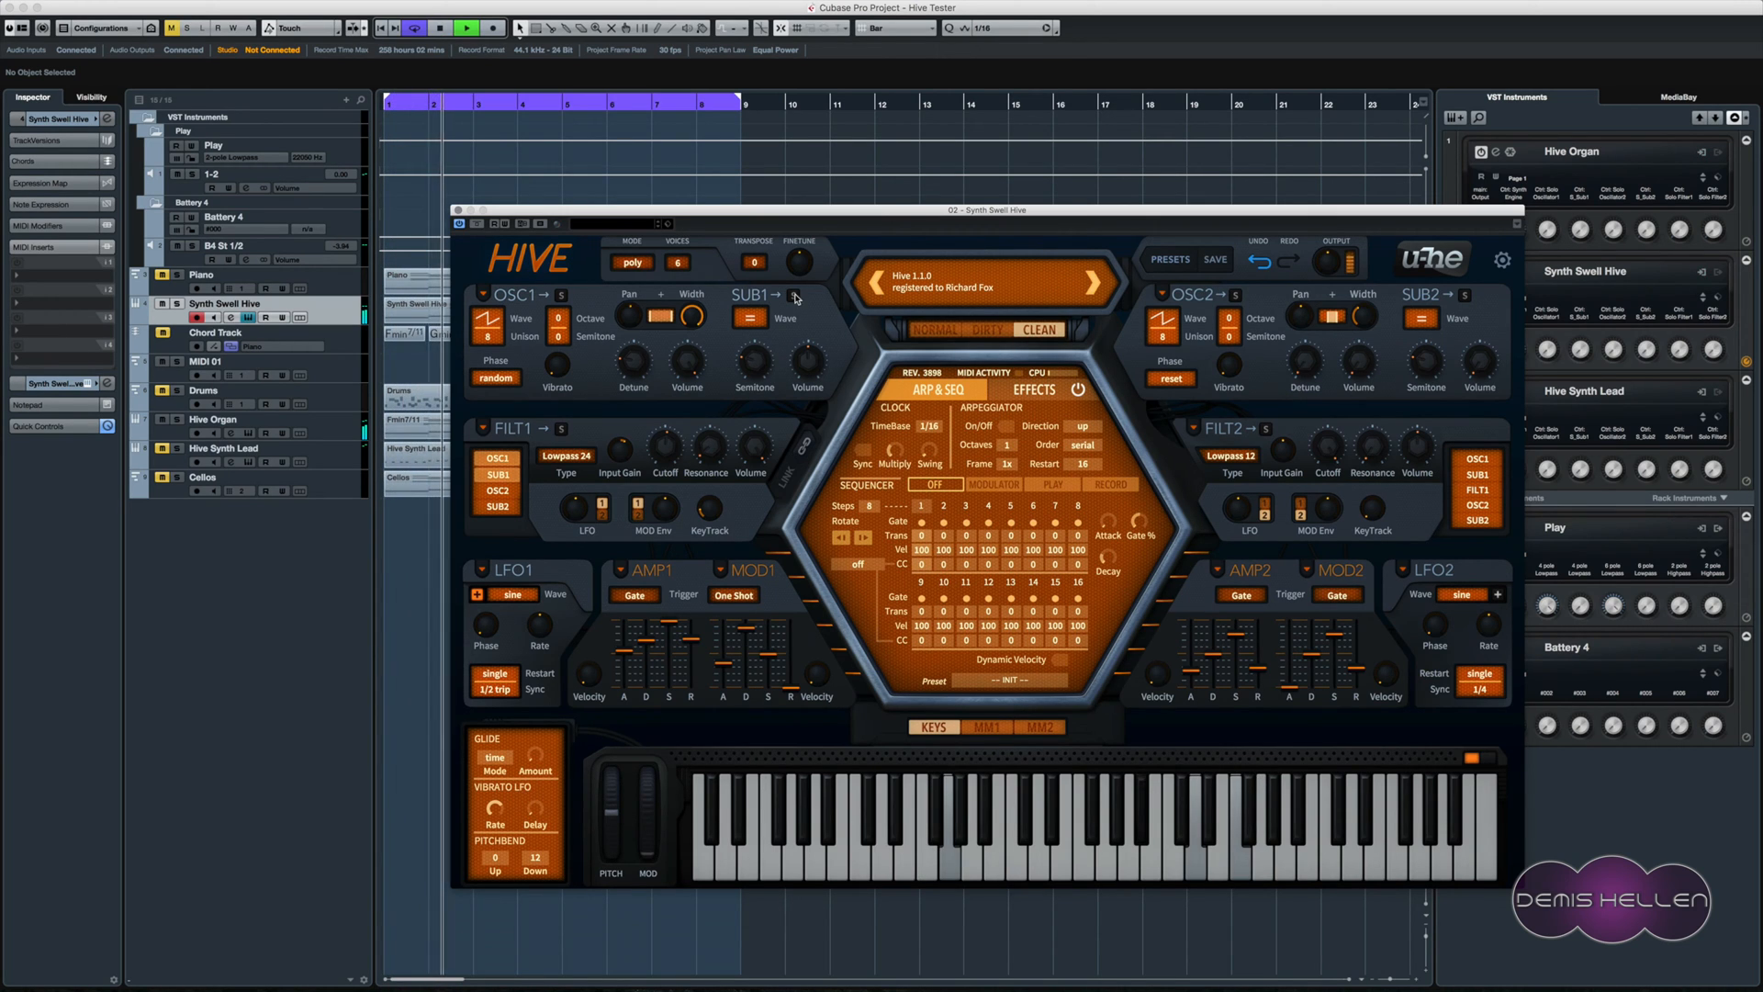
pyautogui.click(497, 475)
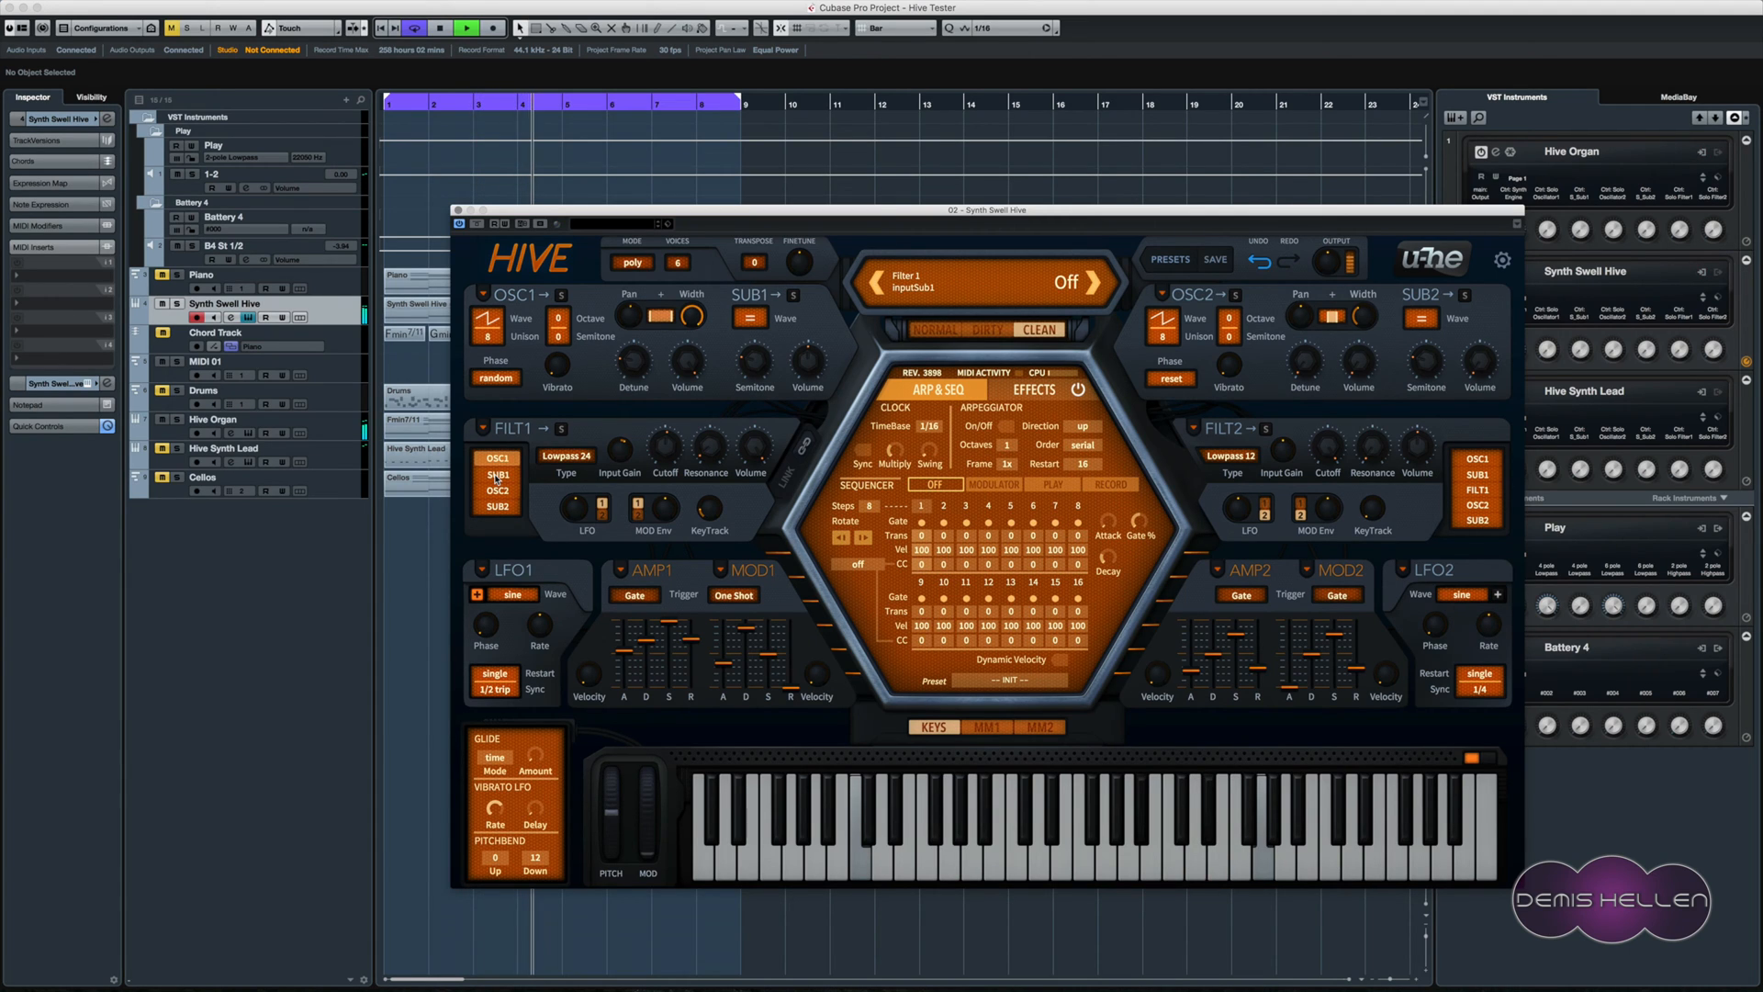
pyautogui.click(497, 476)
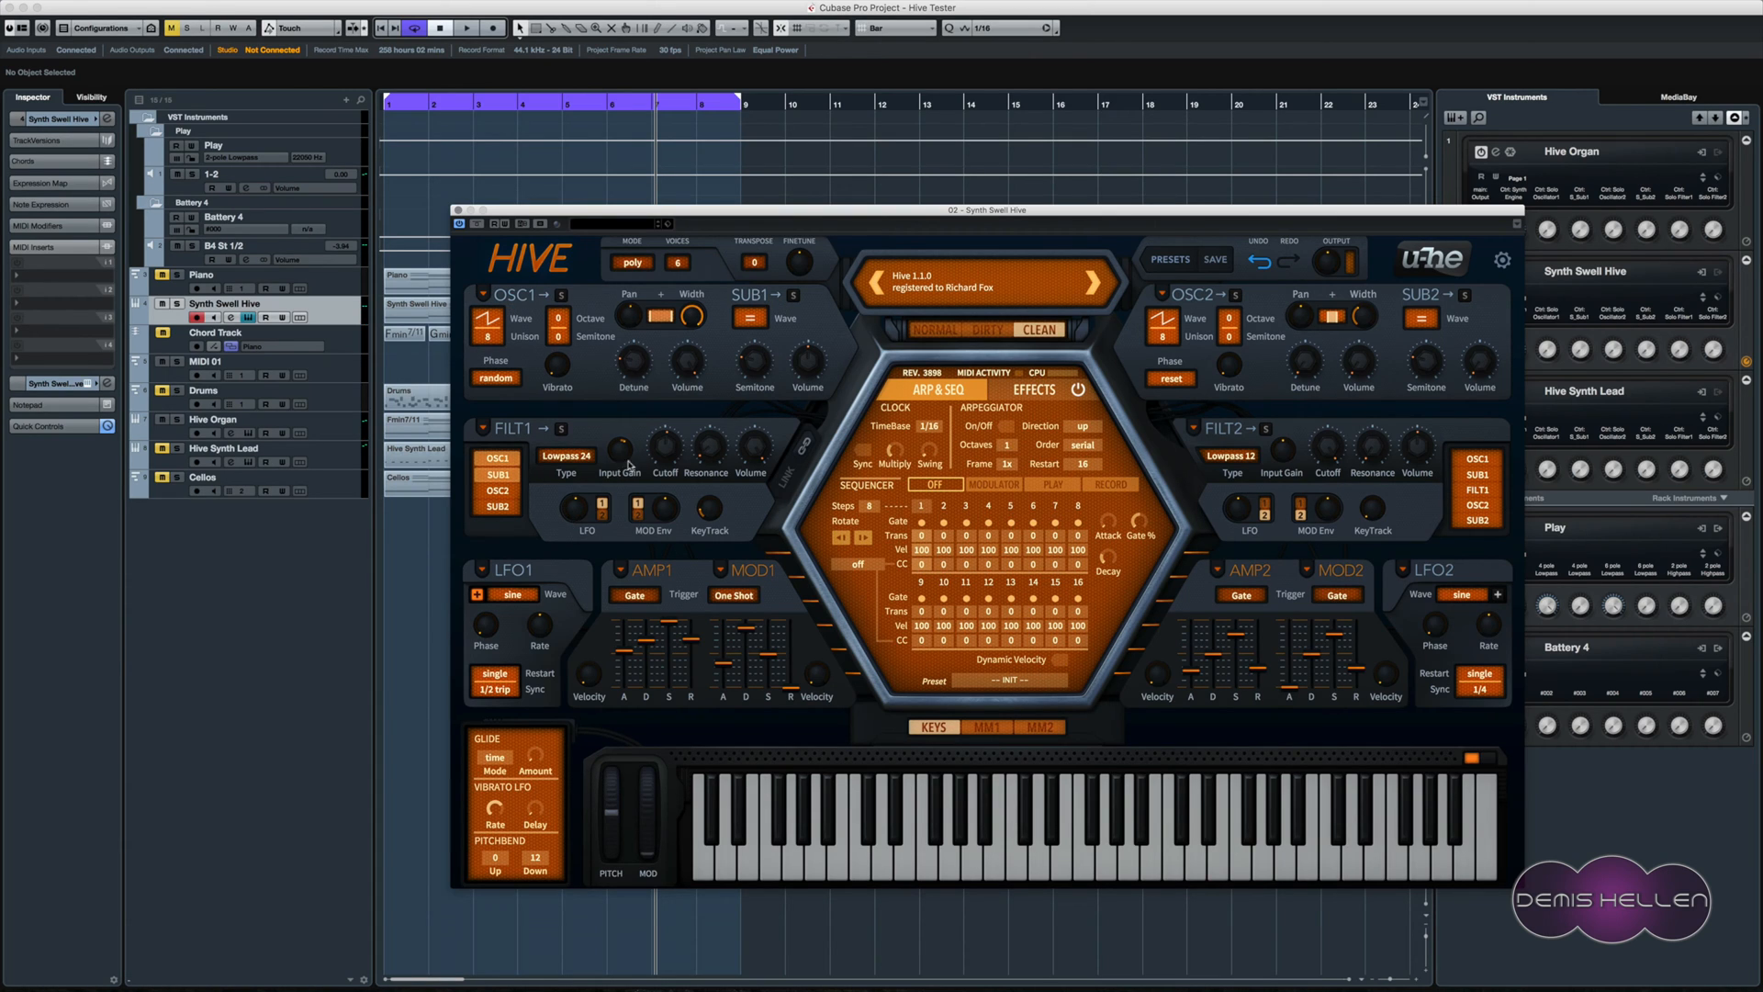
# - Examine the filter types available for Filter 1 and play the synth swell
pyautogui.click(565, 455)
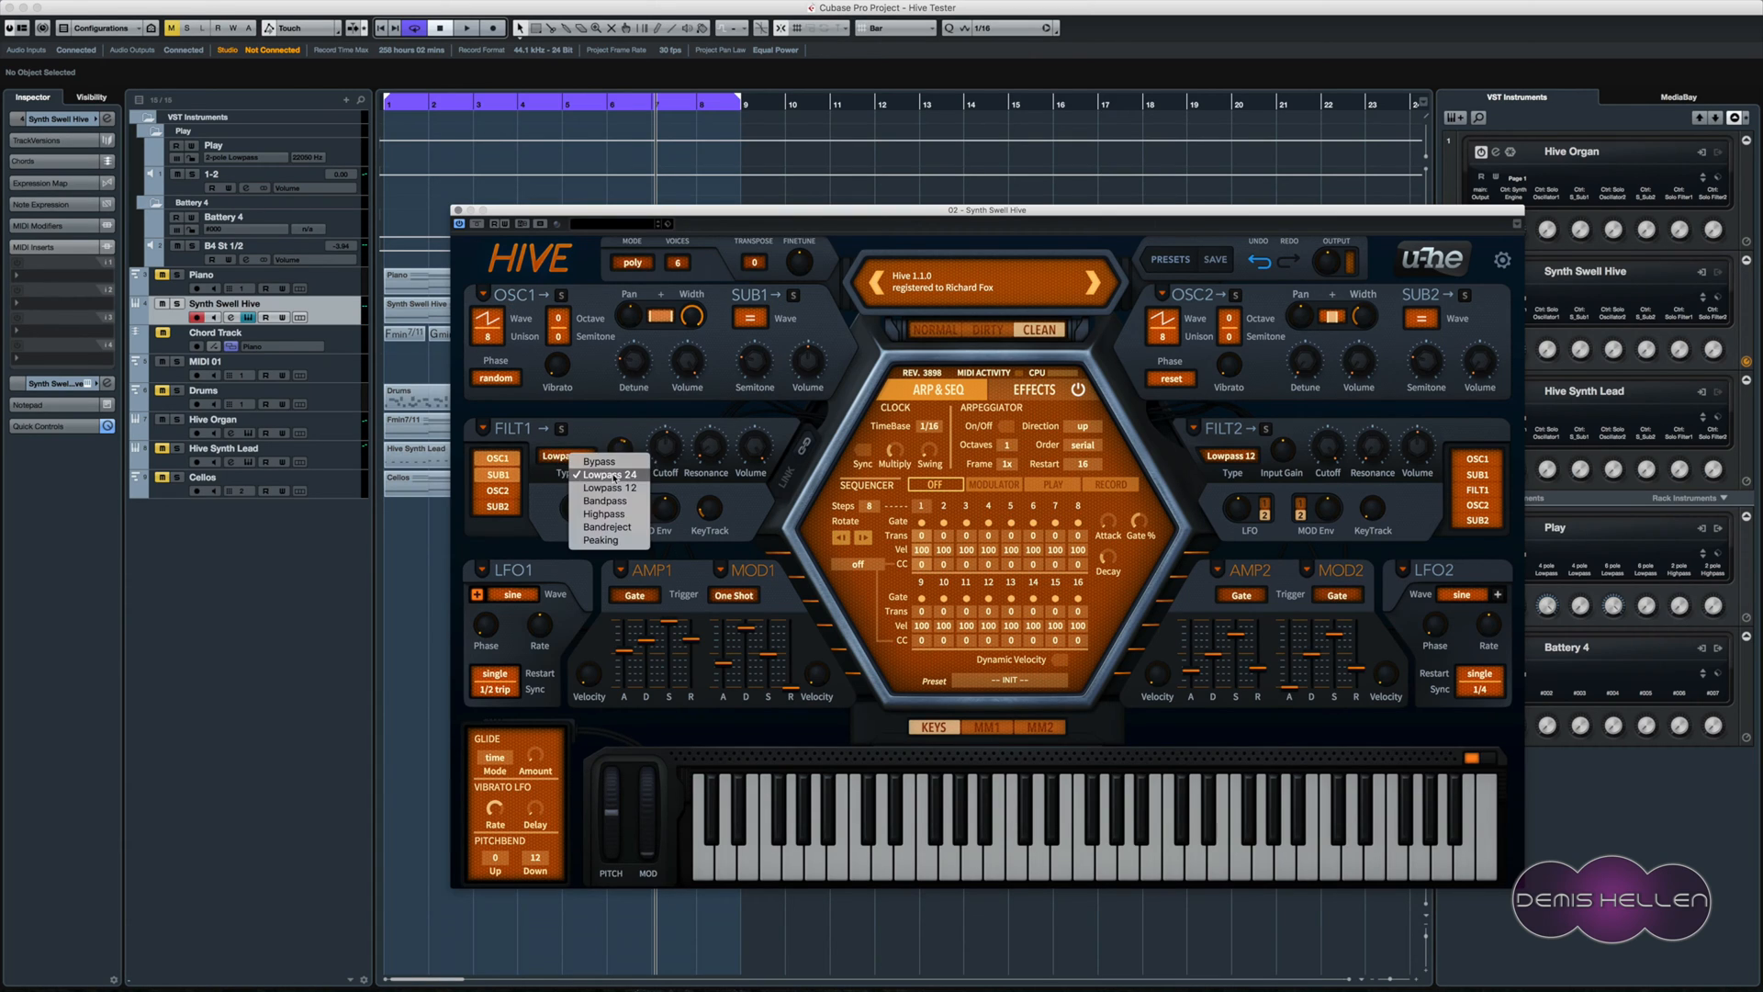
pyautogui.click(591, 435)
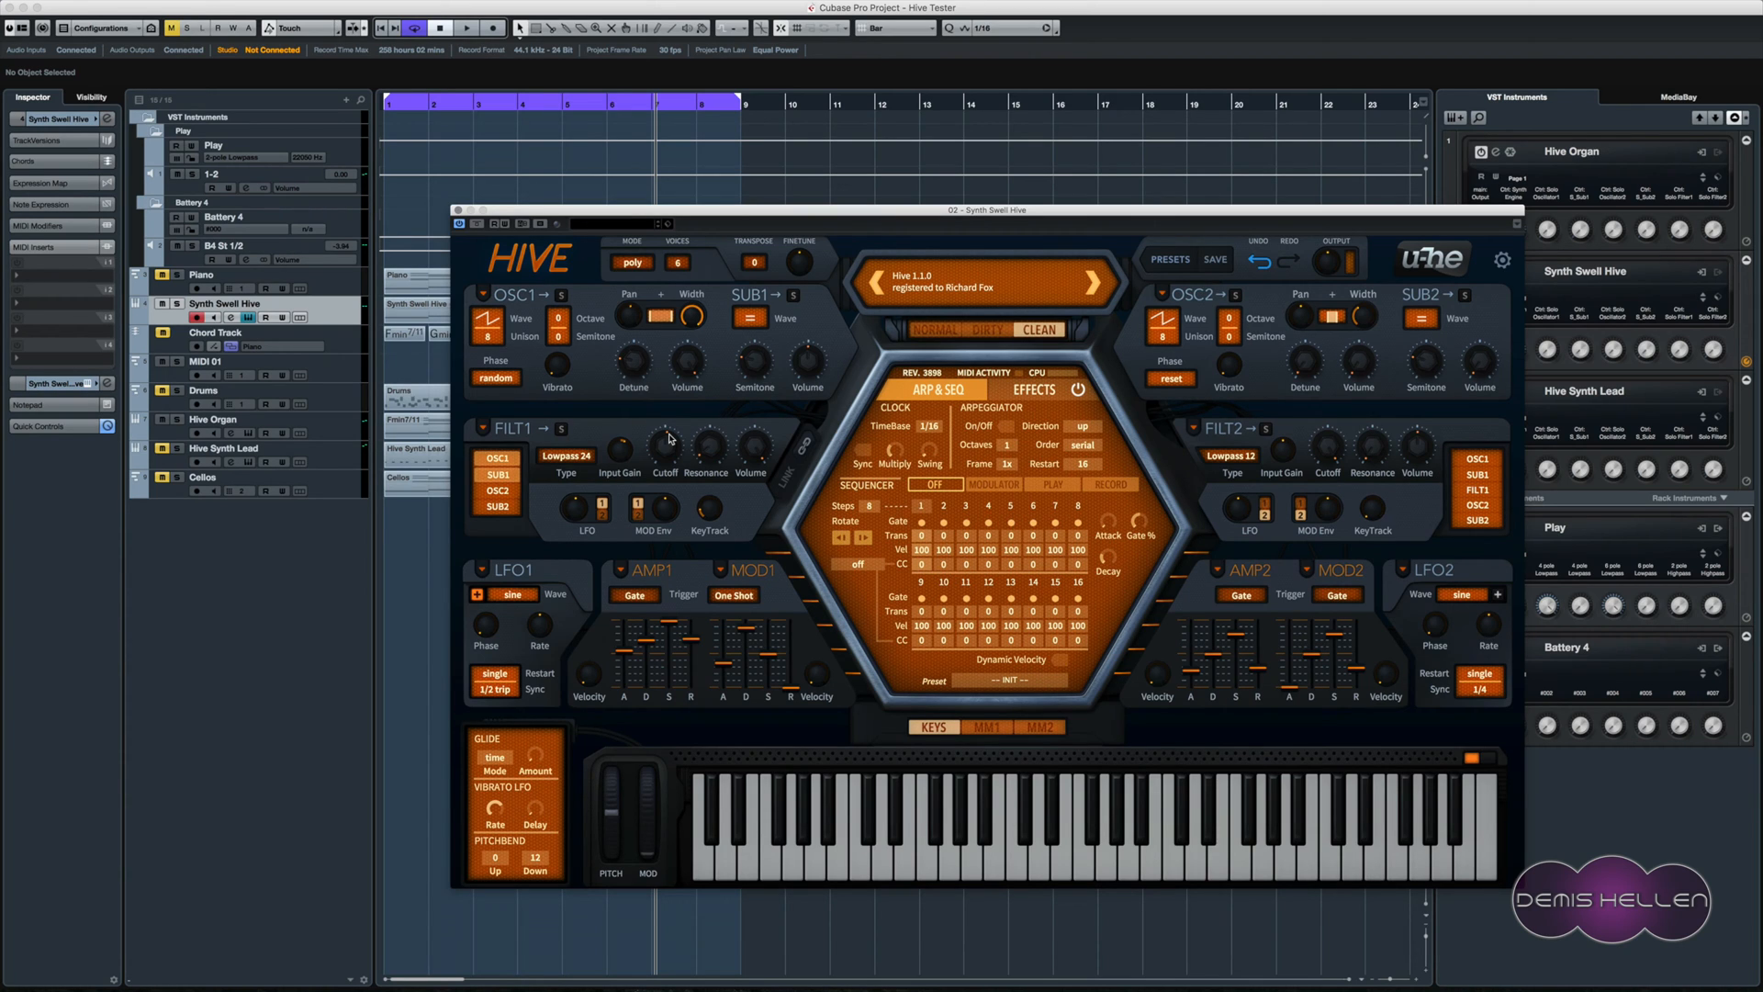
pyautogui.press('space')
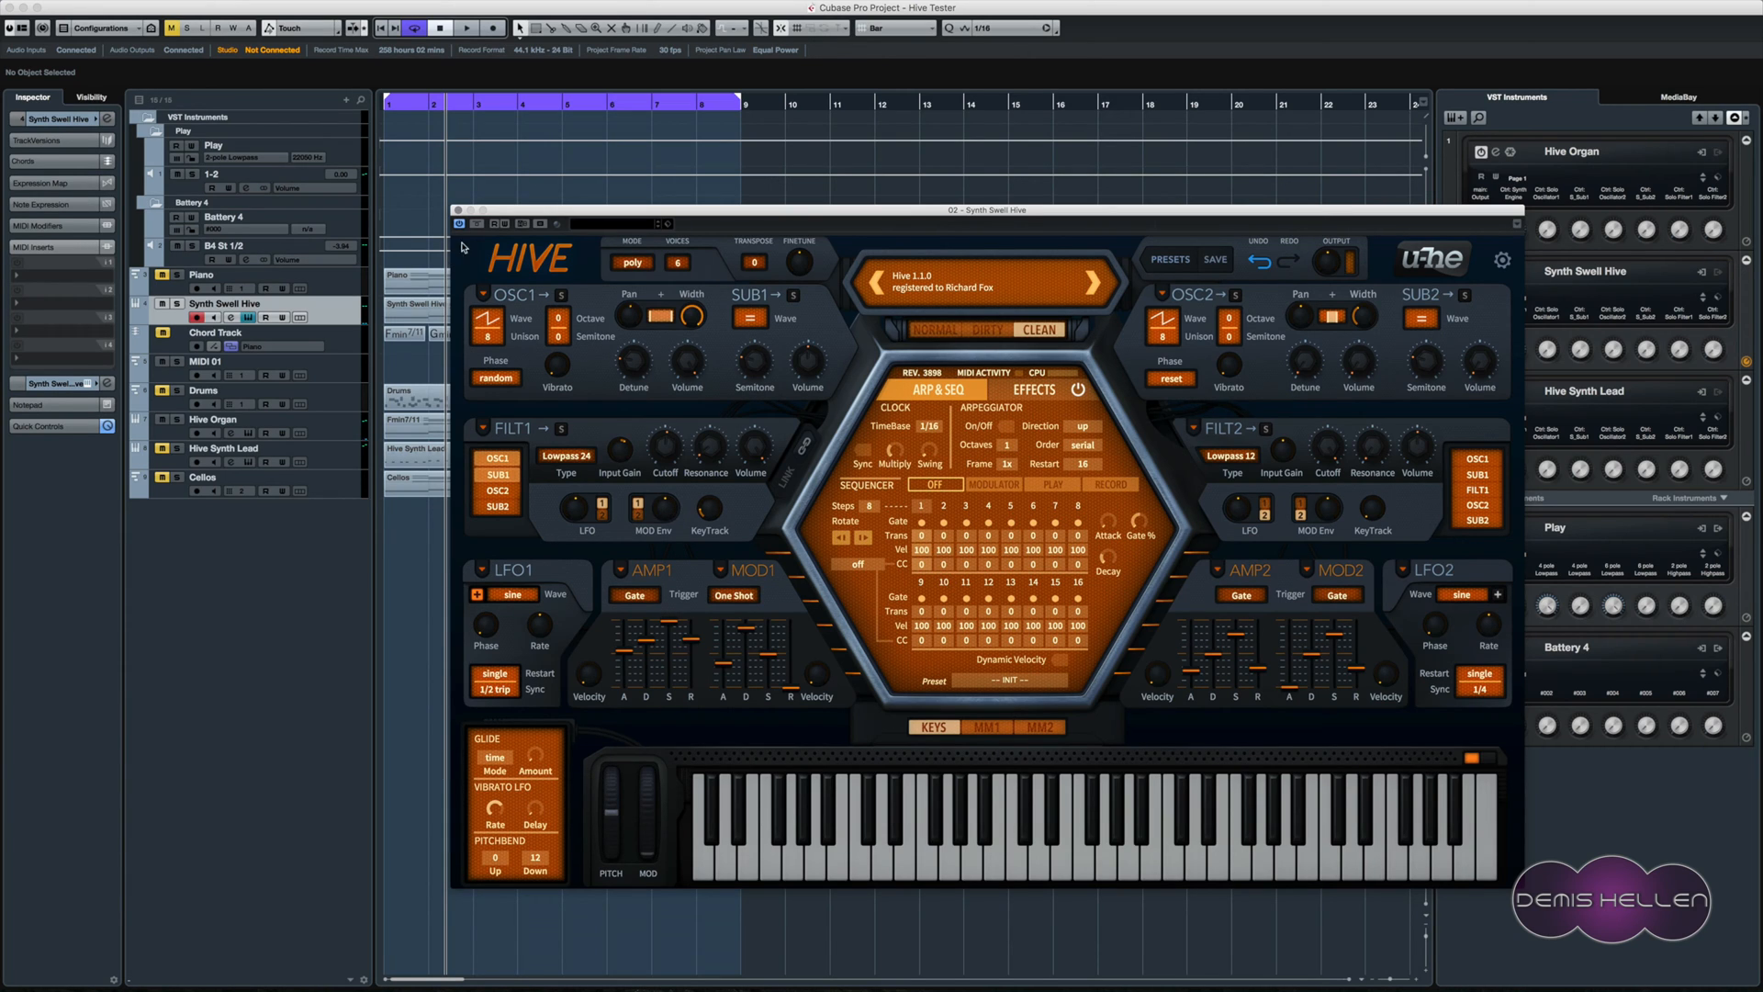
# - Close the Synth Swell Hive window, play the Hive Organ track soloed, and bring up and reposition its Hive window
pyautogui.click(458, 210)
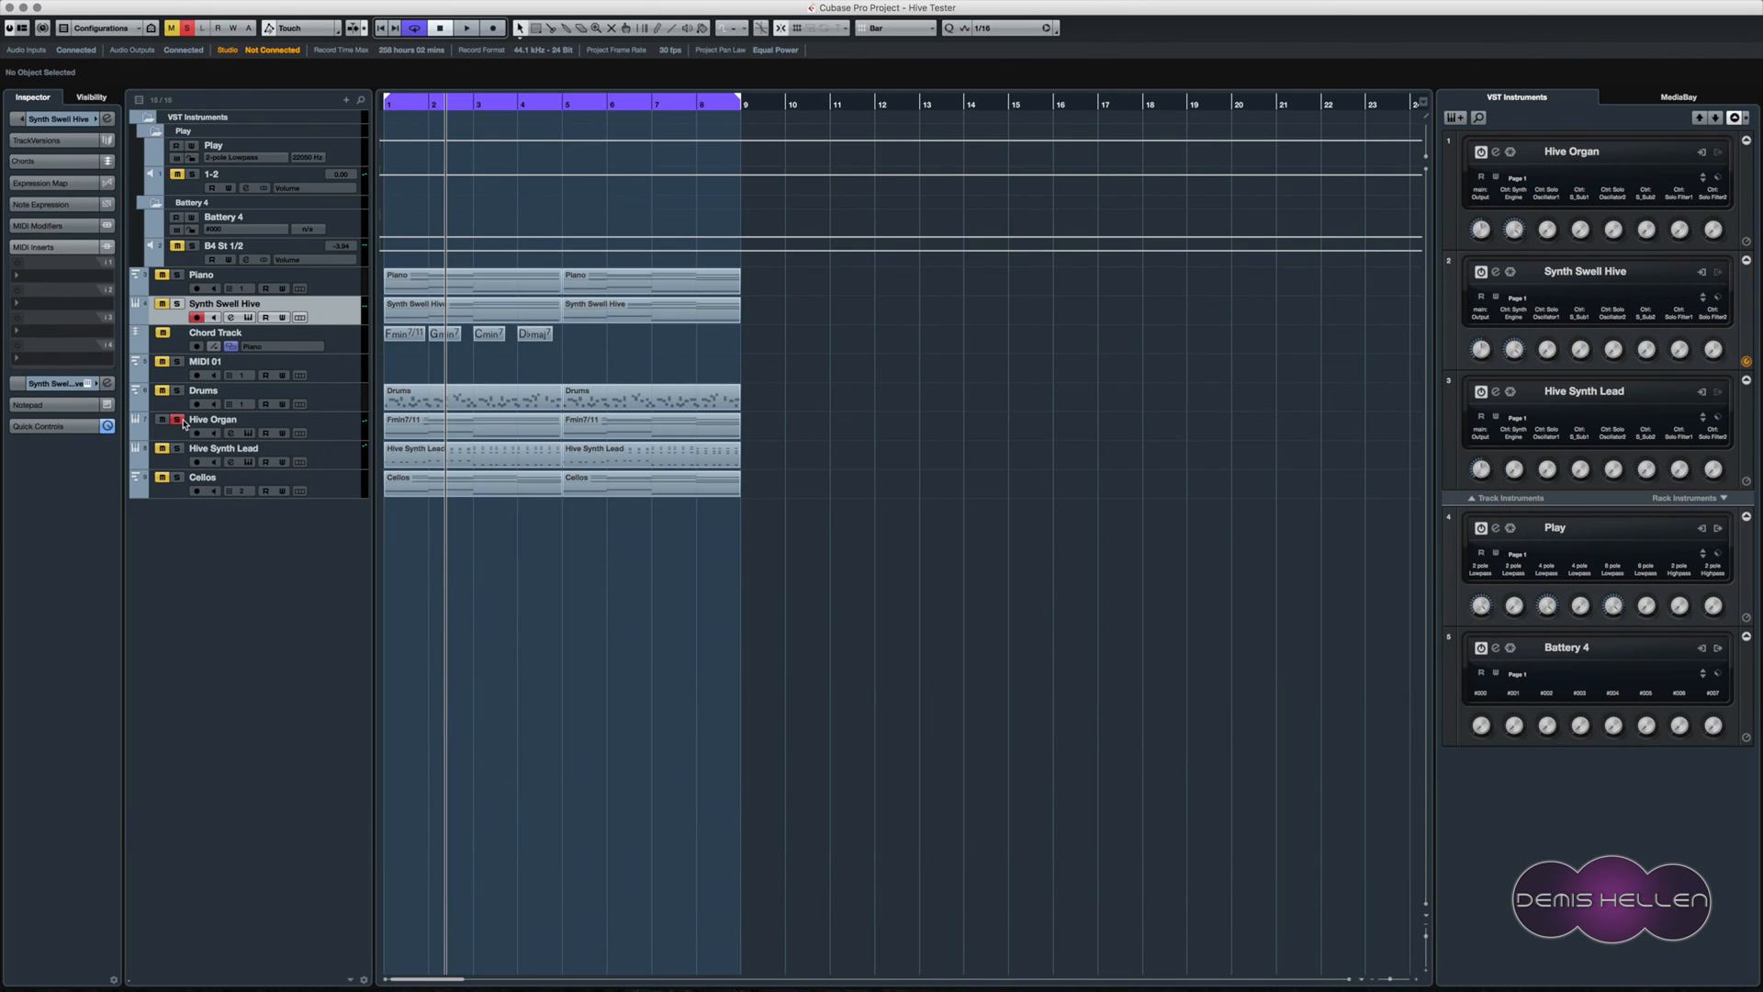
pyautogui.press('space')
pyautogui.click(365, 418)
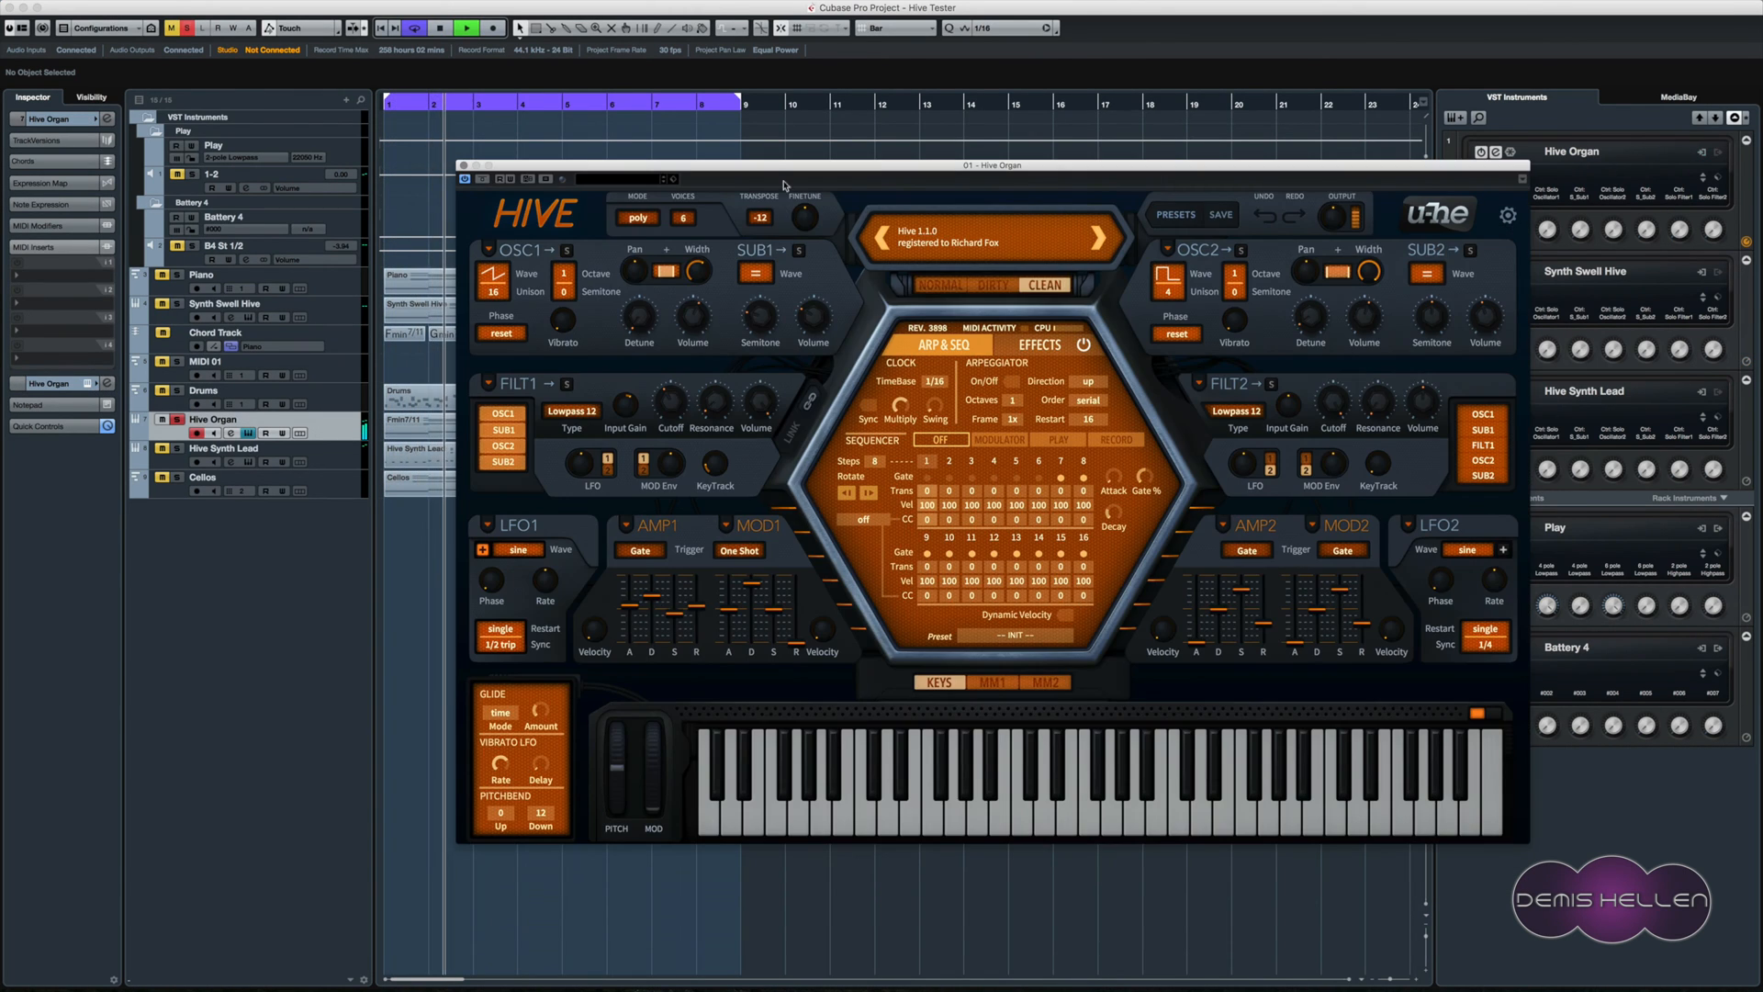
pyautogui.moveTo(778, 166); pyautogui.dragTo(669, 230)
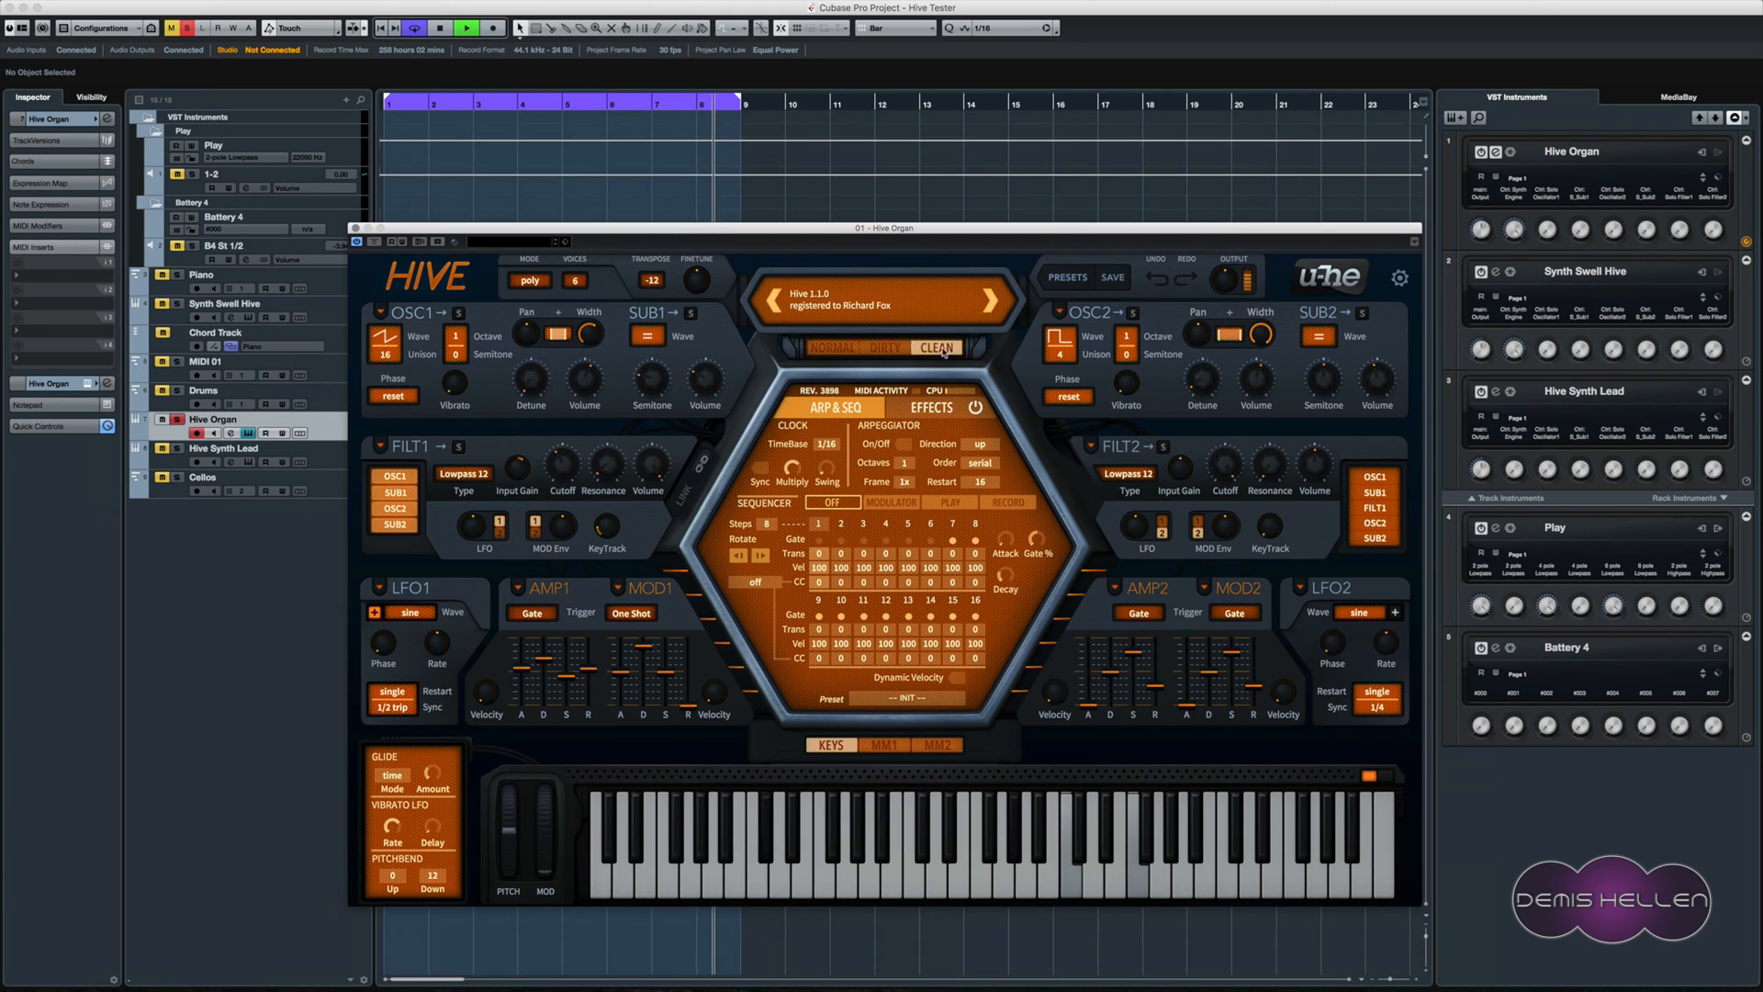
# - Examine the oscillator 1 and 2 wave settings and the Filter 1 types in the Hive Organ patch
pyautogui.click(398, 334)
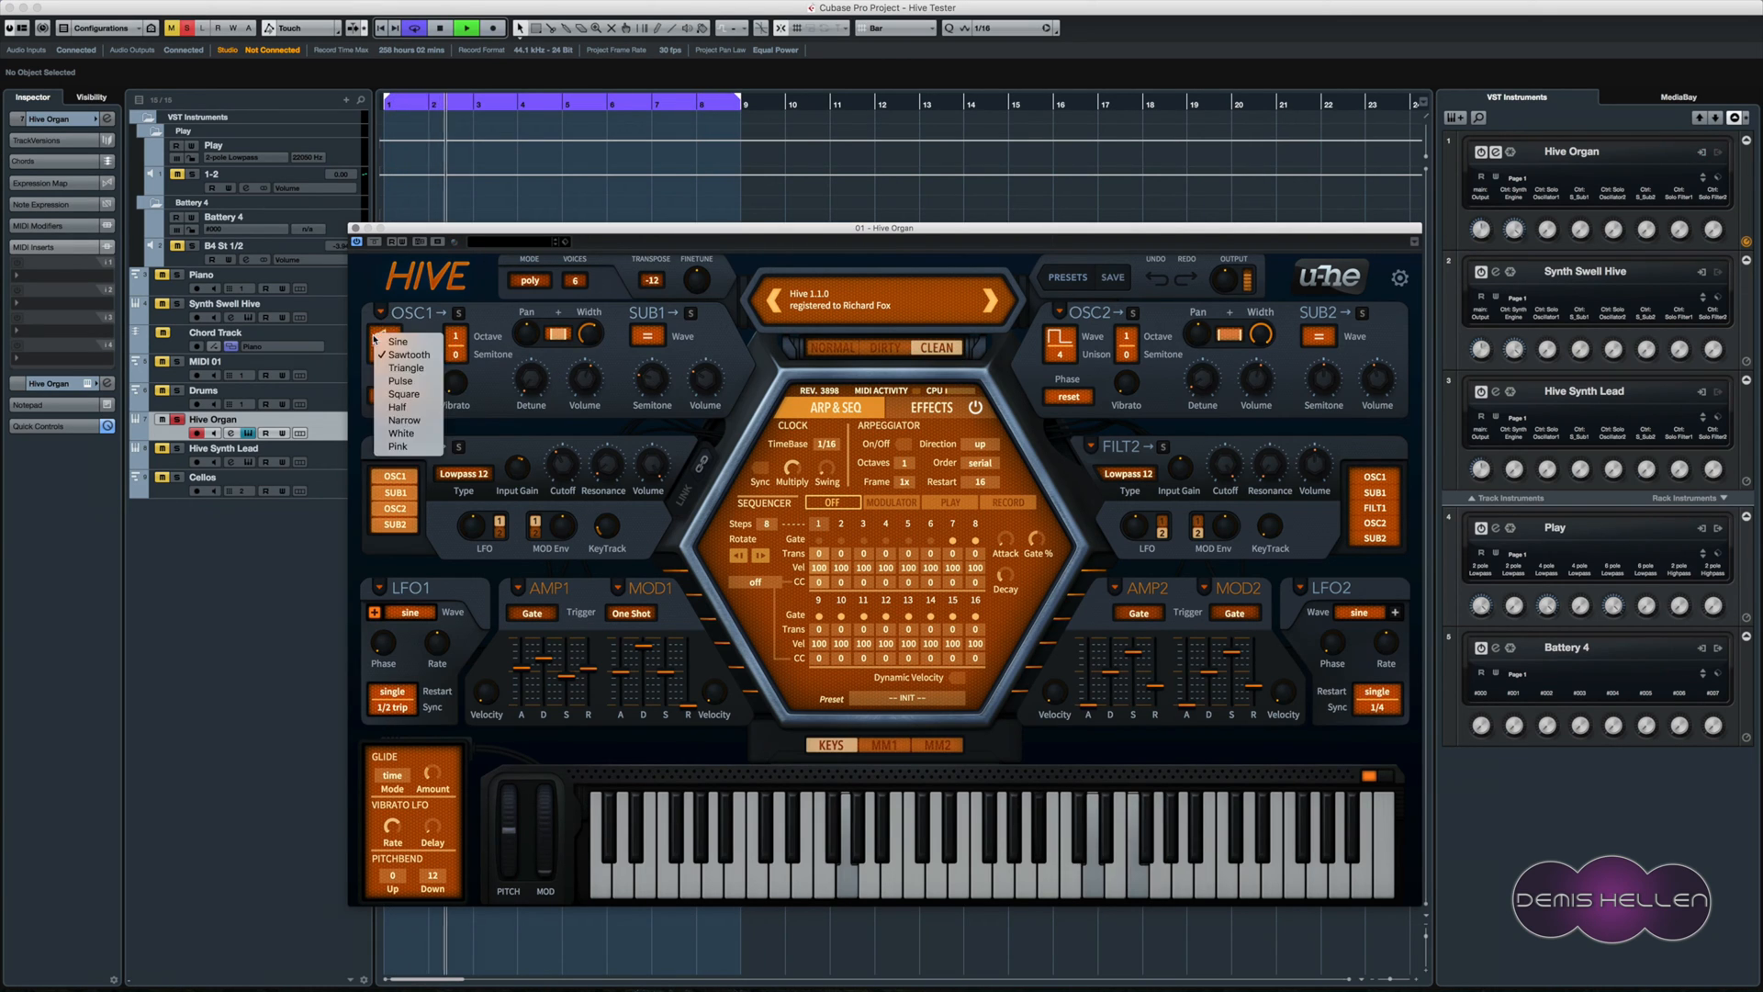
pyautogui.click(407, 355)
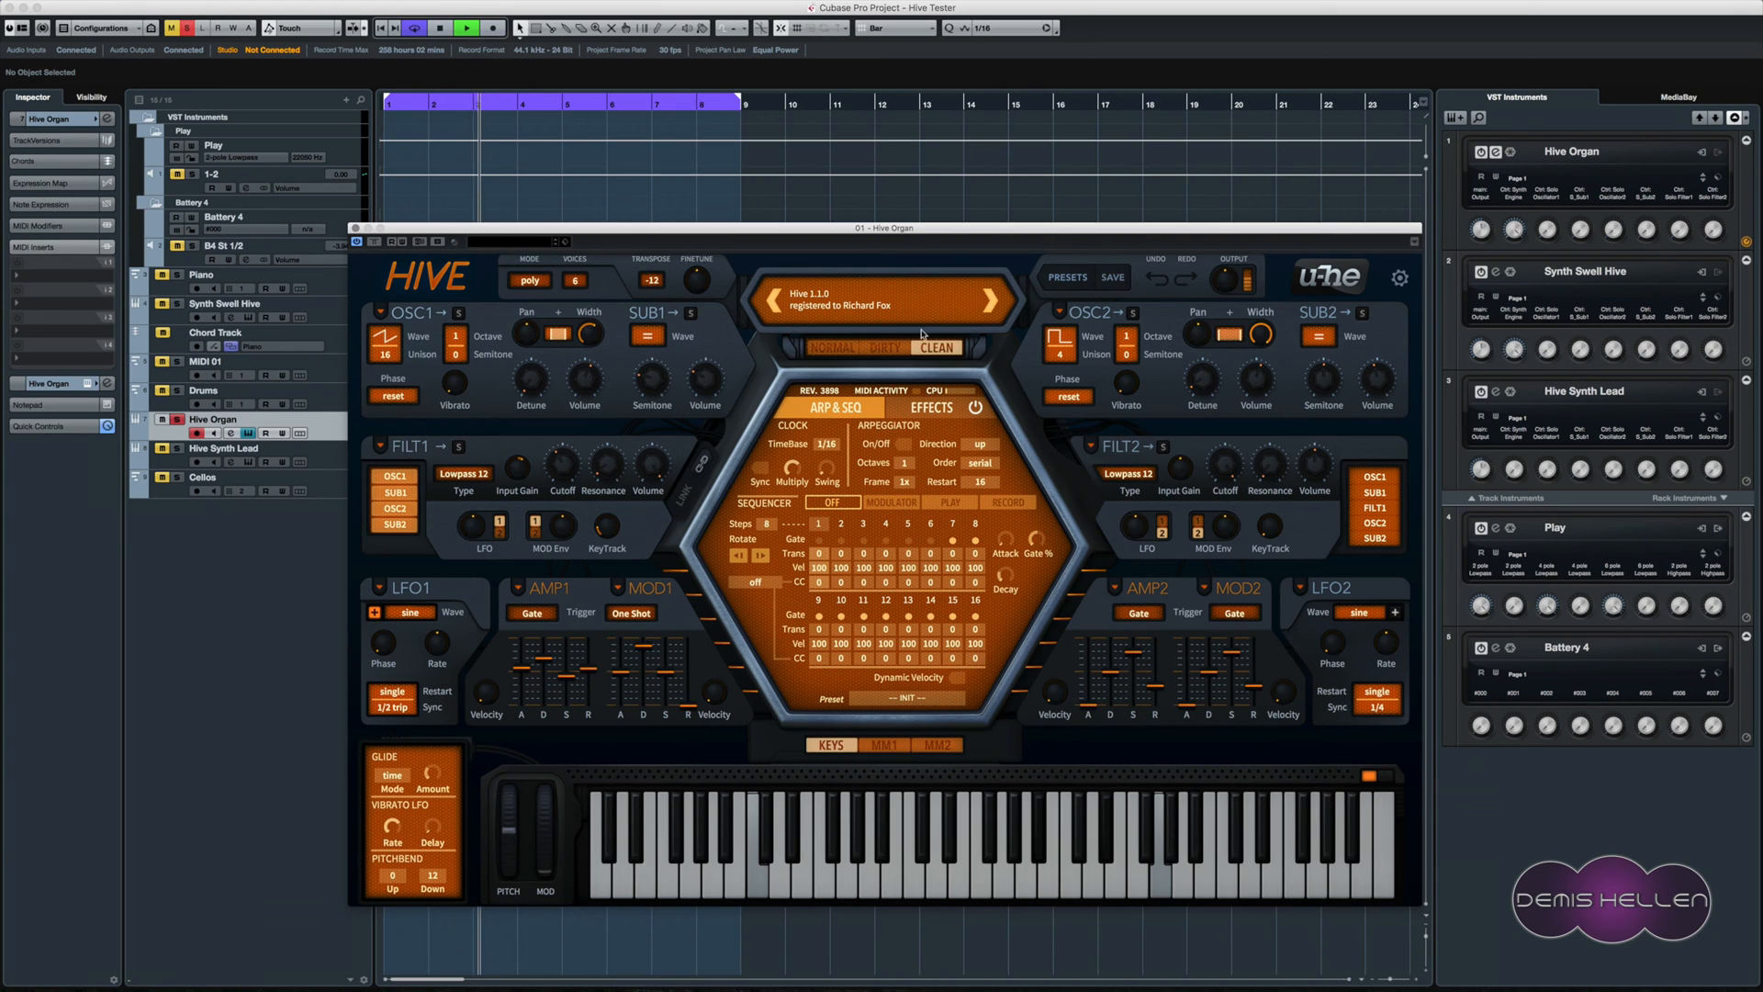
pyautogui.click(1058, 337)
pyautogui.click(1062, 356)
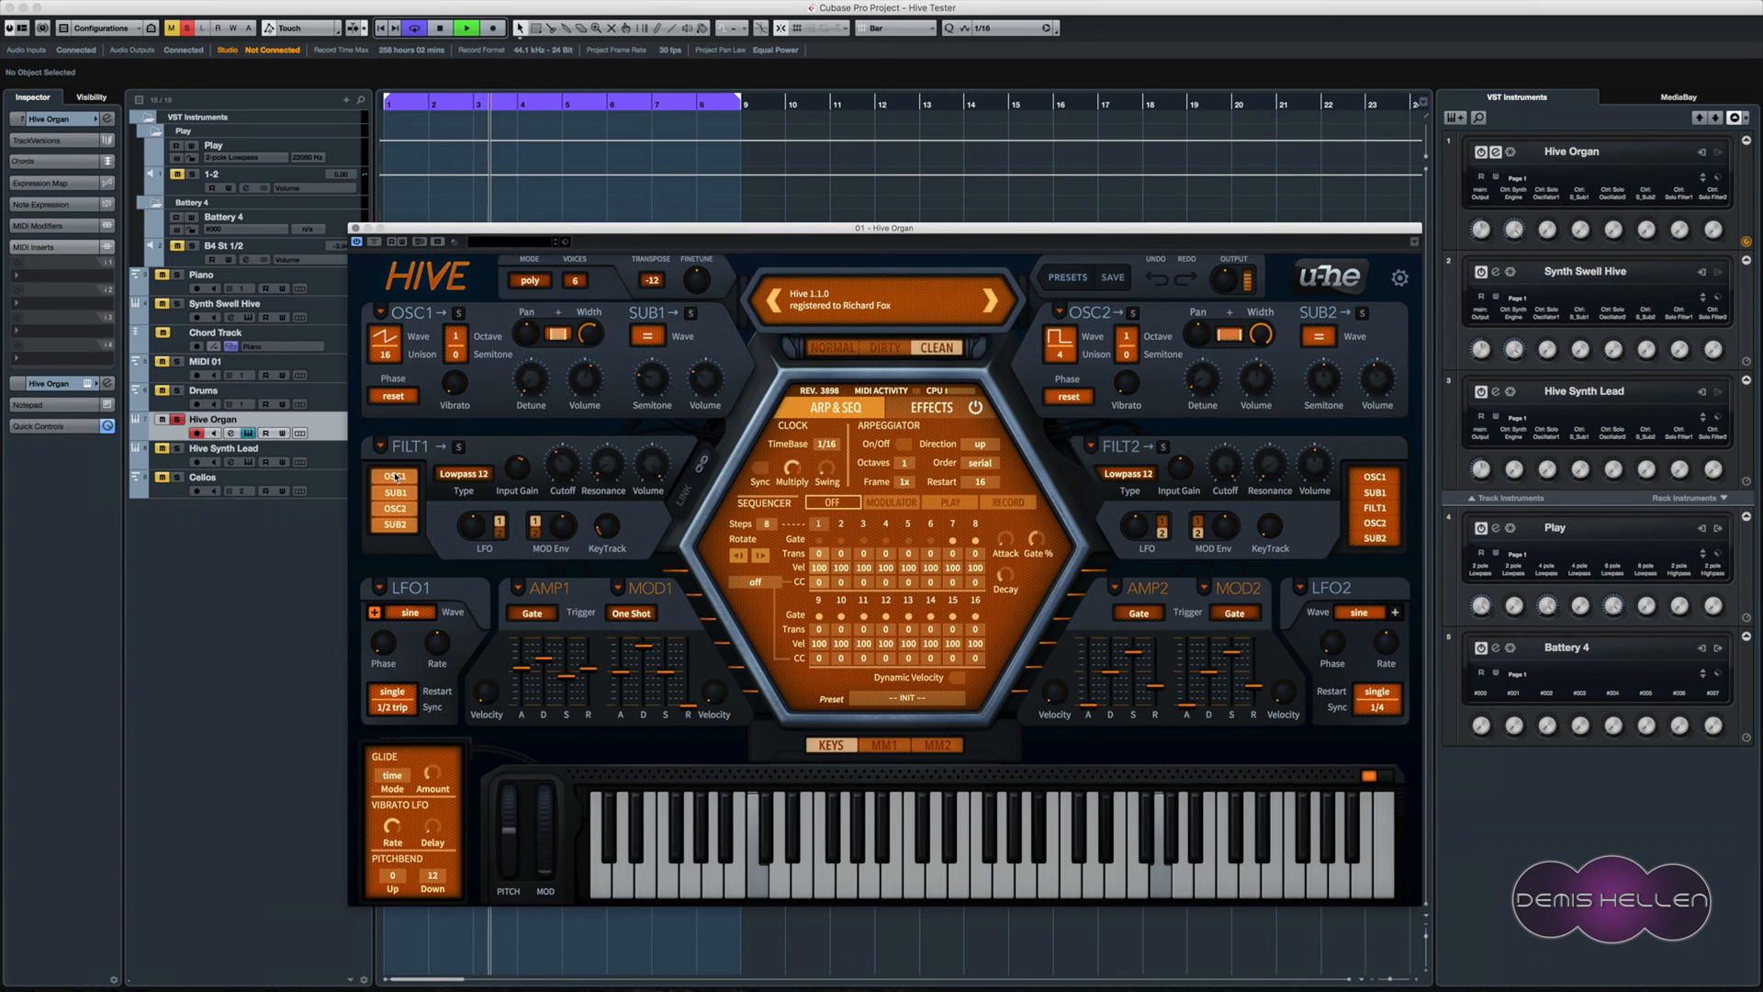
pyautogui.click(476, 476)
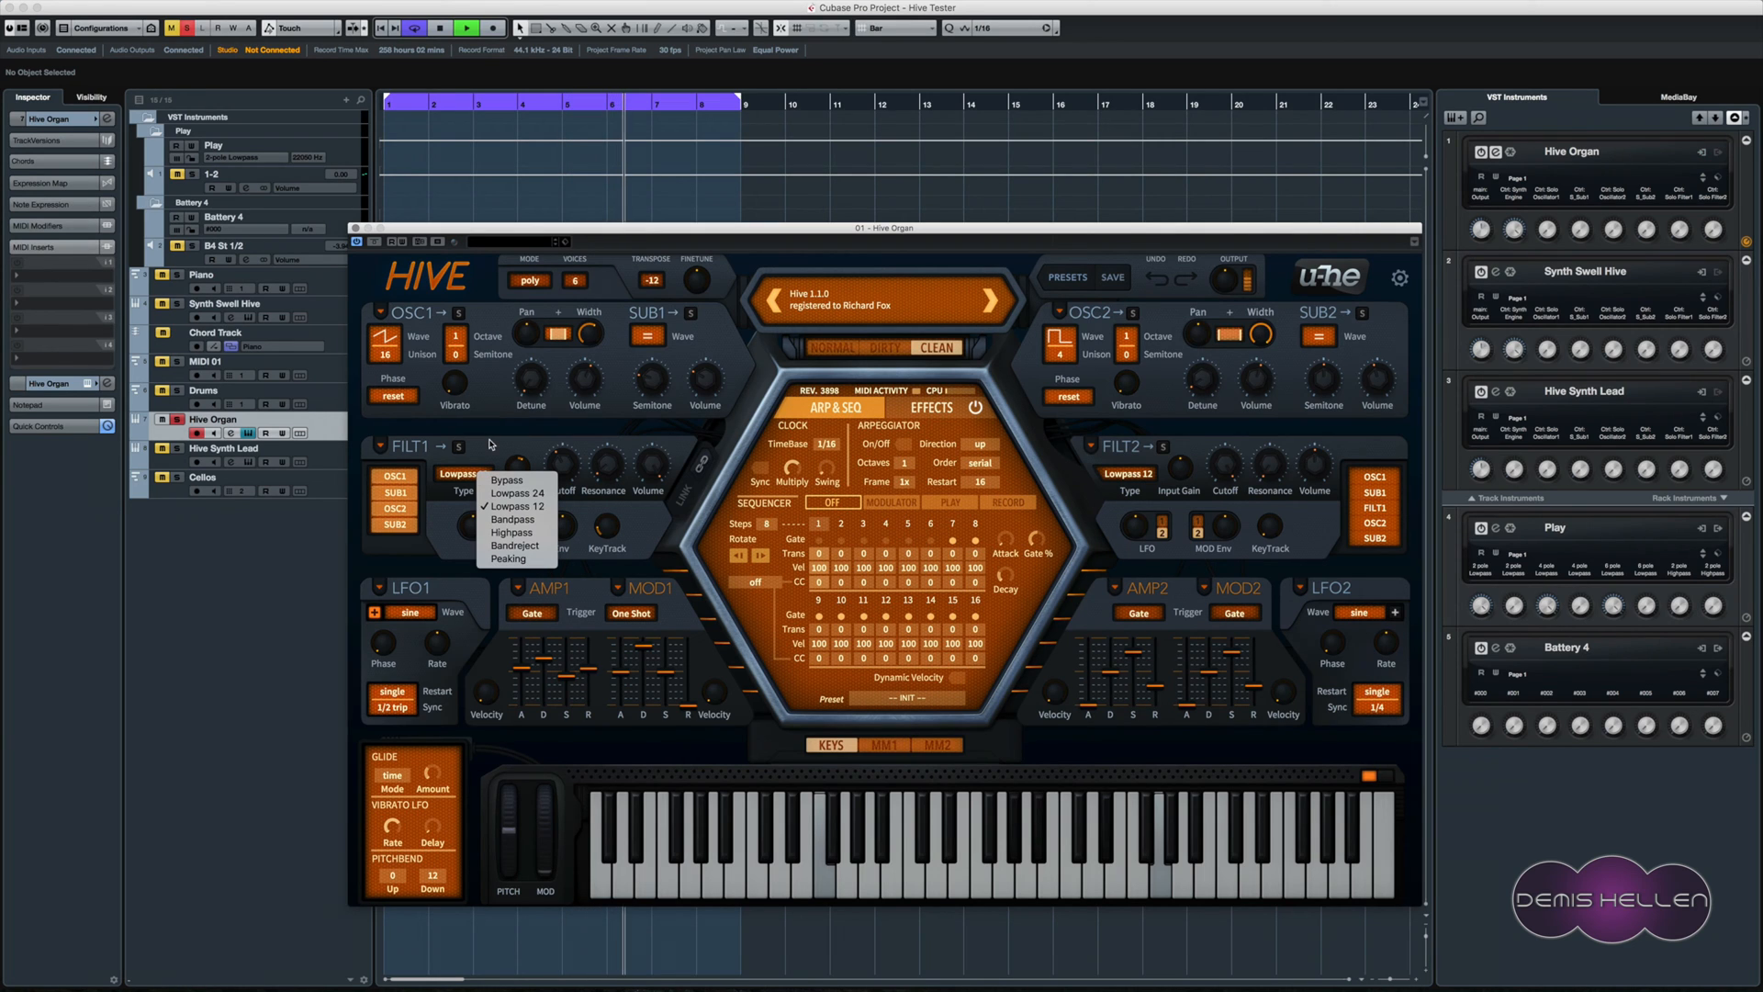
pyautogui.click(489, 444)
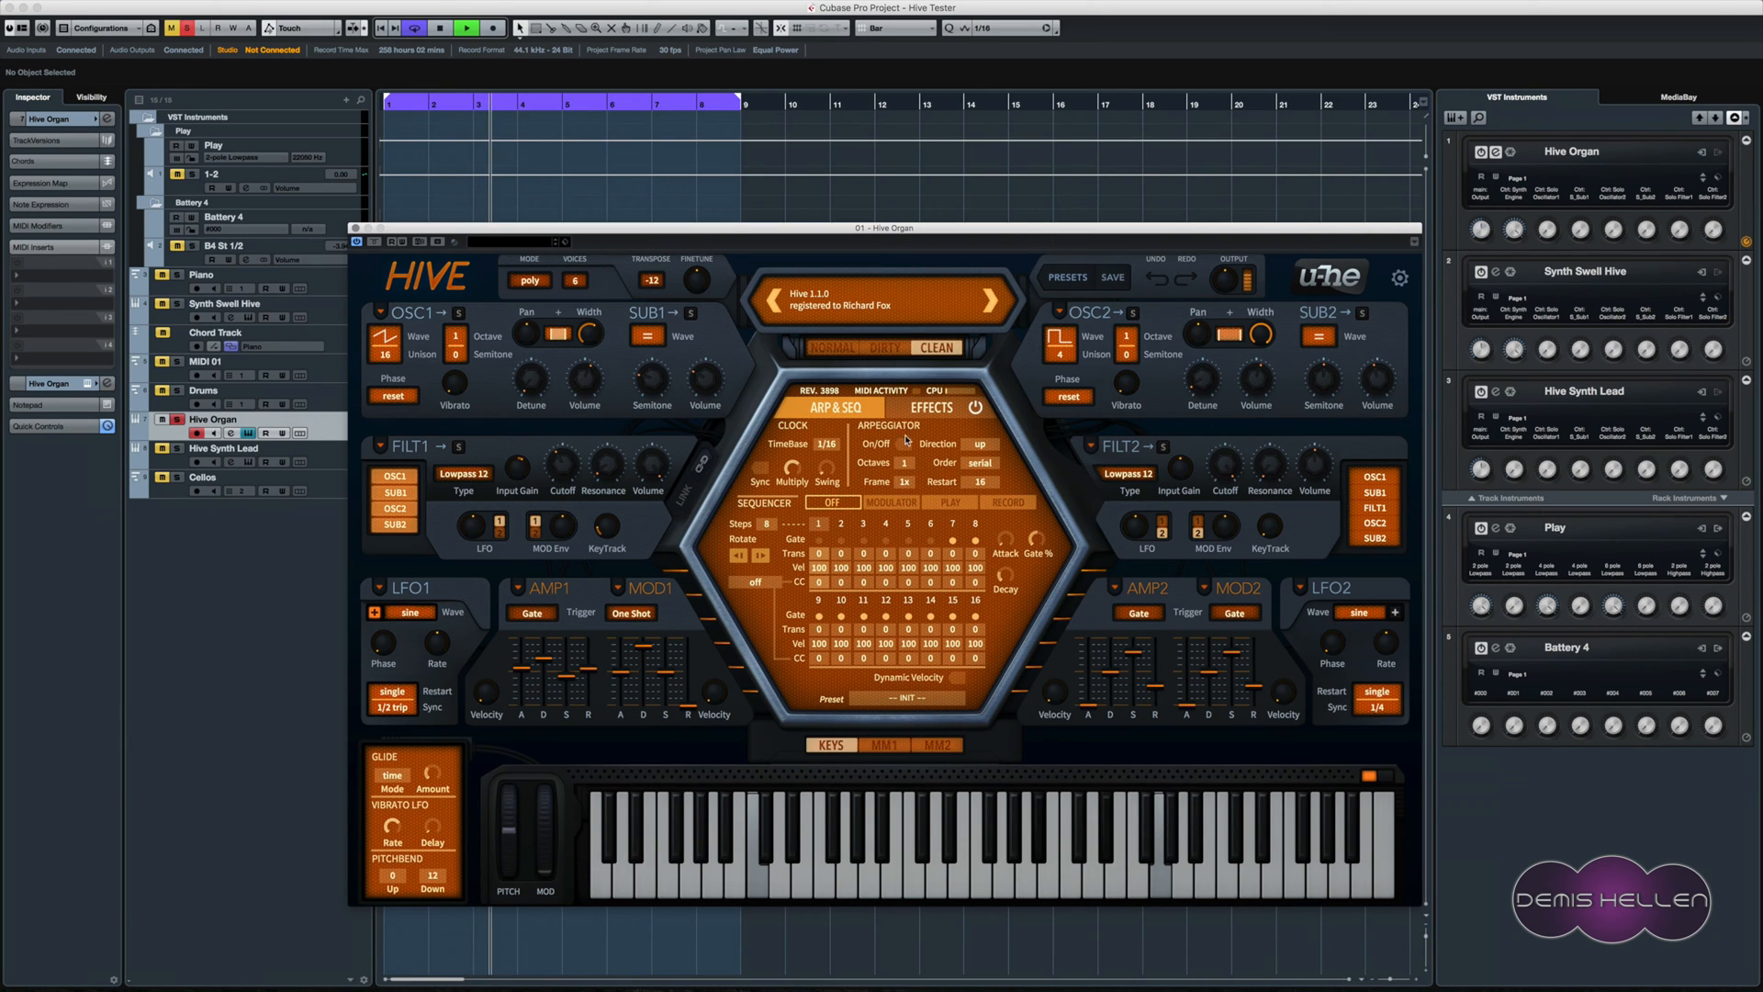
# - Display the effects page of the Hive Organ patch while the part plays
pyautogui.click(931, 407)
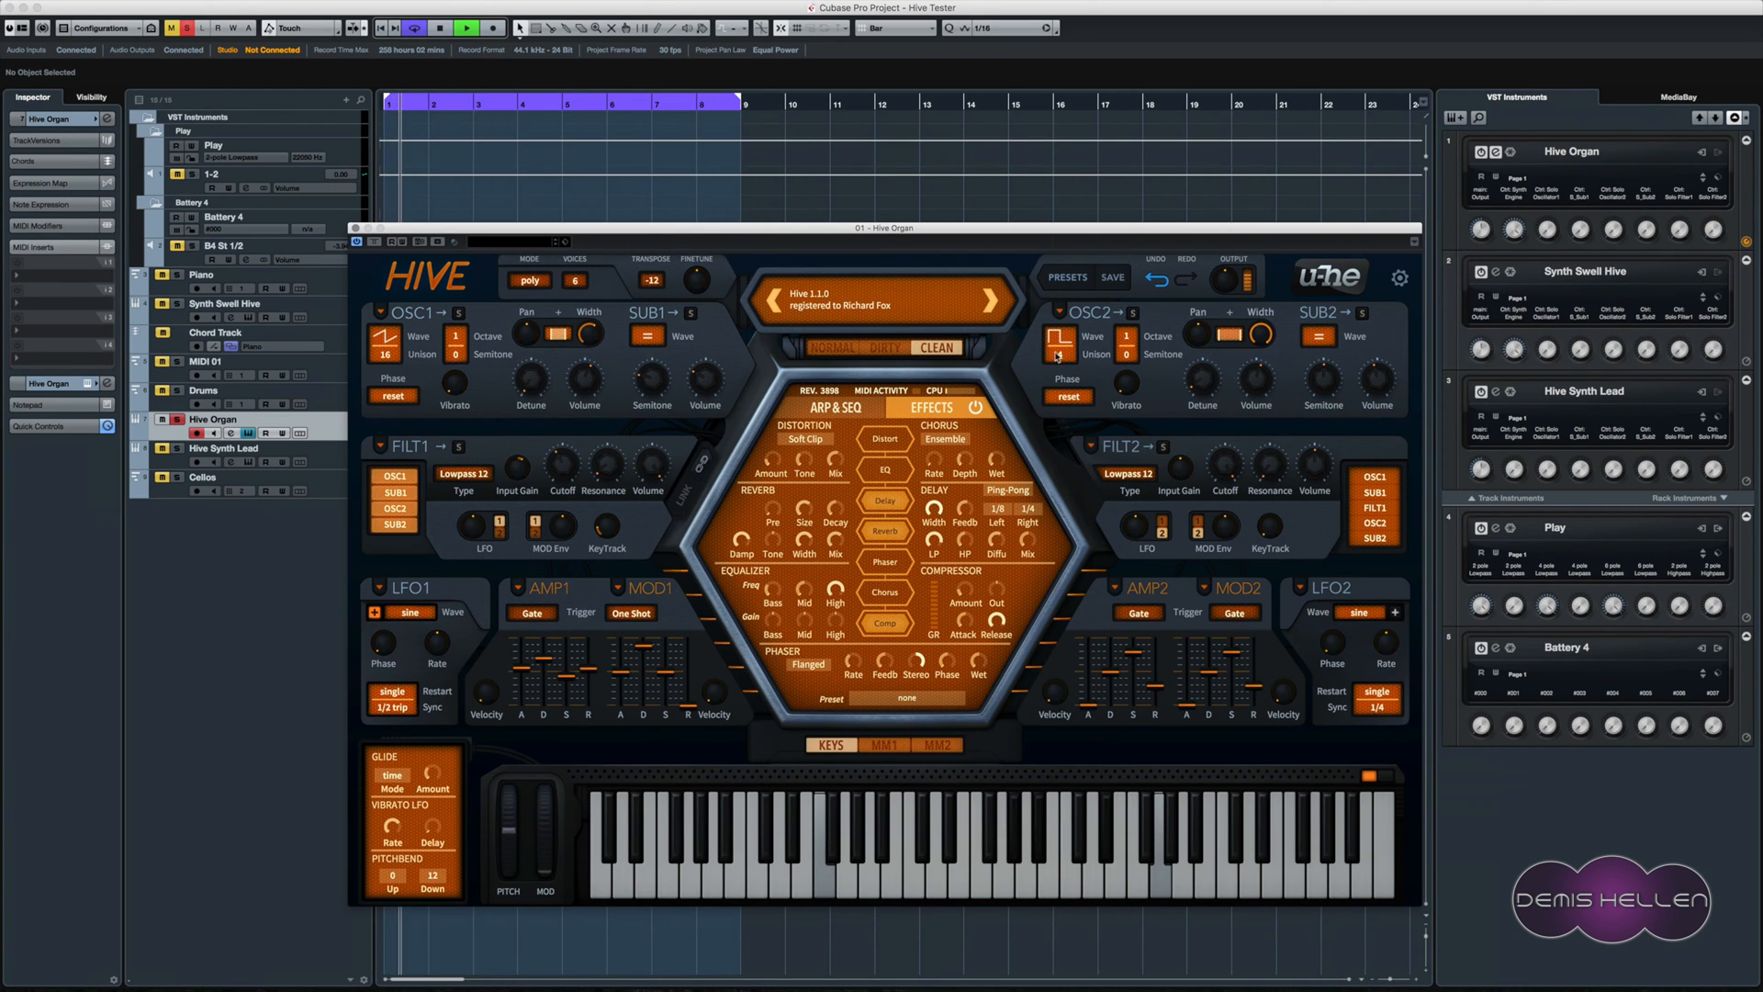
pyautogui.click(840, 403)
pyautogui.click(905, 410)
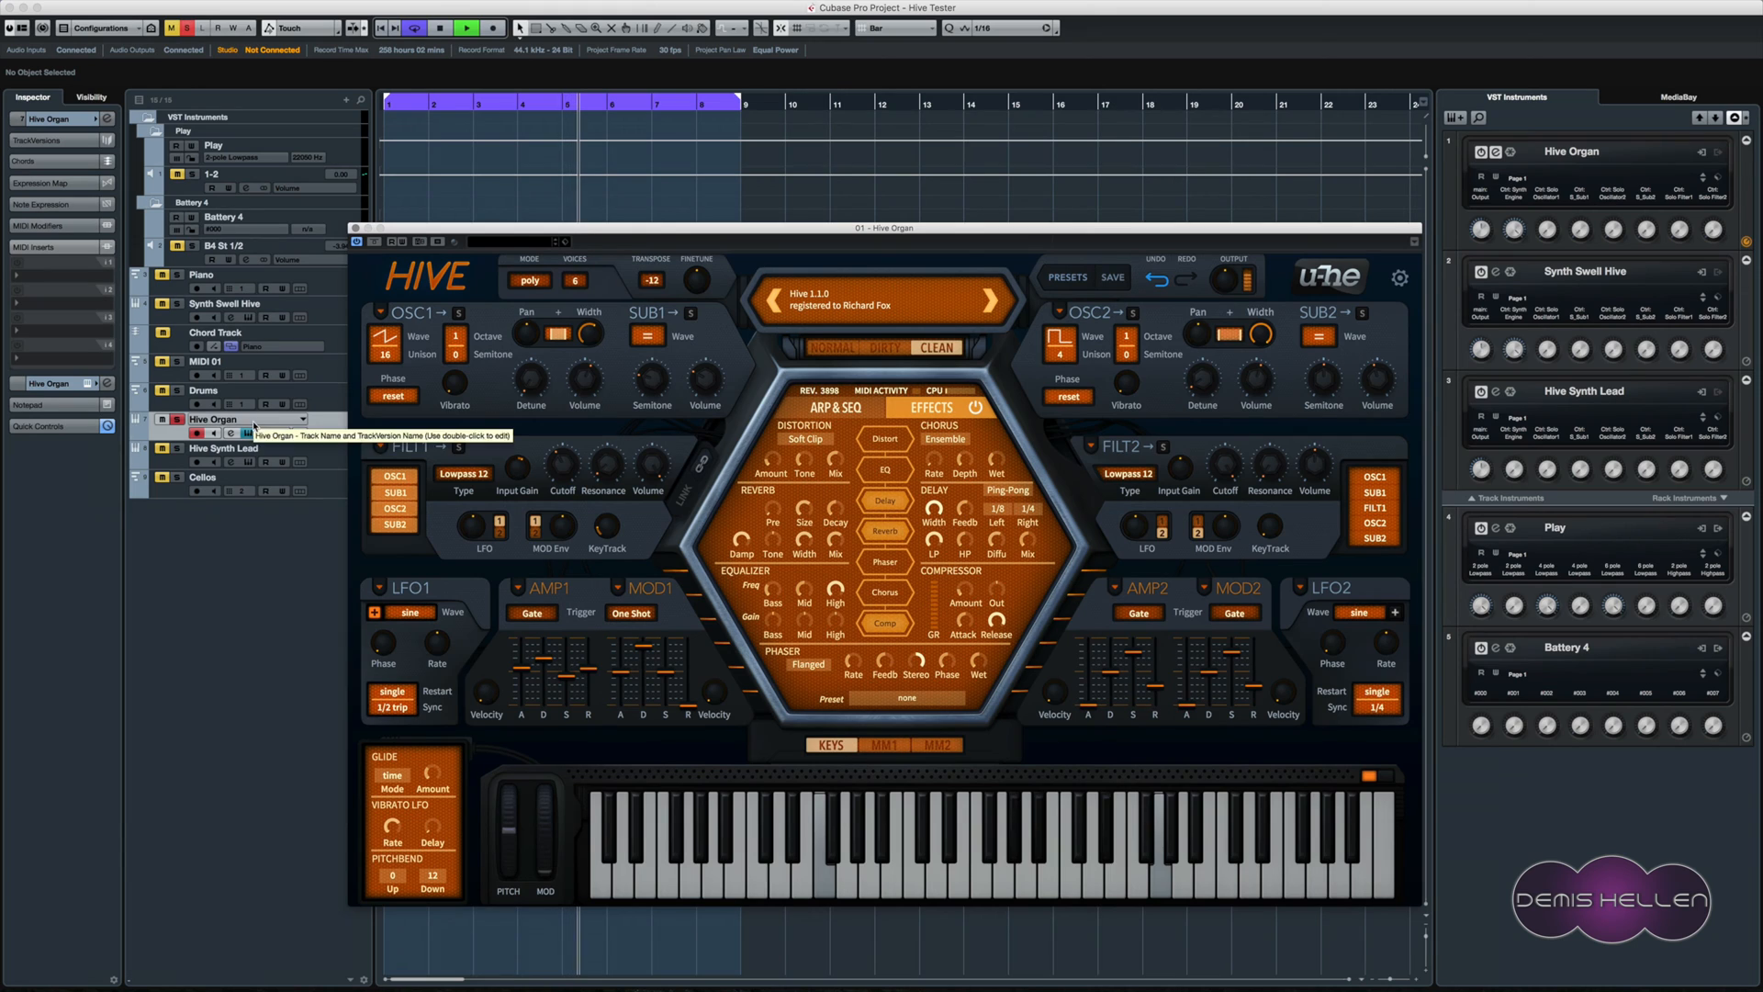
# - Select and solo the Hive Synth Lead track and open its Hive instrument window
pyautogui.click(314, 449)
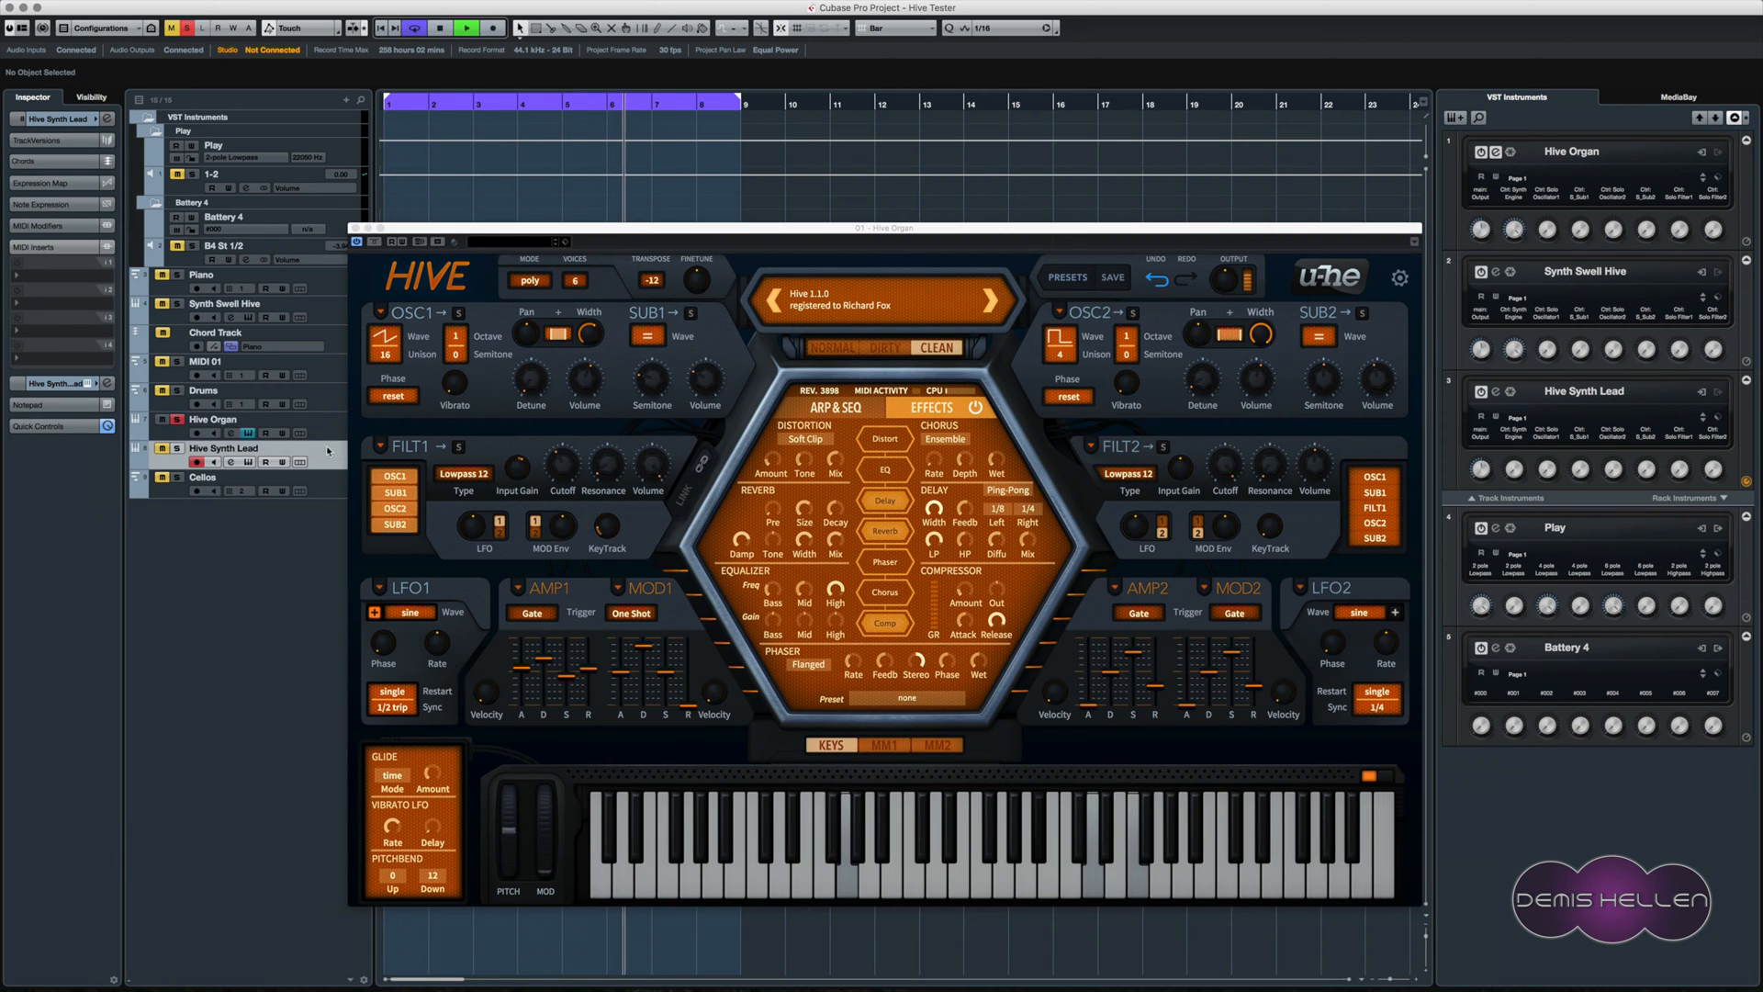
pyautogui.click(196, 462)
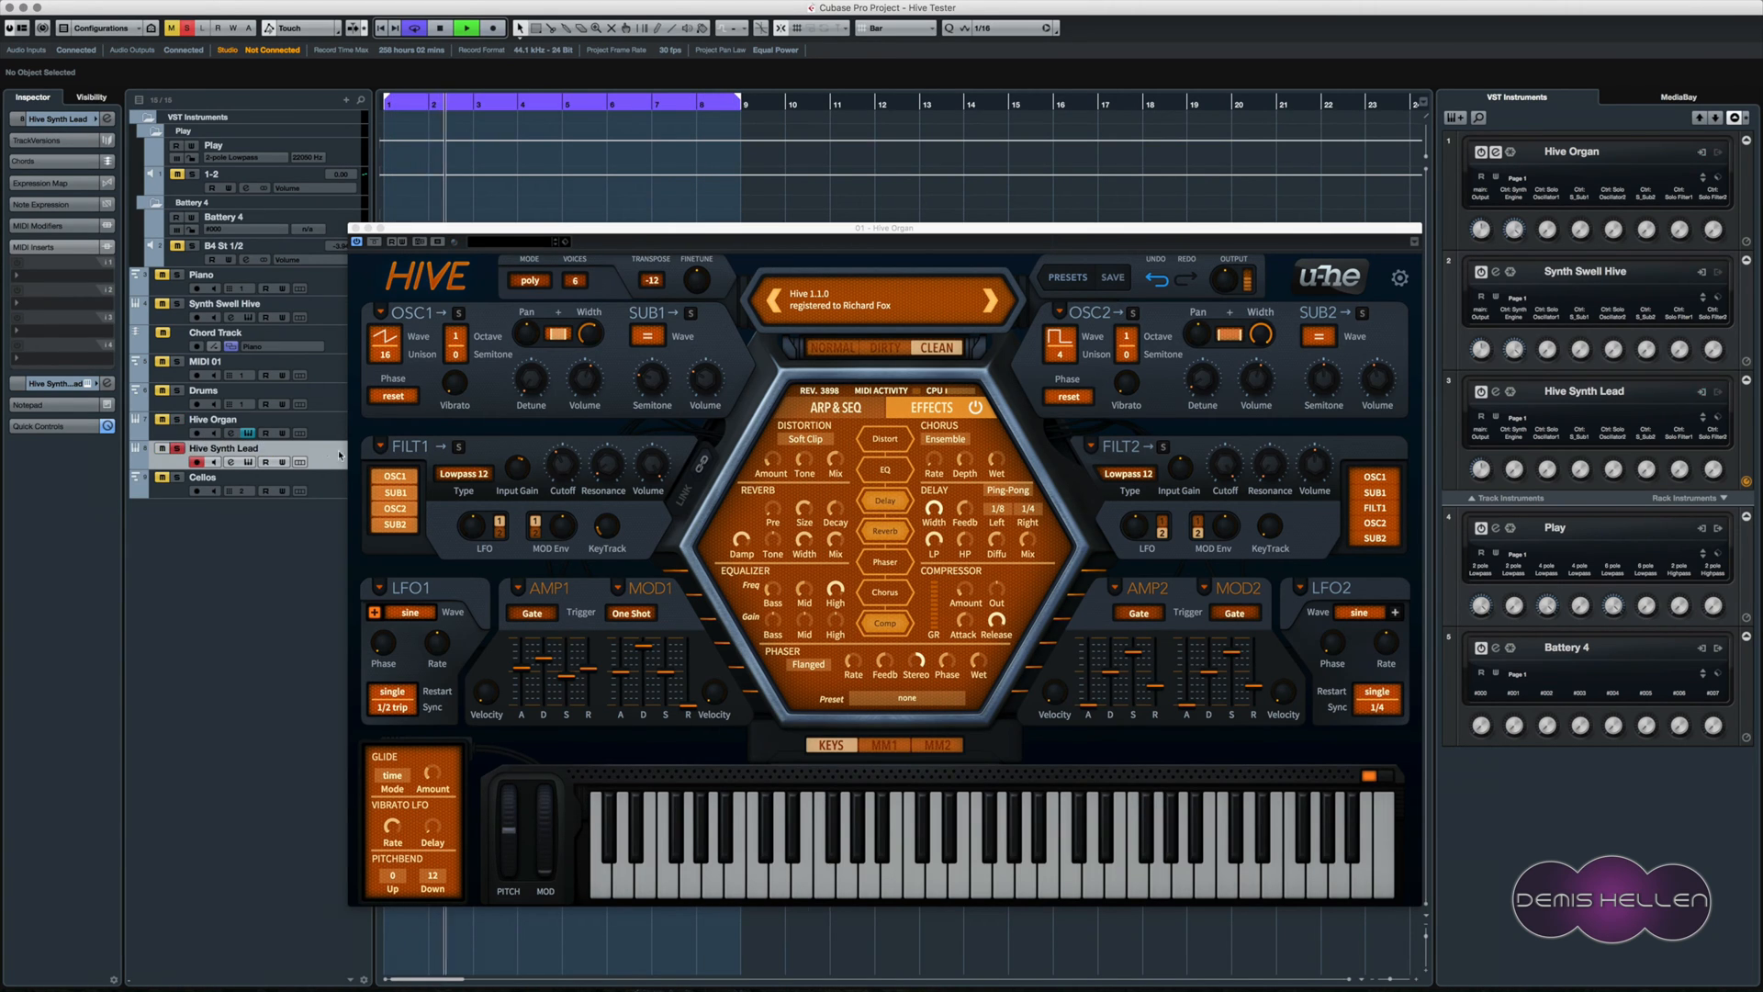
pyautogui.click(66, 389)
pyautogui.click(88, 270)
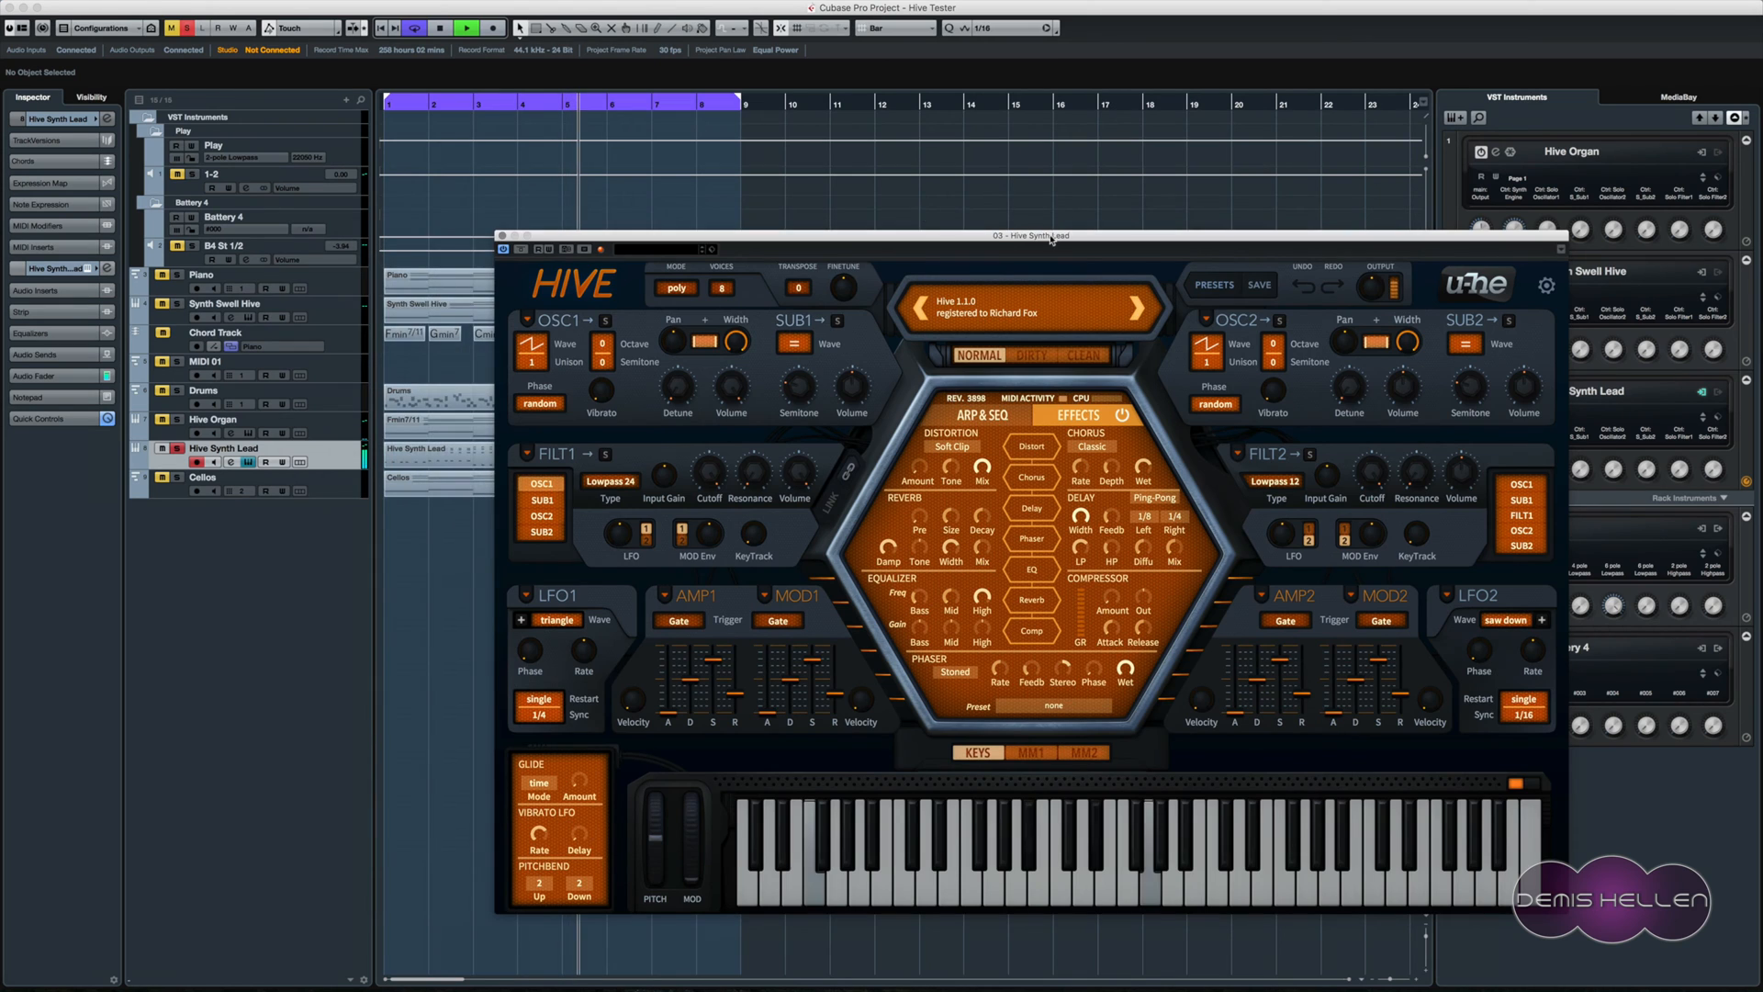
# - Uncover the arrangement, view the second Hive Synth Lead part's notes in the Key Editor, and restart playback from the beginning
pyautogui.moveTo(499, 234); pyautogui.dragTo(731, 433)
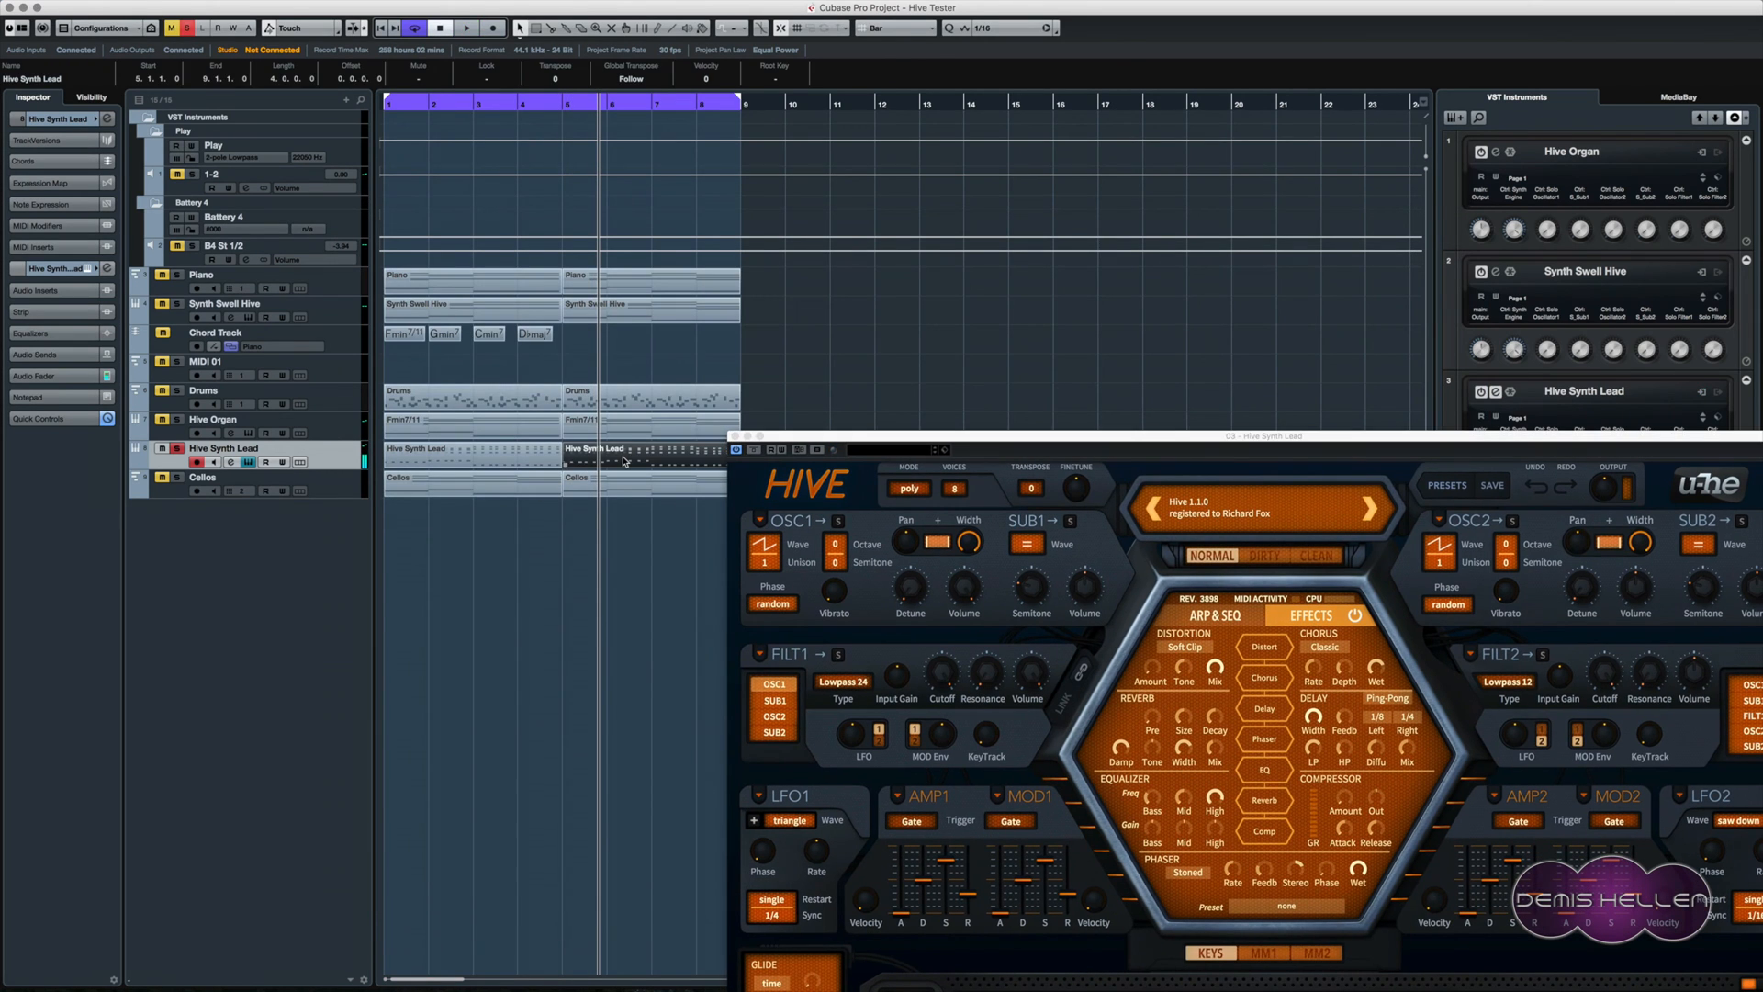
pyautogui.doubleClick(596, 464)
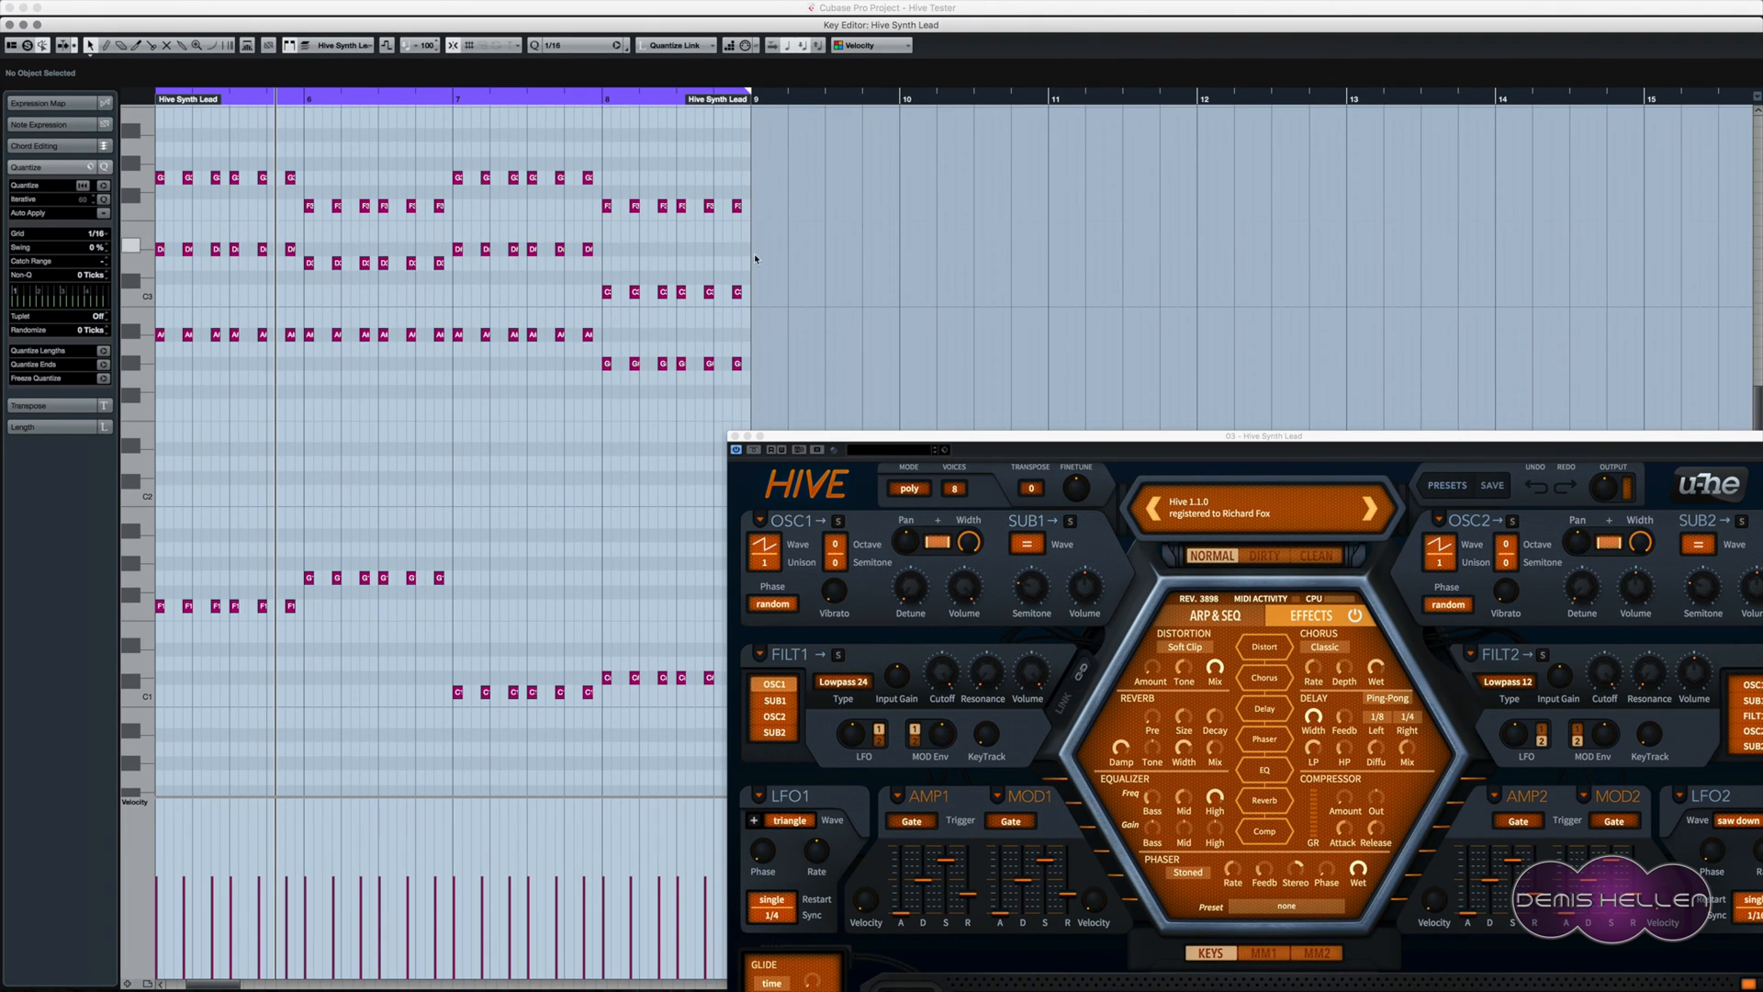
pyautogui.press('Return')
pyautogui.press('.')
pyautogui.press('space')
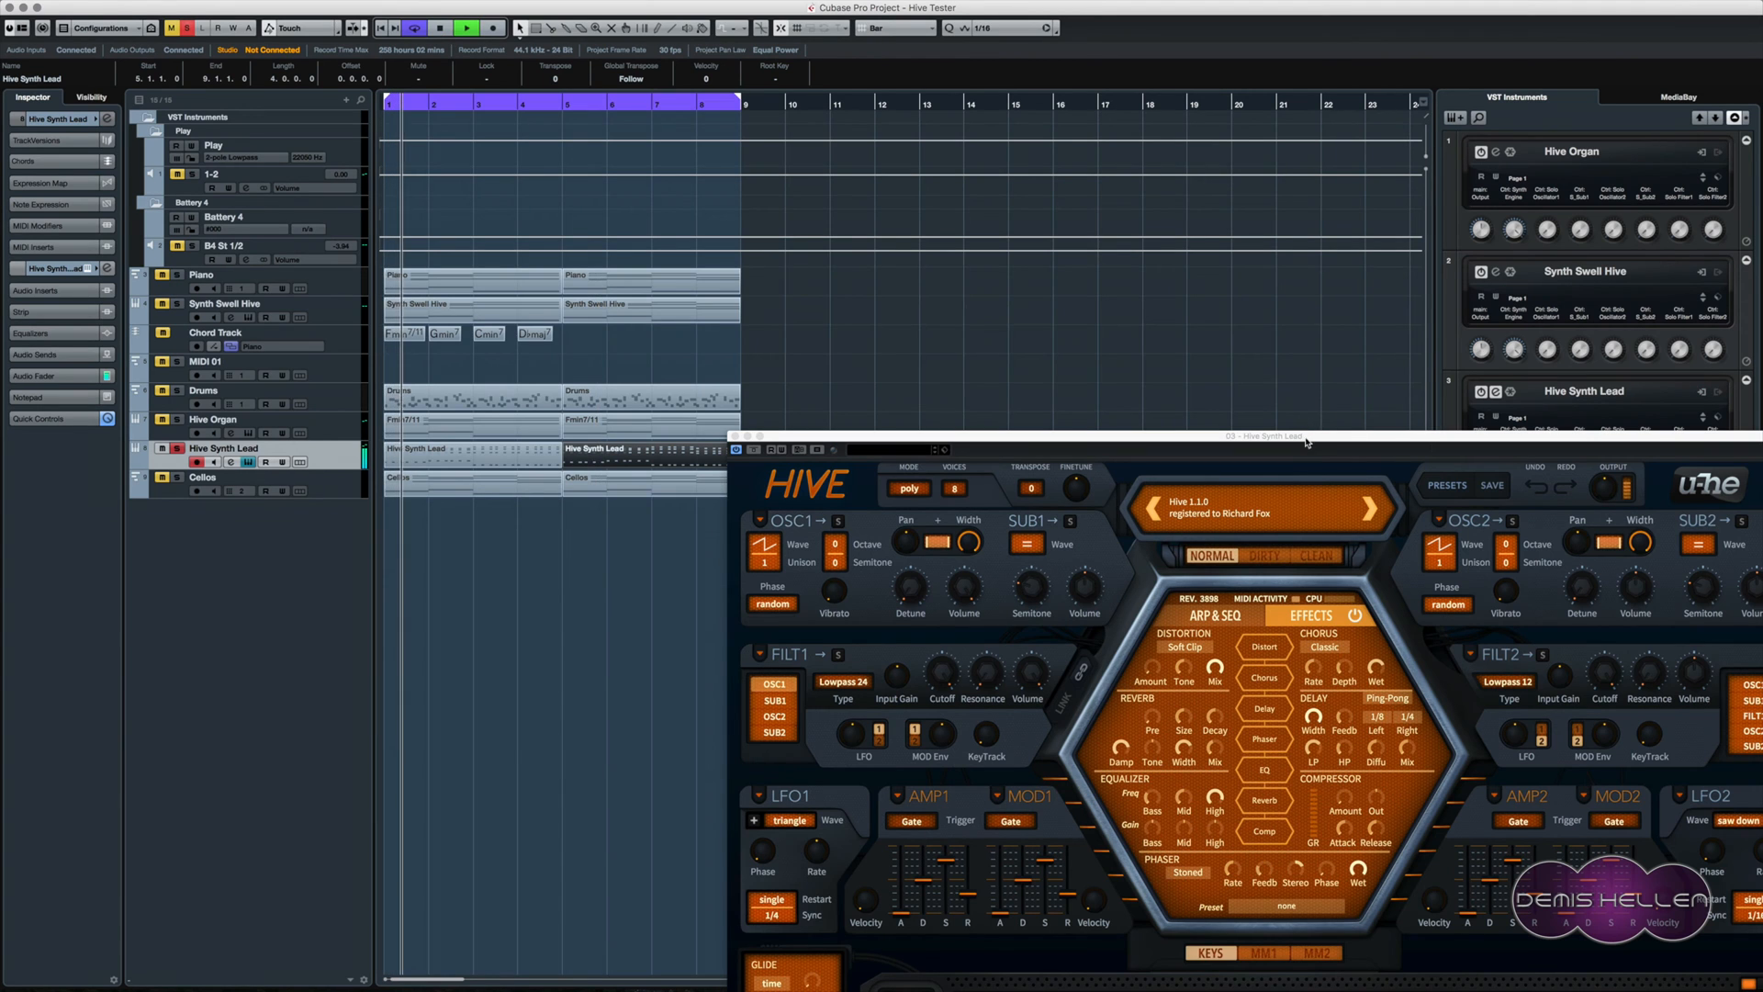
# - Reposition the Hive Synth Lead window so the whole synth is visible and lower its output to 60
pyautogui.moveTo(1306, 441); pyautogui.dragTo(1079, 275)
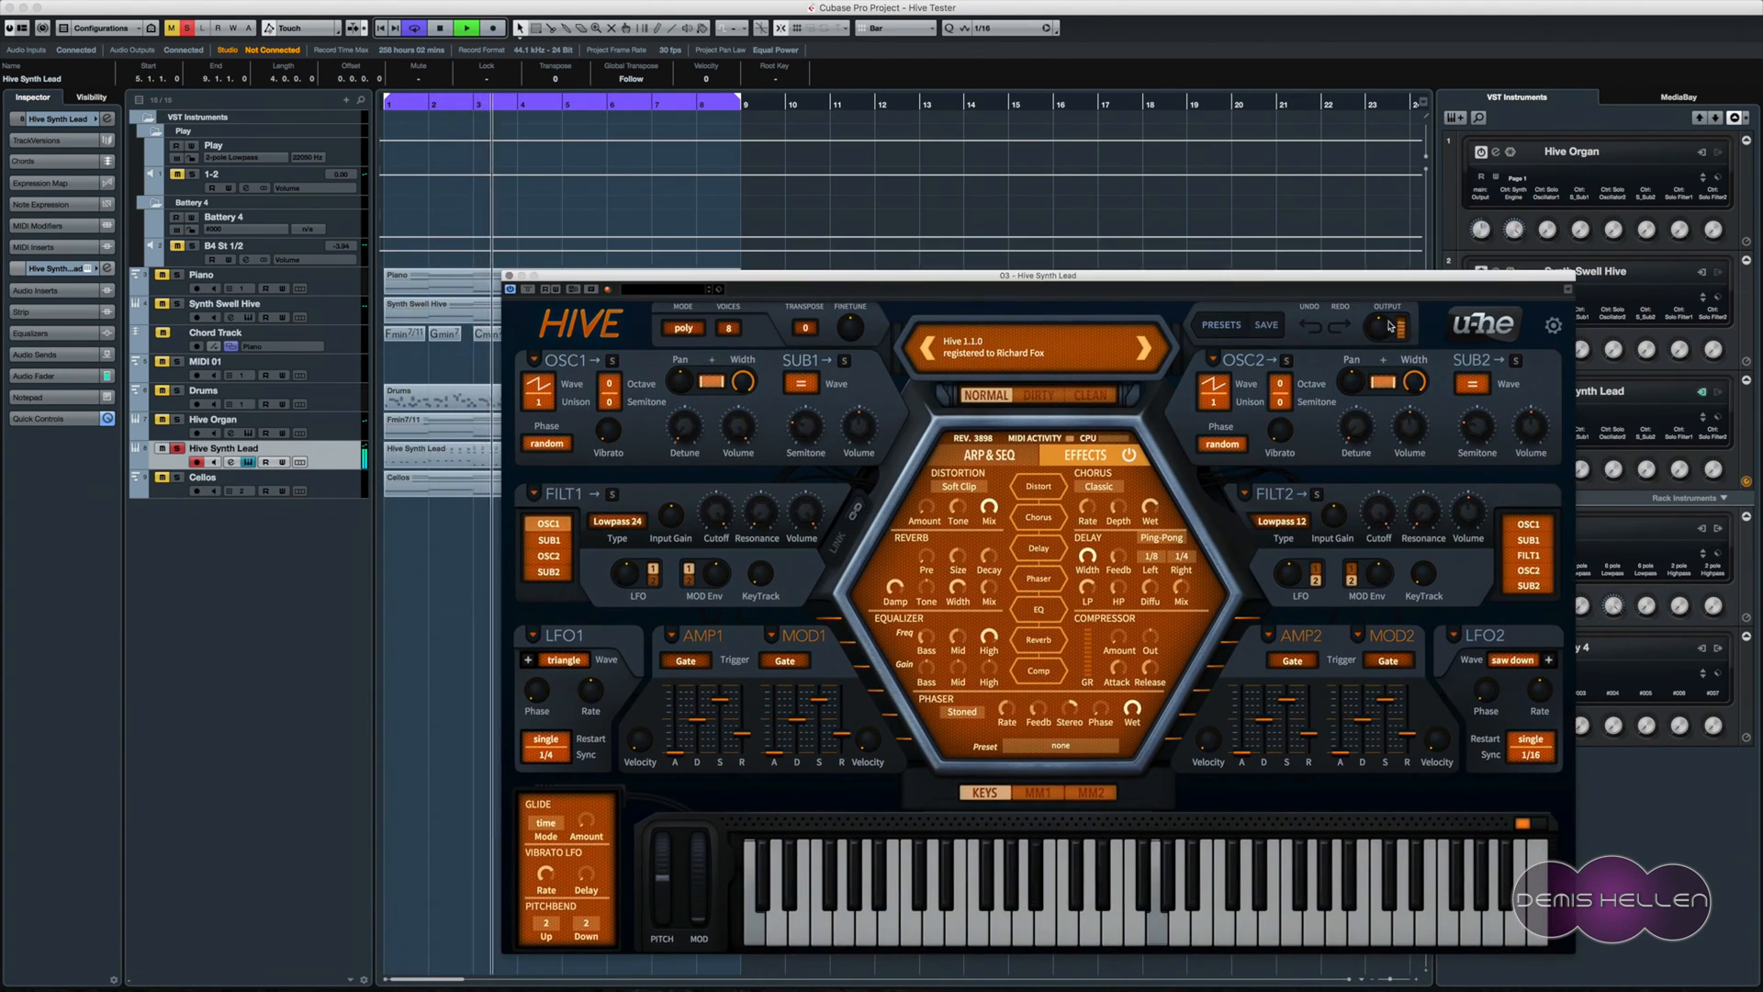
pyautogui.moveTo(1379, 333)
pyautogui.moveTo(1377, 340); pyautogui.dragTo(1377, 359)
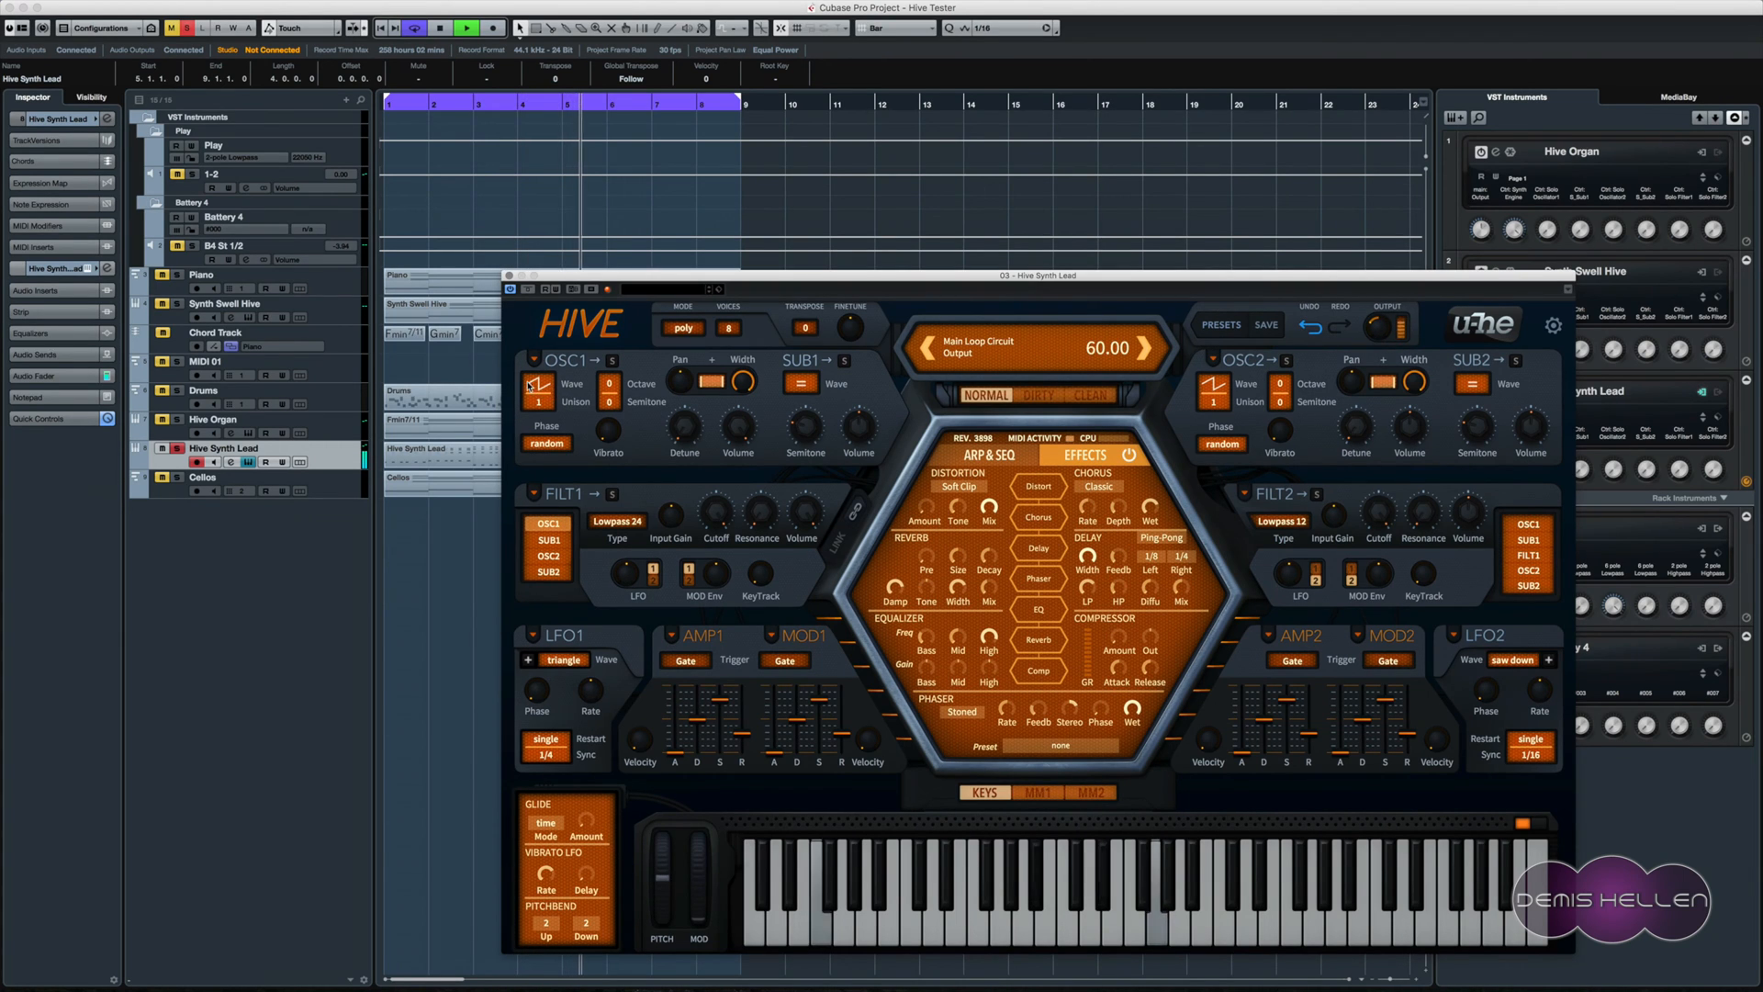
# - Check oscillator 1's waveform and set its unison to 16 voices
pyautogui.click(551, 387)
pyautogui.click(480, 390)
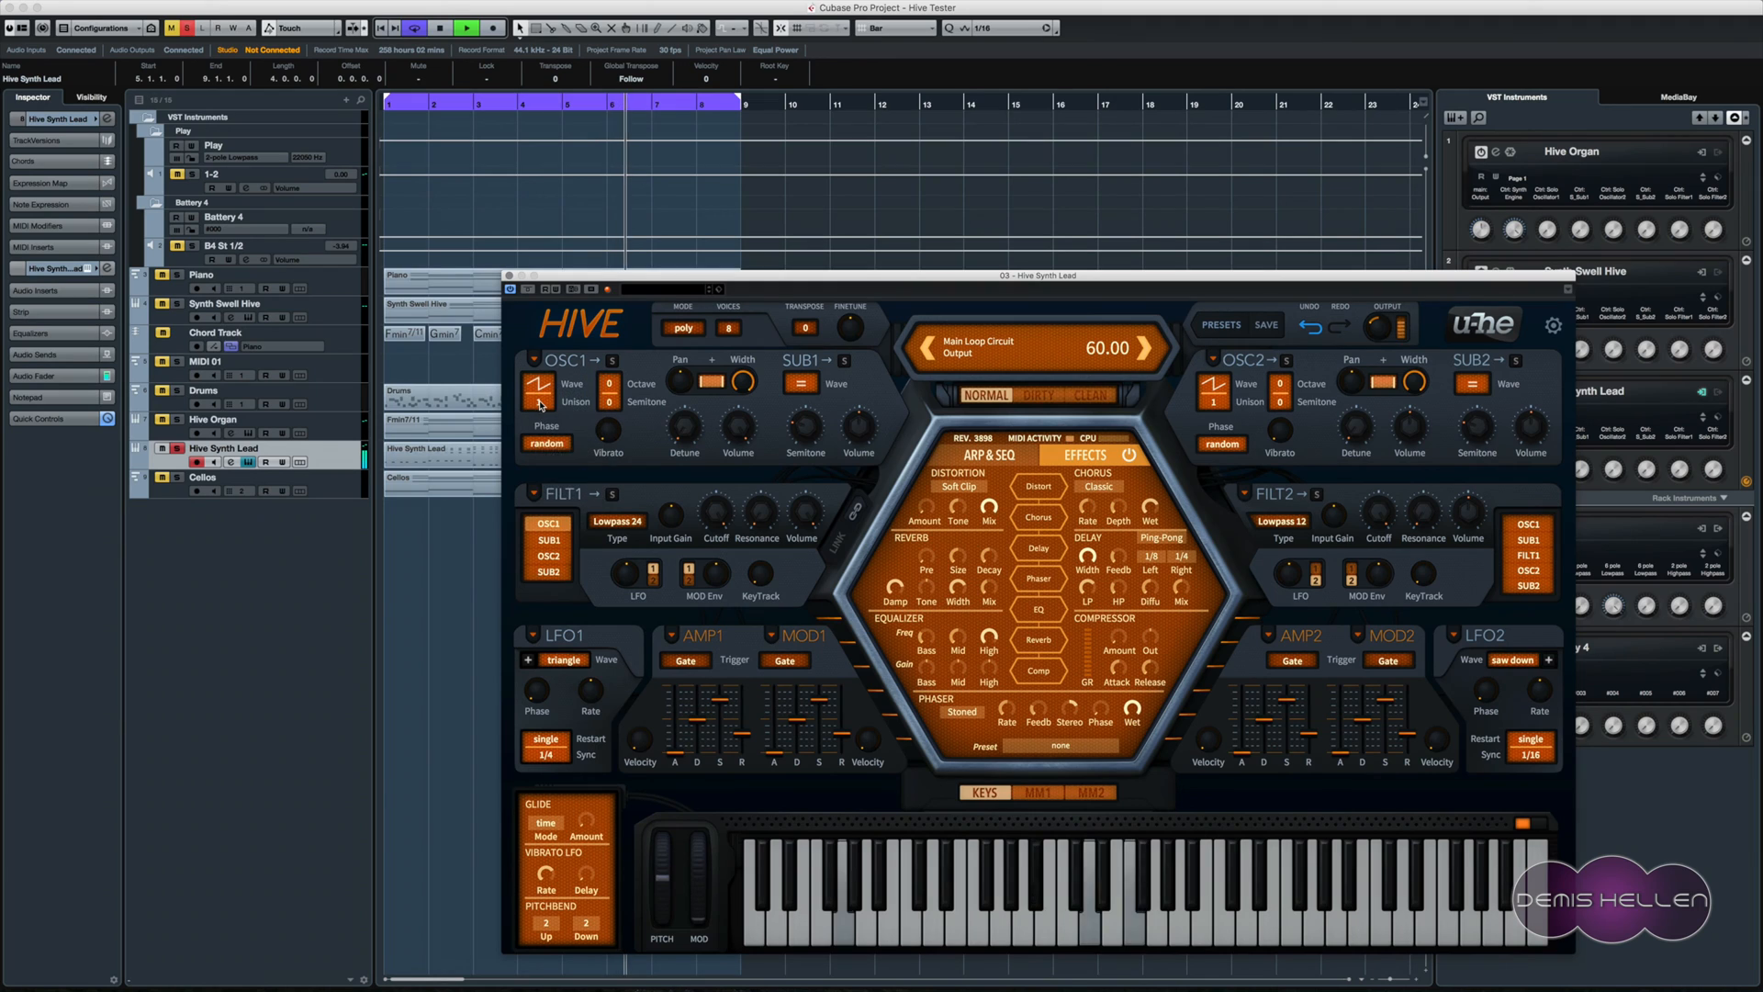
pyautogui.click(538, 402)
pyautogui.click(557, 603)
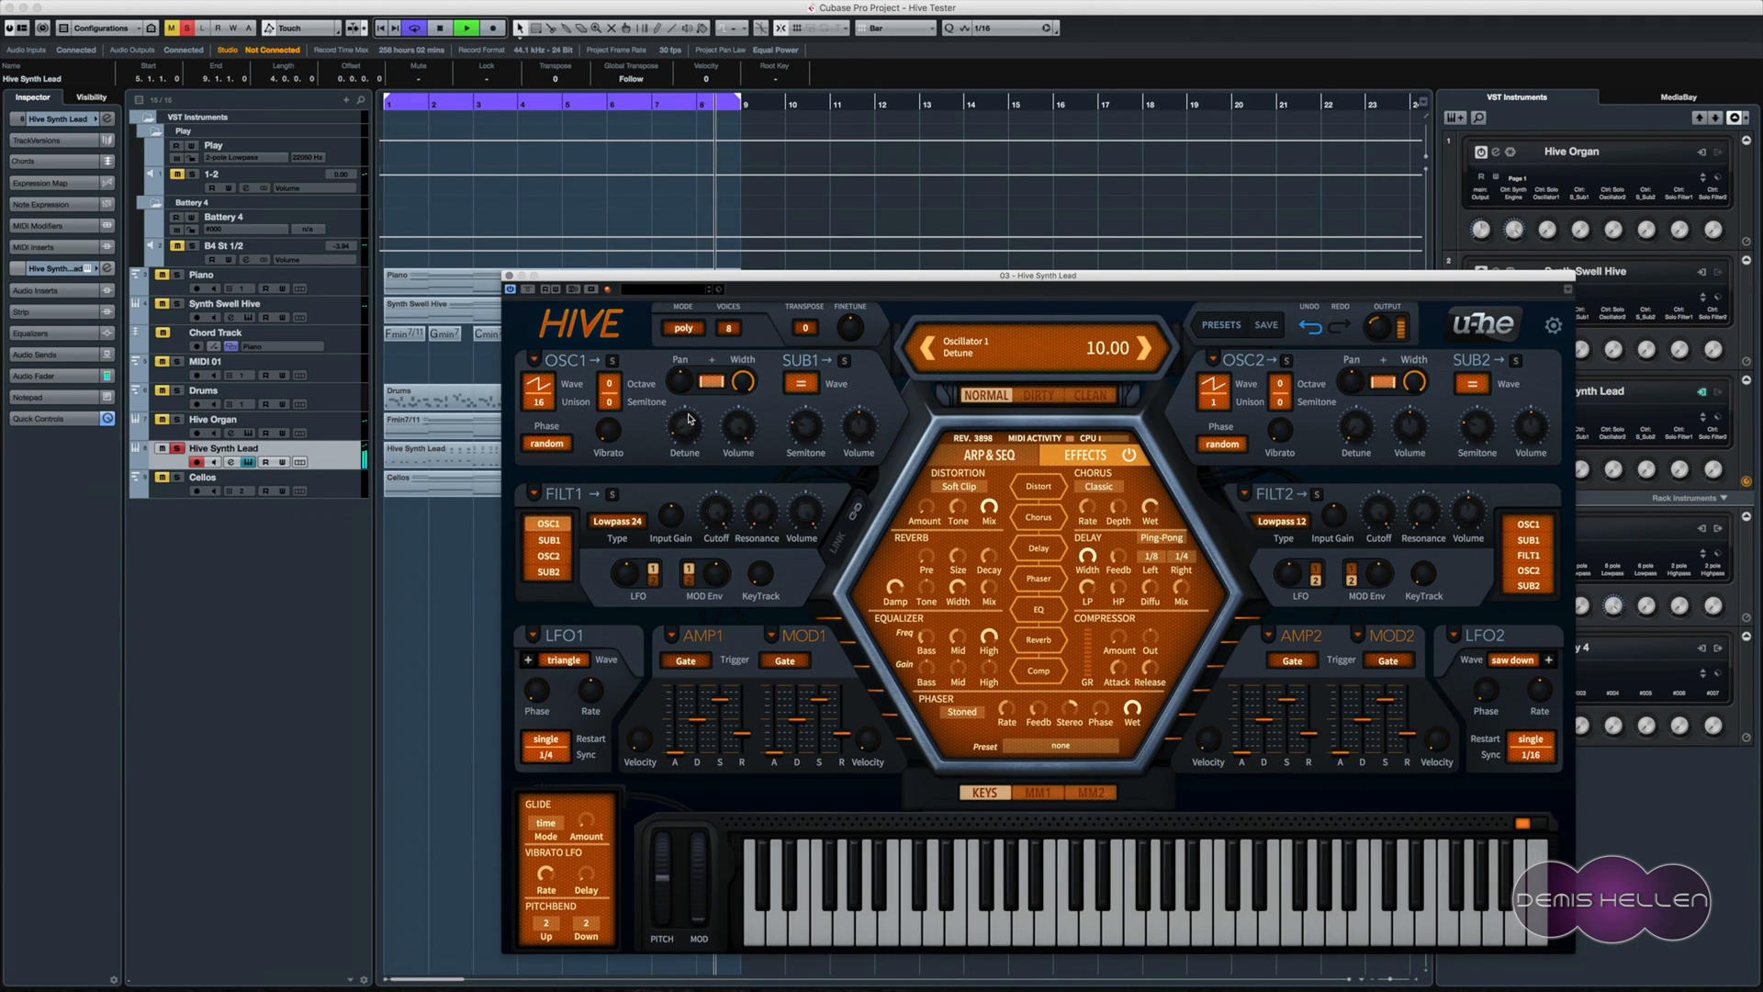
# - Set oscillator 2 to a Square wave with 8 unison voices
pyautogui.click(1213, 386)
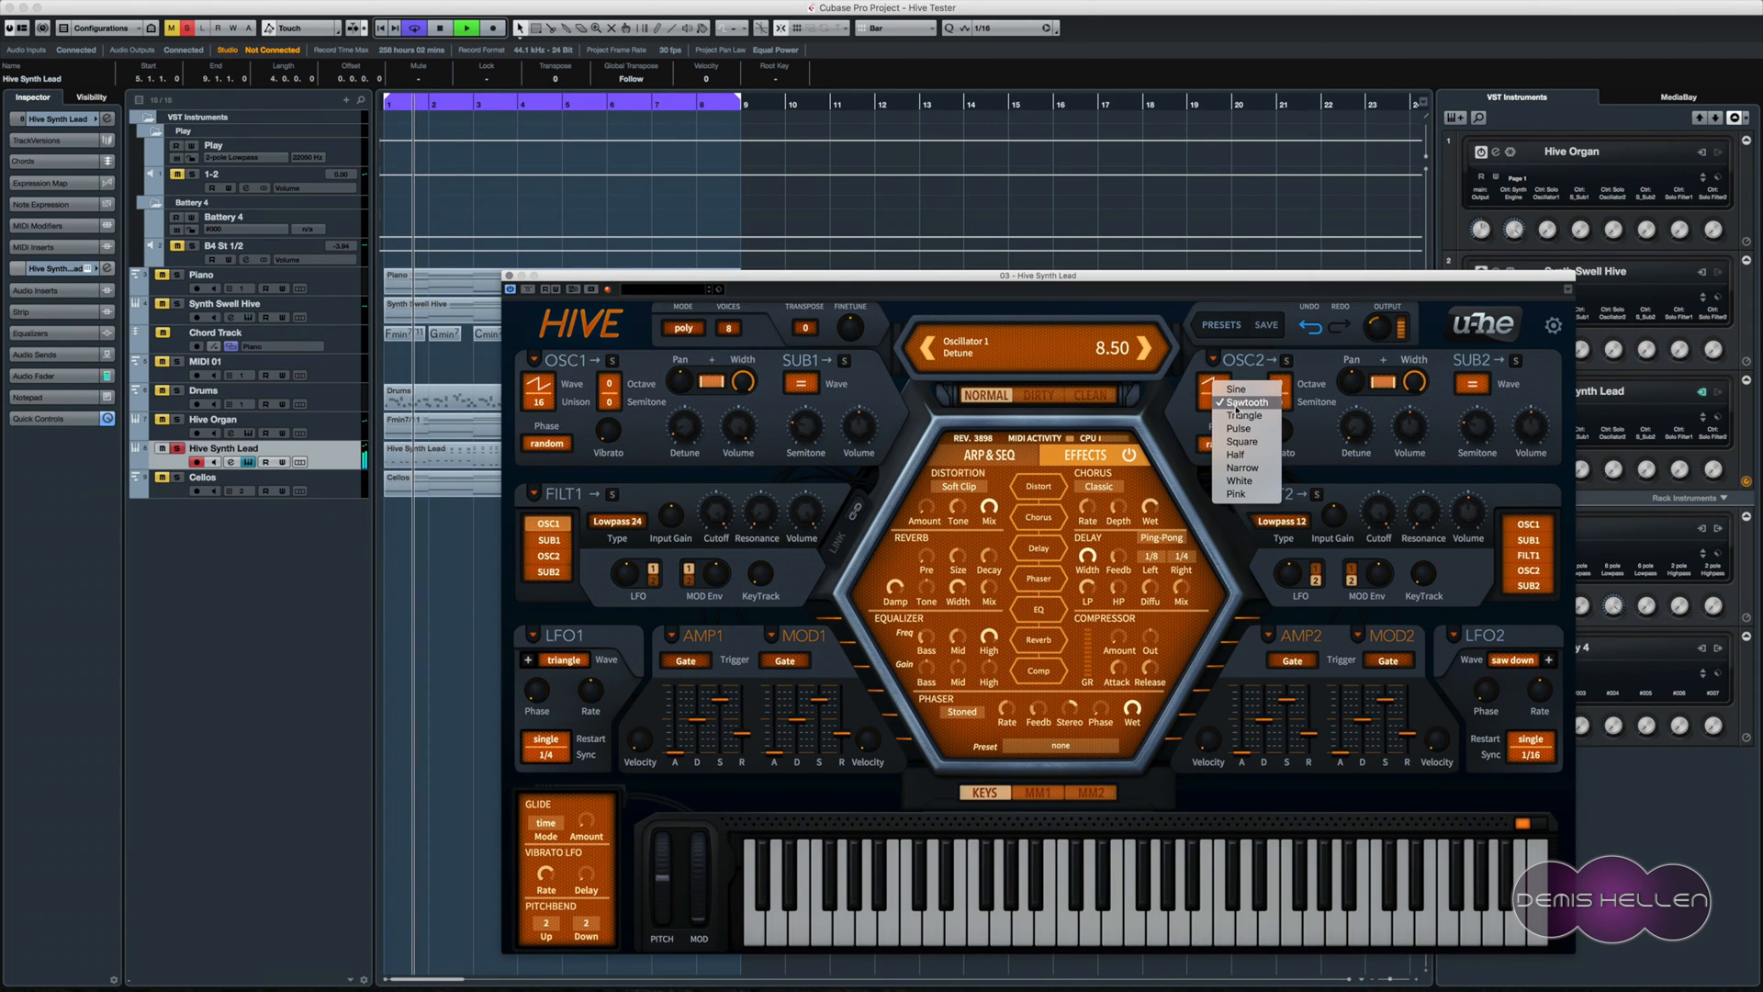
pyautogui.click(1256, 444)
pyautogui.click(1214, 402)
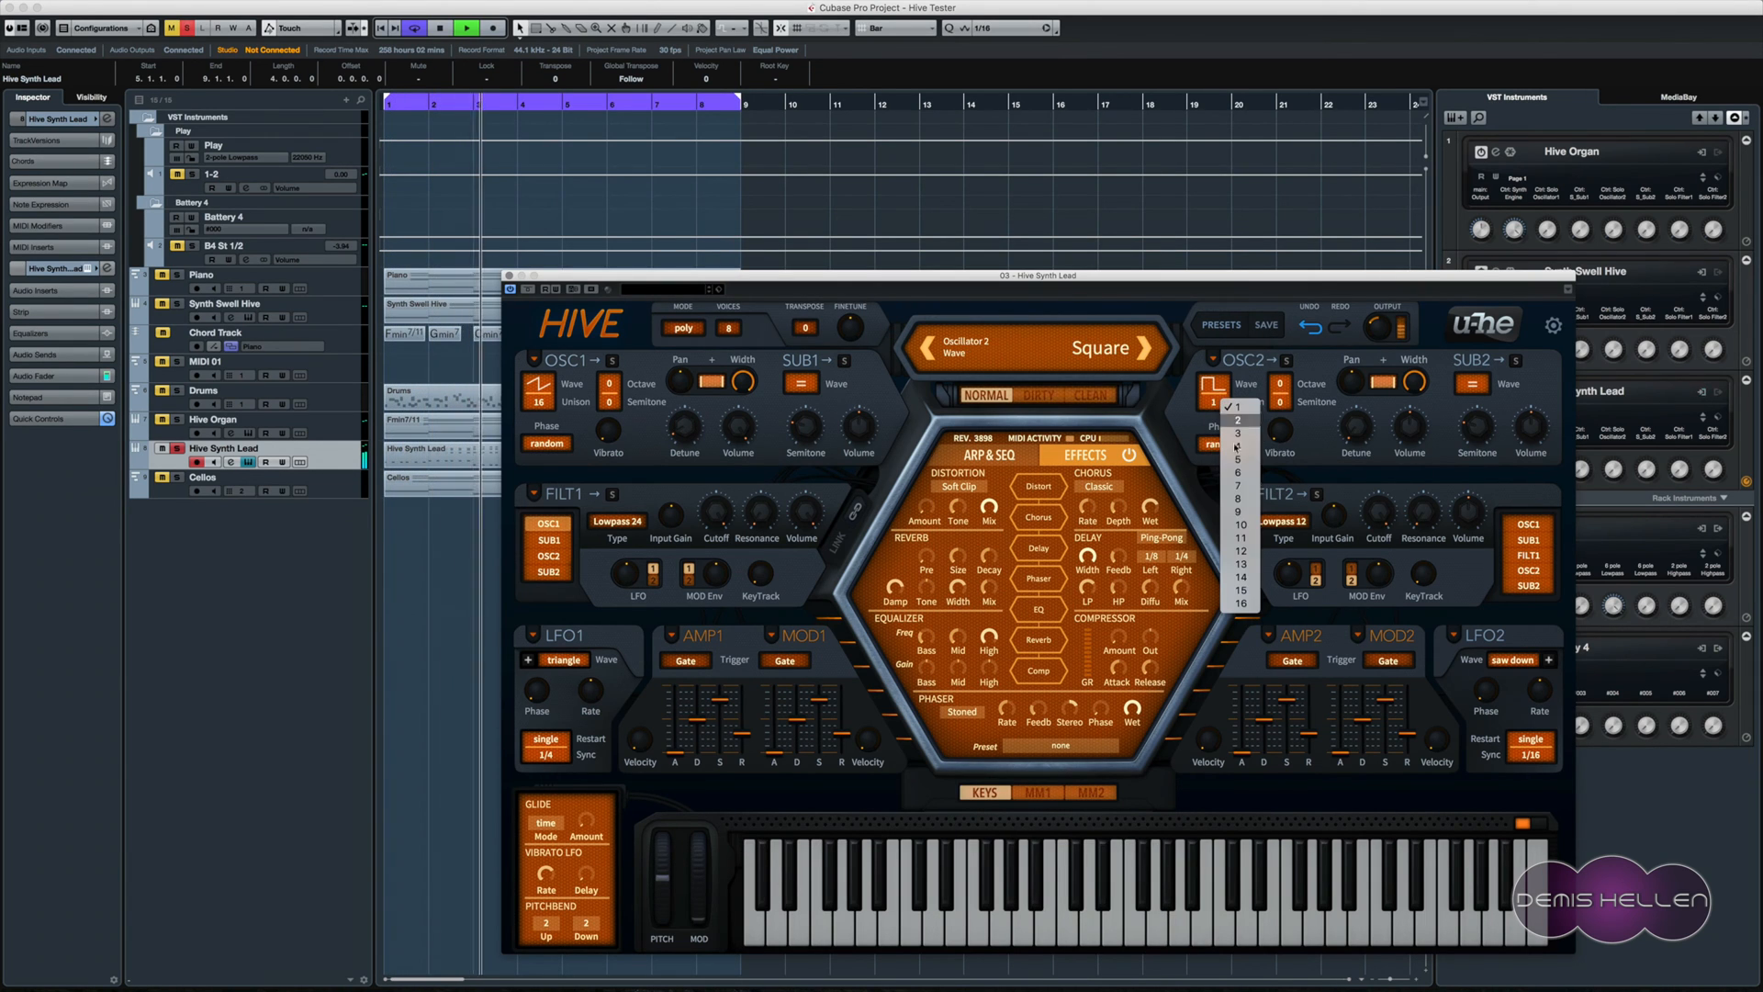
pyautogui.click(1254, 498)
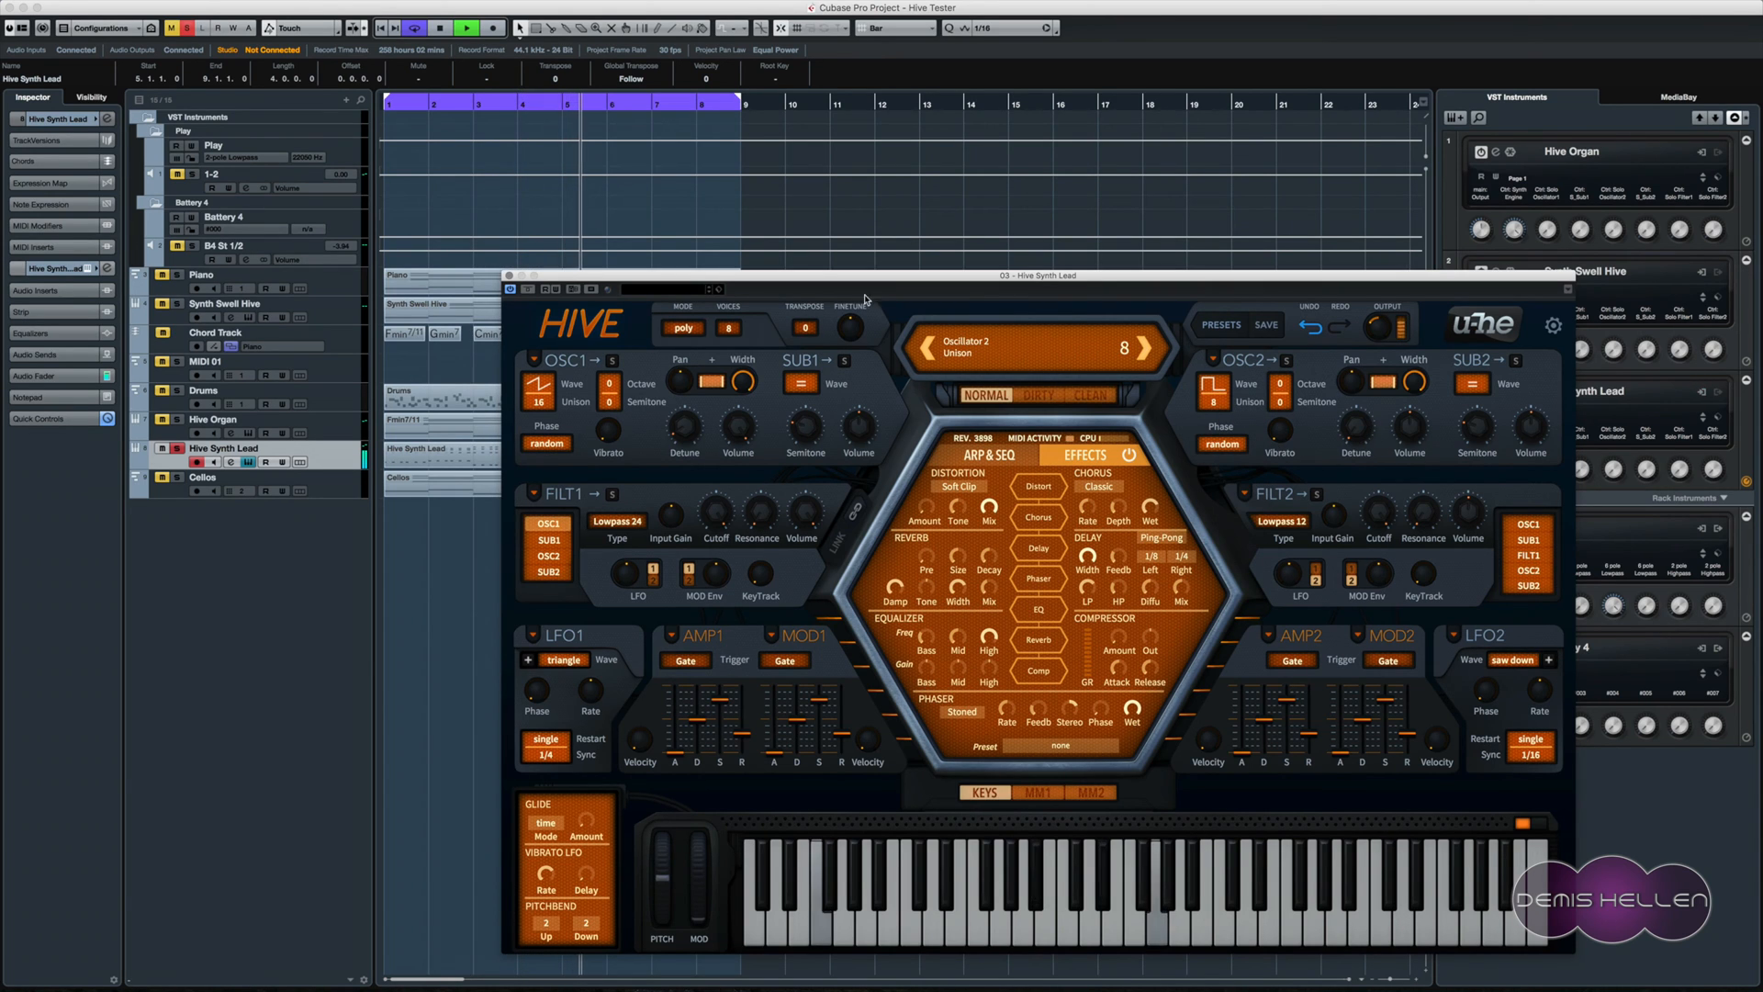
# - Check Filter 1's type and toggle its inputs during playback, leaving Osc1, Osc2 and Sub2 routed into it
pyautogui.click(629, 525)
pyautogui.click(633, 510)
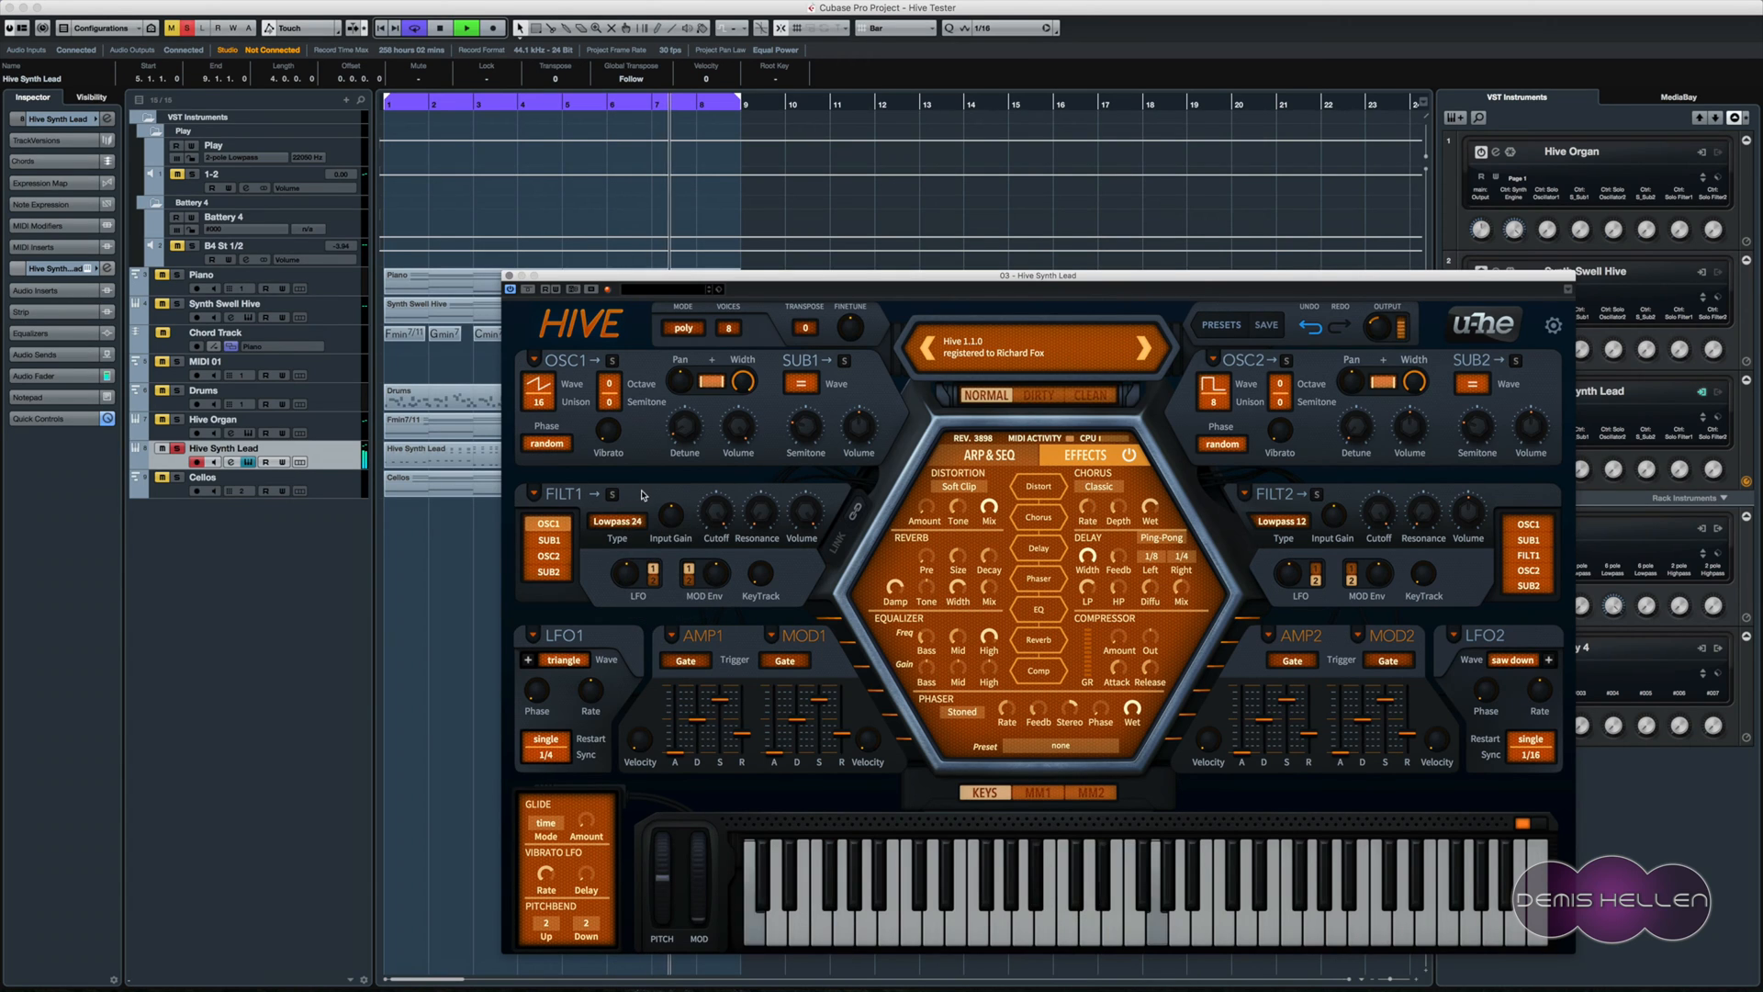
pyautogui.click(551, 543)
pyautogui.click(551, 558)
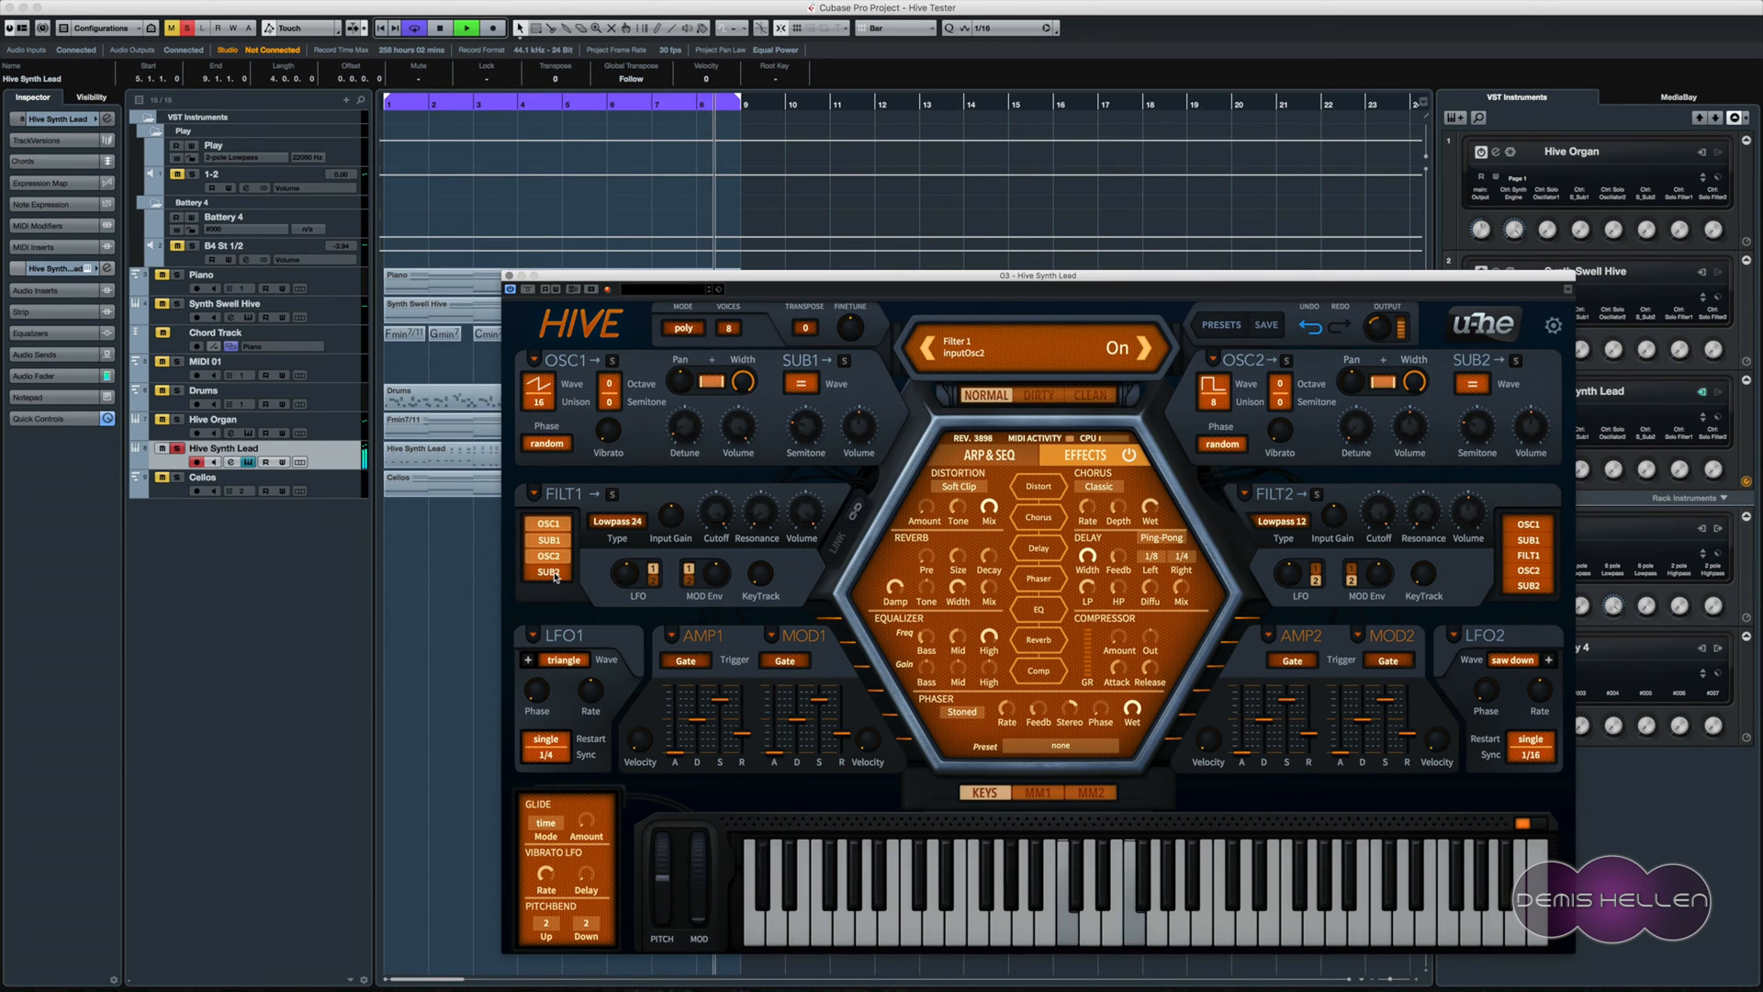
pyautogui.click(555, 576)
pyautogui.click(554, 575)
pyautogui.click(555, 558)
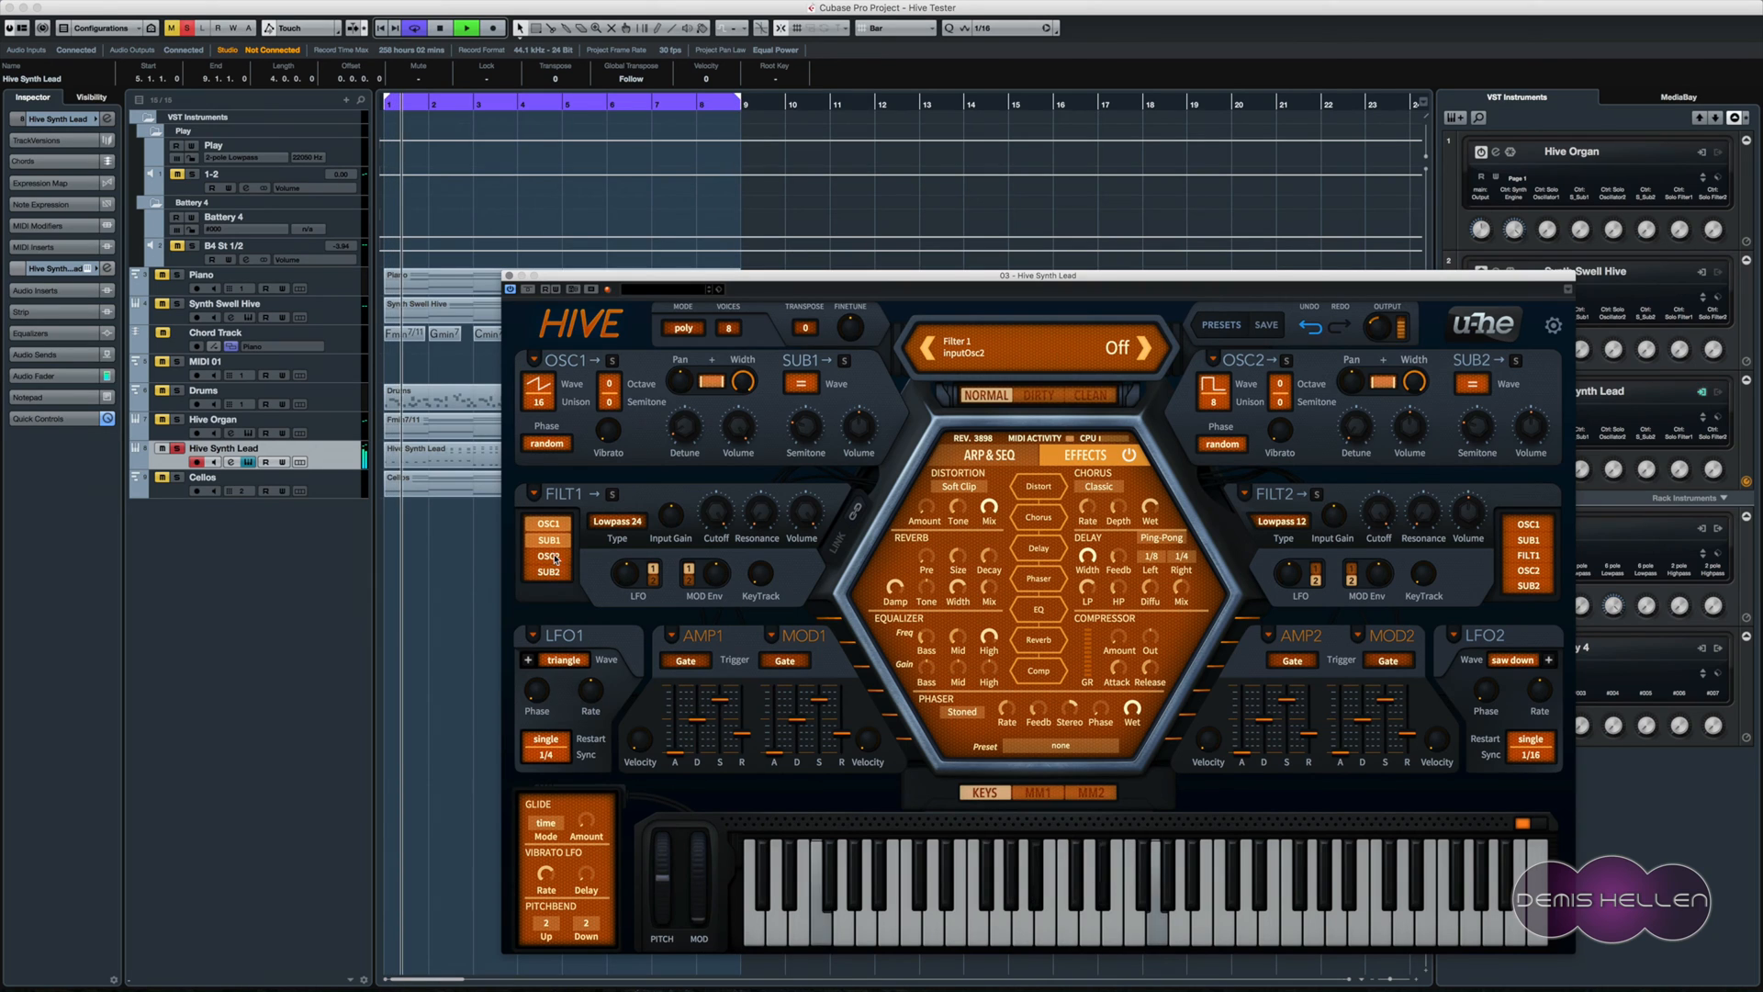
pyautogui.click(549, 557)
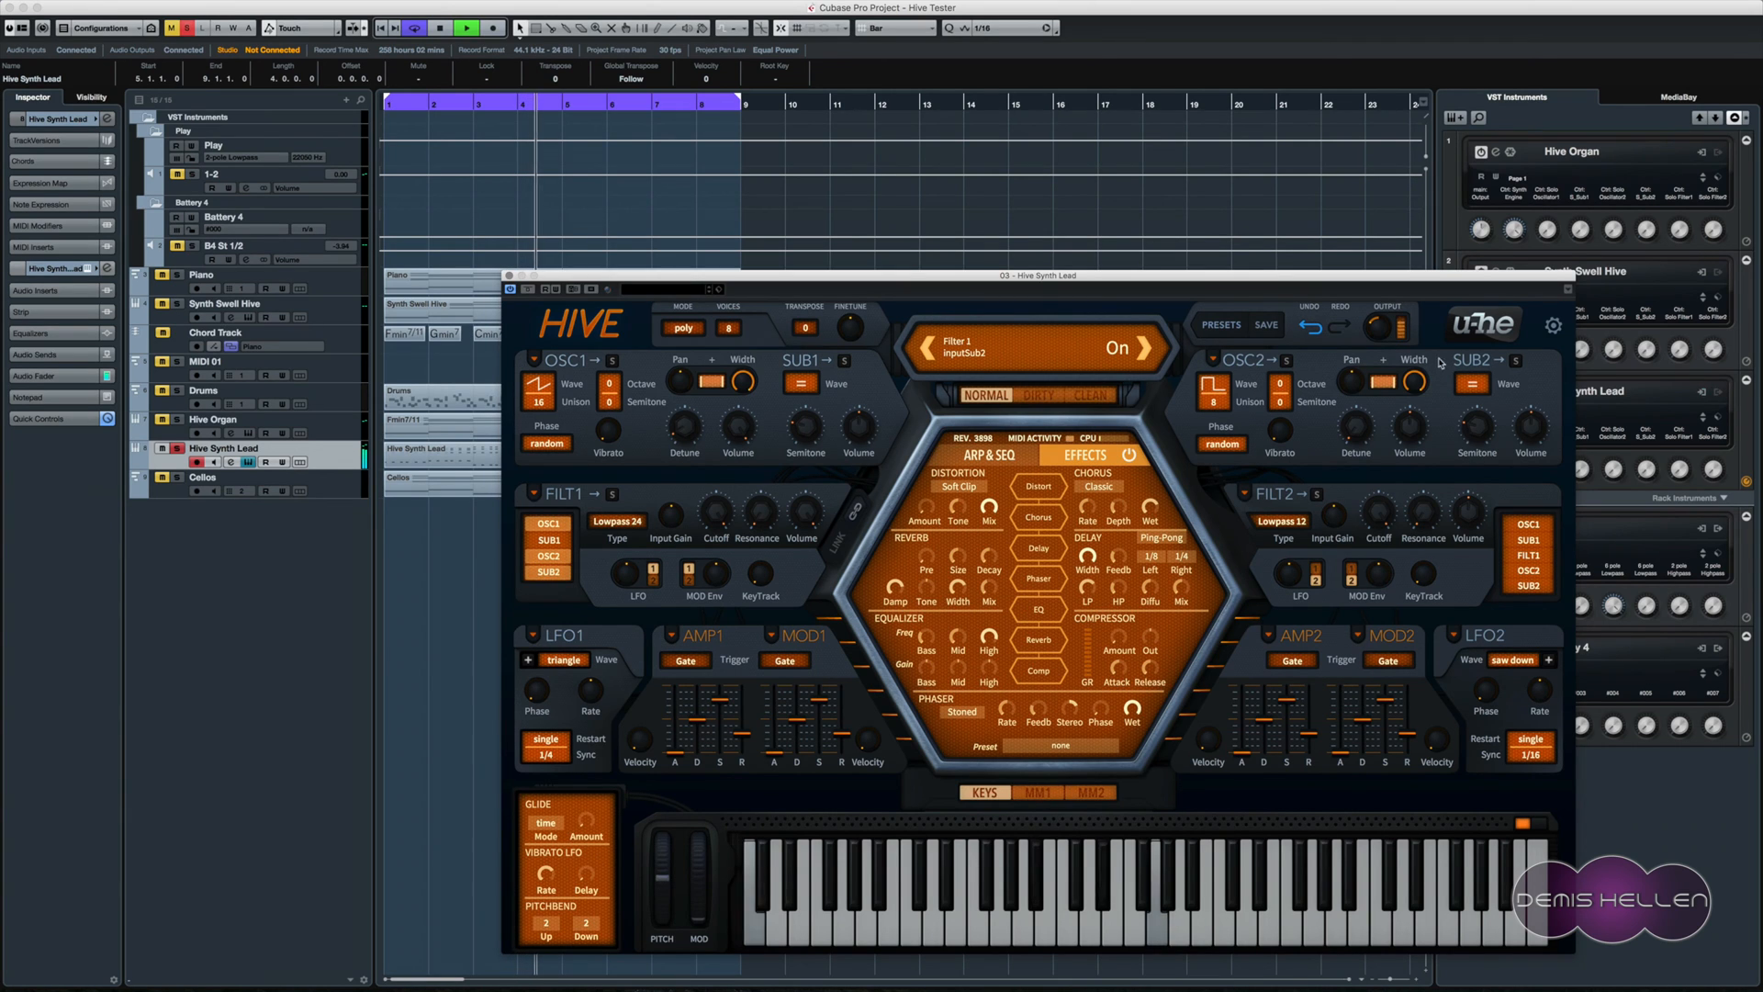
# - Set the semitone tuning of sub-oscillator 2 to 0.00 and switch the Sub2 input of Filter 1 off and back on
pyautogui.moveTo(1479, 431)
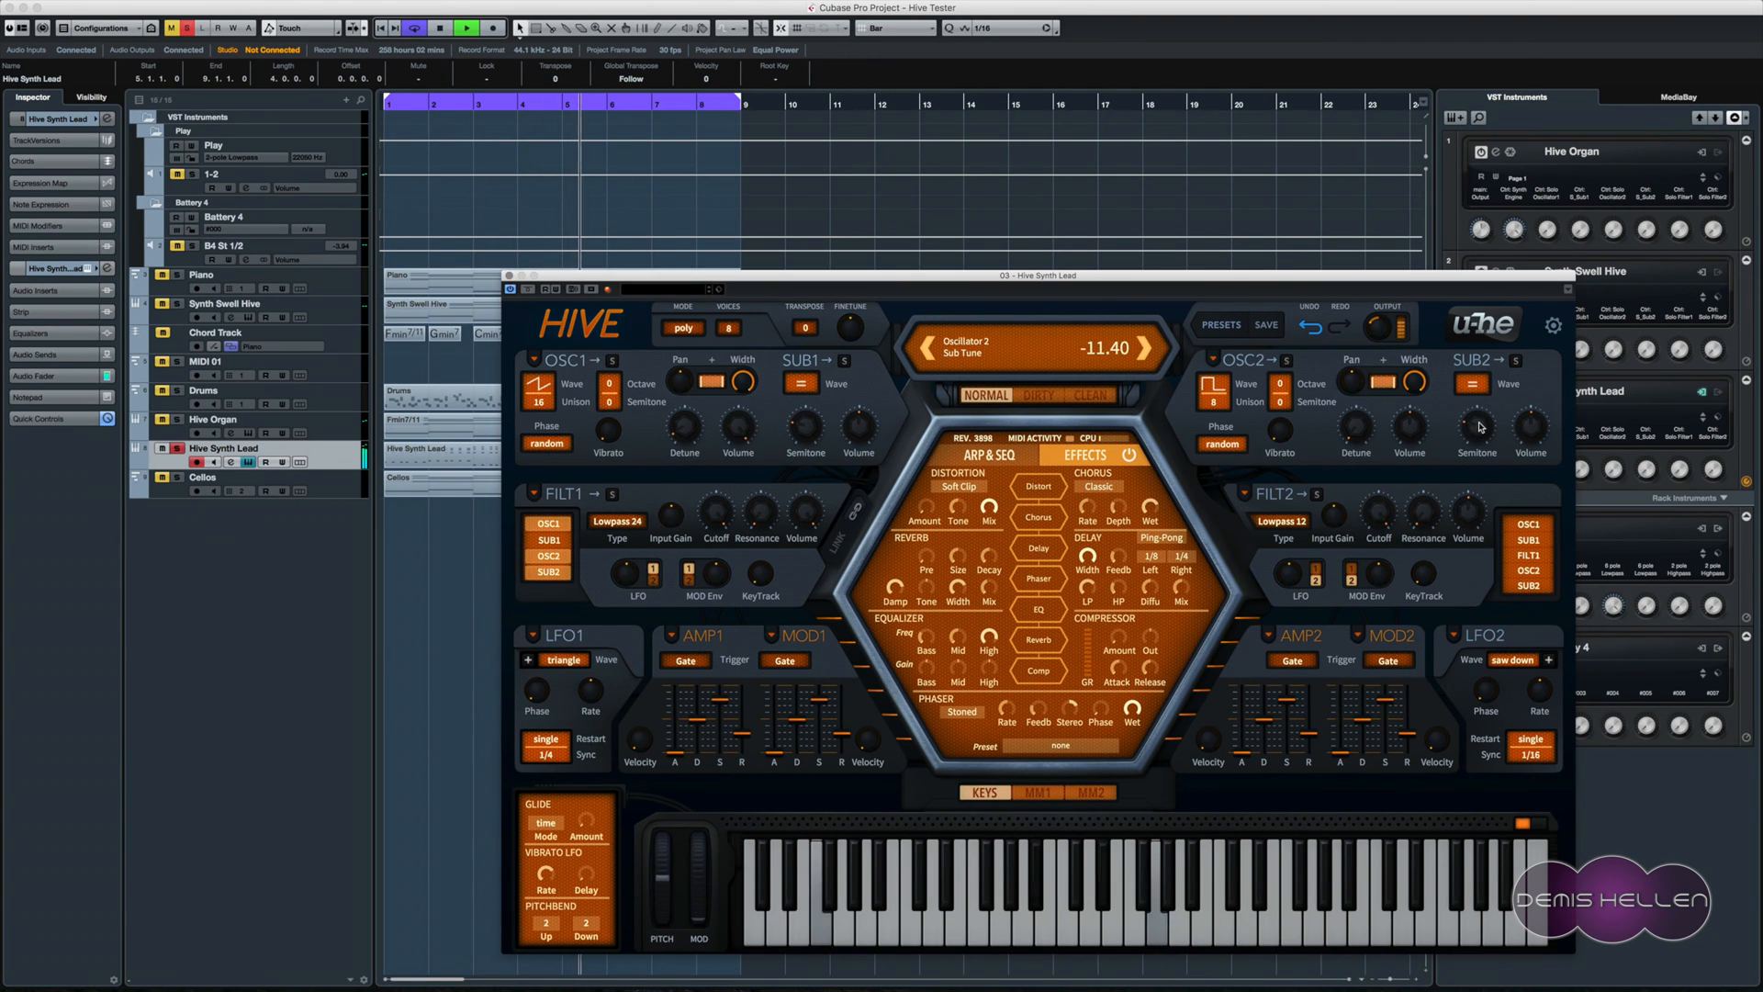
pyautogui.moveTo(1479, 425); pyautogui.dragTo(1480, 377)
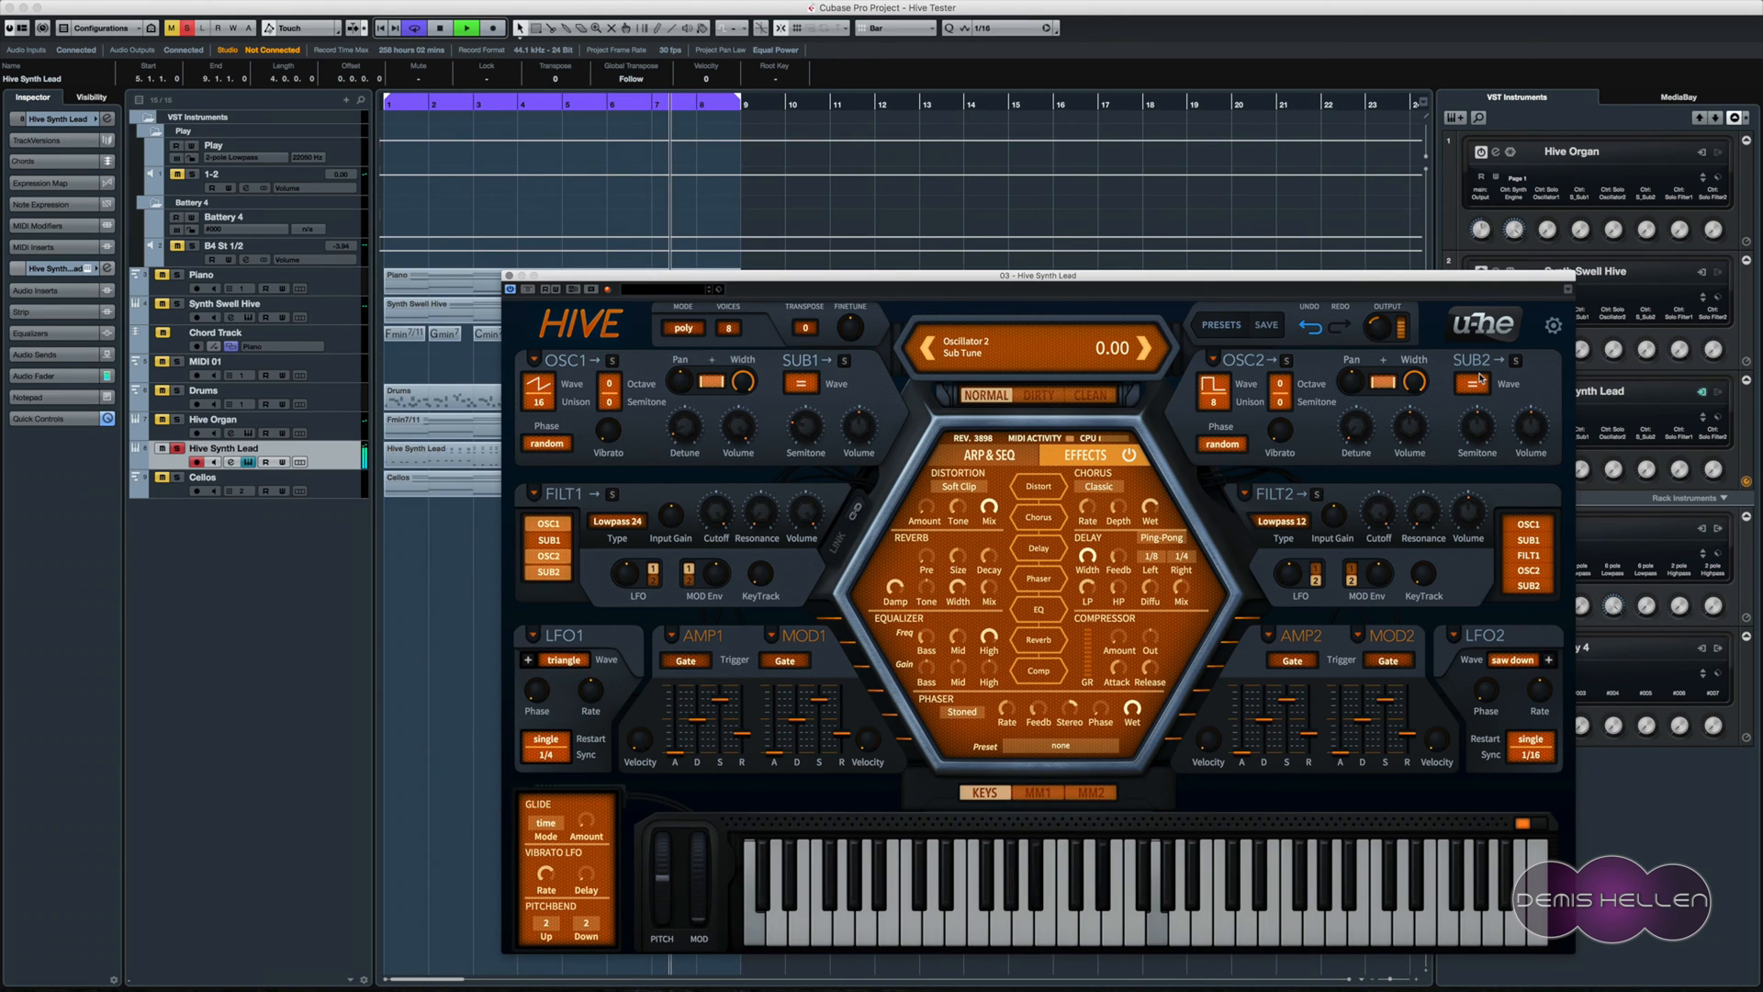
pyautogui.click(555, 572)
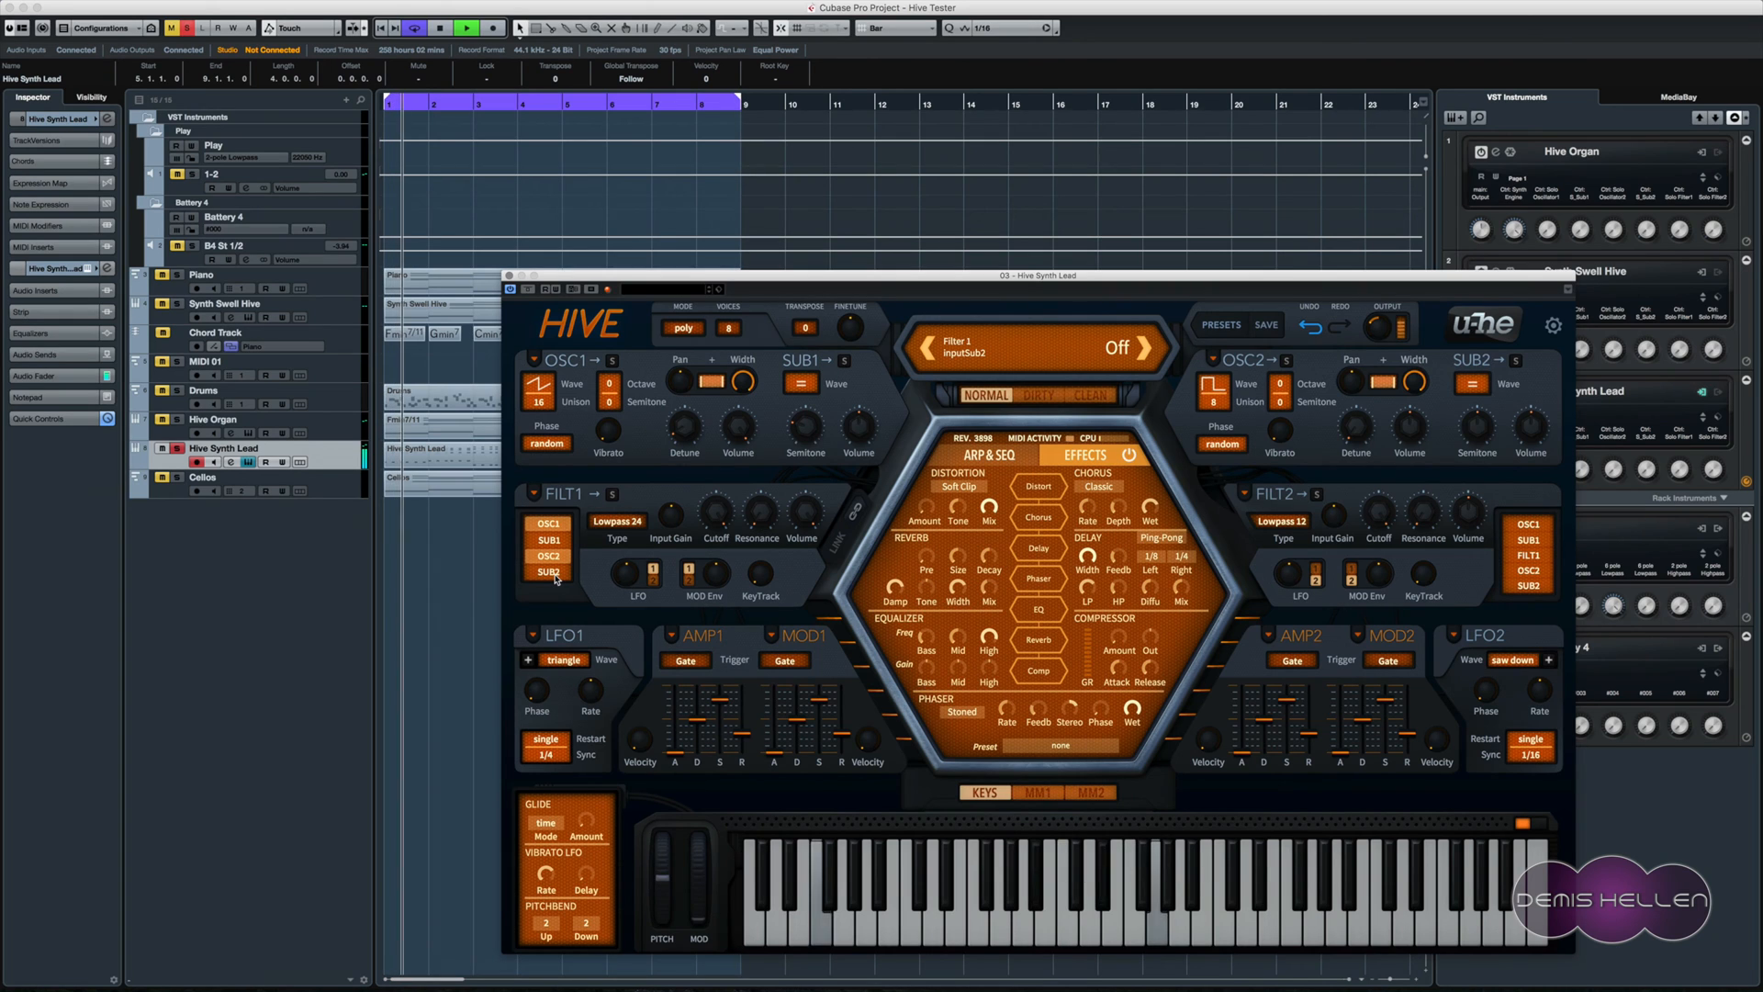
pyautogui.click(554, 573)
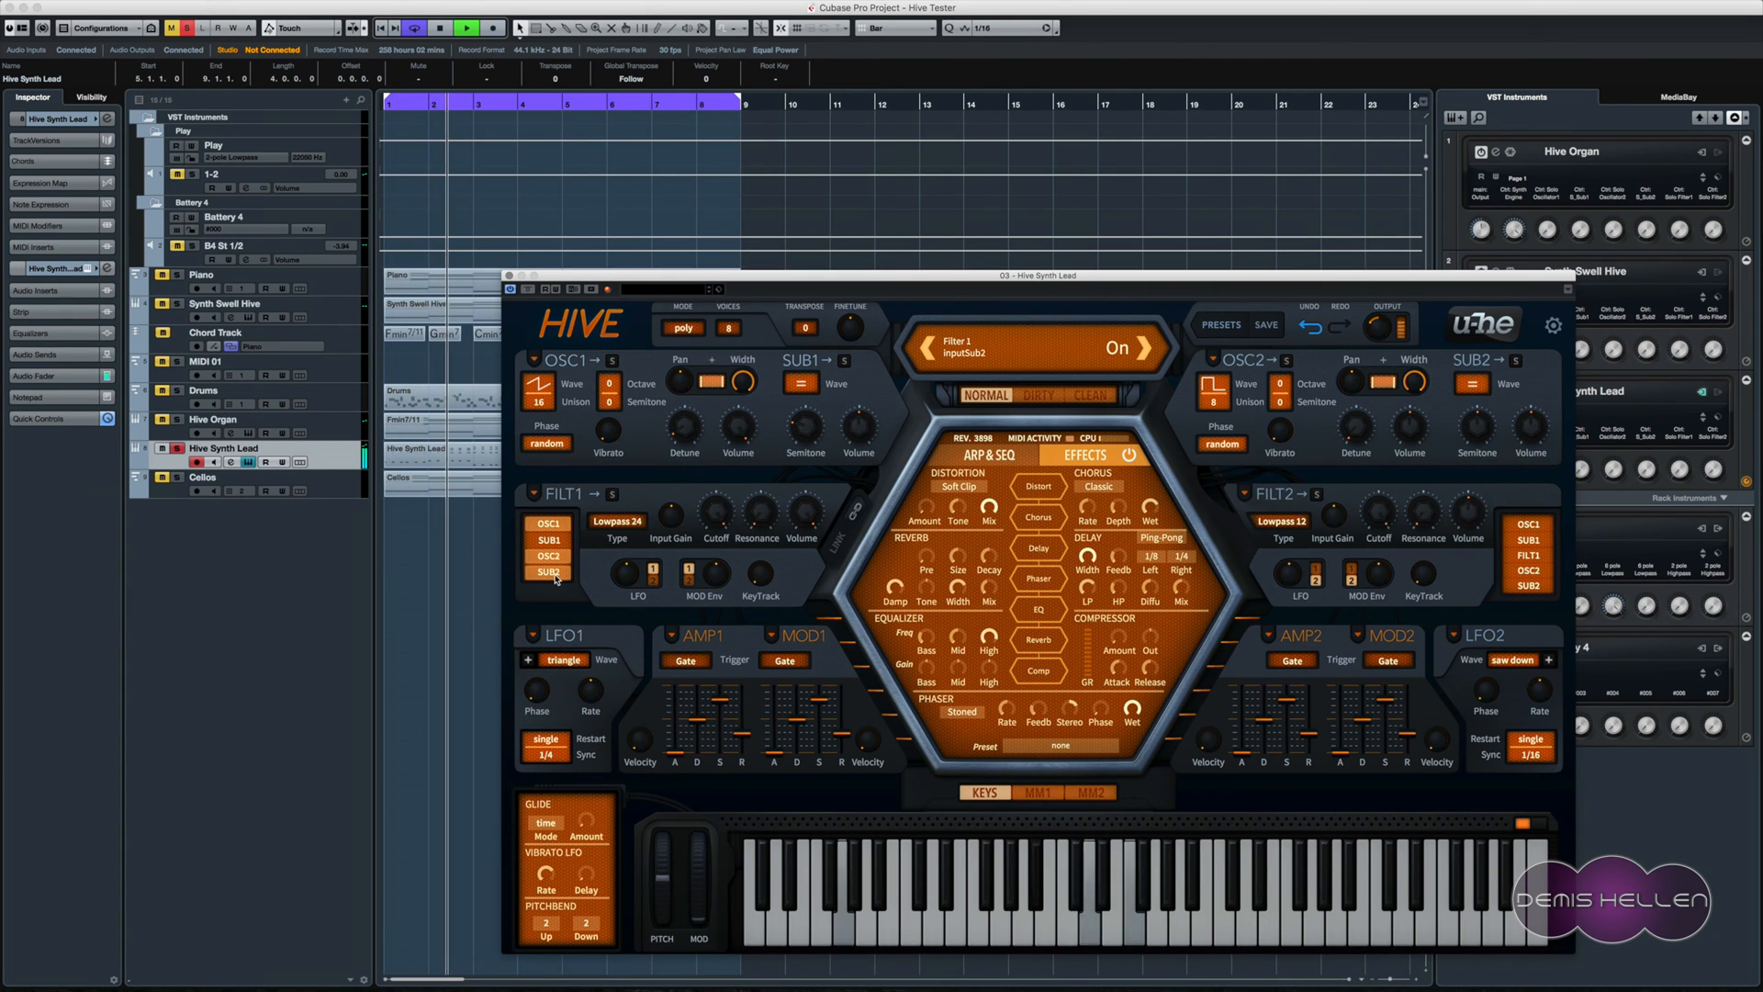
# - Compare the Clean, Dirty and Normal synth engines while the lead part plays, finishing on Clean
pyautogui.press('space')
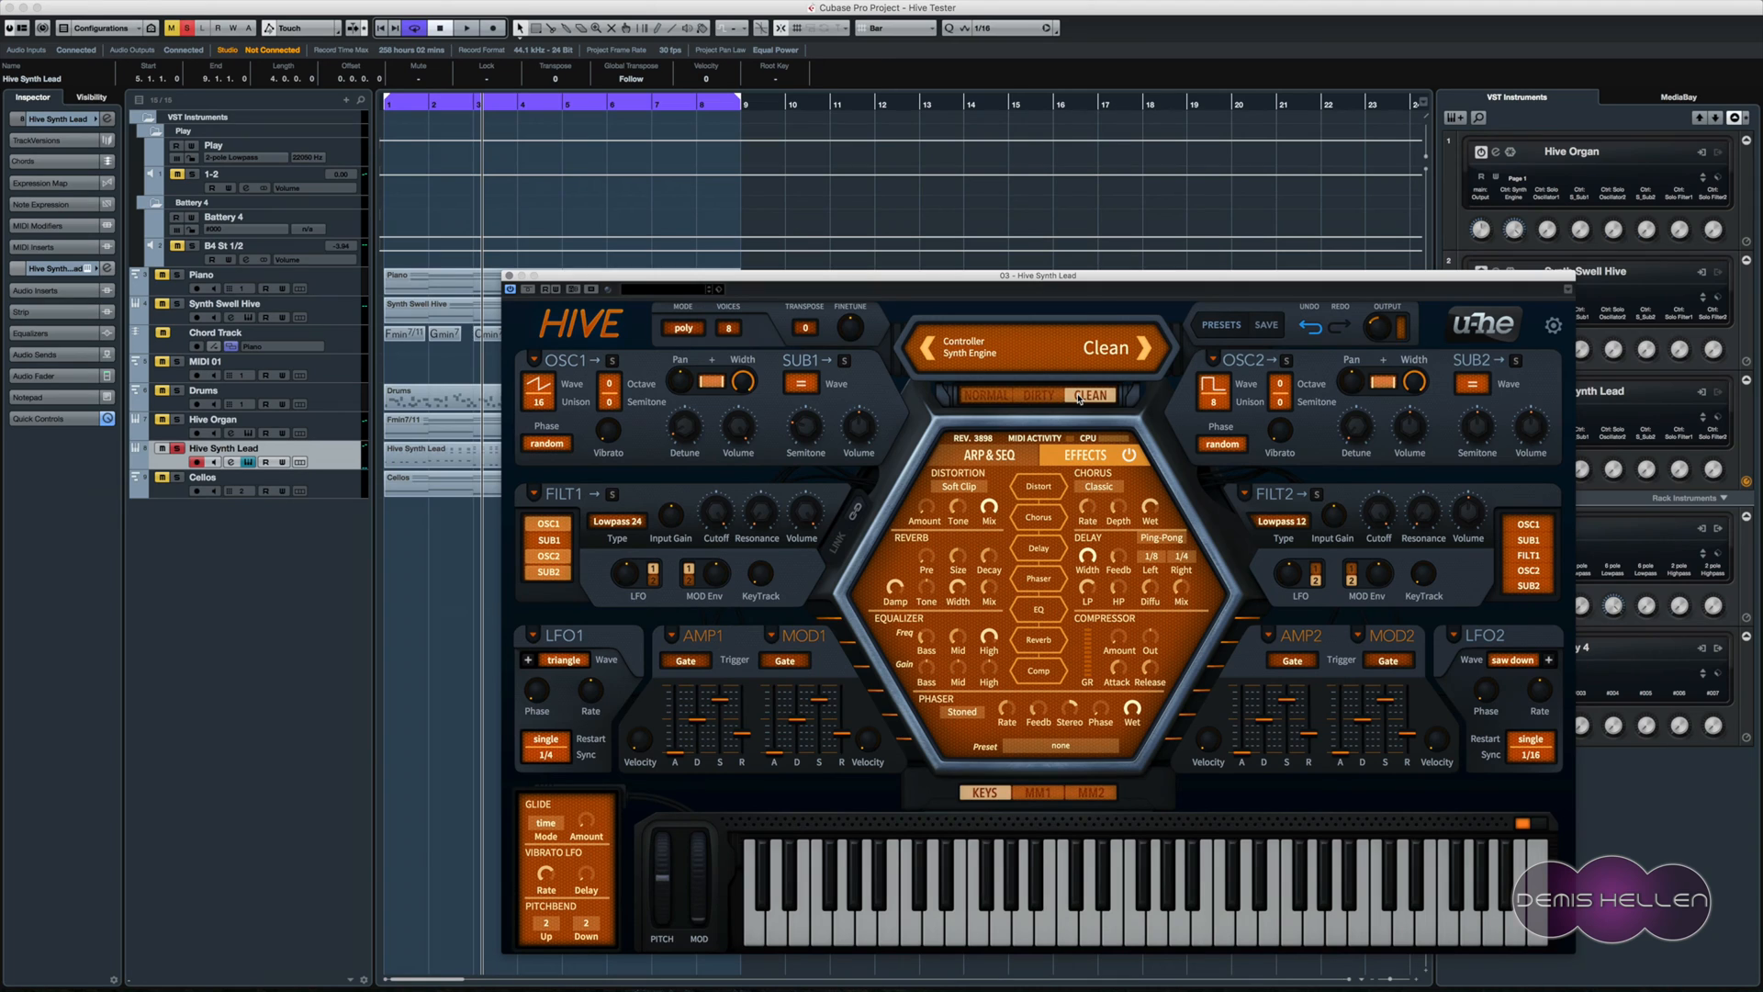
pyautogui.press('space')
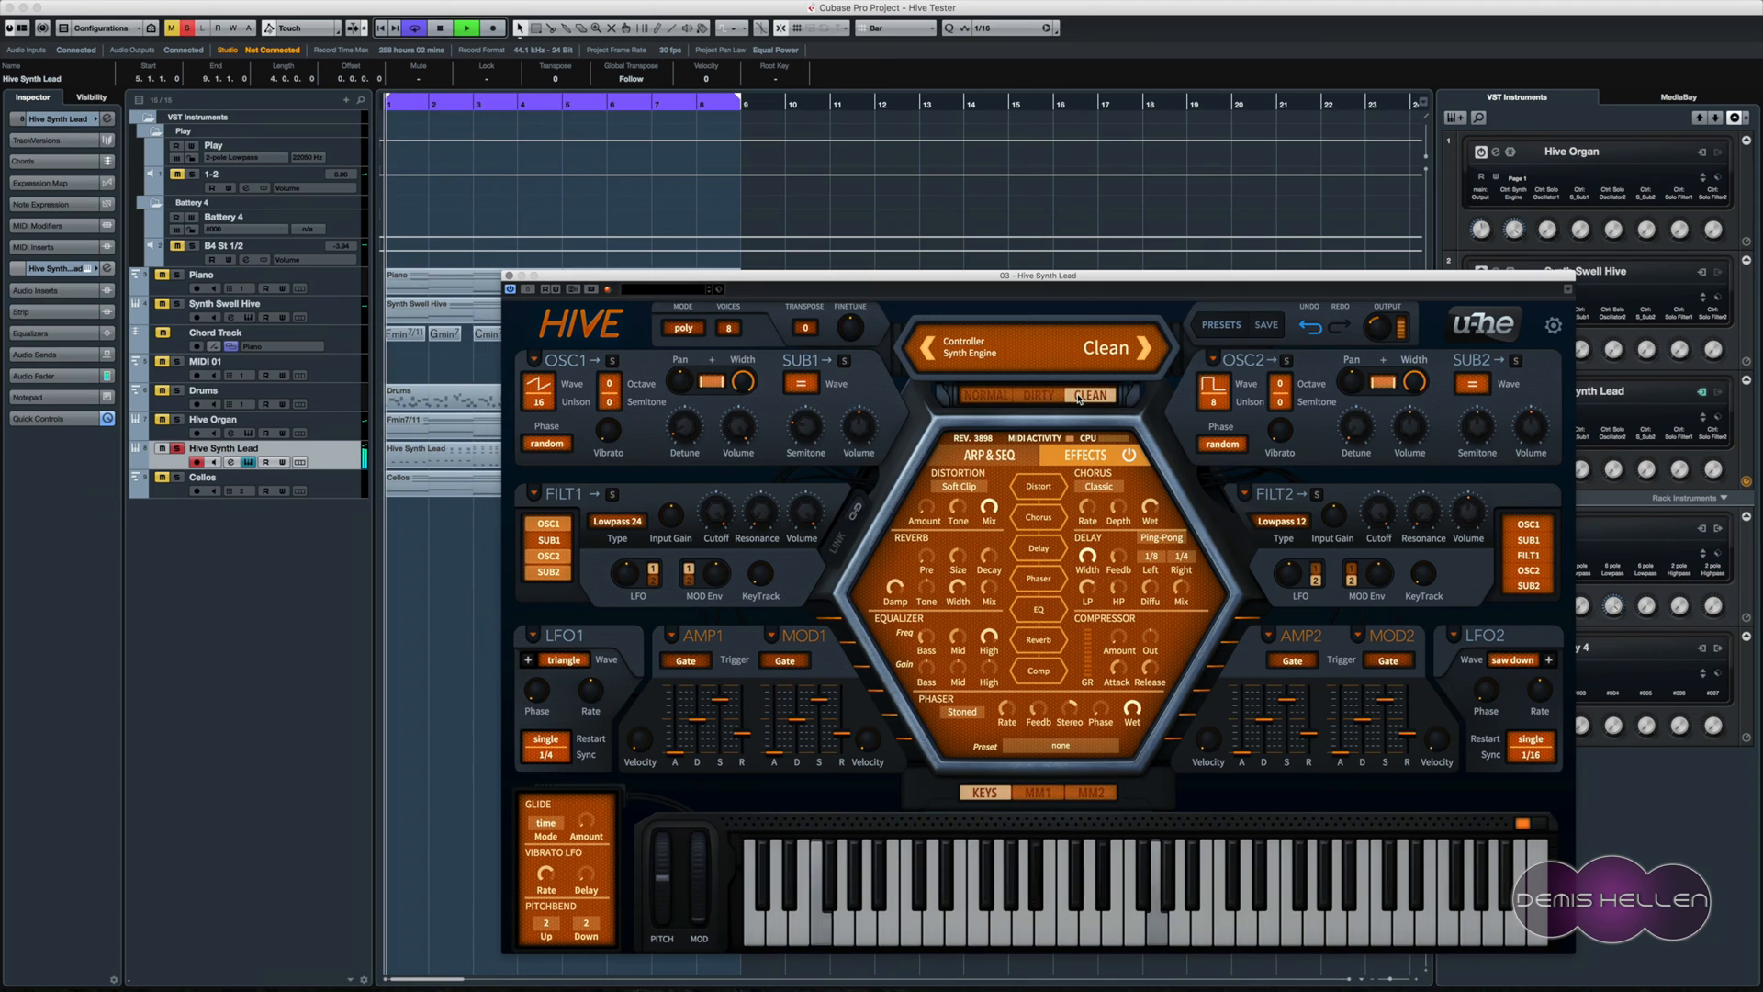
pyautogui.click(1030, 397)
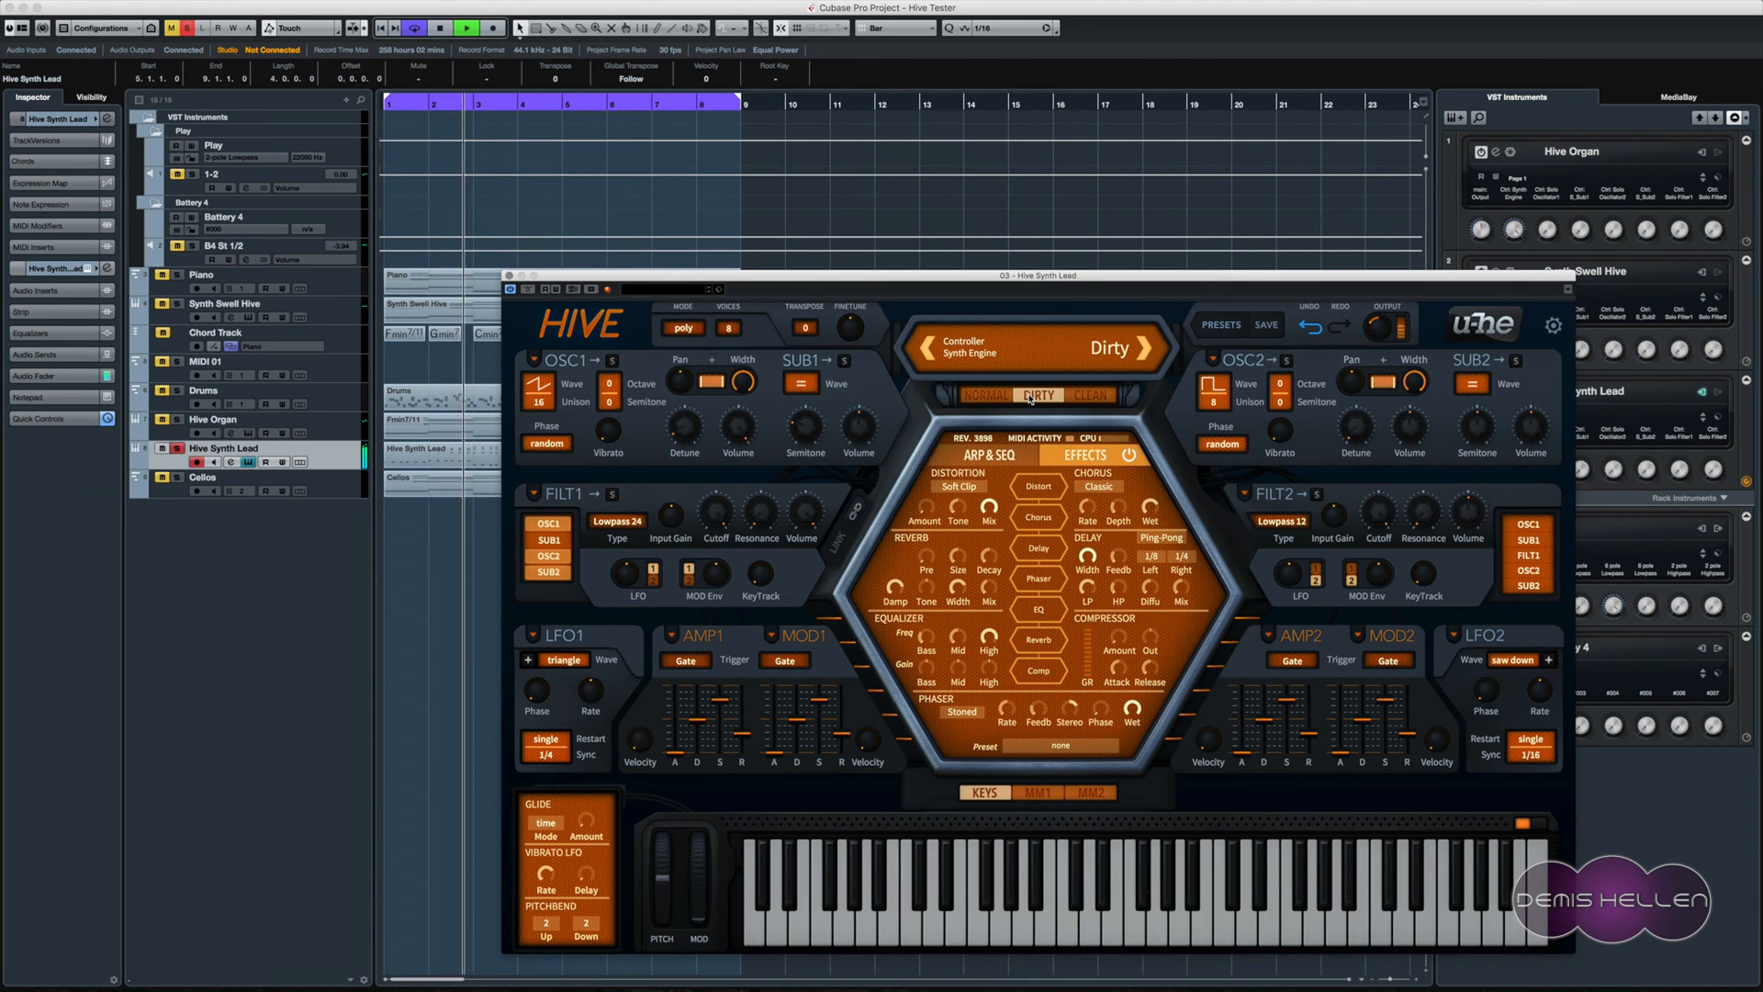
pyautogui.click(1001, 397)
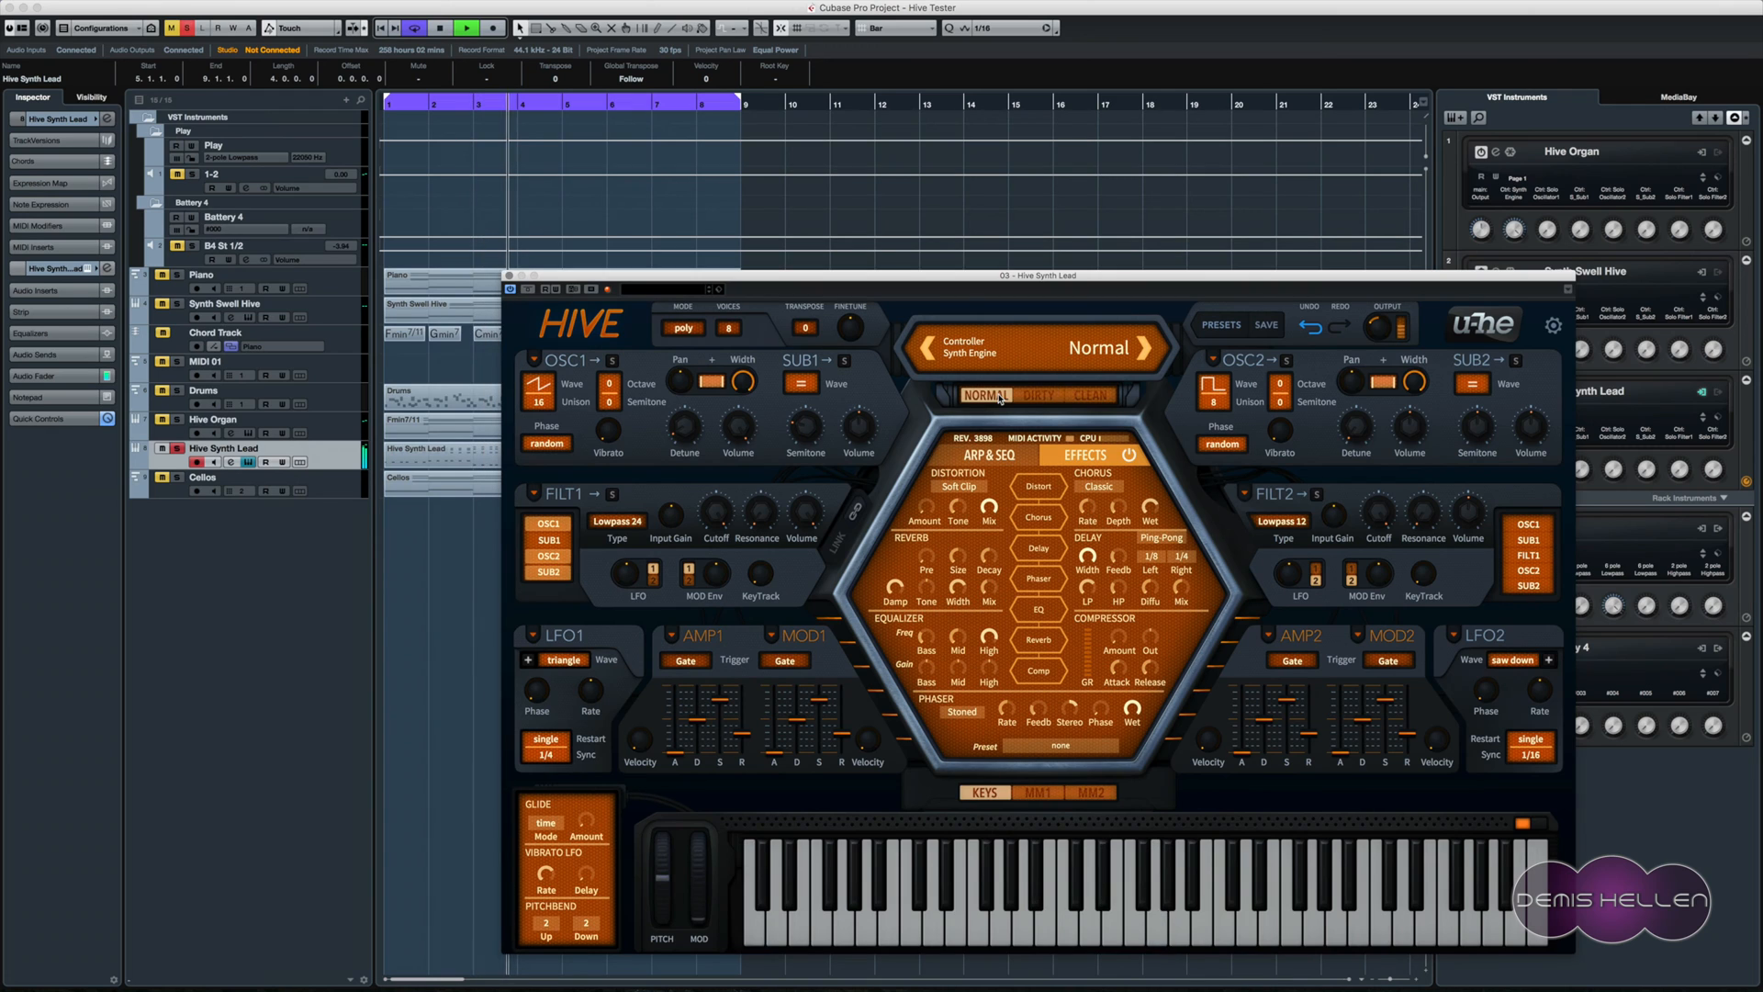
pyautogui.click(1088, 396)
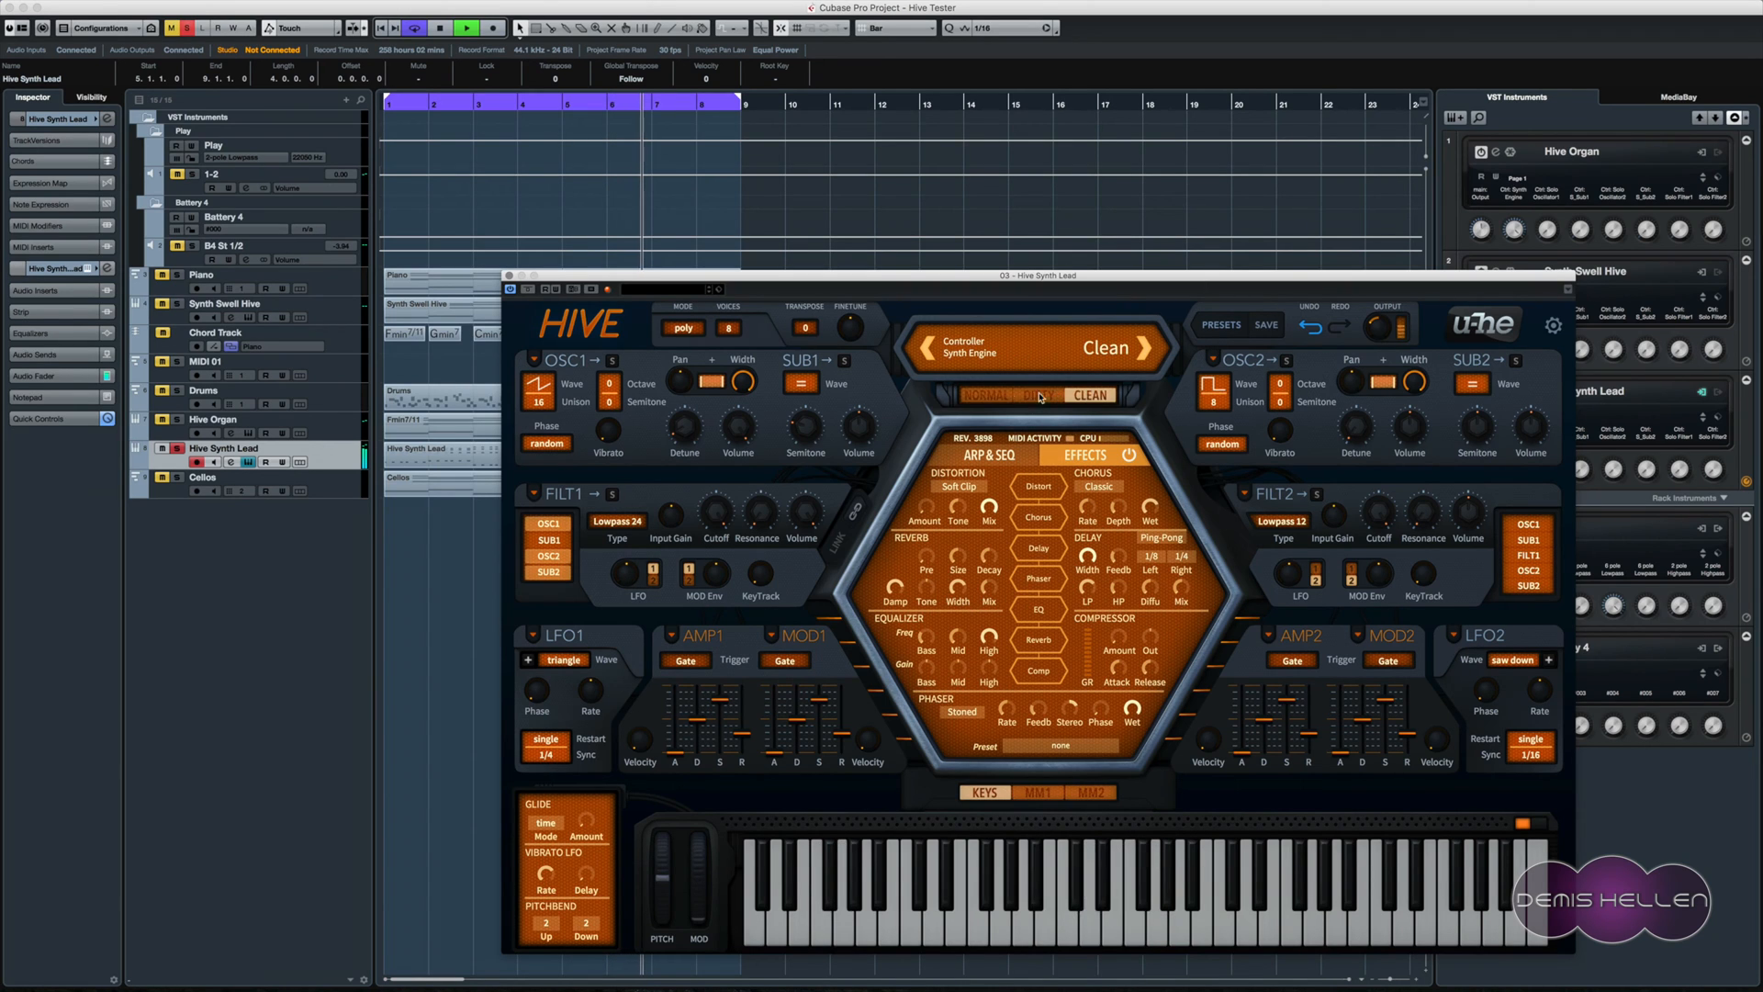
pyautogui.click(999, 397)
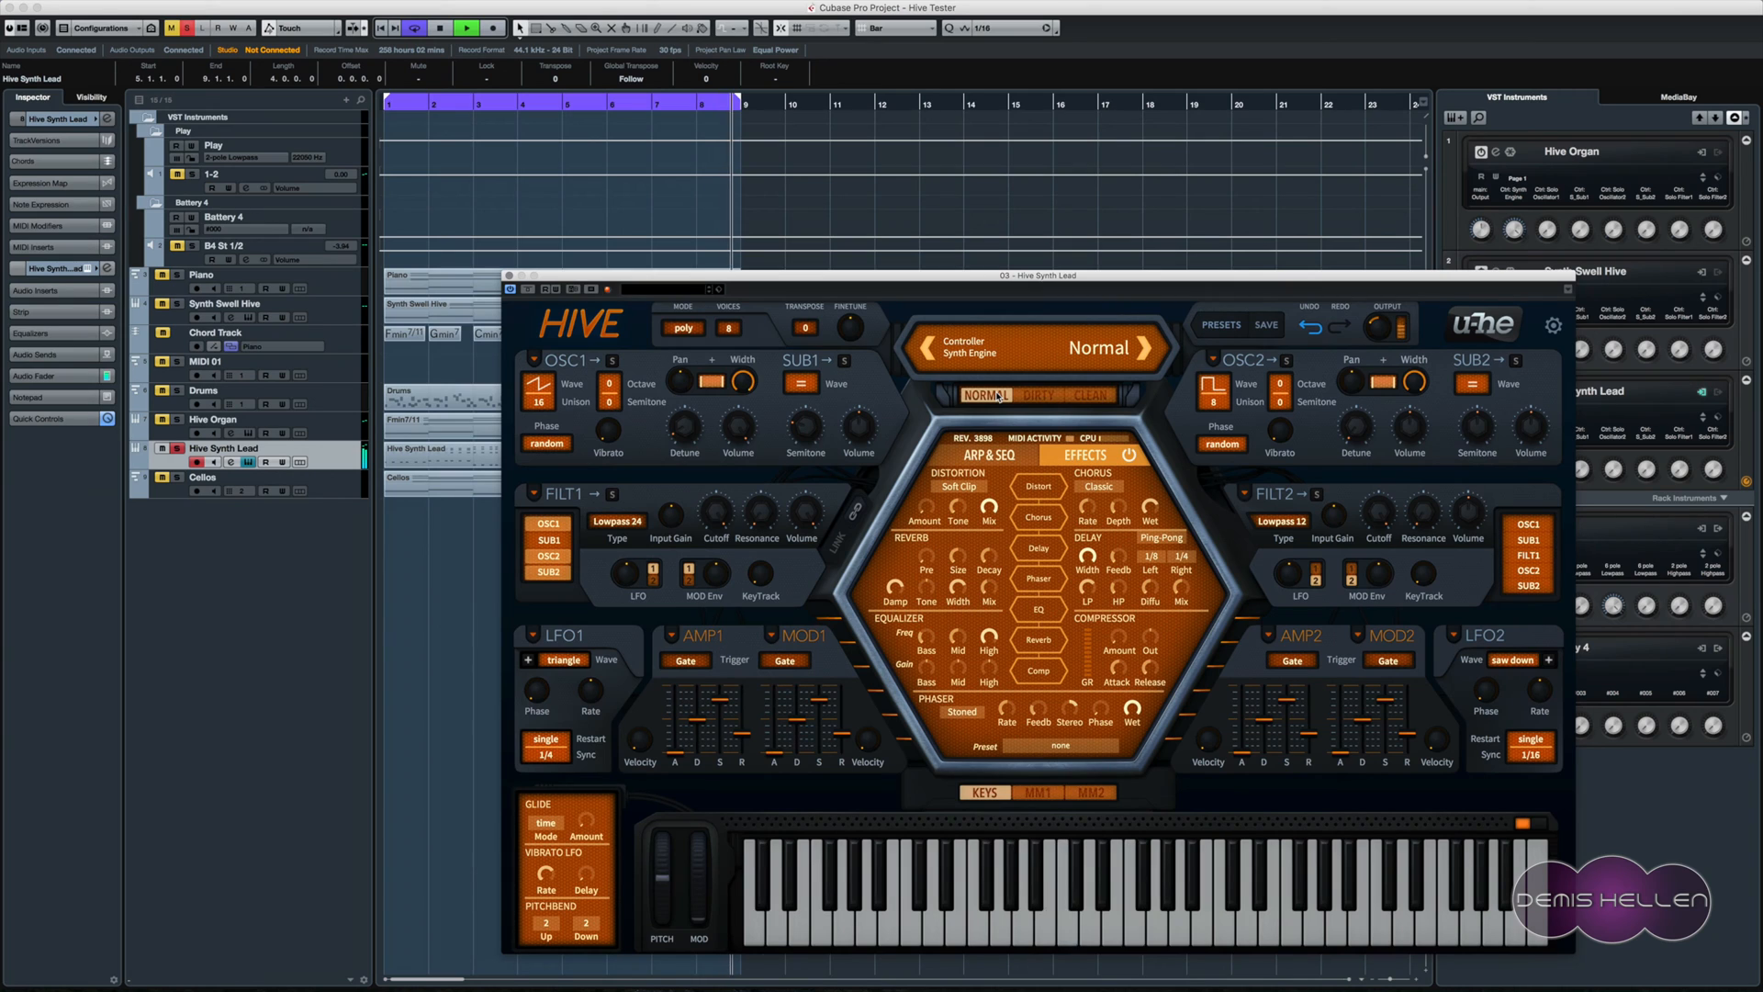
pyautogui.click(1088, 397)
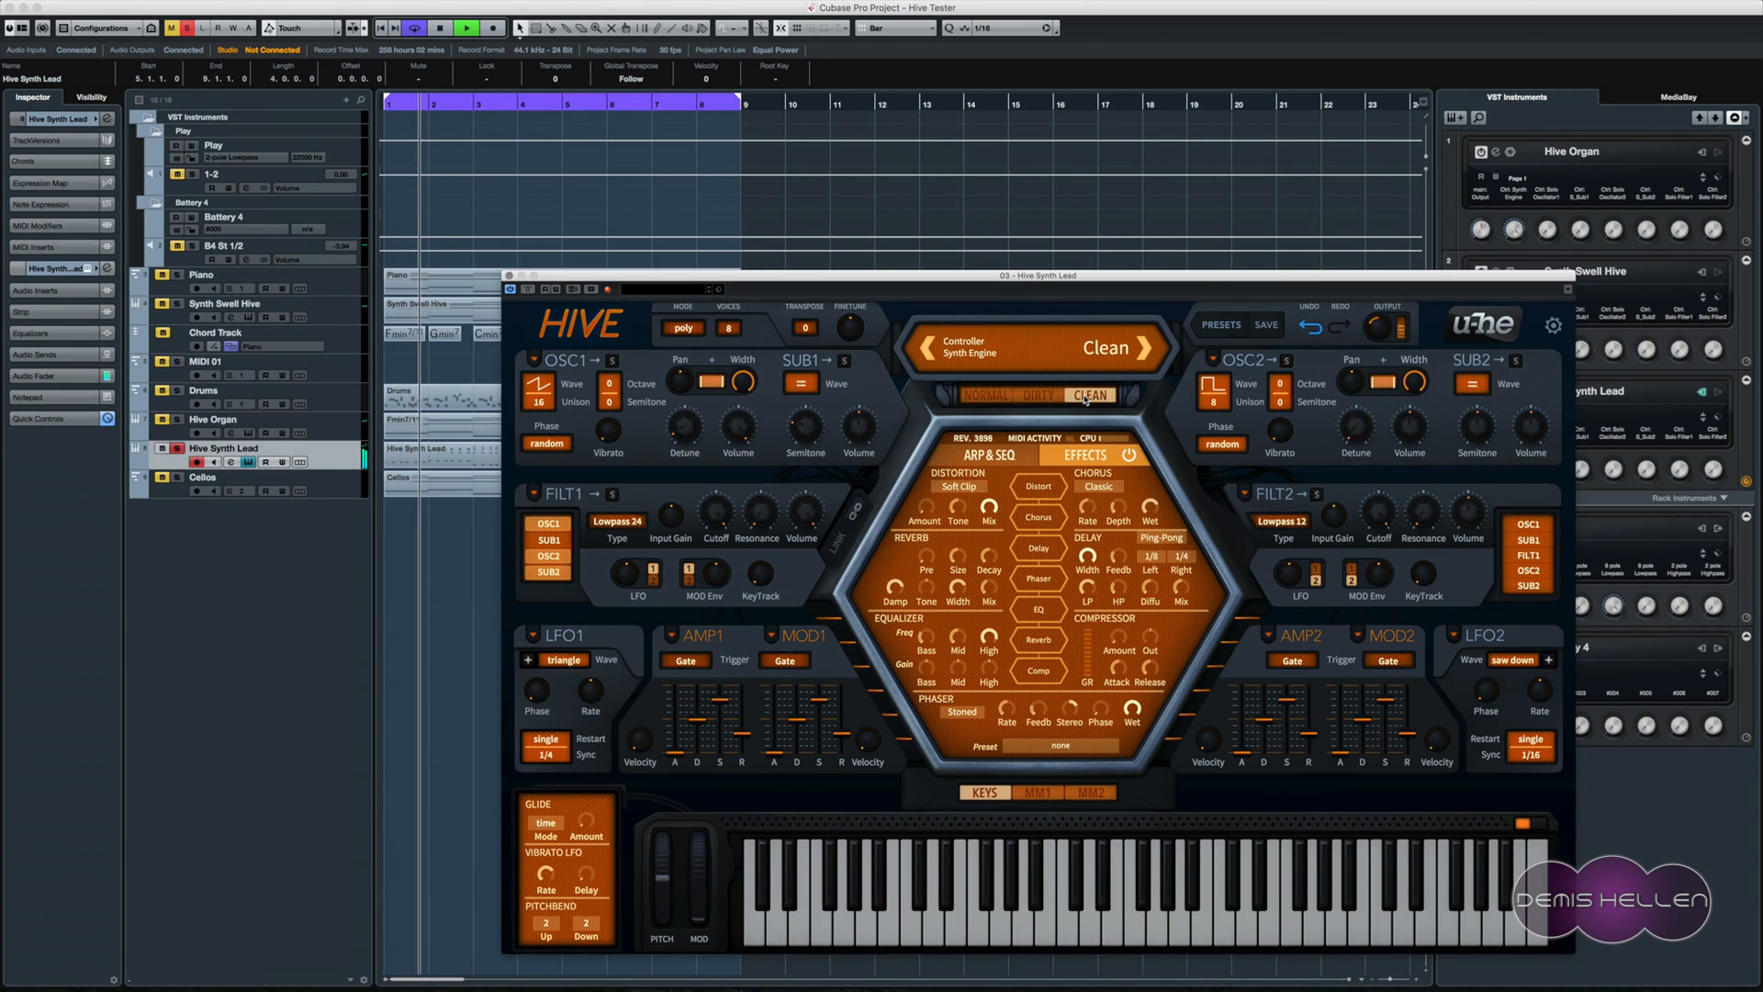
# - Audition the Dirty synth engine while the lead plays, and finish on the Normal engine
pyautogui.click(1038, 396)
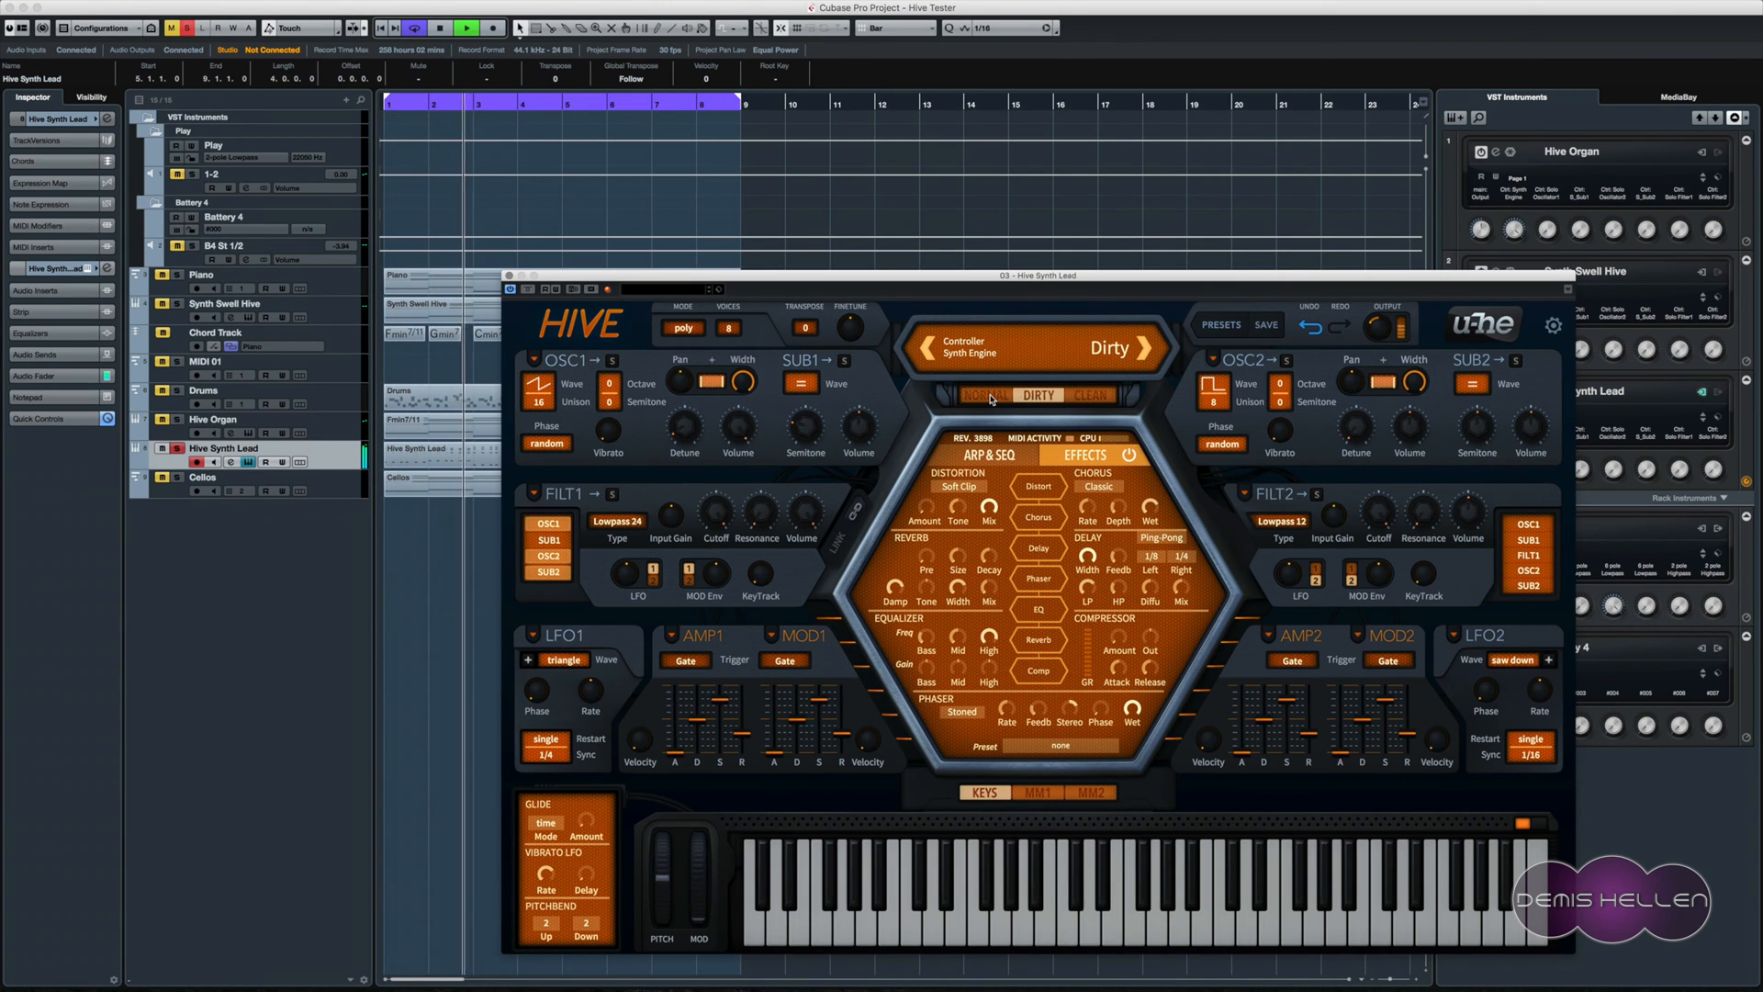
pyautogui.click(991, 398)
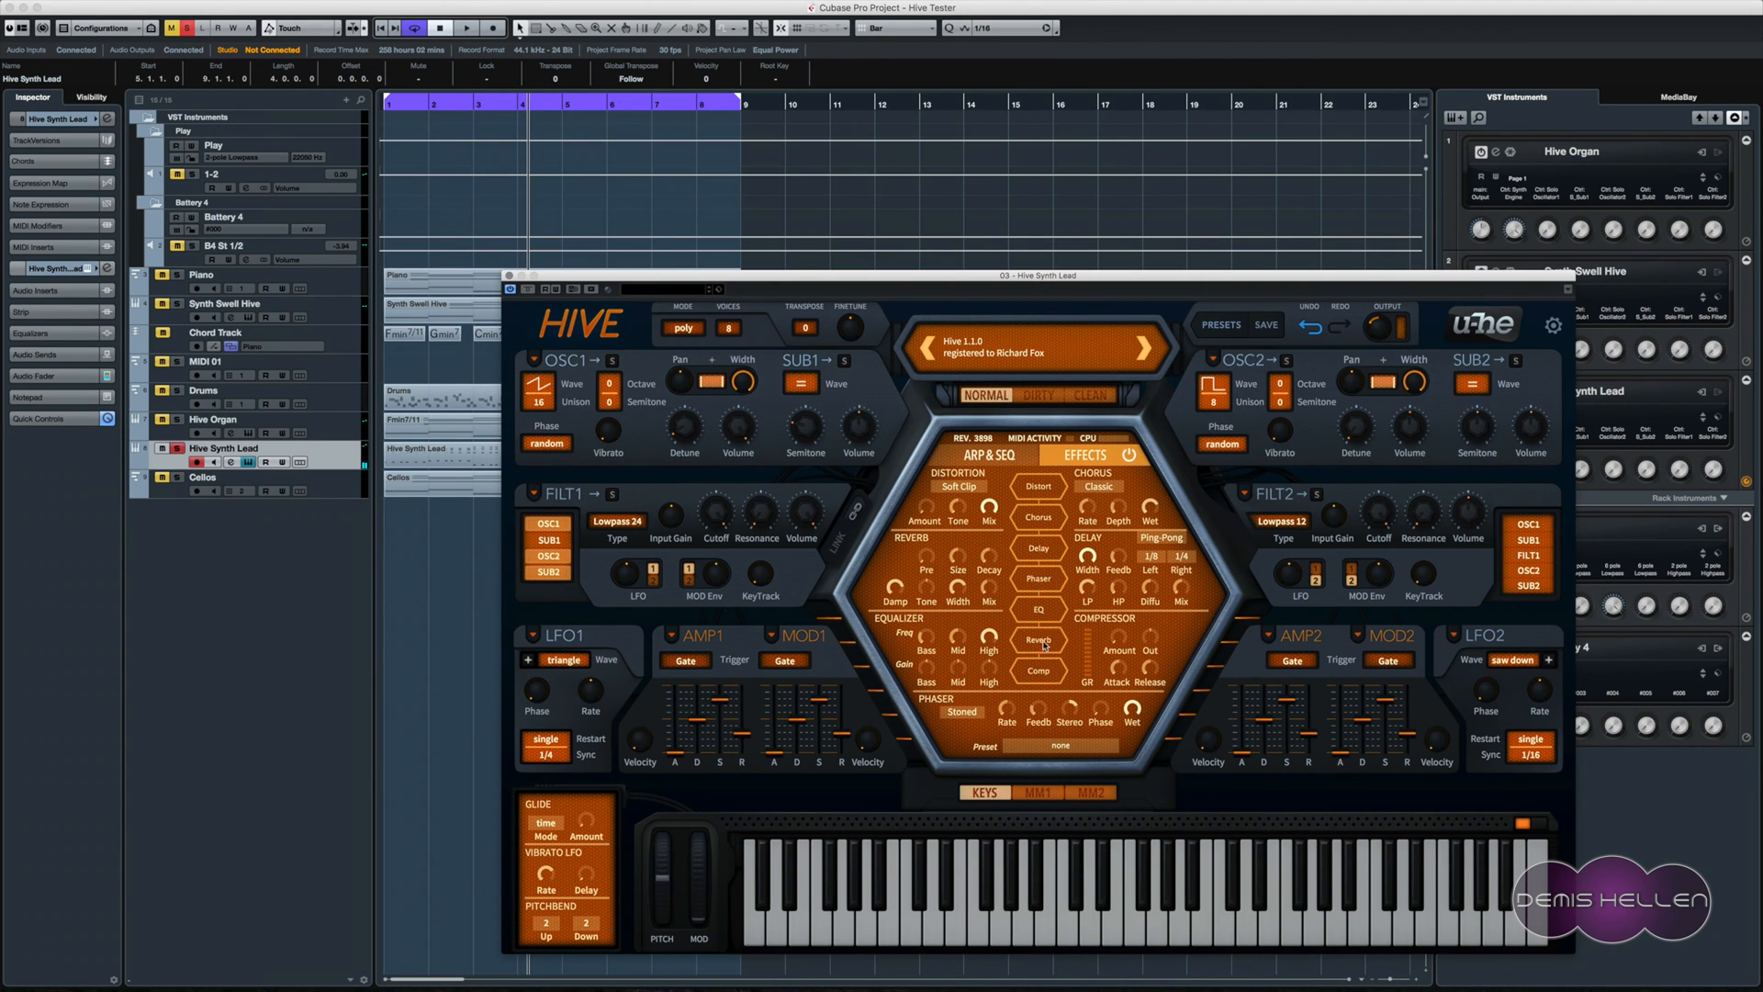
# - Enable the reverb and delay on the lead, set the reverb's dry/wet mix to 52.00 and adjust the delay mix
pyautogui.press('space')
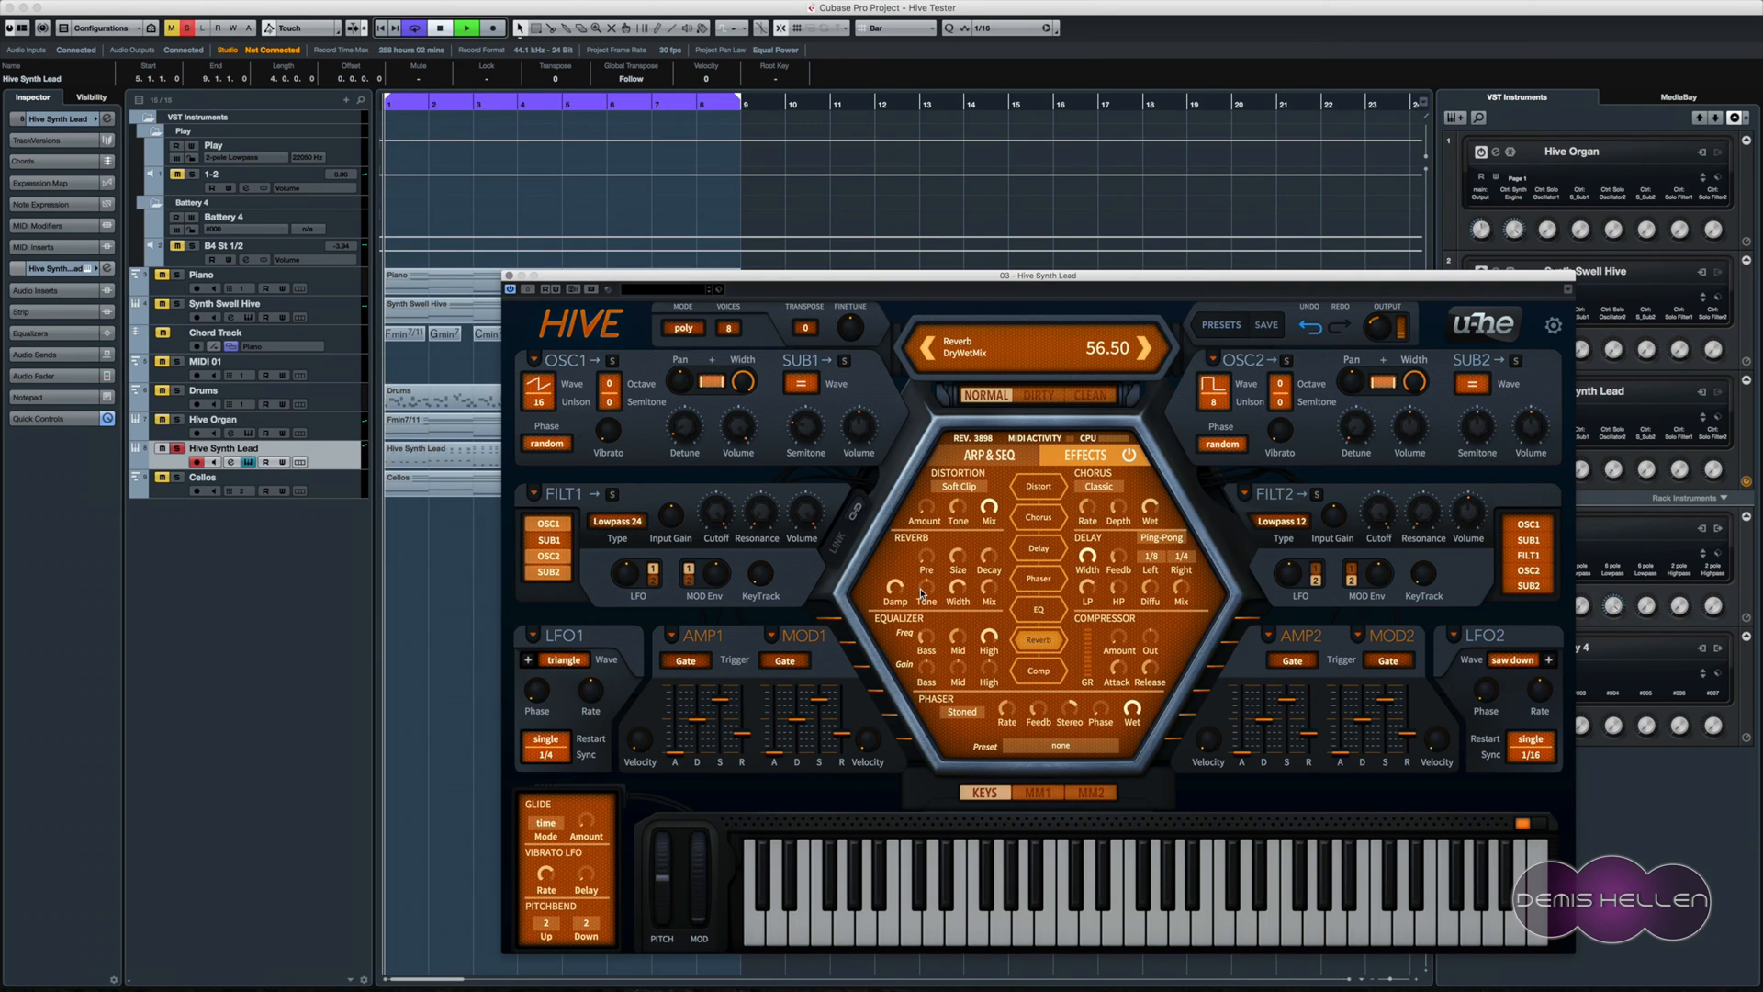
pyautogui.moveTo(982, 592); pyautogui.dragTo(984, 601)
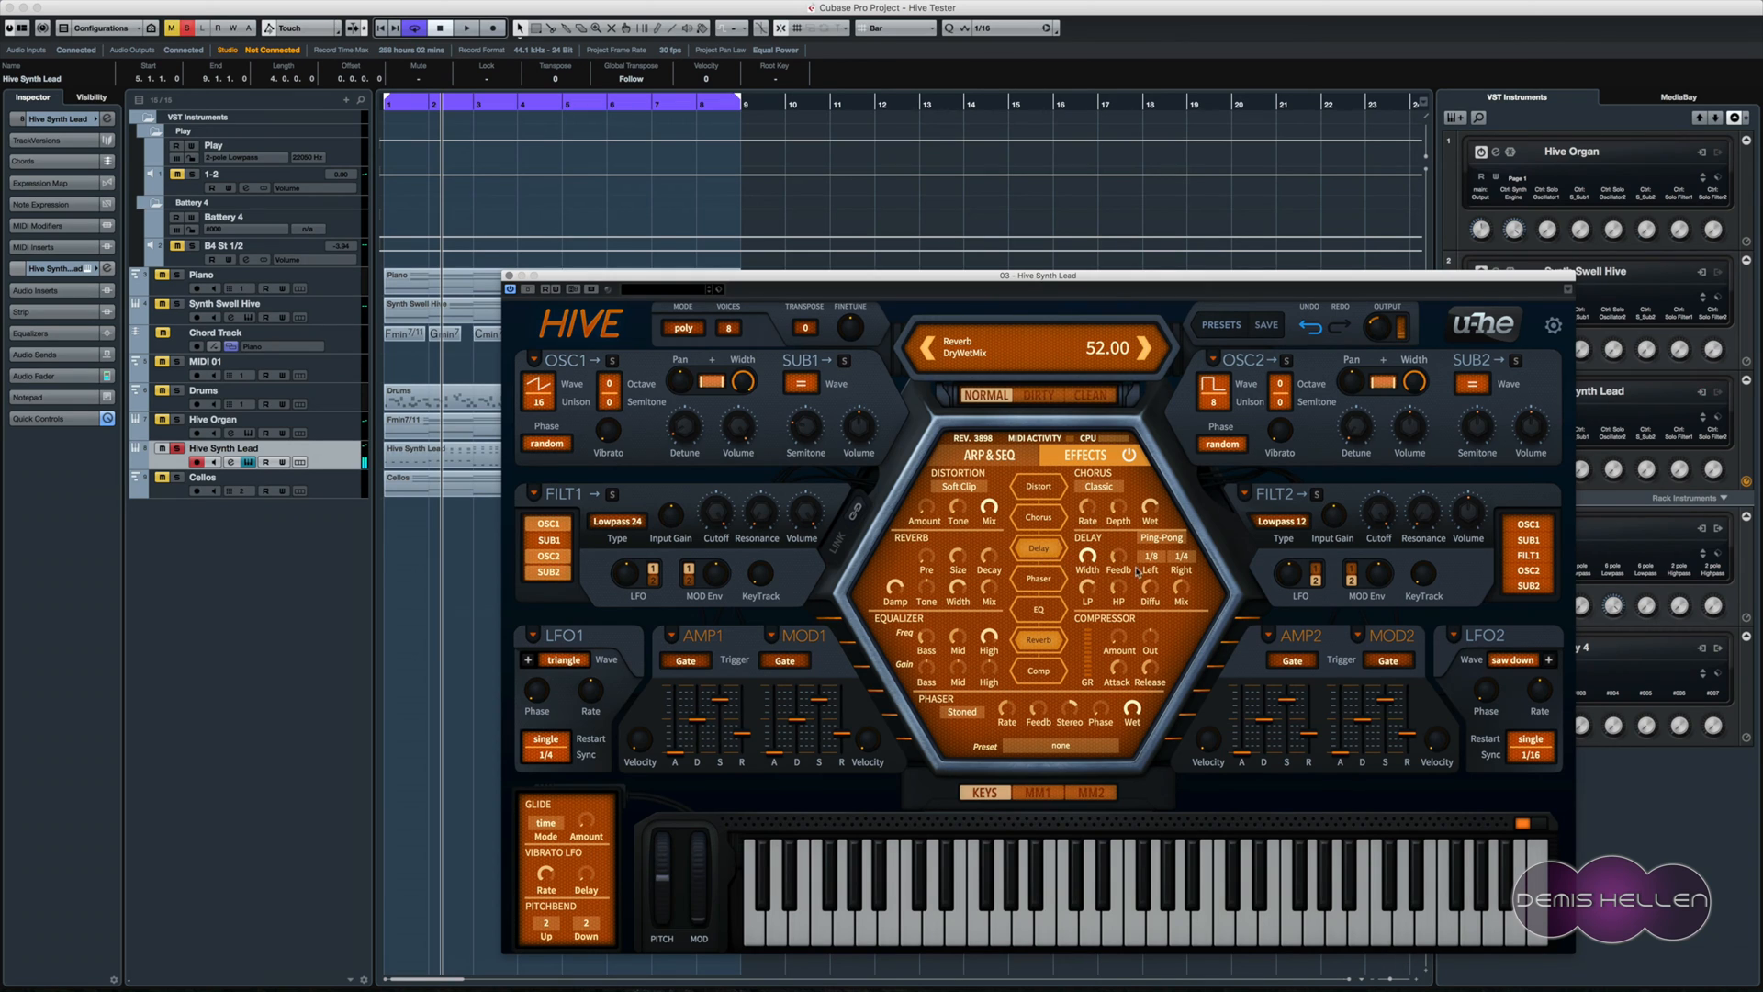
pyautogui.press('space')
pyautogui.moveTo(1177, 594); pyautogui.dragTo(1179, 612)
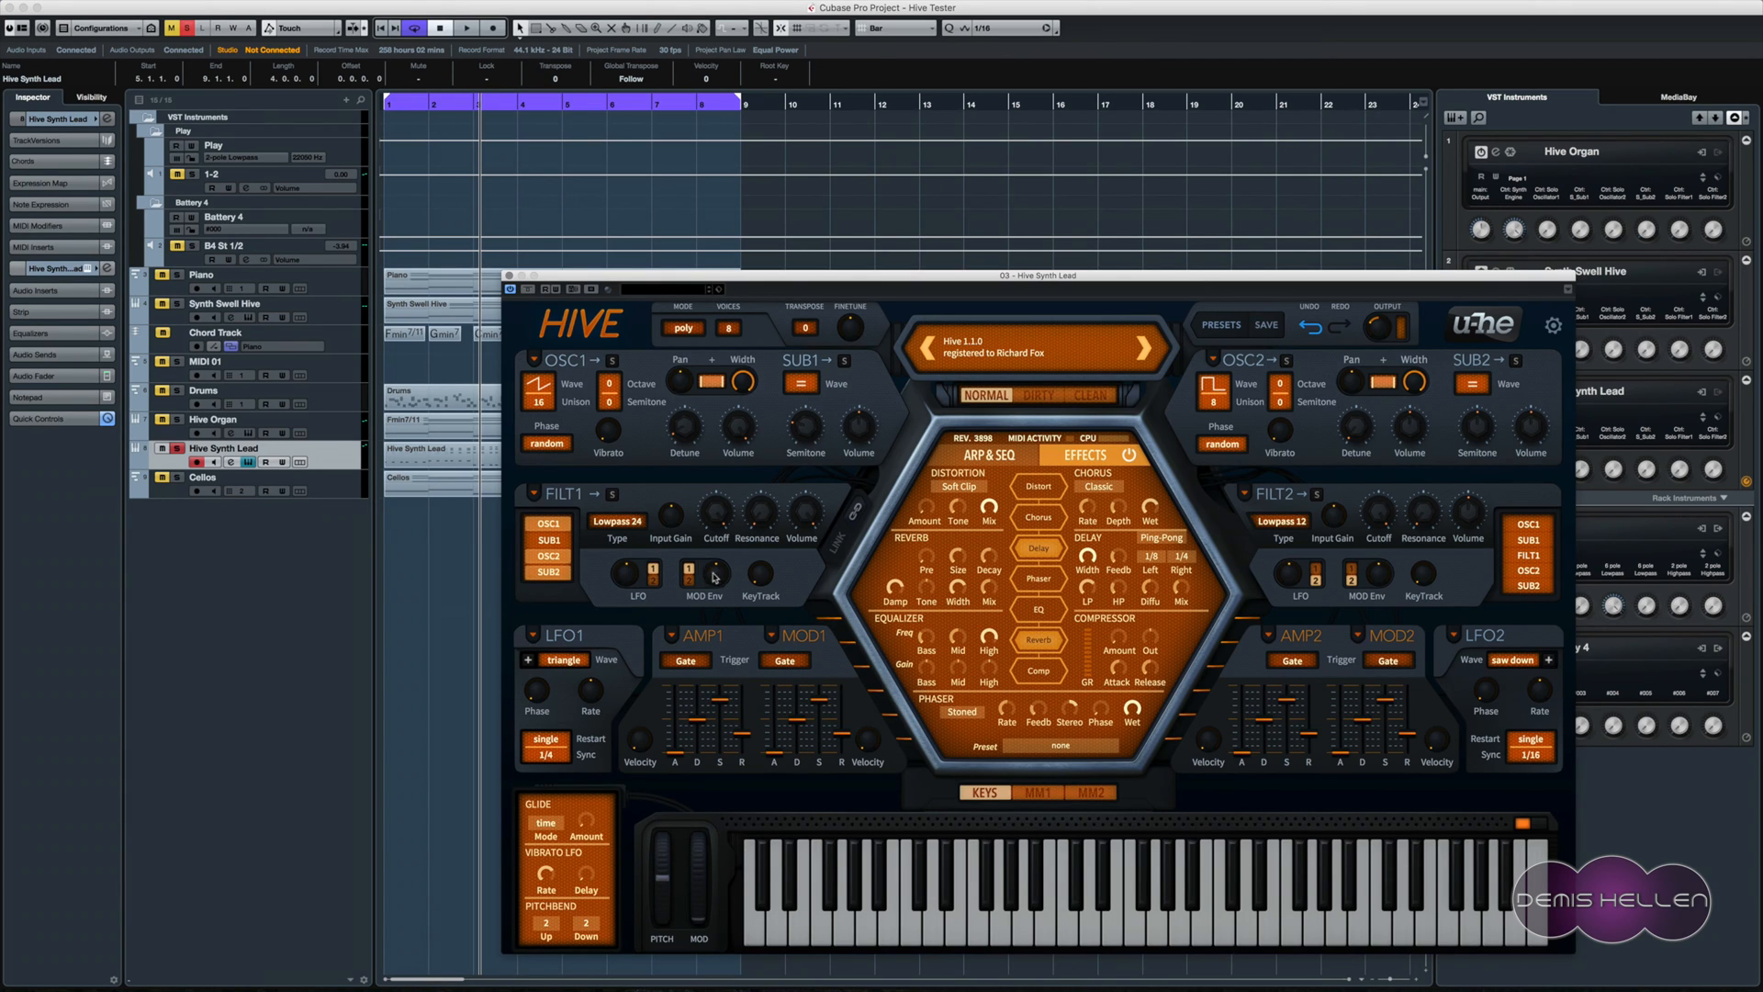
# - Set Amp Envelope 1's decay to 100.00 and lower its sustain and release while playing the lead from the start
pyautogui.press('.')
pyautogui.press('space')
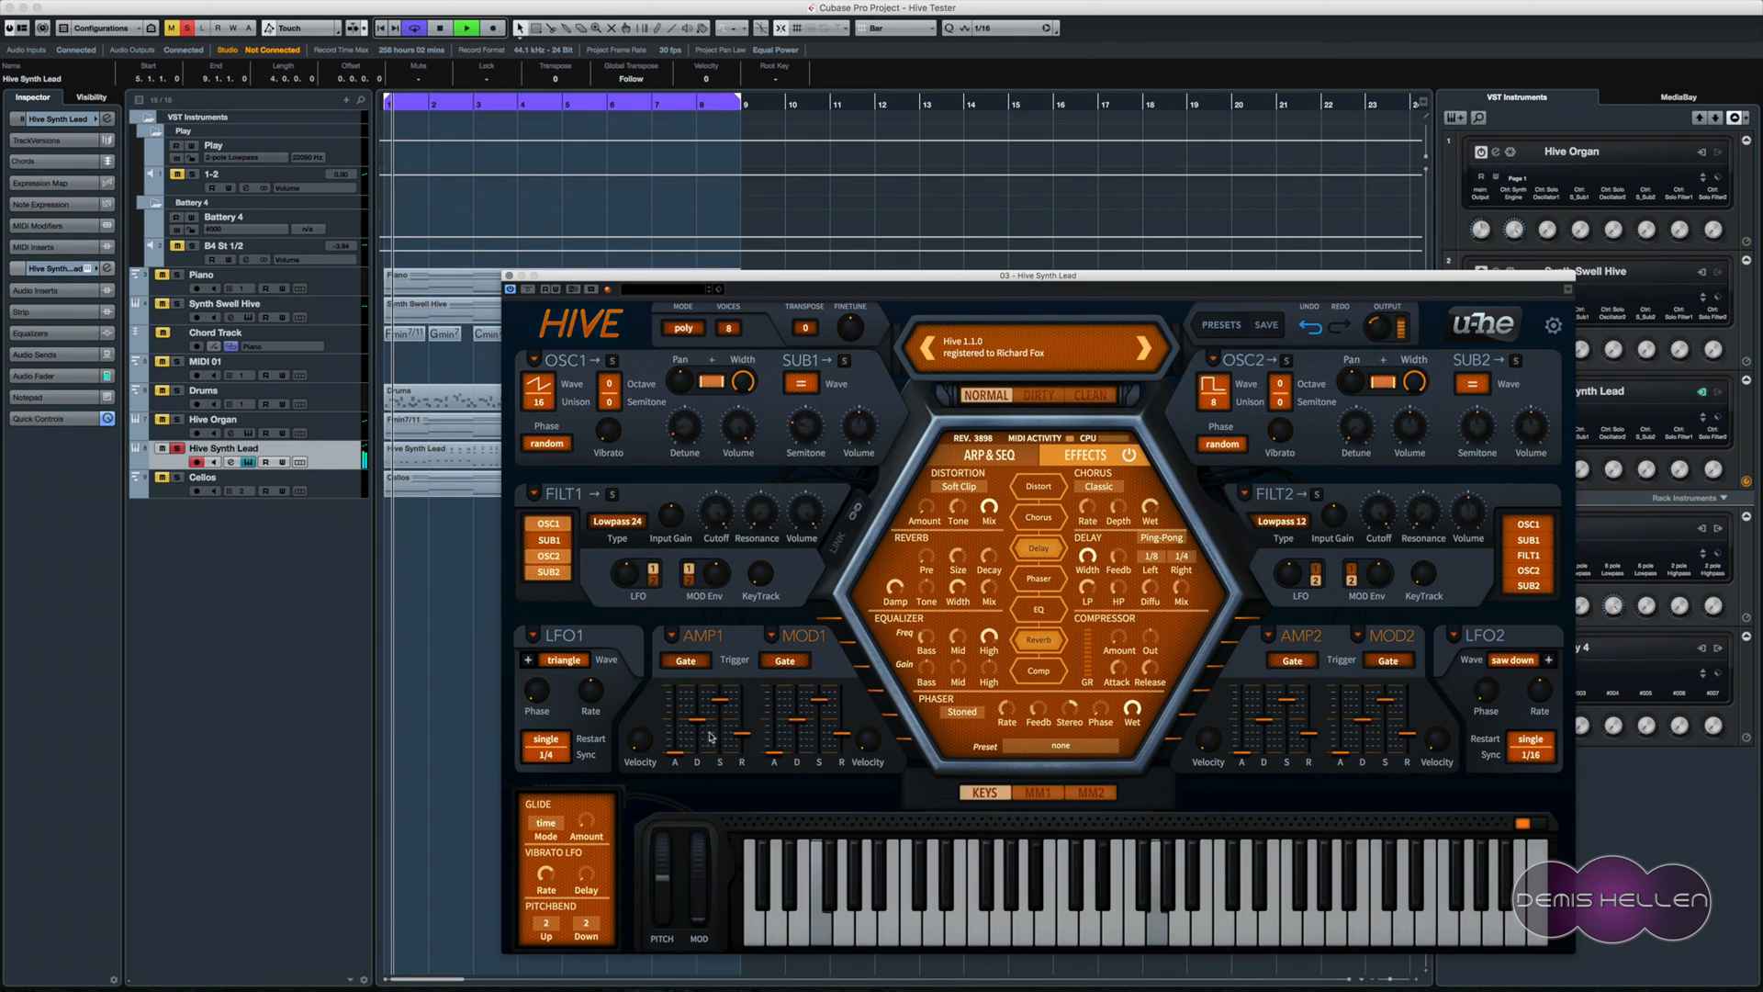
pyautogui.press('space')
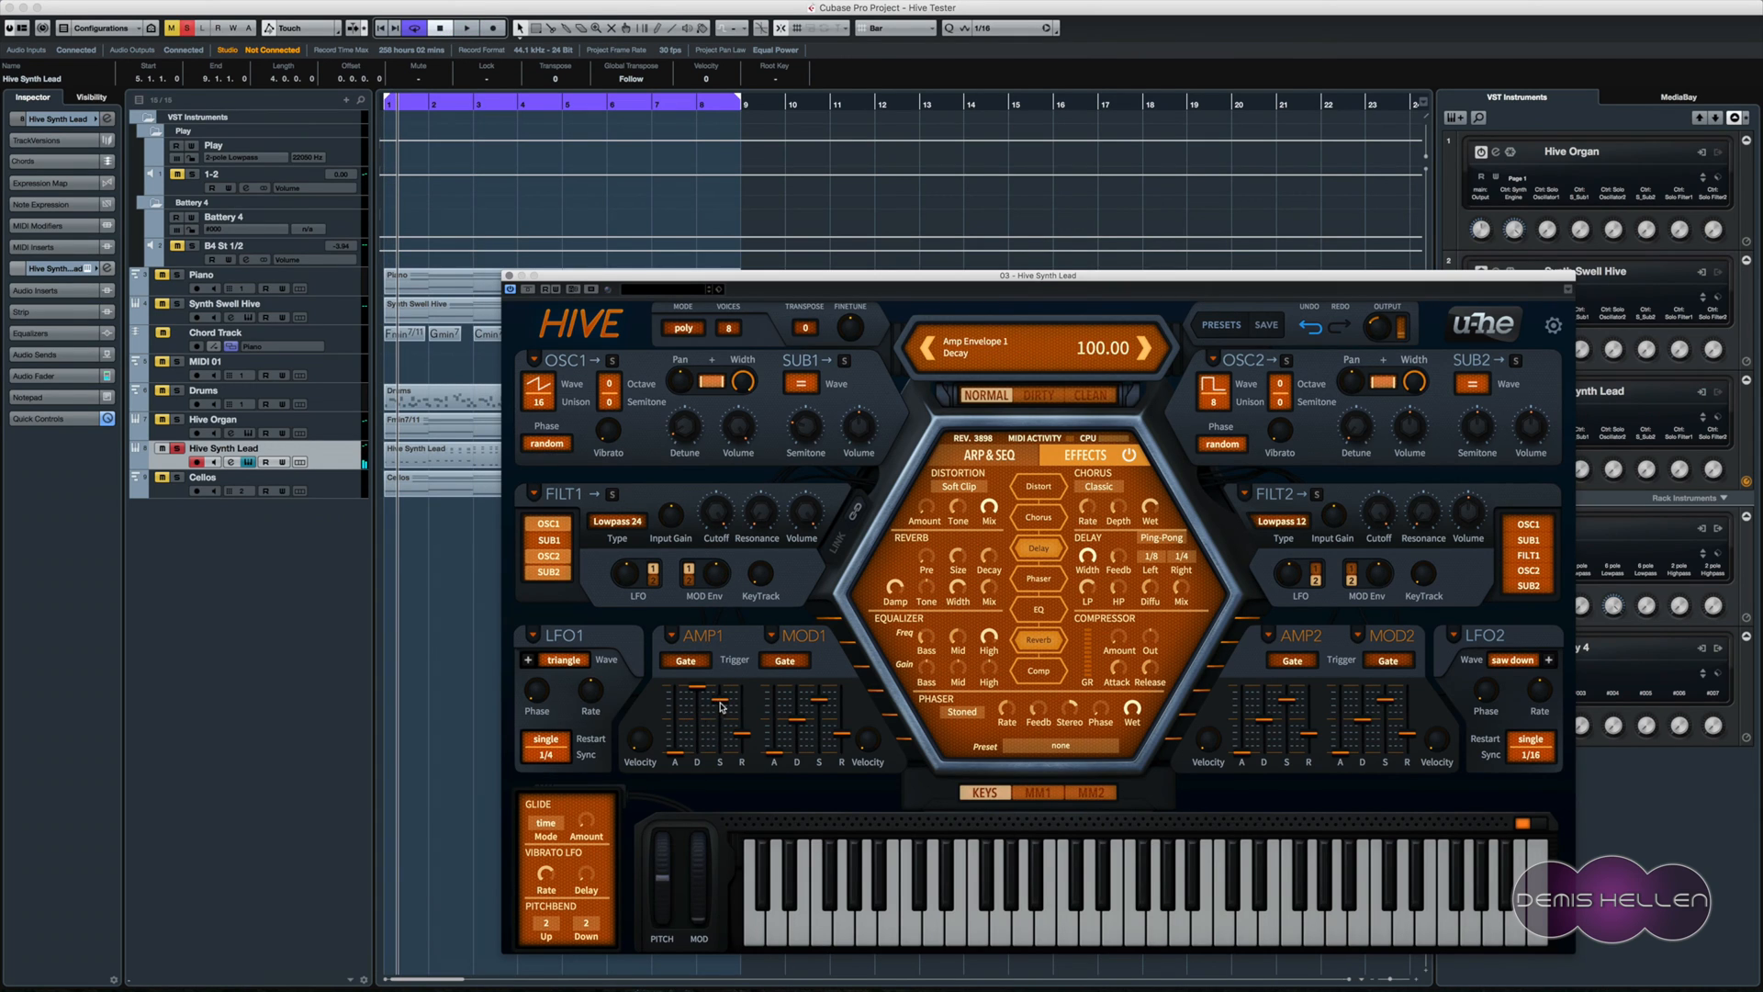
pyautogui.press('space')
pyautogui.moveTo(721, 706); pyautogui.dragTo(738, 744)
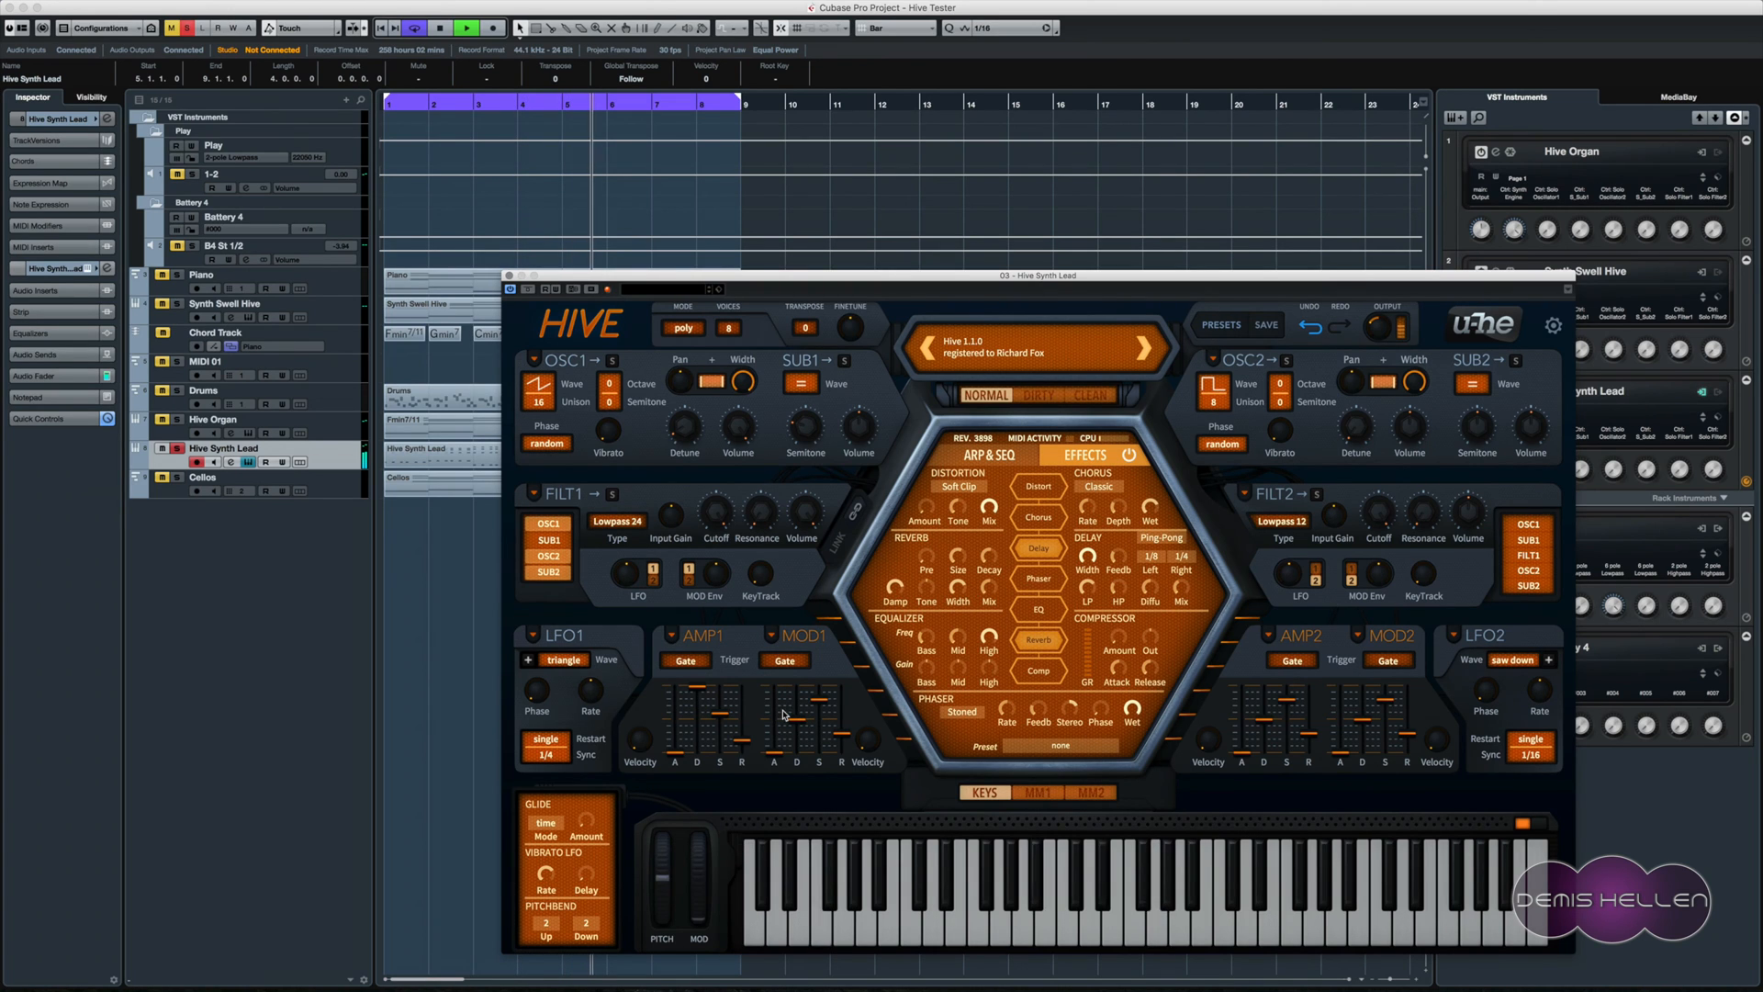
# - Set Mod Envelope 1's decay to 84.00 and replay the lead part
pyautogui.moveTo(798, 721)
pyautogui.mouseDown()
pyautogui.moveTo(802, 737)
pyautogui.moveTo(805, 690)
pyautogui.mouseUp()
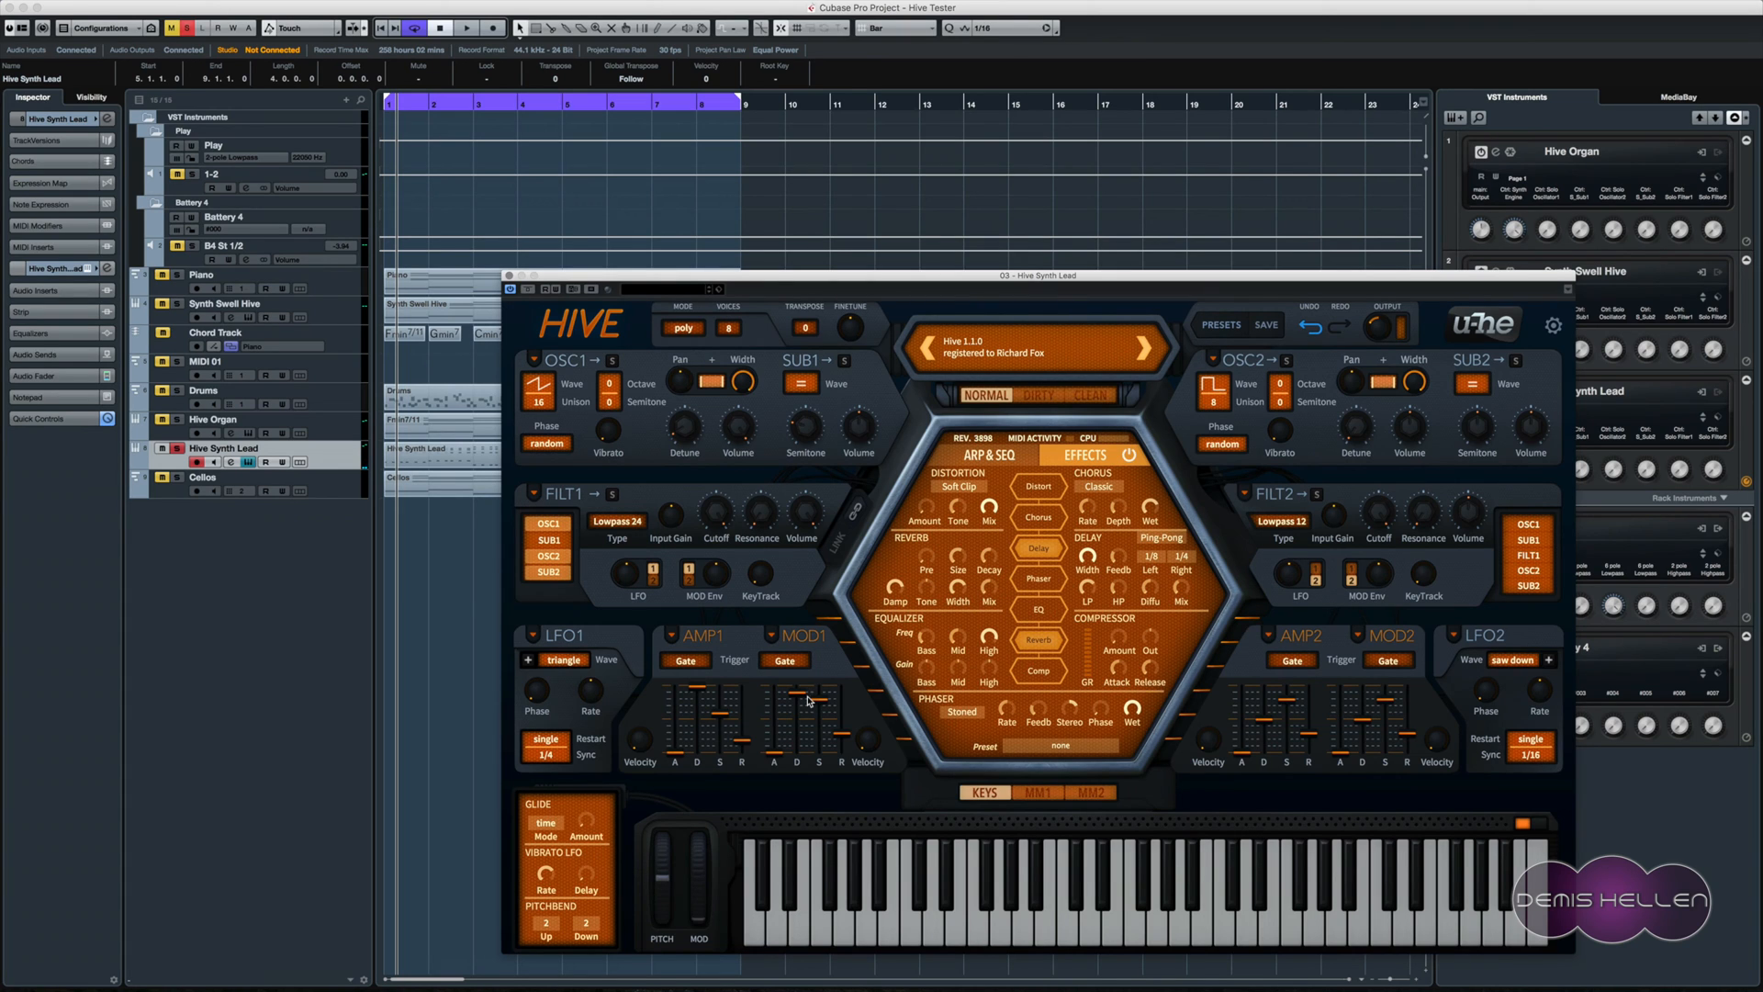
pyautogui.press('space')
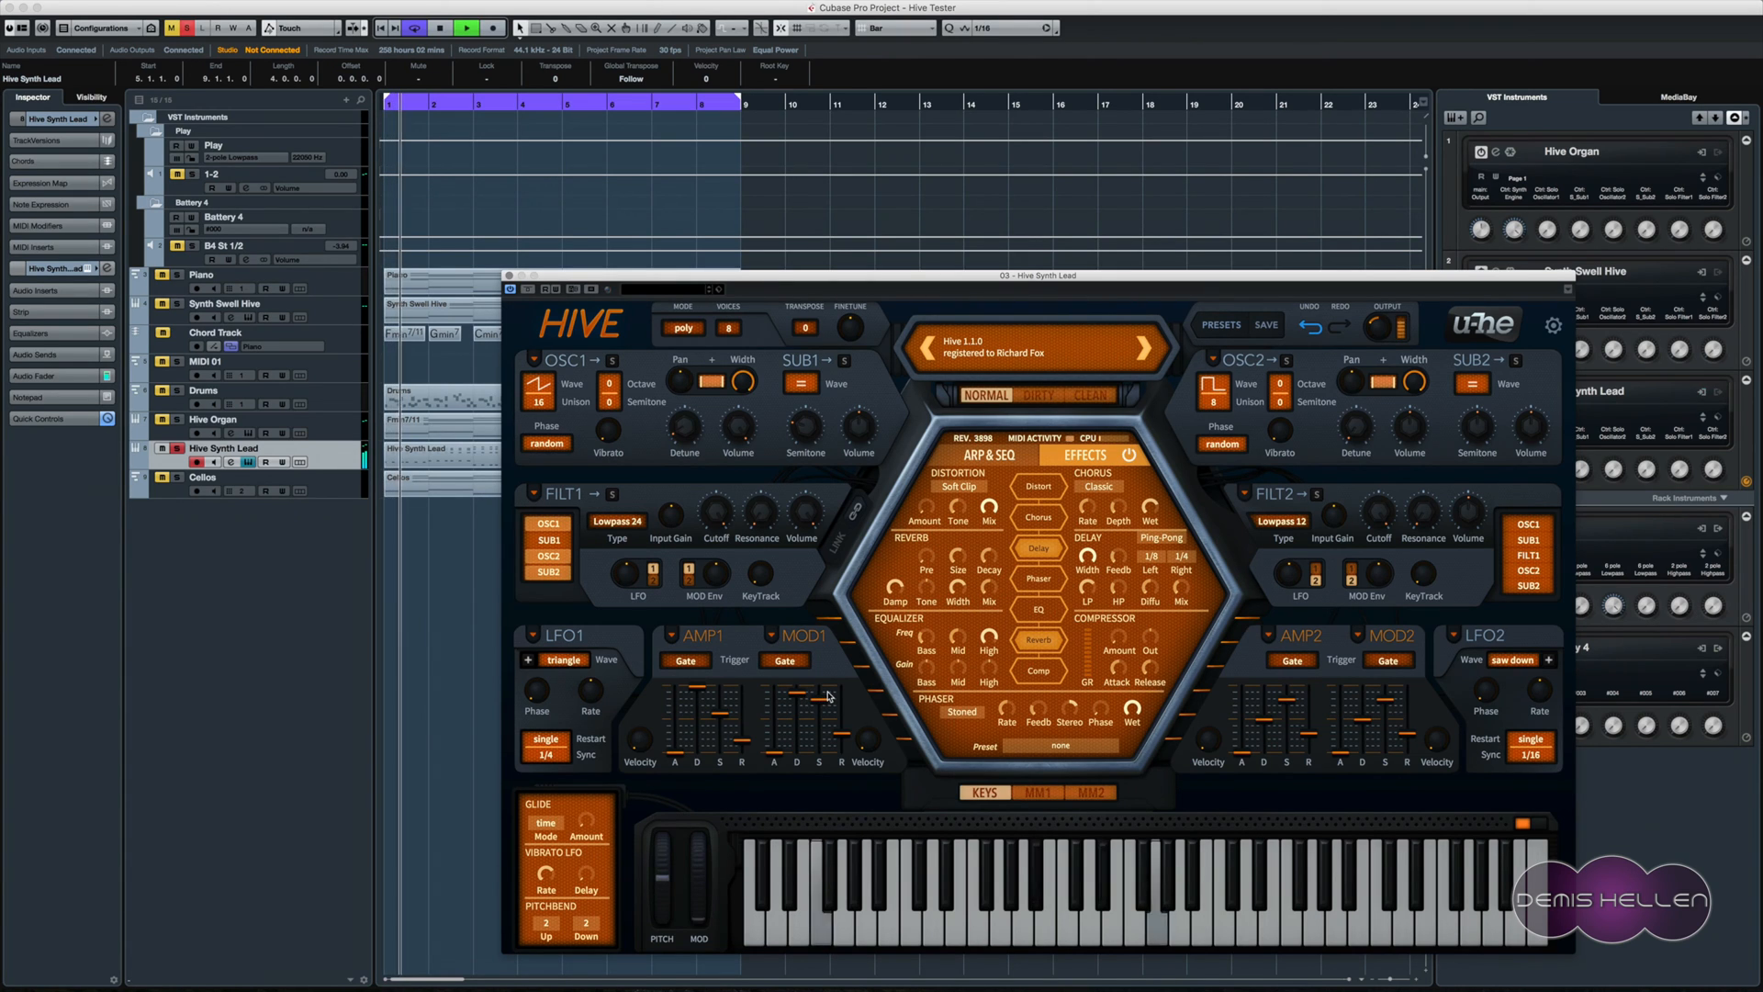
pyautogui.moveTo(829, 696)
pyautogui.mouseDown()
pyautogui.moveTo(810, 691)
pyautogui.moveTo(819, 732)
pyautogui.moveTo(797, 696)
pyautogui.mouseUp()
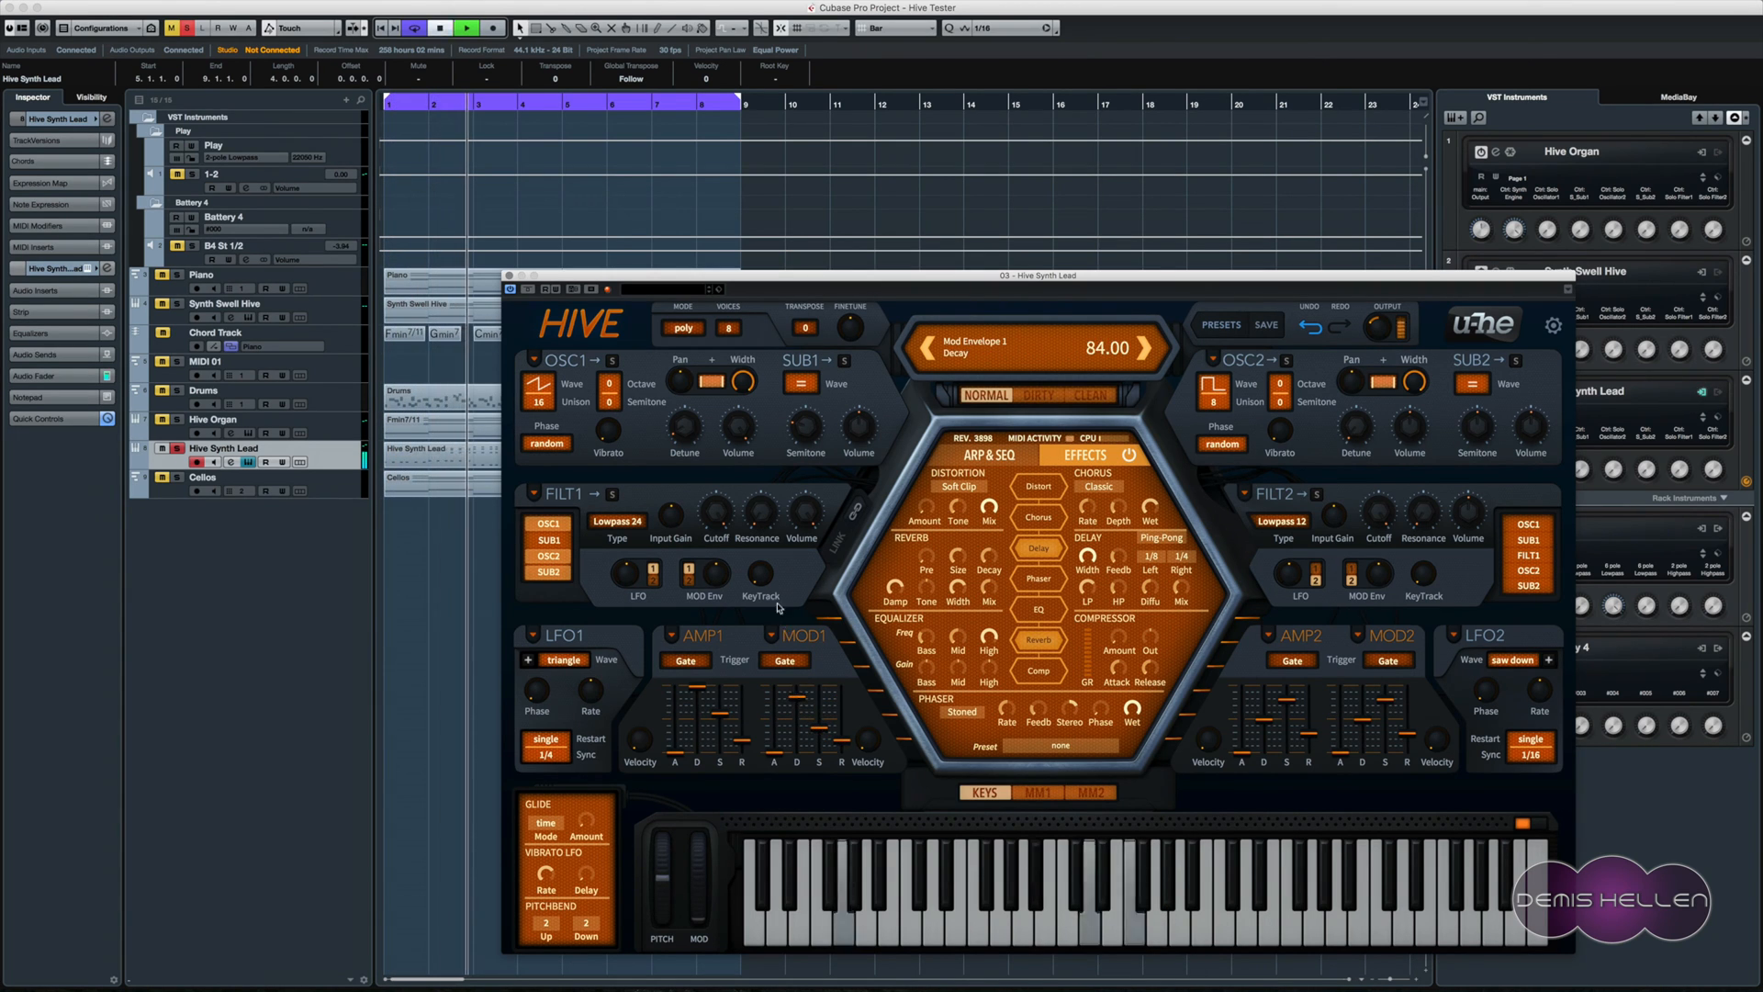
pyautogui.press('space')
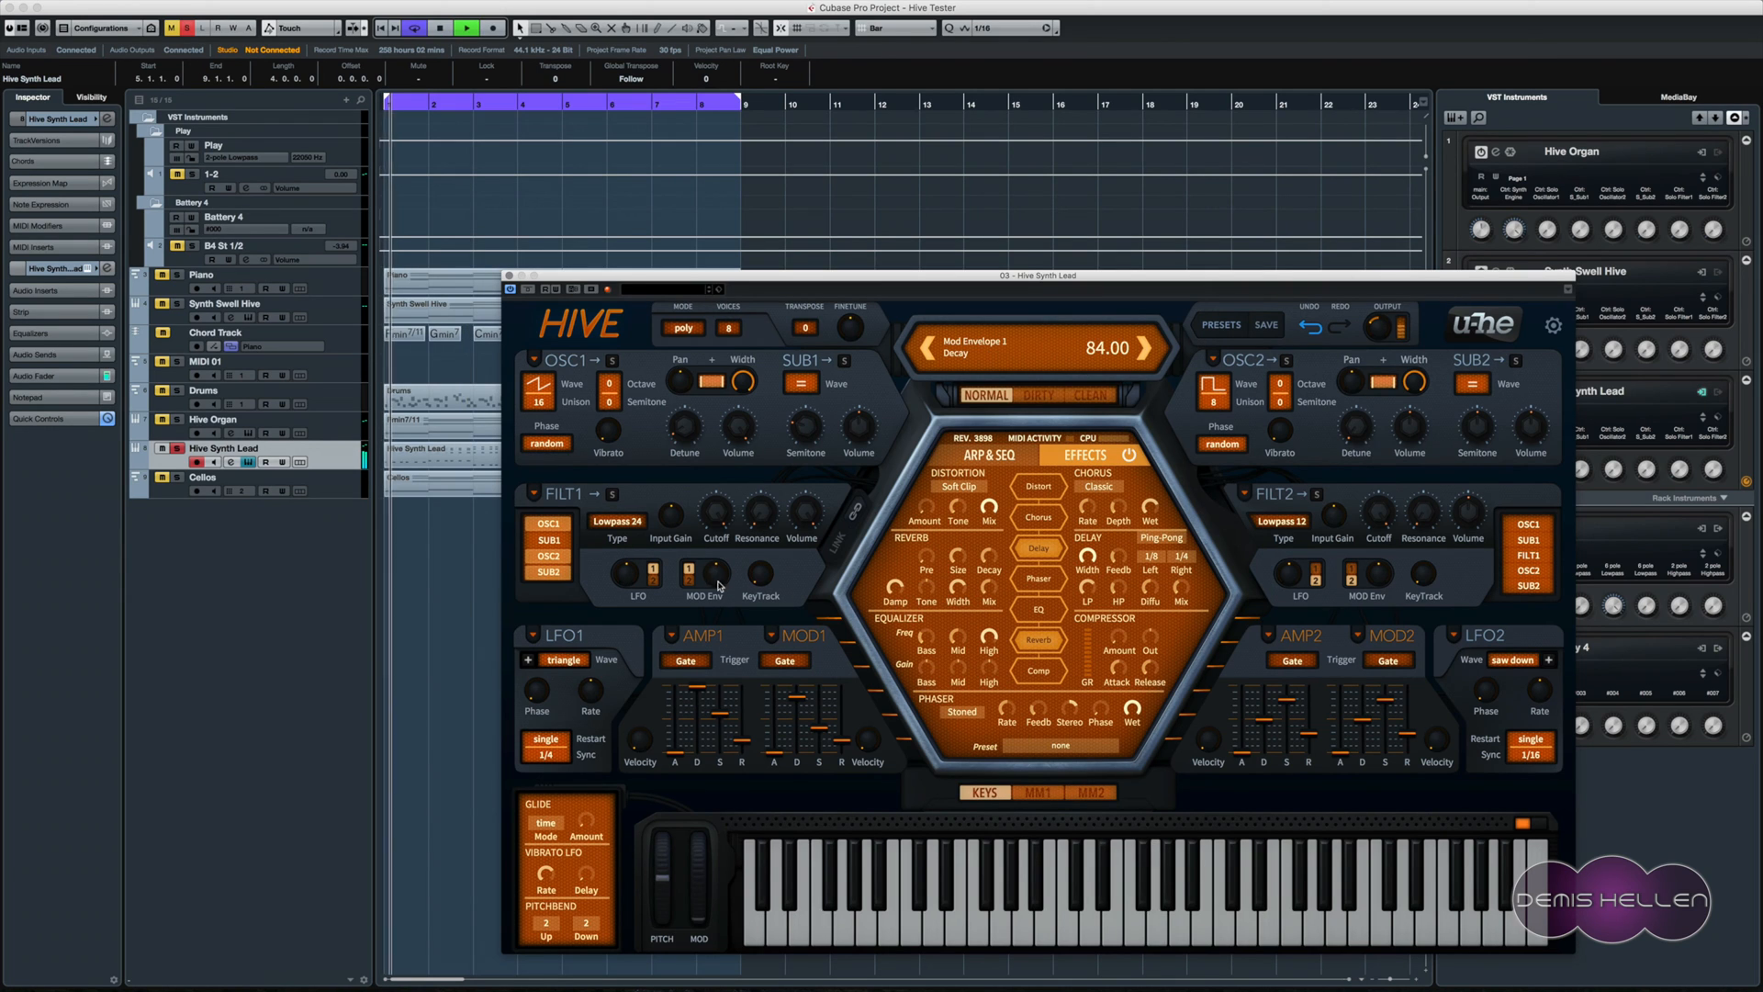
# - Set Mod Envelope 1's sustain to 57.00 and Filter 1's envelope depth to -26.00
pyautogui.moveTo(714, 577)
pyautogui.mouseDown()
pyautogui.moveTo(719, 527)
pyautogui.moveTo(714, 599)
pyautogui.mouseUp()
pyautogui.moveTo(796, 701)
pyautogui.mouseDown()
pyautogui.moveTo(797, 686)
pyautogui.moveTo(820, 719)
pyautogui.mouseUp()
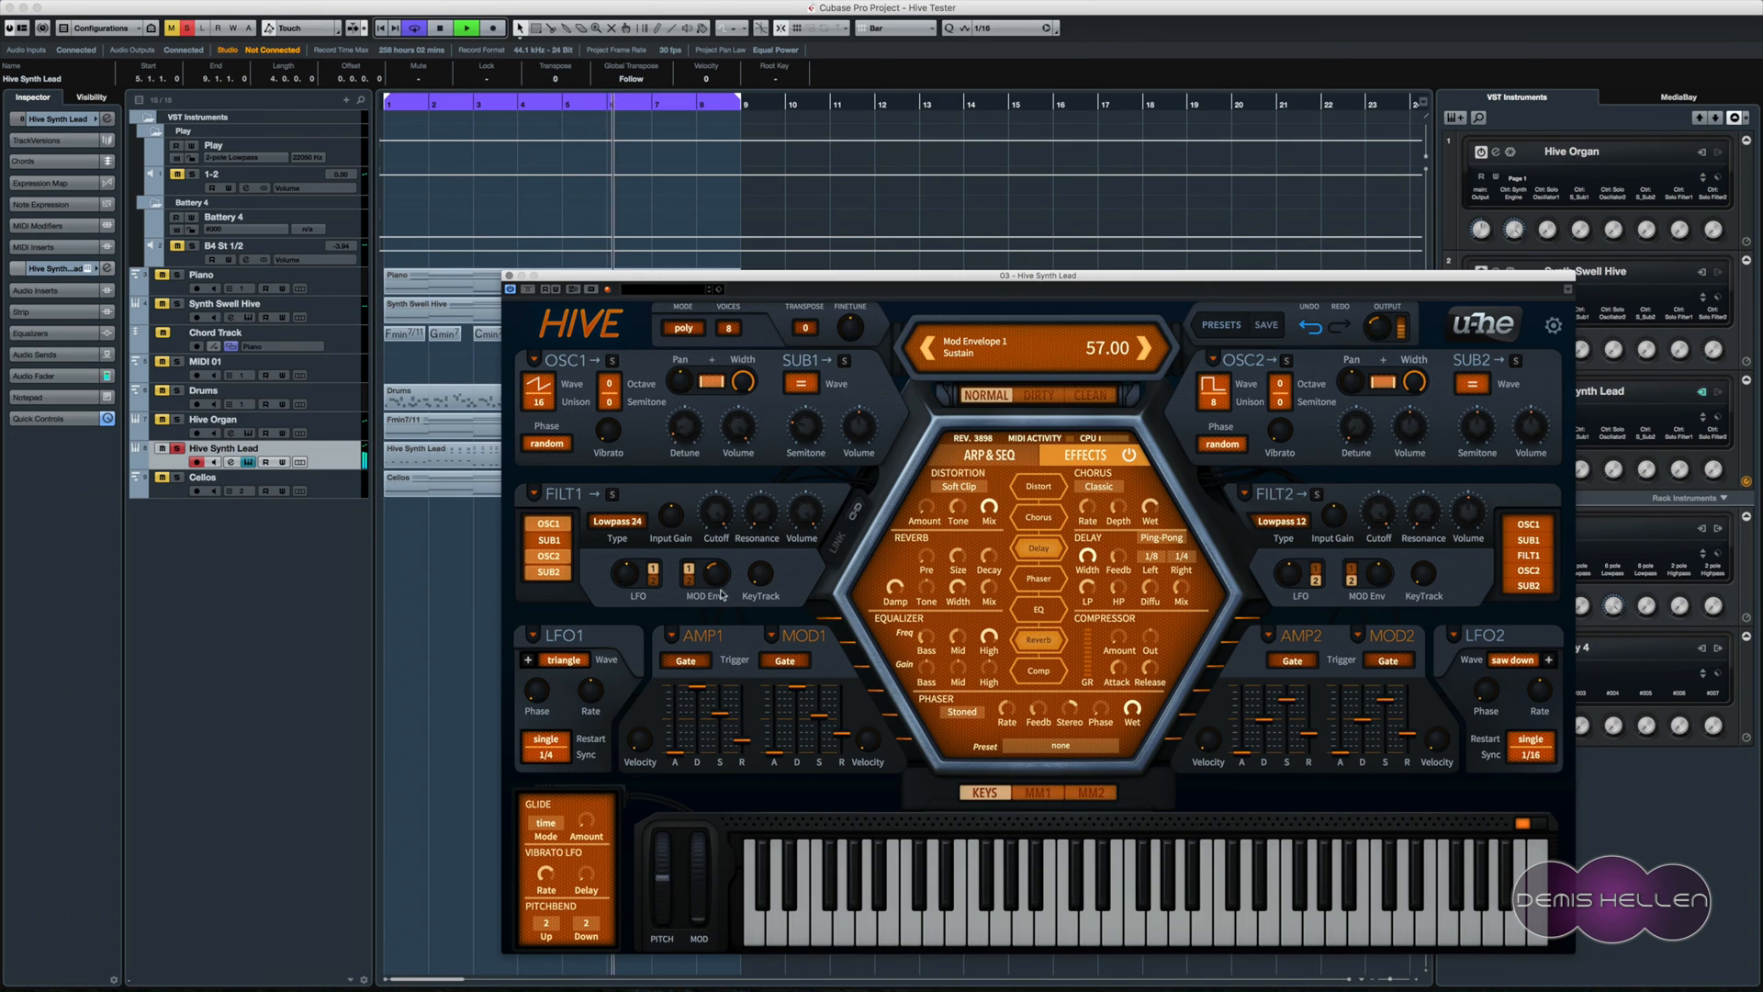
pyautogui.moveTo(722, 587)
pyautogui.mouseDown()
pyautogui.moveTo(722, 533)
pyautogui.moveTo(726, 583)
pyautogui.mouseUp()
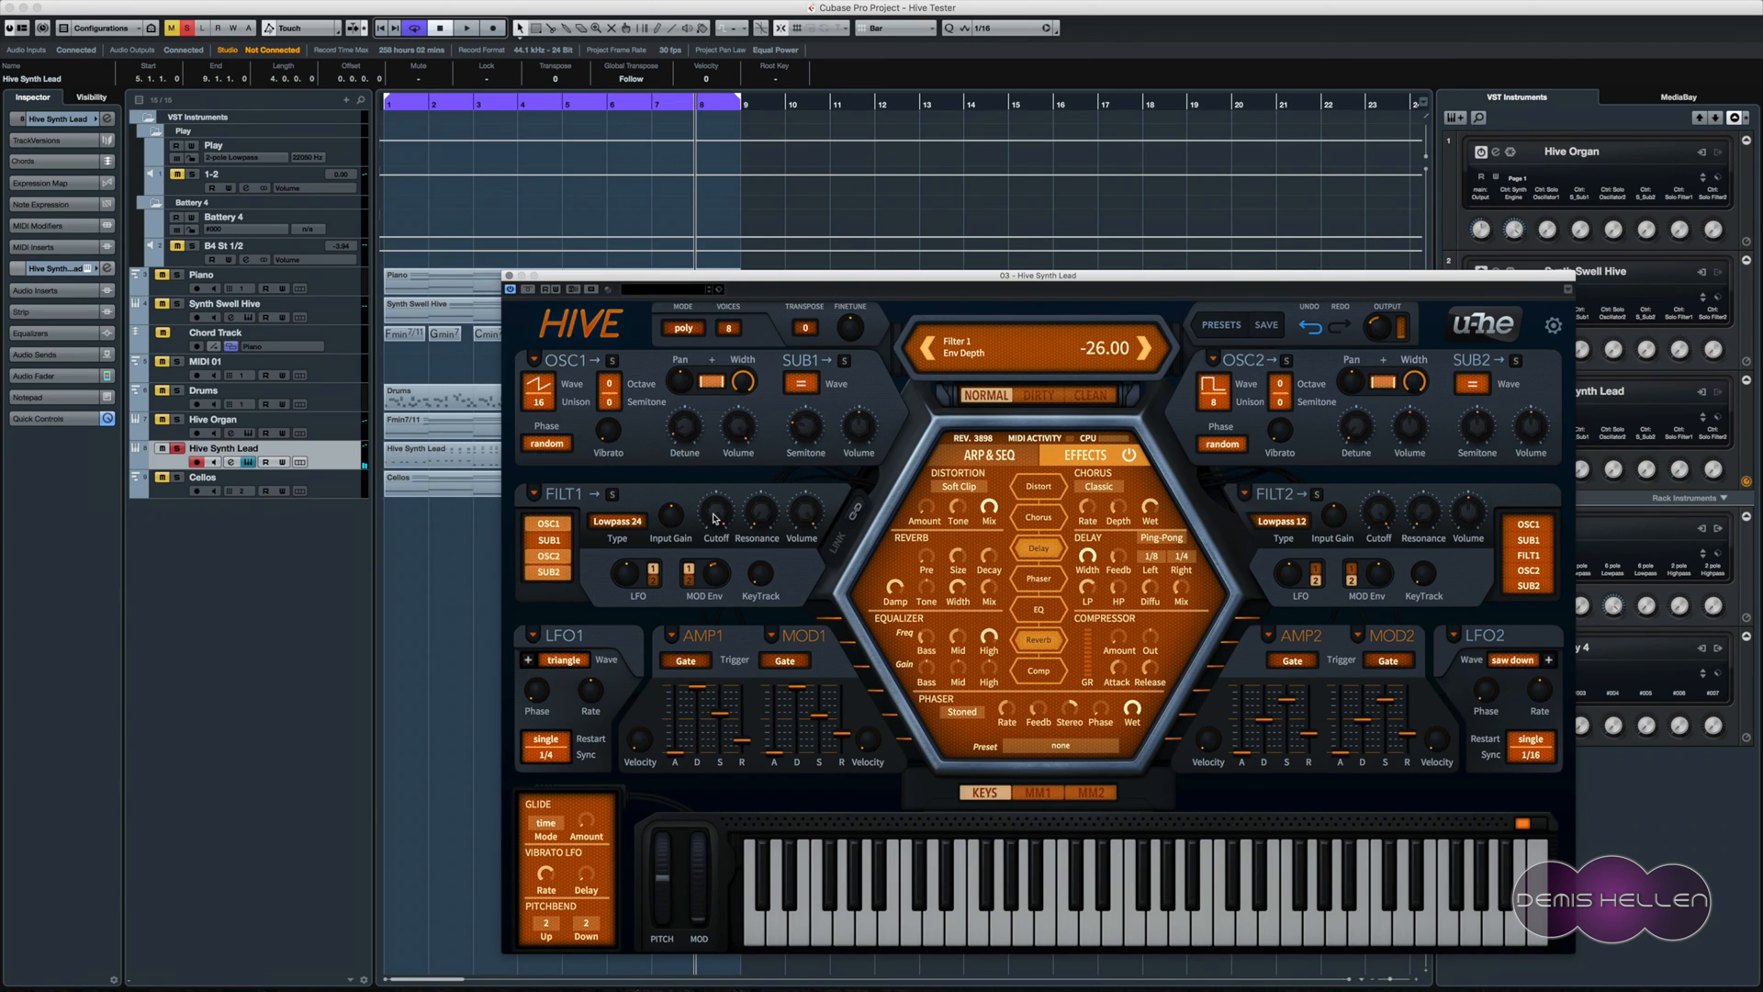
# - Set Filter 1's cutoff to 83.00 with an envelope depth of 18.00, and Mod Envelope 1's decay to 67.00, during playback
pyautogui.press('space')
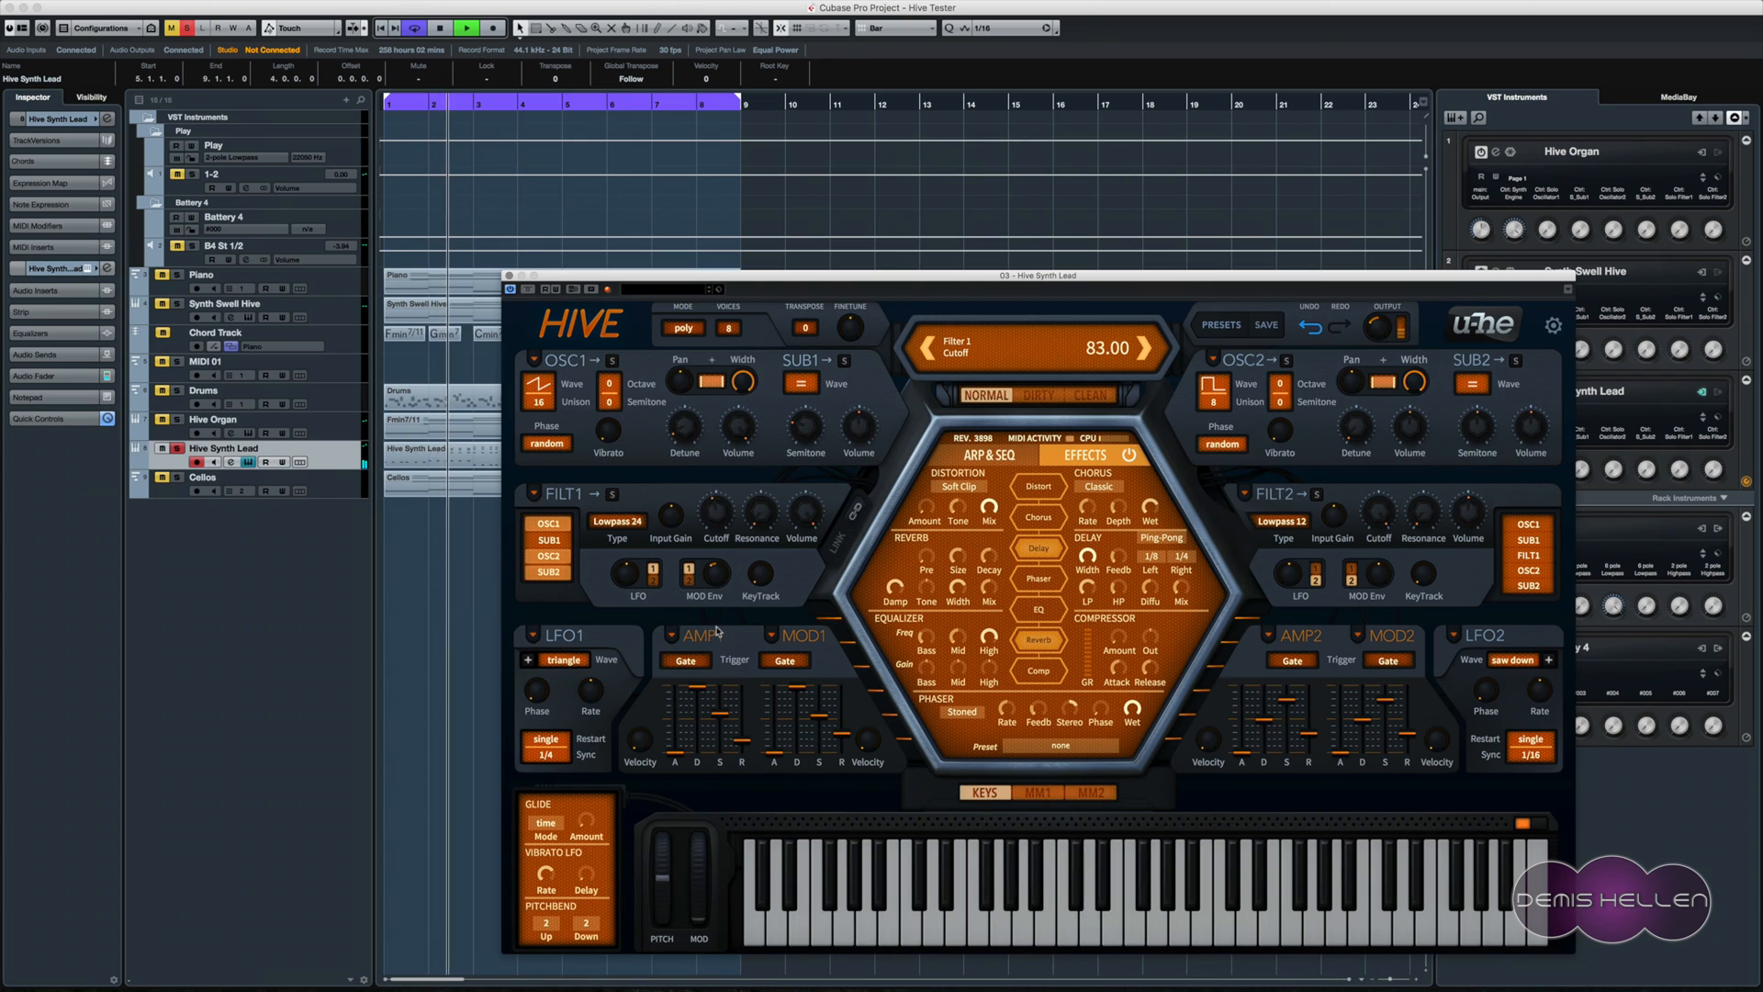
pyautogui.moveTo(717, 579); pyautogui.dragTo(724, 561)
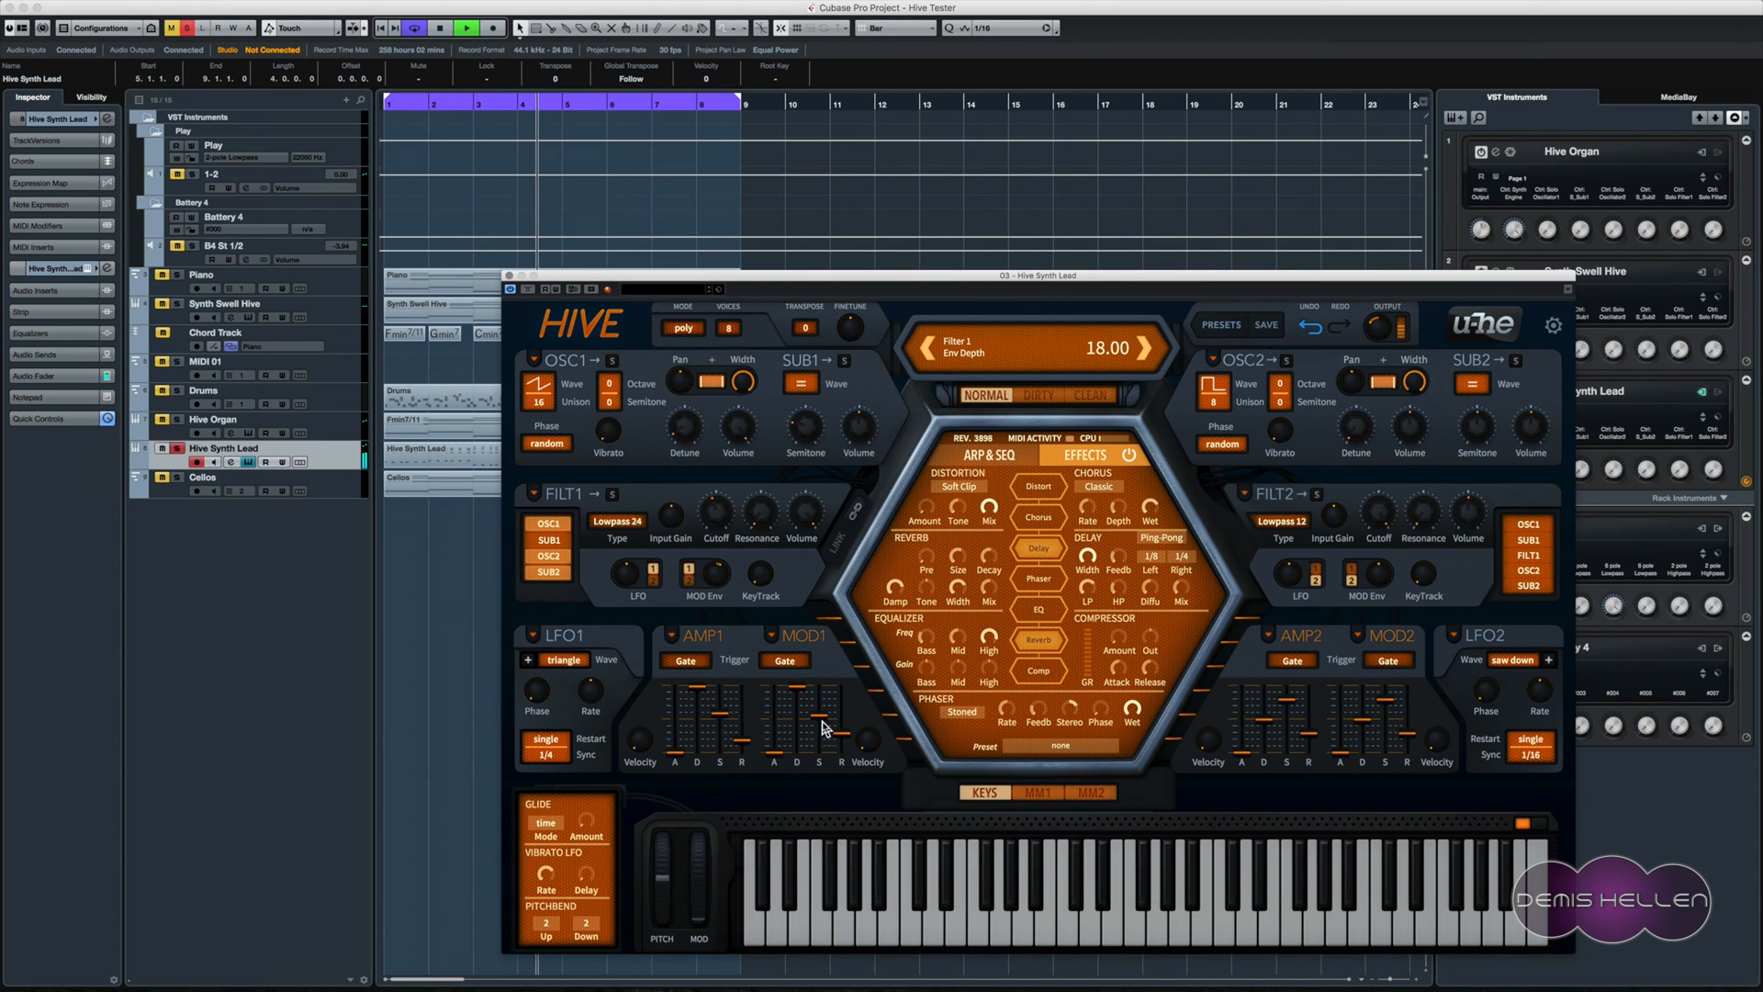
pyautogui.moveTo(819, 716)
pyautogui.mouseDown()
pyautogui.moveTo(840, 747)
pyautogui.moveTo(800, 713)
pyautogui.moveTo(818, 748)
pyautogui.moveTo(804, 715)
pyautogui.mouseUp()
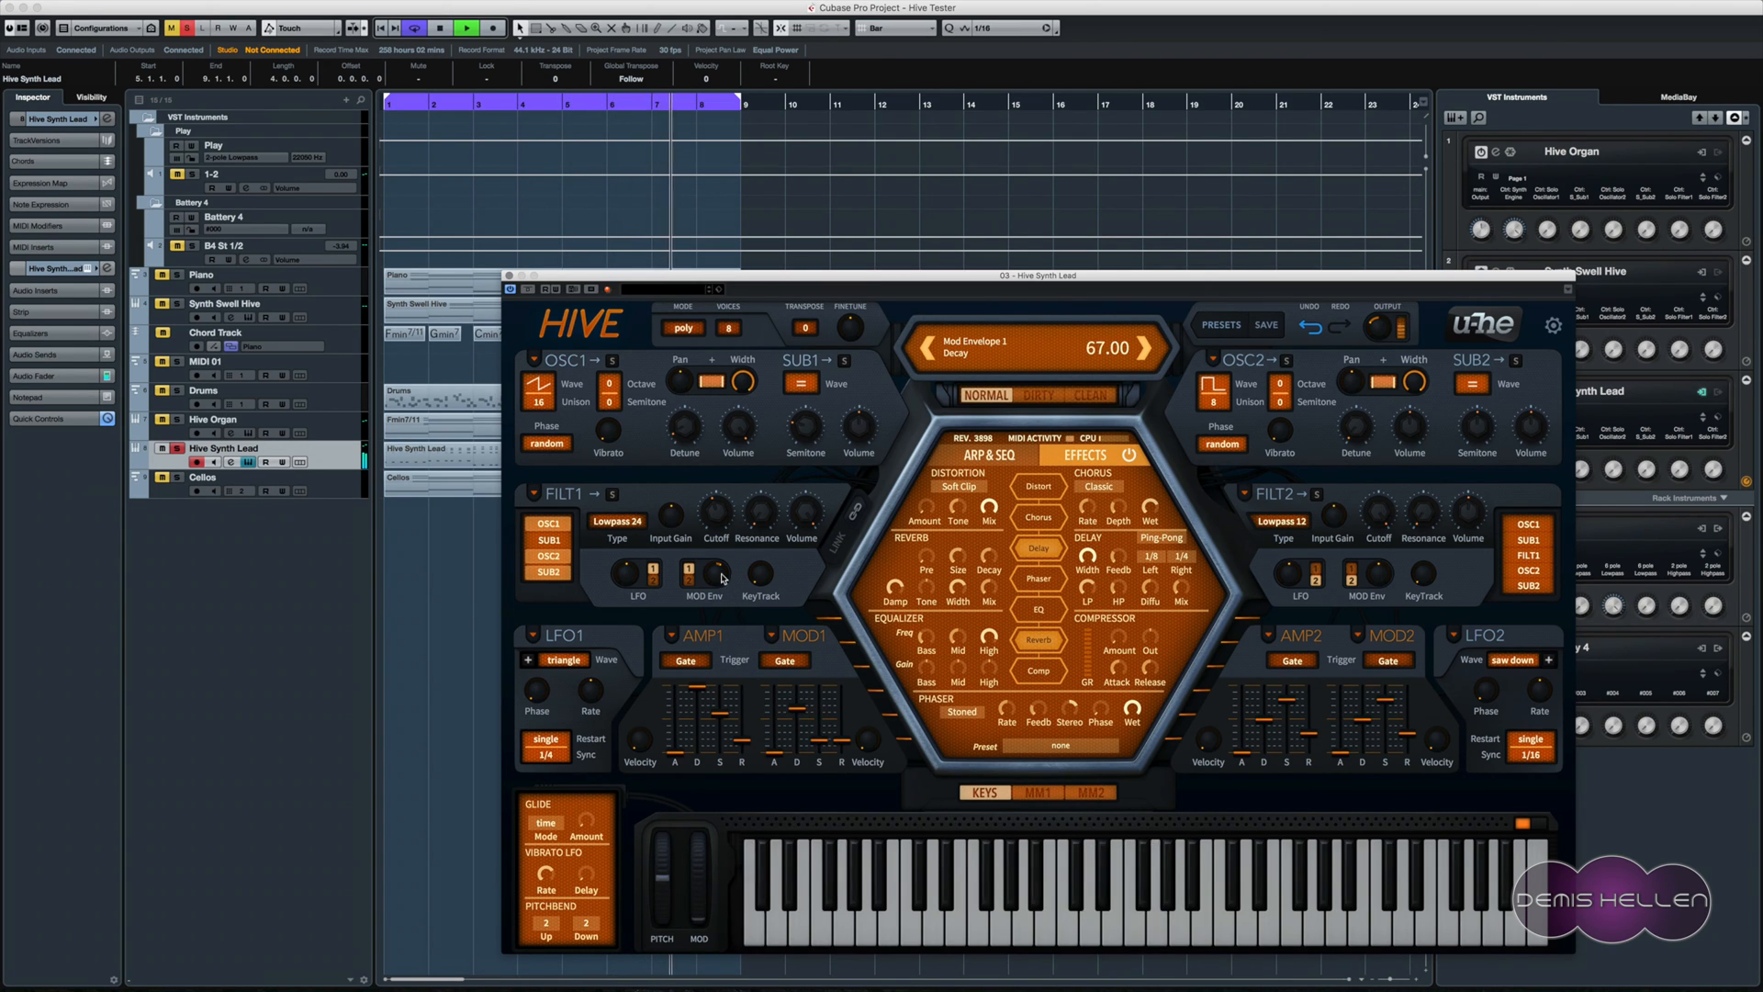
# - Adjust Filter 1's modulation knobs and raise its cutoff to 144.50 while the lead plays
pyautogui.moveTo(722, 576); pyautogui.dragTo(761, 529)
pyautogui.moveTo(630, 580); pyautogui.dragTo(719, 577)
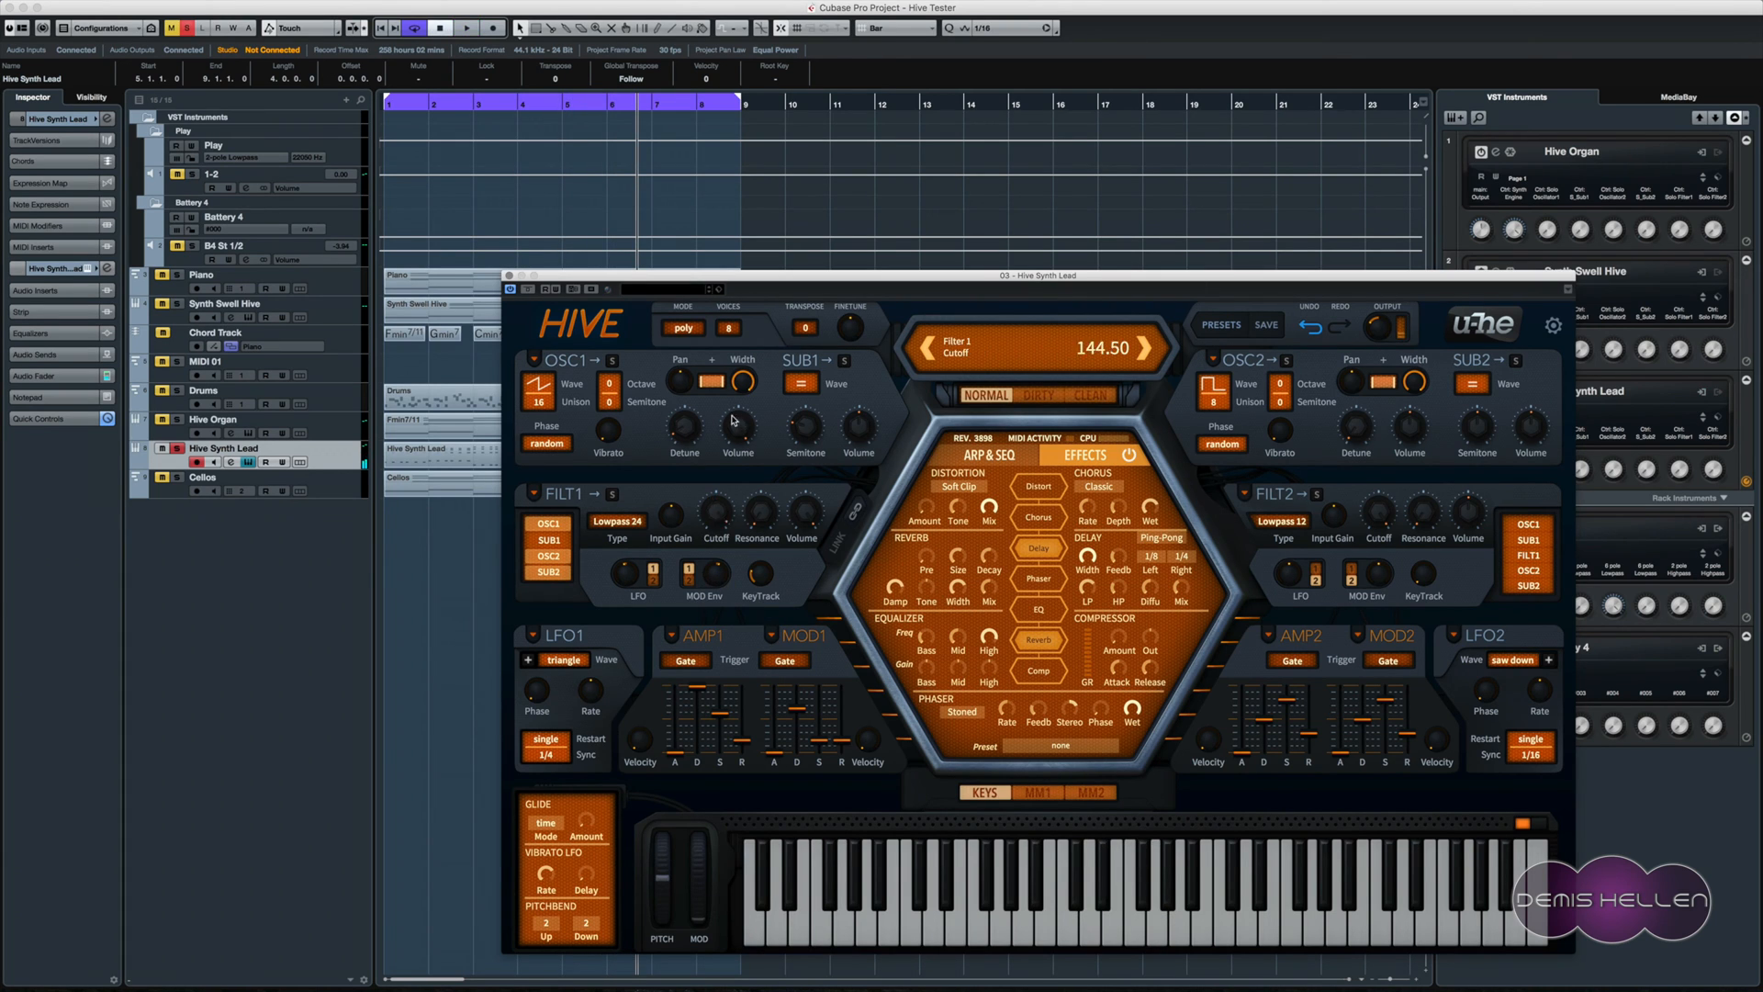
# - Vary Filter 1's envelope depth during playback and set Mod Envelope 1's attack to 0.00
pyautogui.press('space')
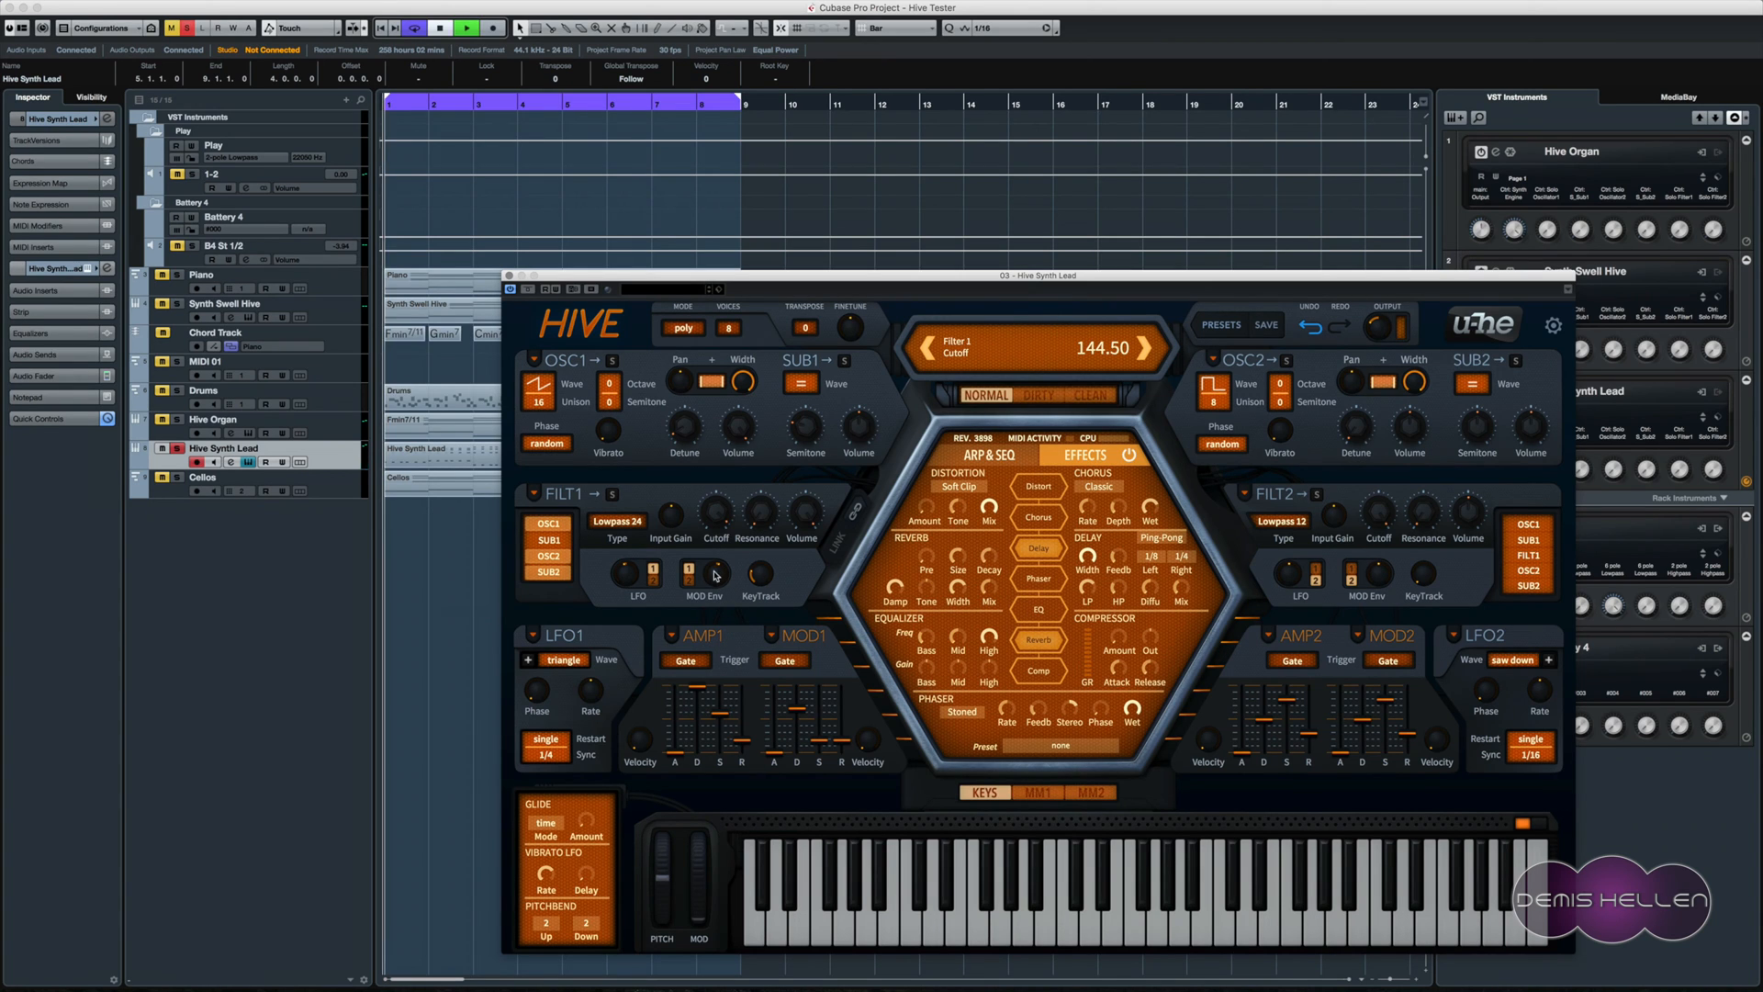
pyautogui.moveTo(718, 574); pyautogui.dragTo(707, 602)
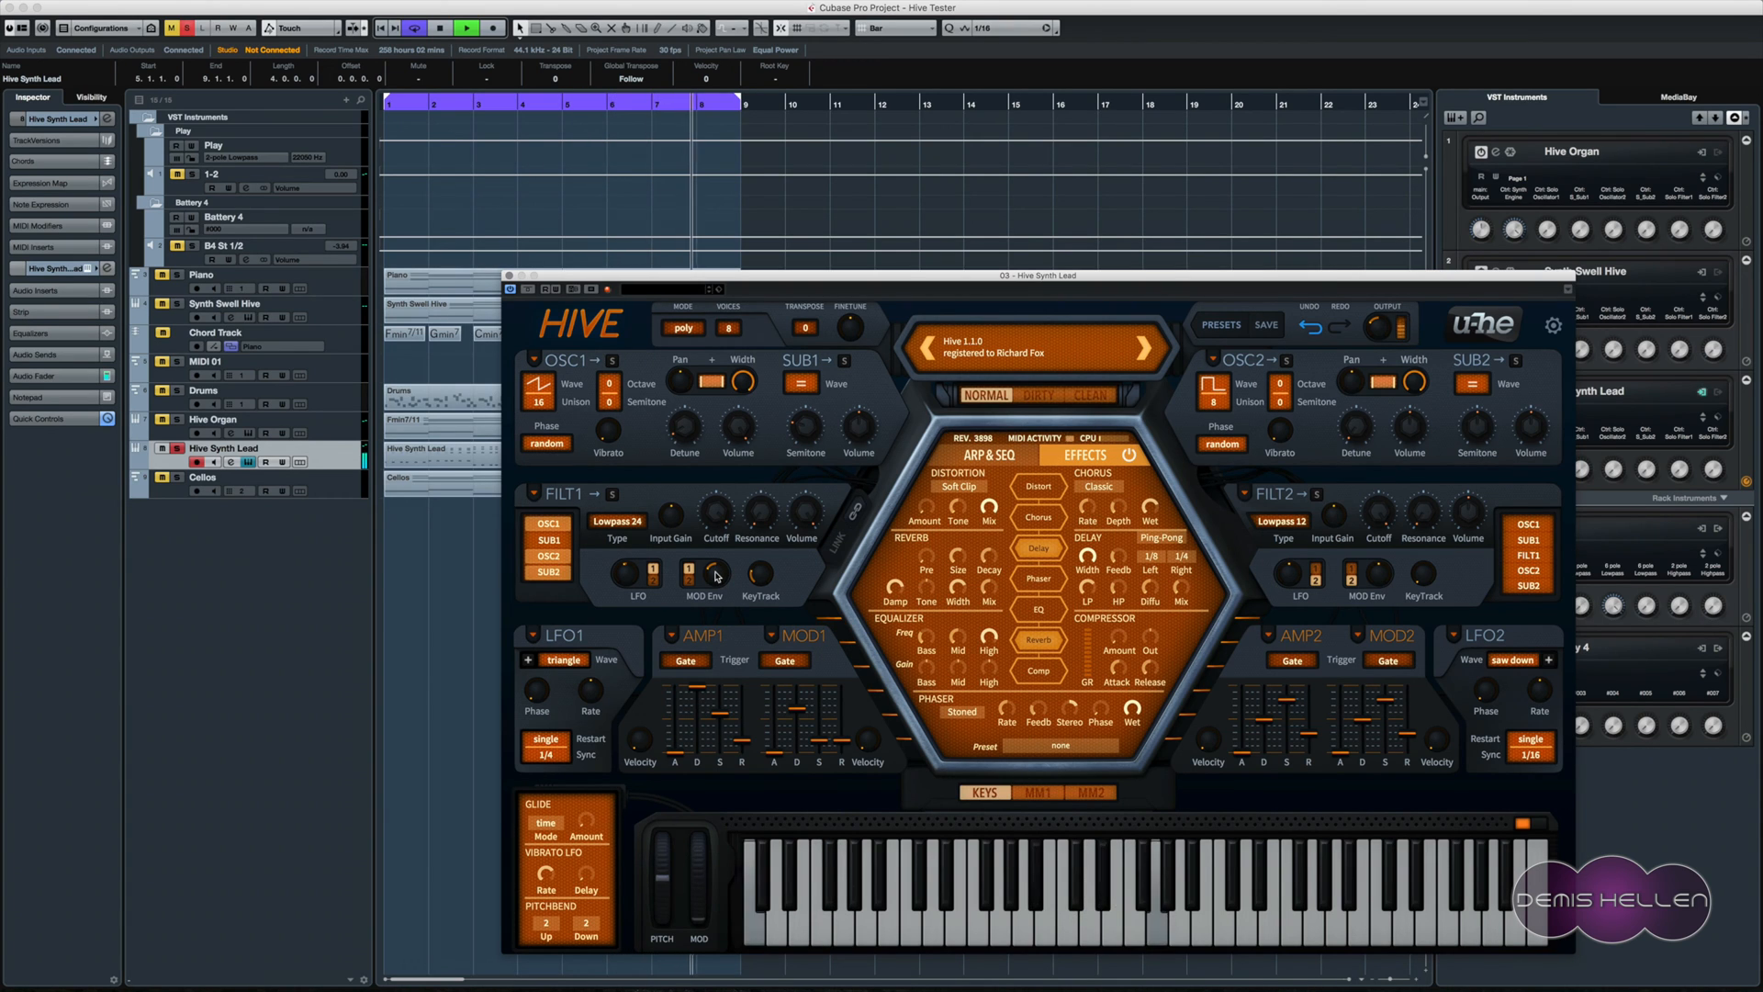
pyautogui.moveTo(777, 751)
pyautogui.mouseDown()
pyautogui.moveTo(778, 732)
pyautogui.moveTo(776, 760)
pyautogui.mouseUp()
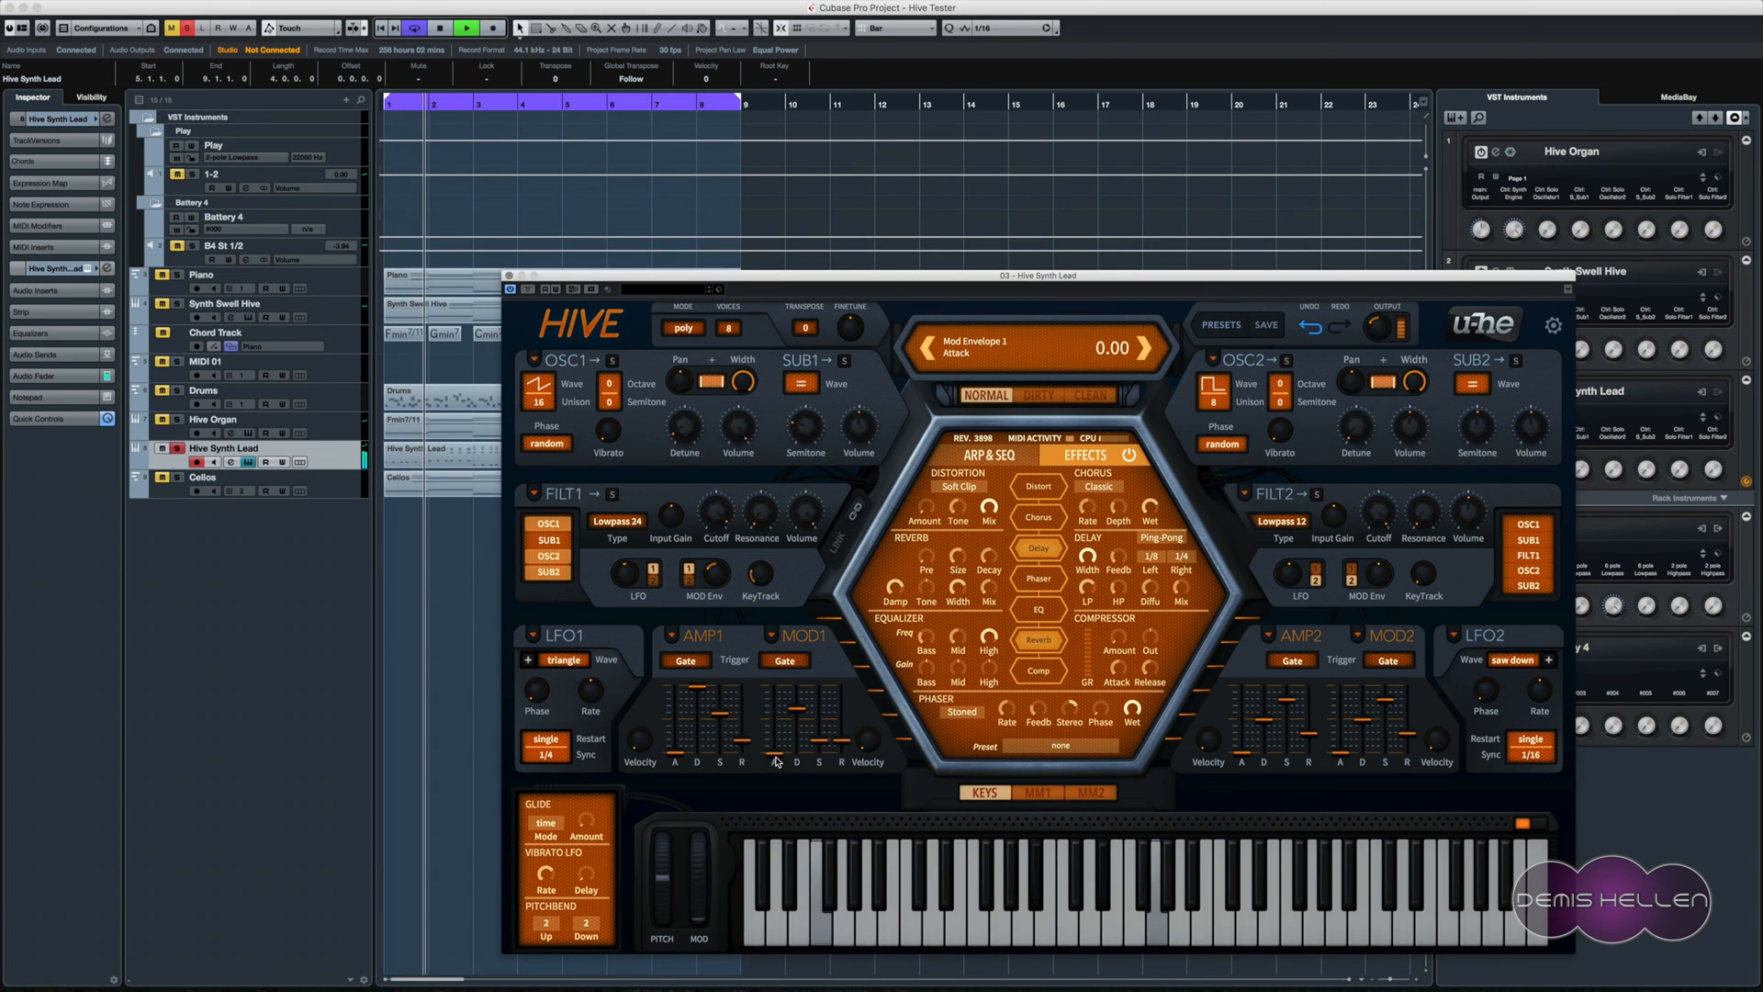
pyautogui.press('space')
pyautogui.press('space')
pyautogui.moveTo(725, 588); pyautogui.dragTo(714, 611)
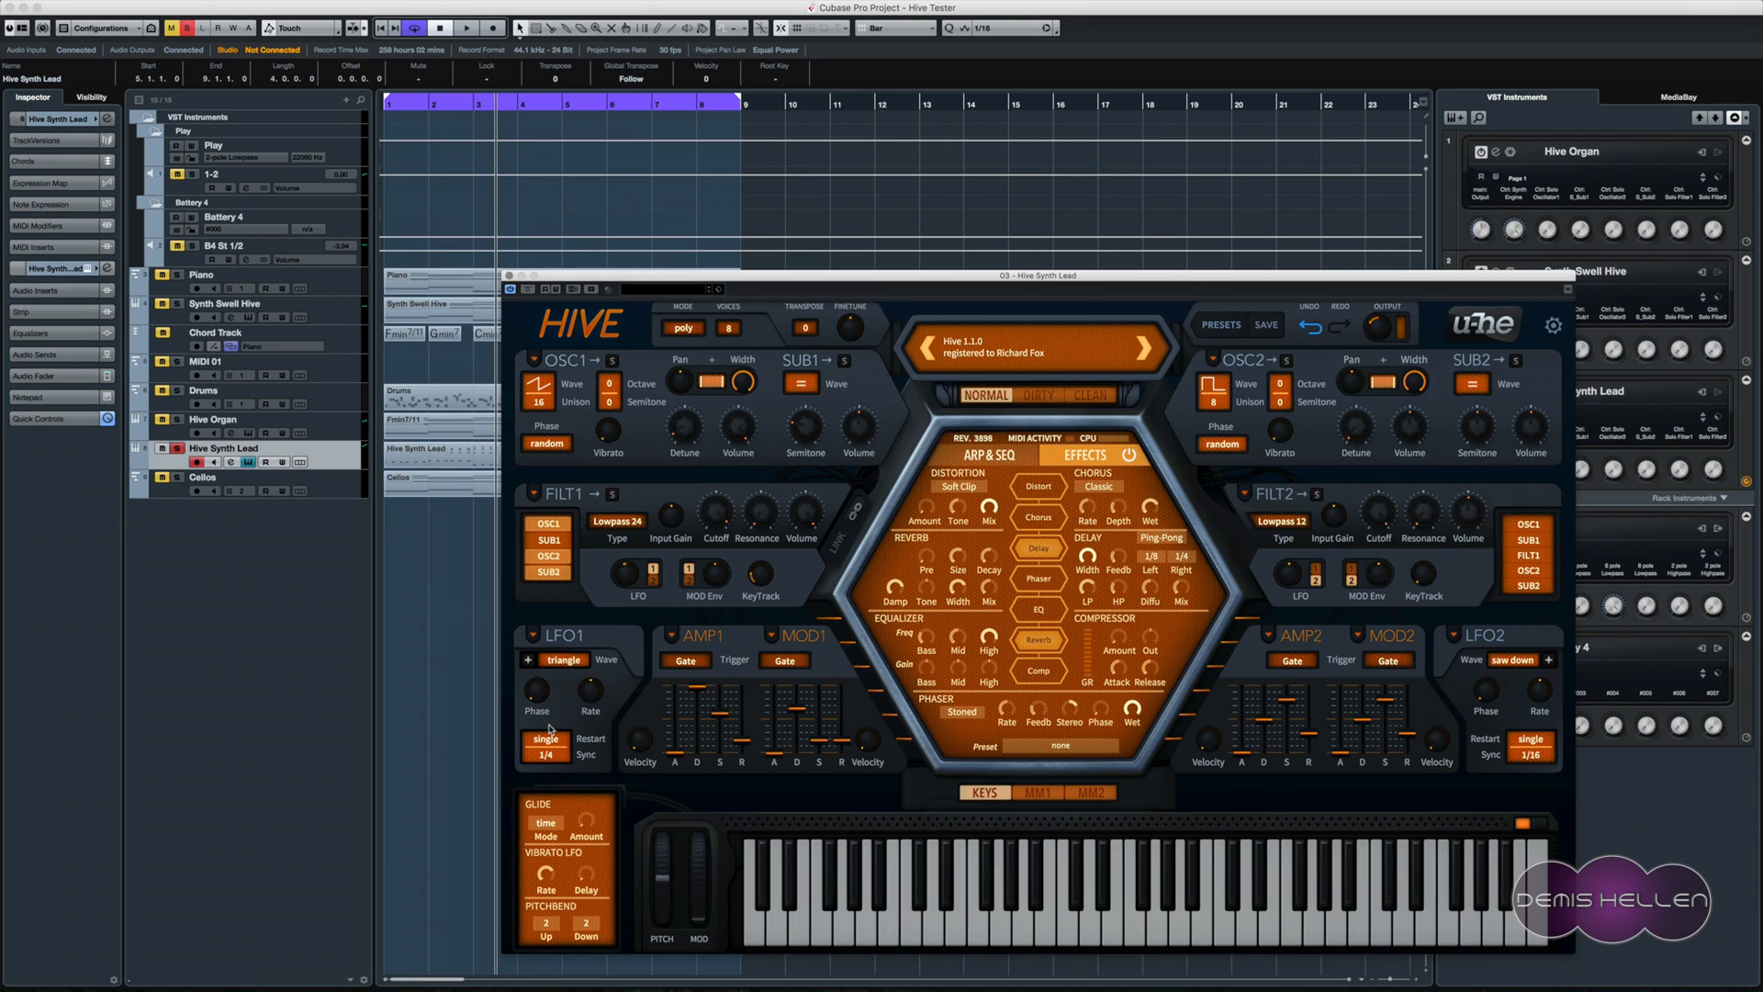
# - Review the waveforms available for LFO 1 and keep triangle
pyautogui.click(573, 662)
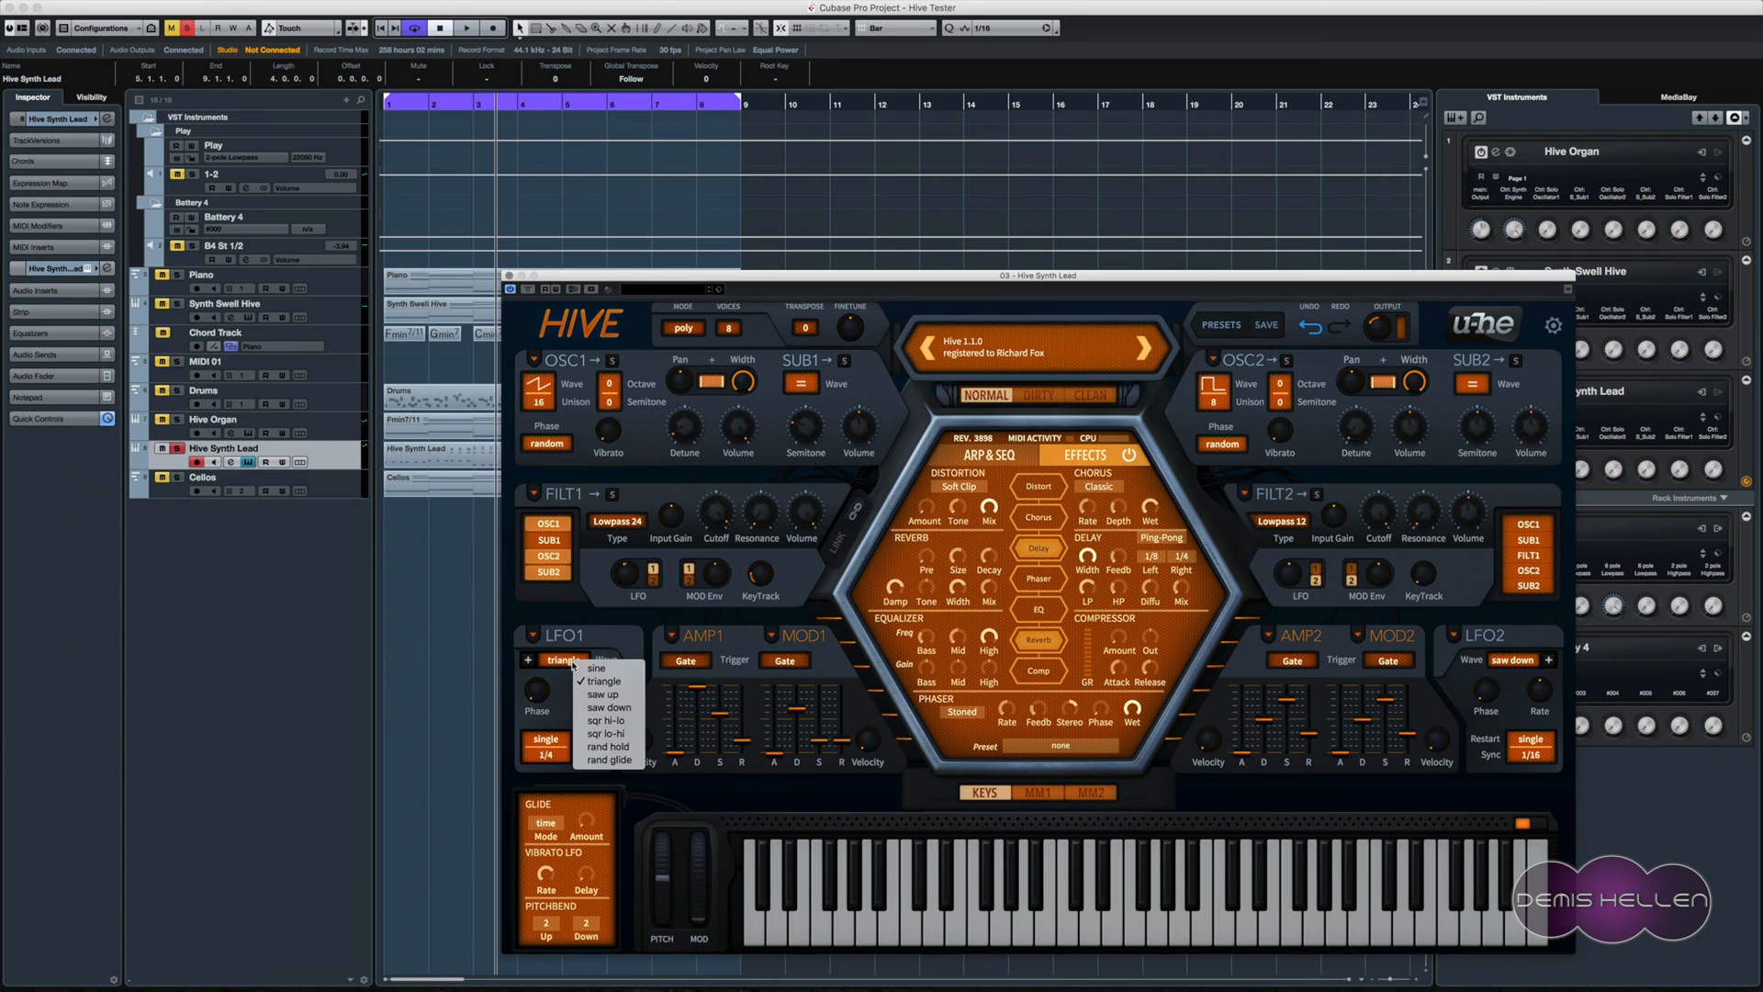
pyautogui.click(557, 684)
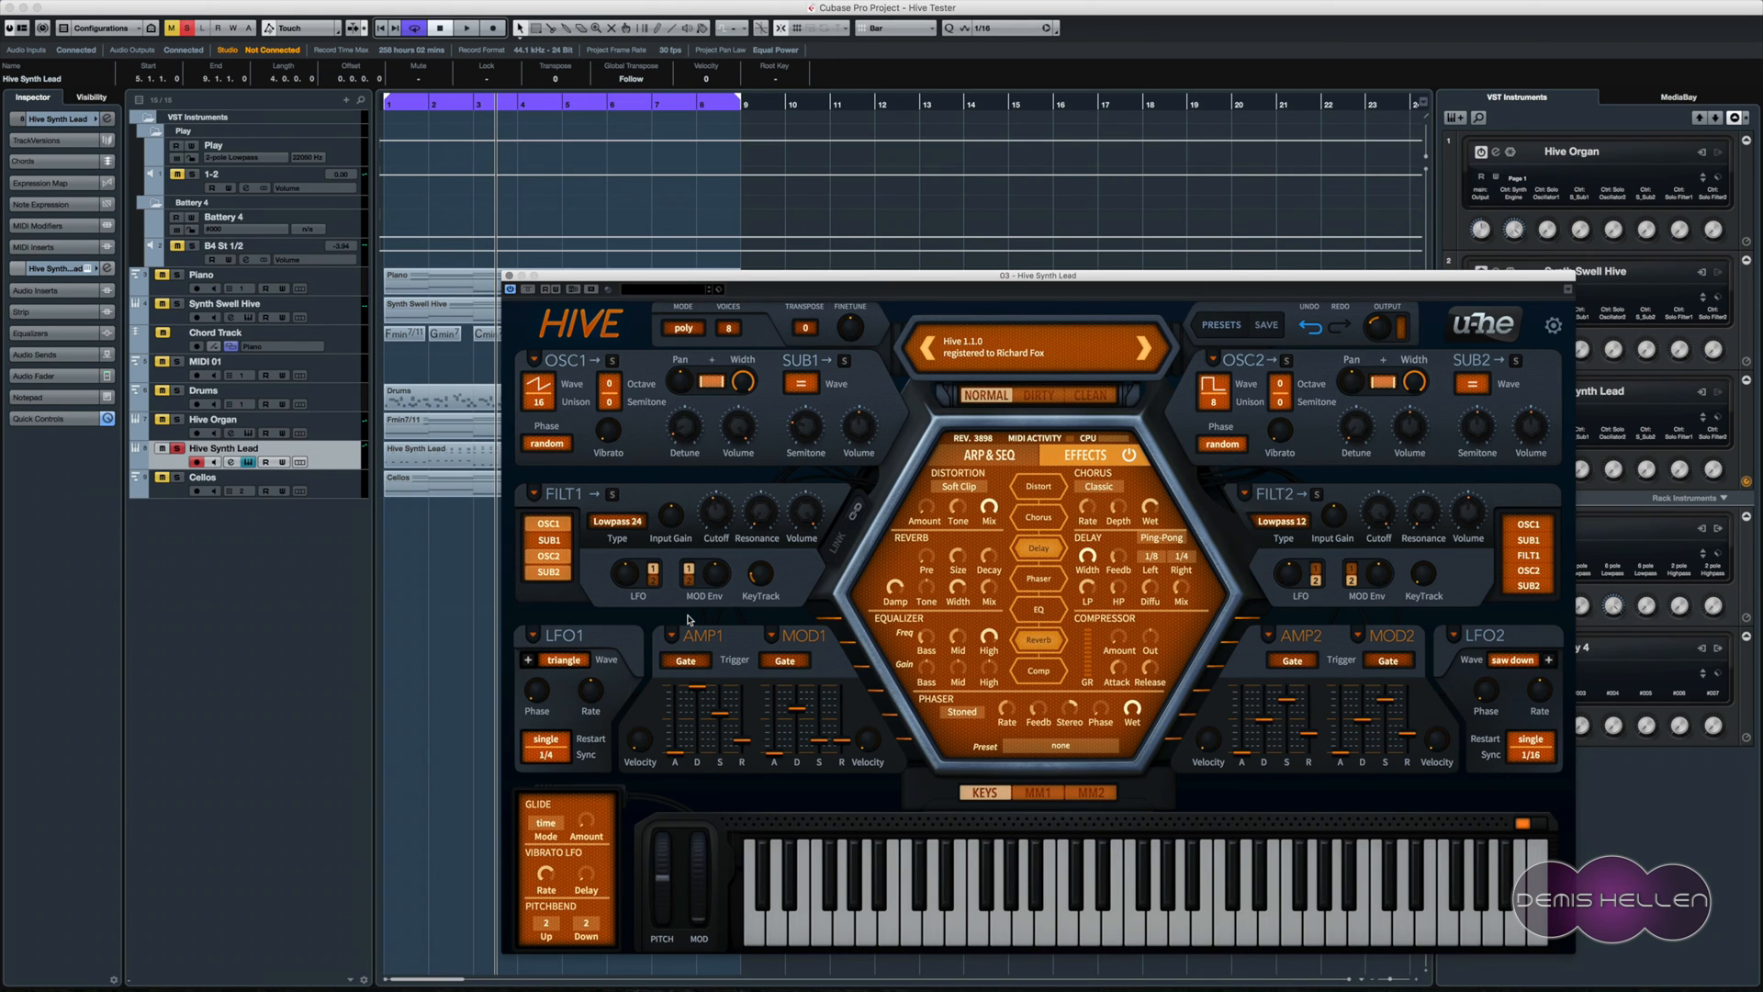
# - Set Filter 1's LFO depth to -28.00 while the lead plays, and adjust the filter's cutoff
pyautogui.press('space')
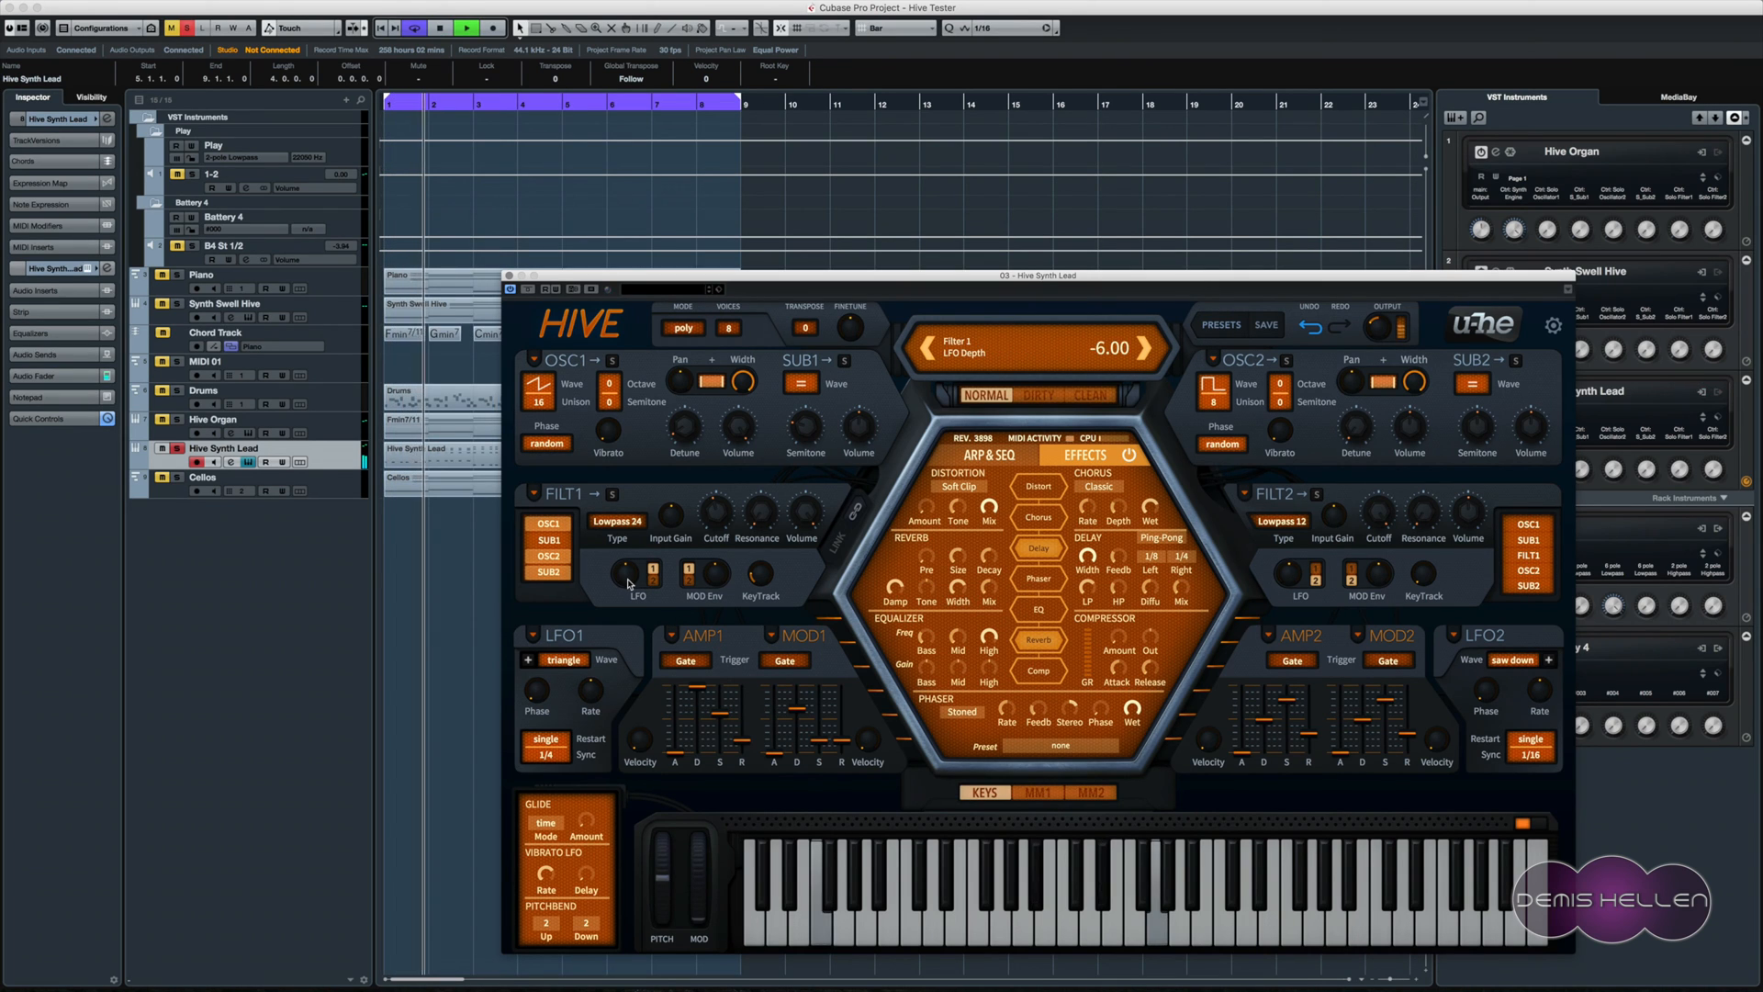
pyautogui.scroll(-3, 628, 582)
pyautogui.scroll(-3, 628, 582)
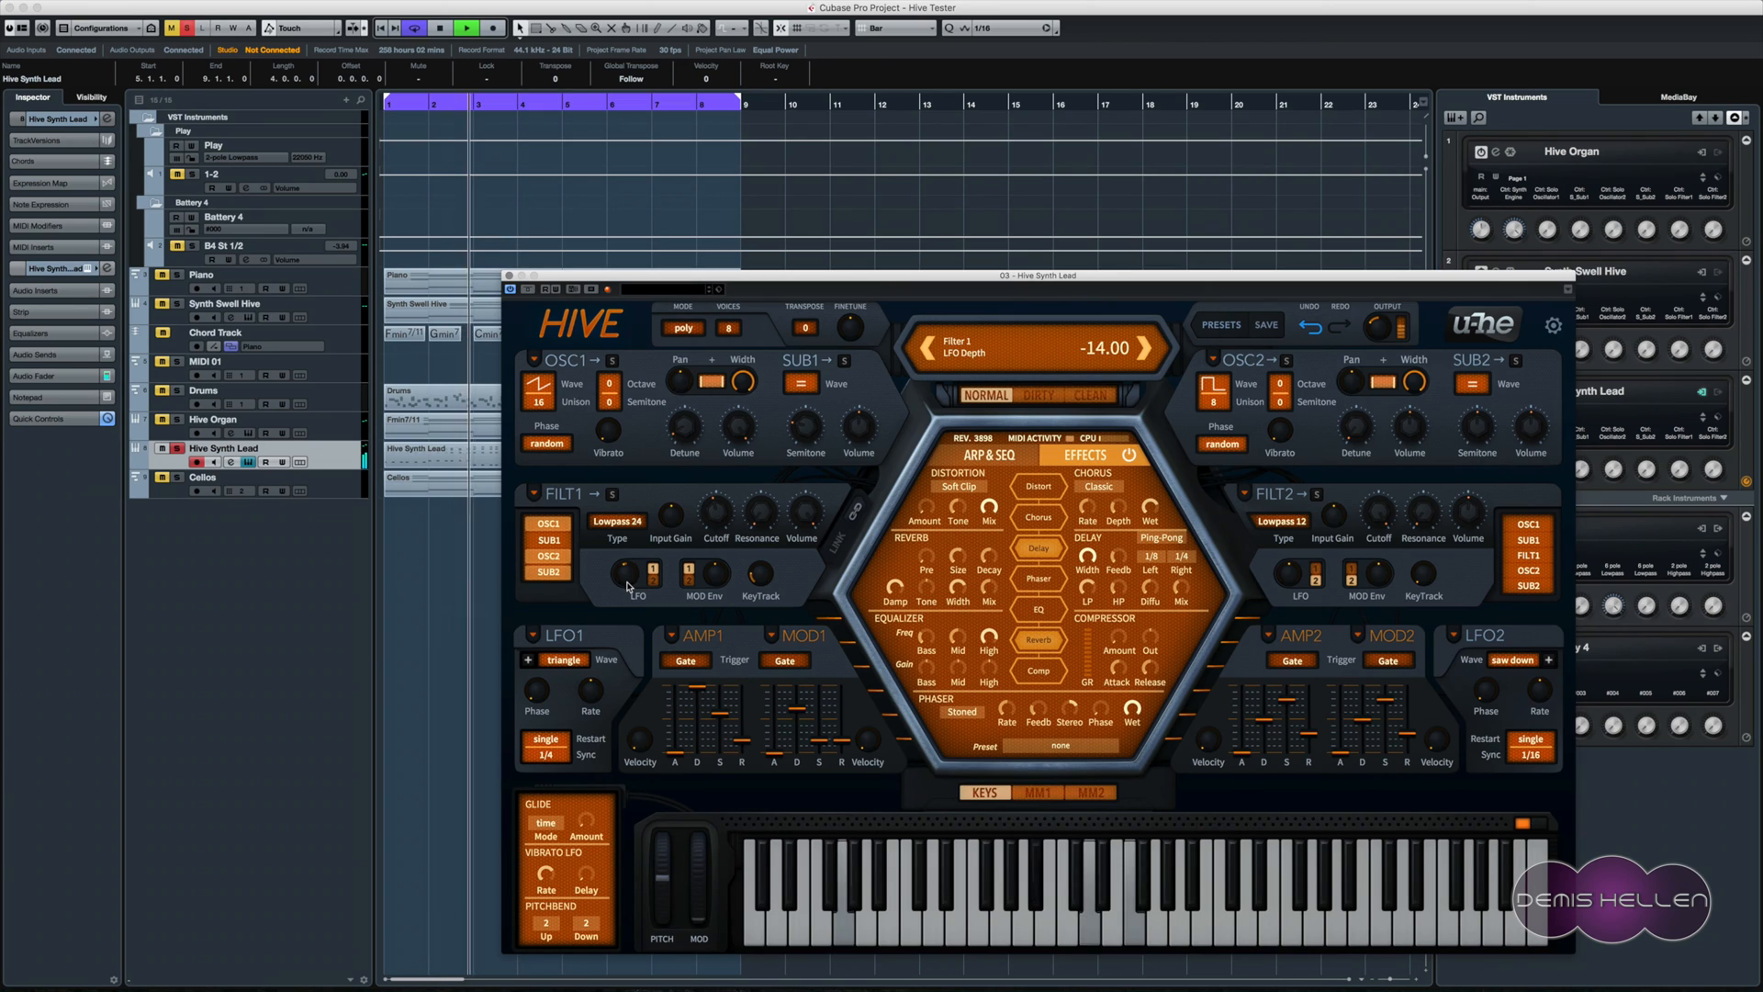
pyautogui.scroll(-7, 629, 588)
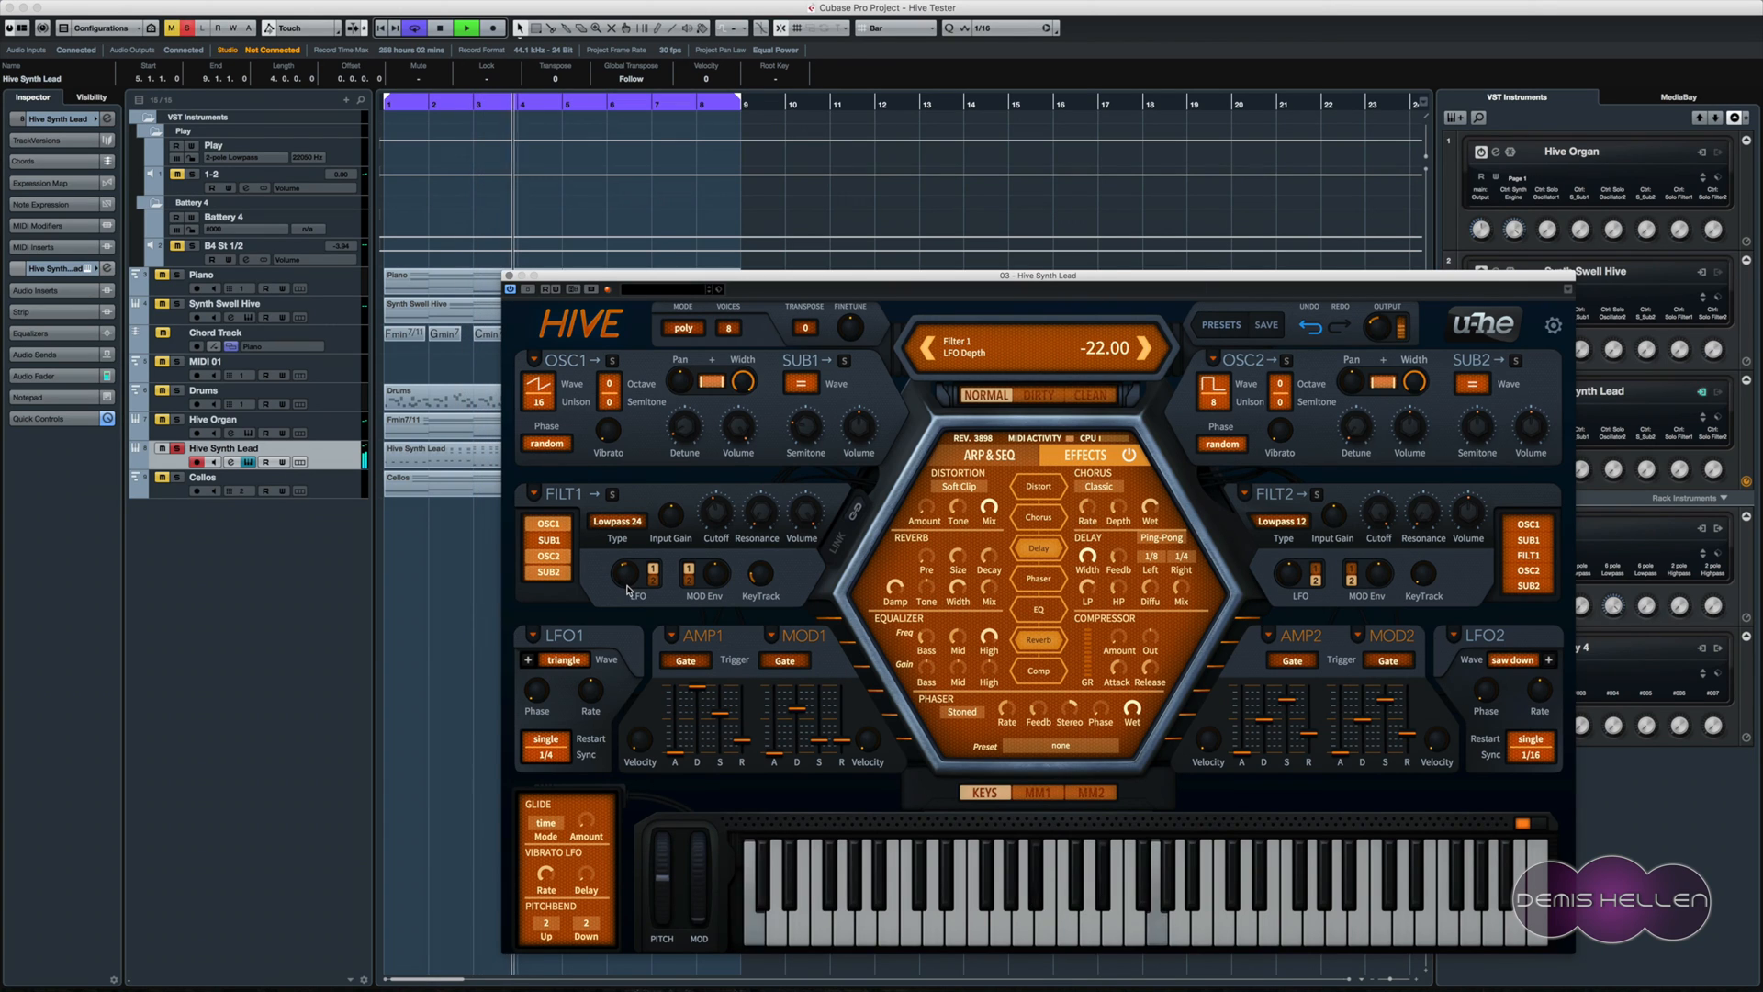
pyautogui.moveTo(628, 595)
pyautogui.mouseDown()
pyautogui.moveTo(625, 616)
pyautogui.moveTo(625, 591)
pyautogui.mouseUp()
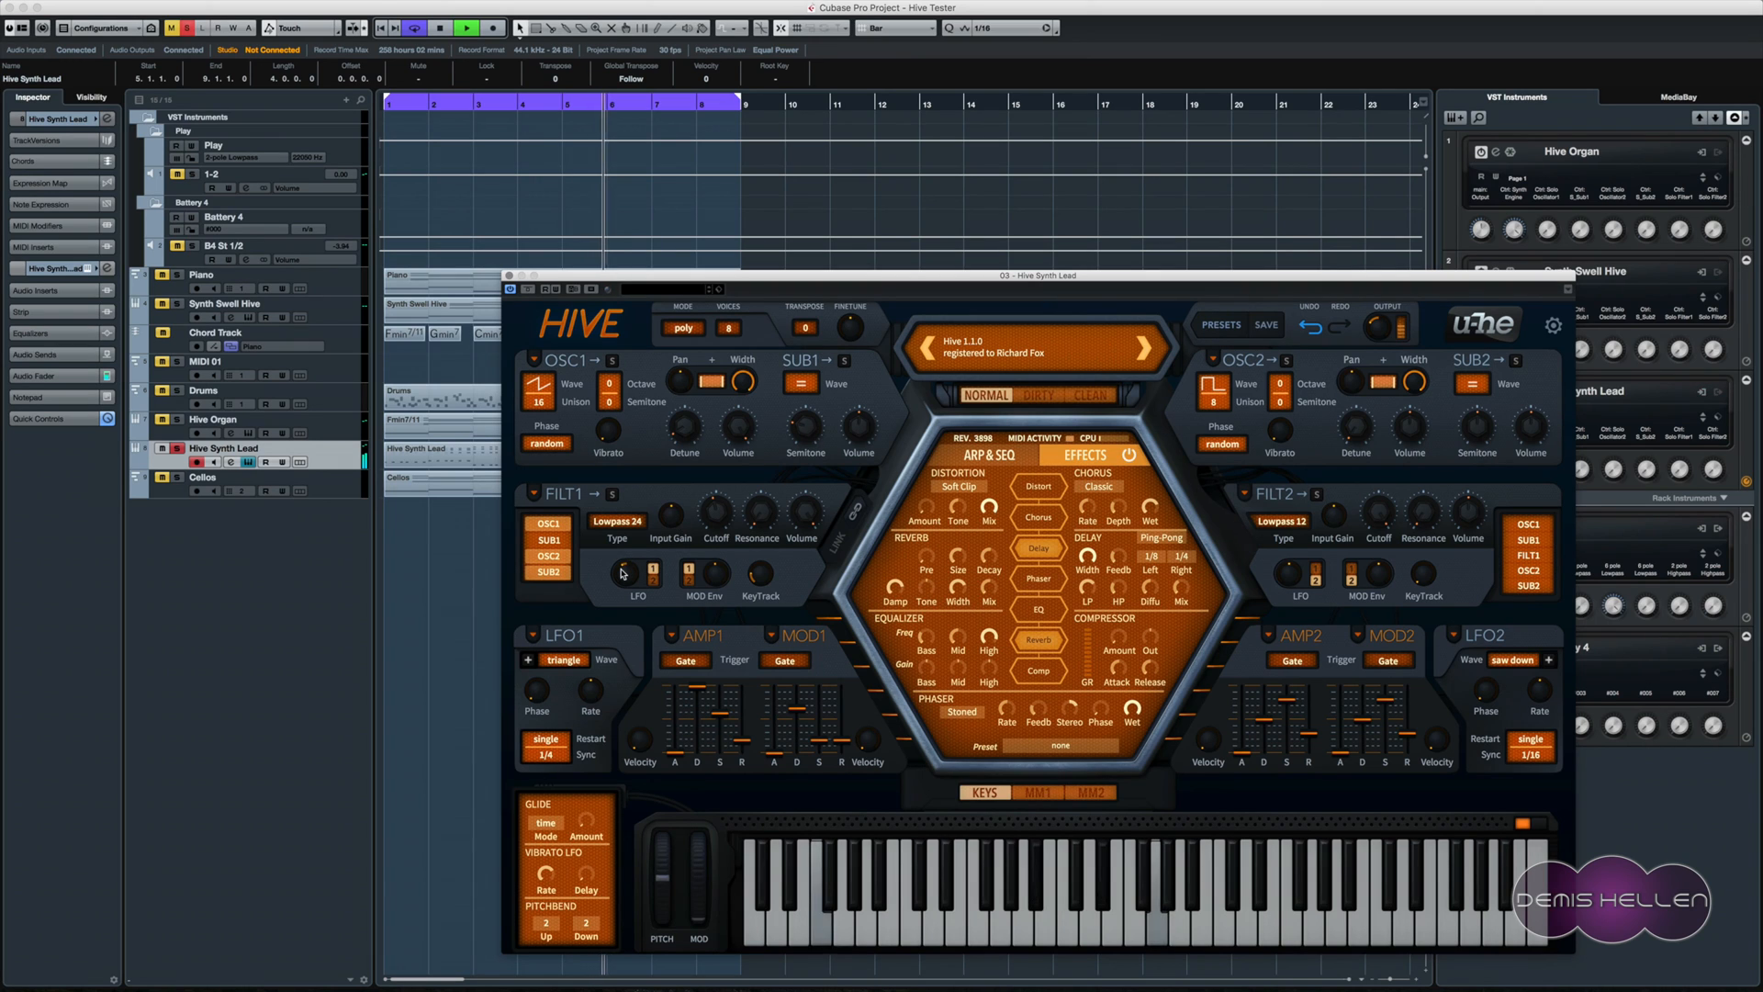
pyautogui.moveTo(637, 570); pyautogui.dragTo(620, 576)
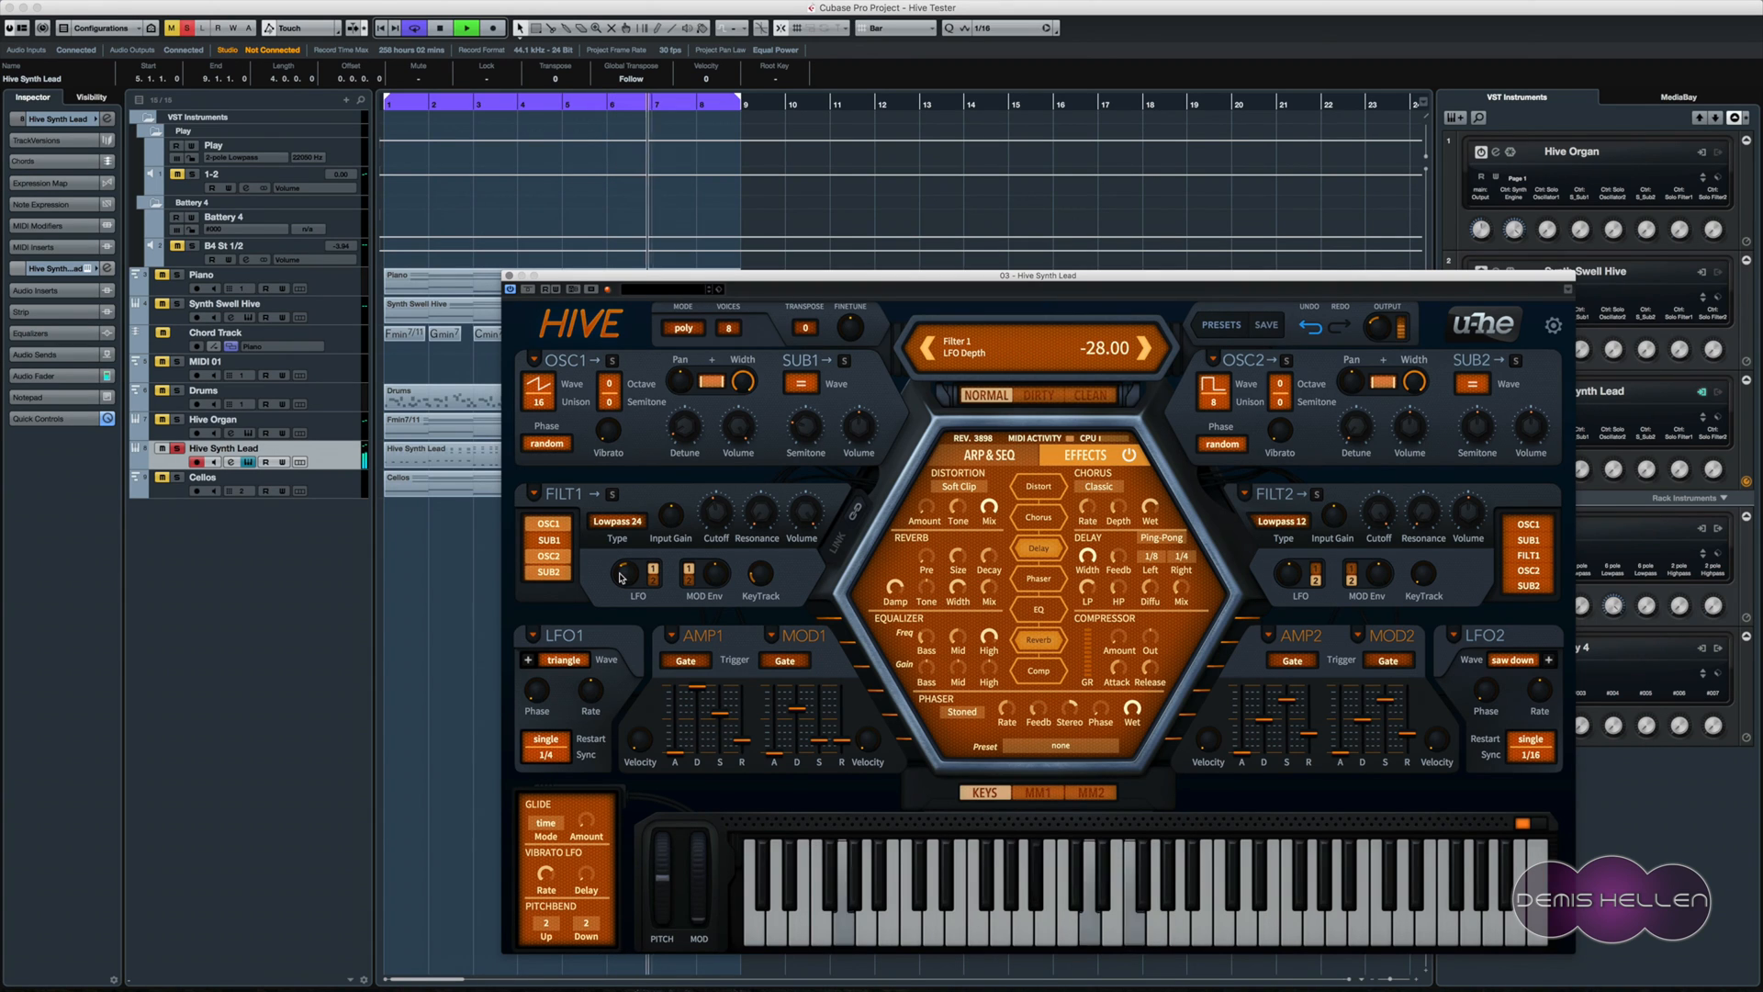
pyautogui.moveTo(708, 522); pyautogui.dragTo(700, 538)
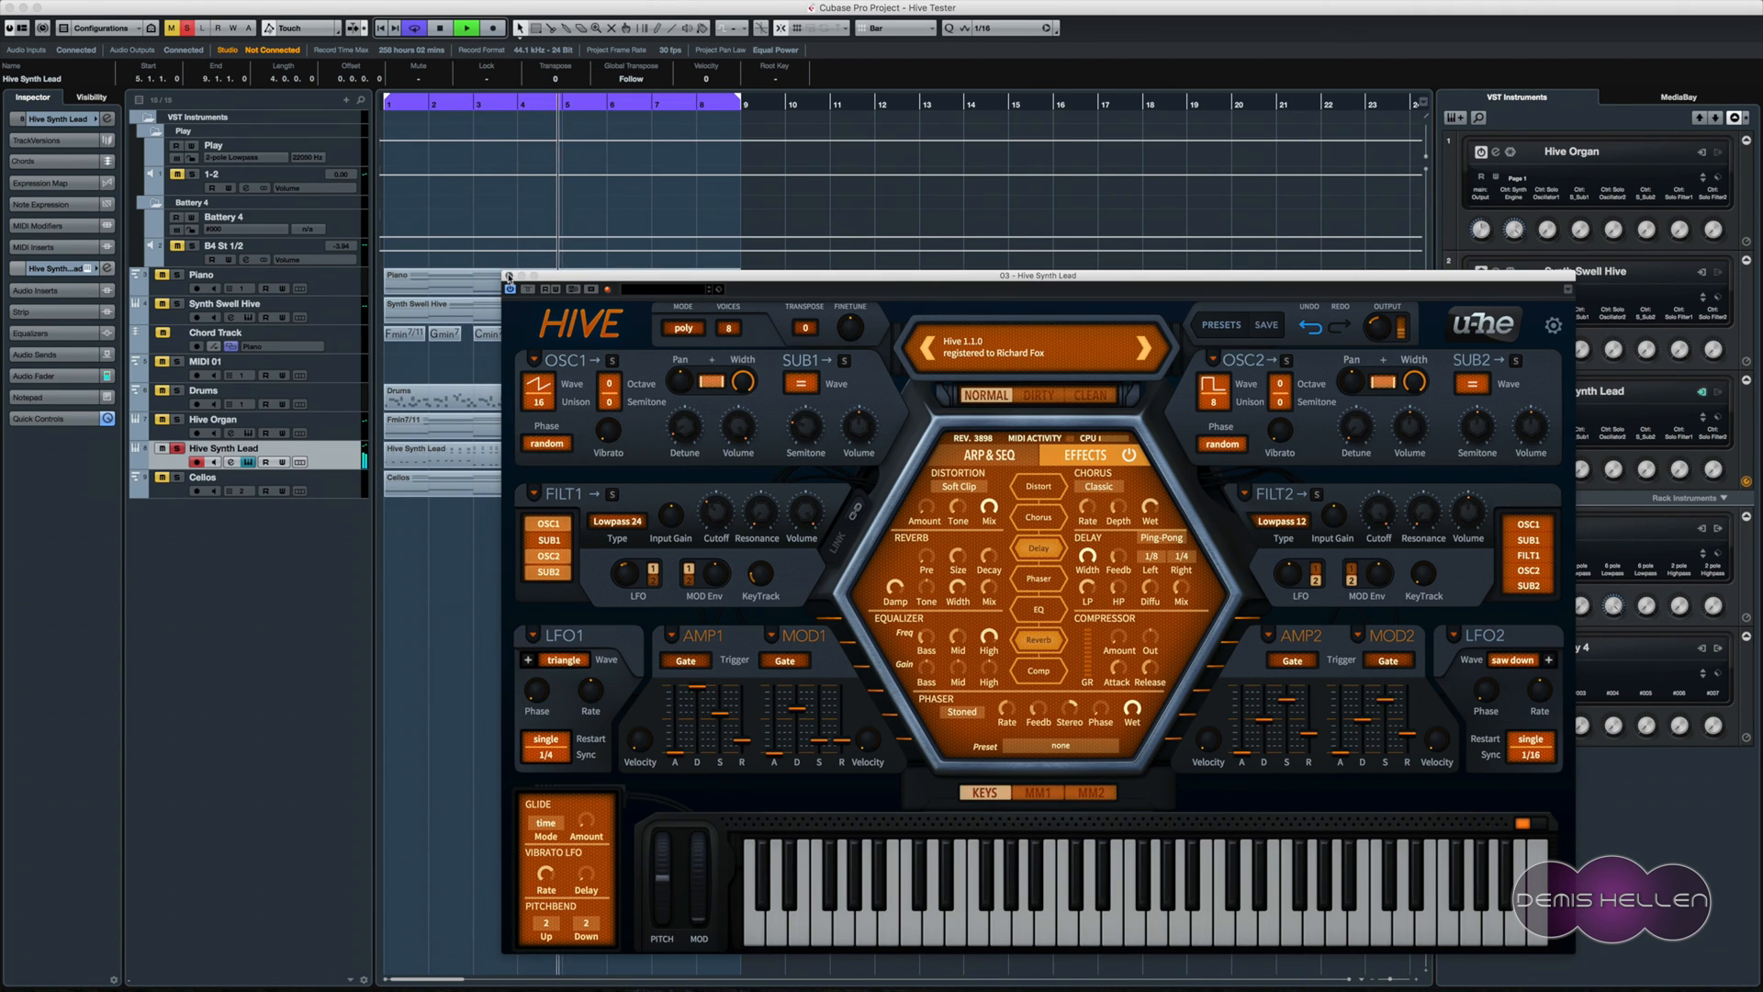
# - Close the Hive Synth Lead instrument window and solo the Drums track along with the lead
pyautogui.click(508, 275)
pyautogui.click(177, 390)
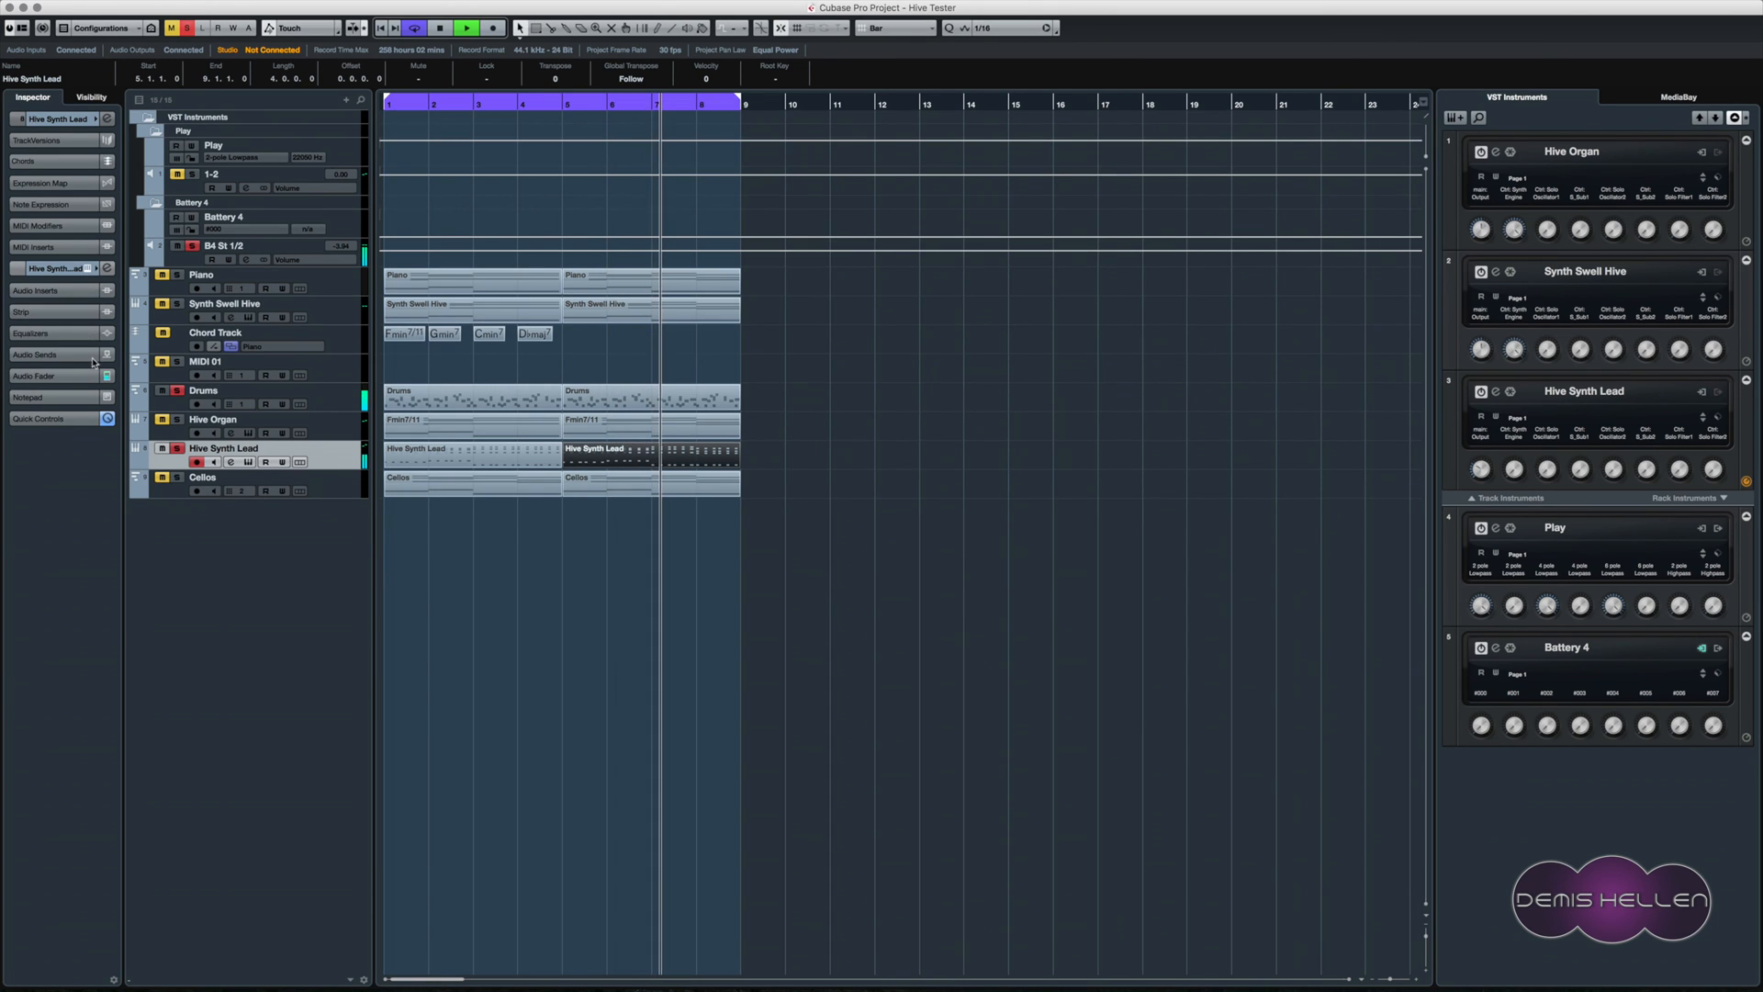
pyautogui.click(53, 269)
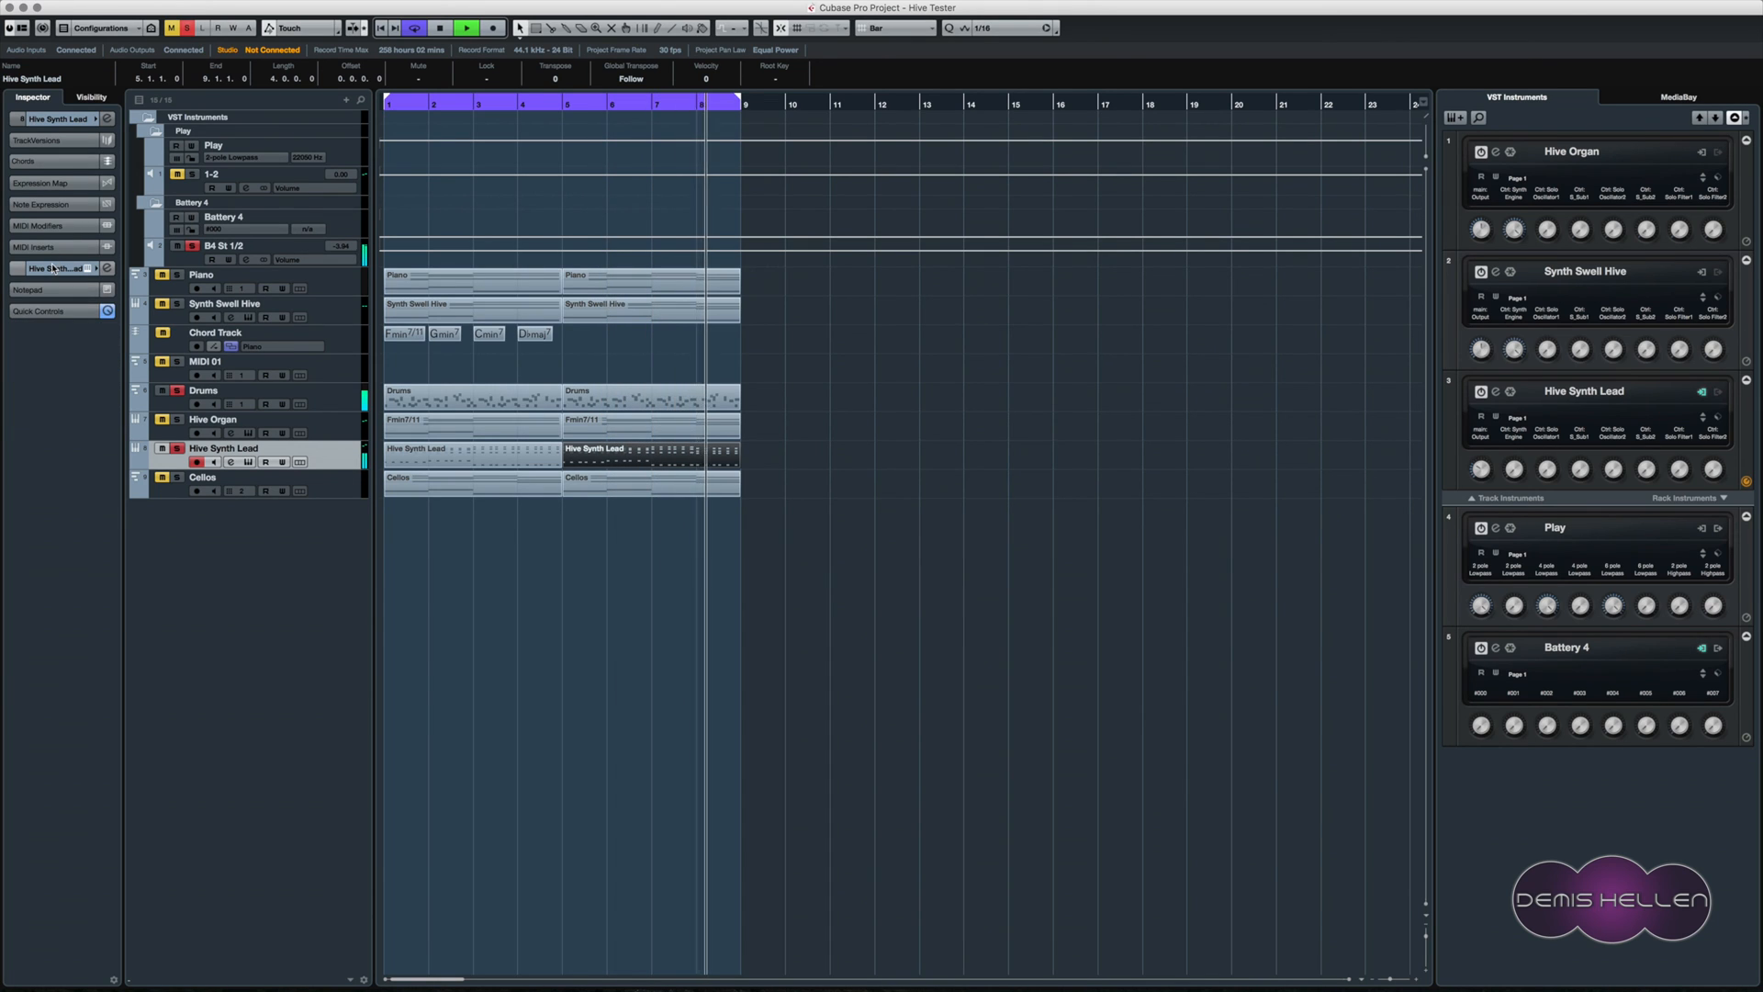
pyautogui.click(53, 269)
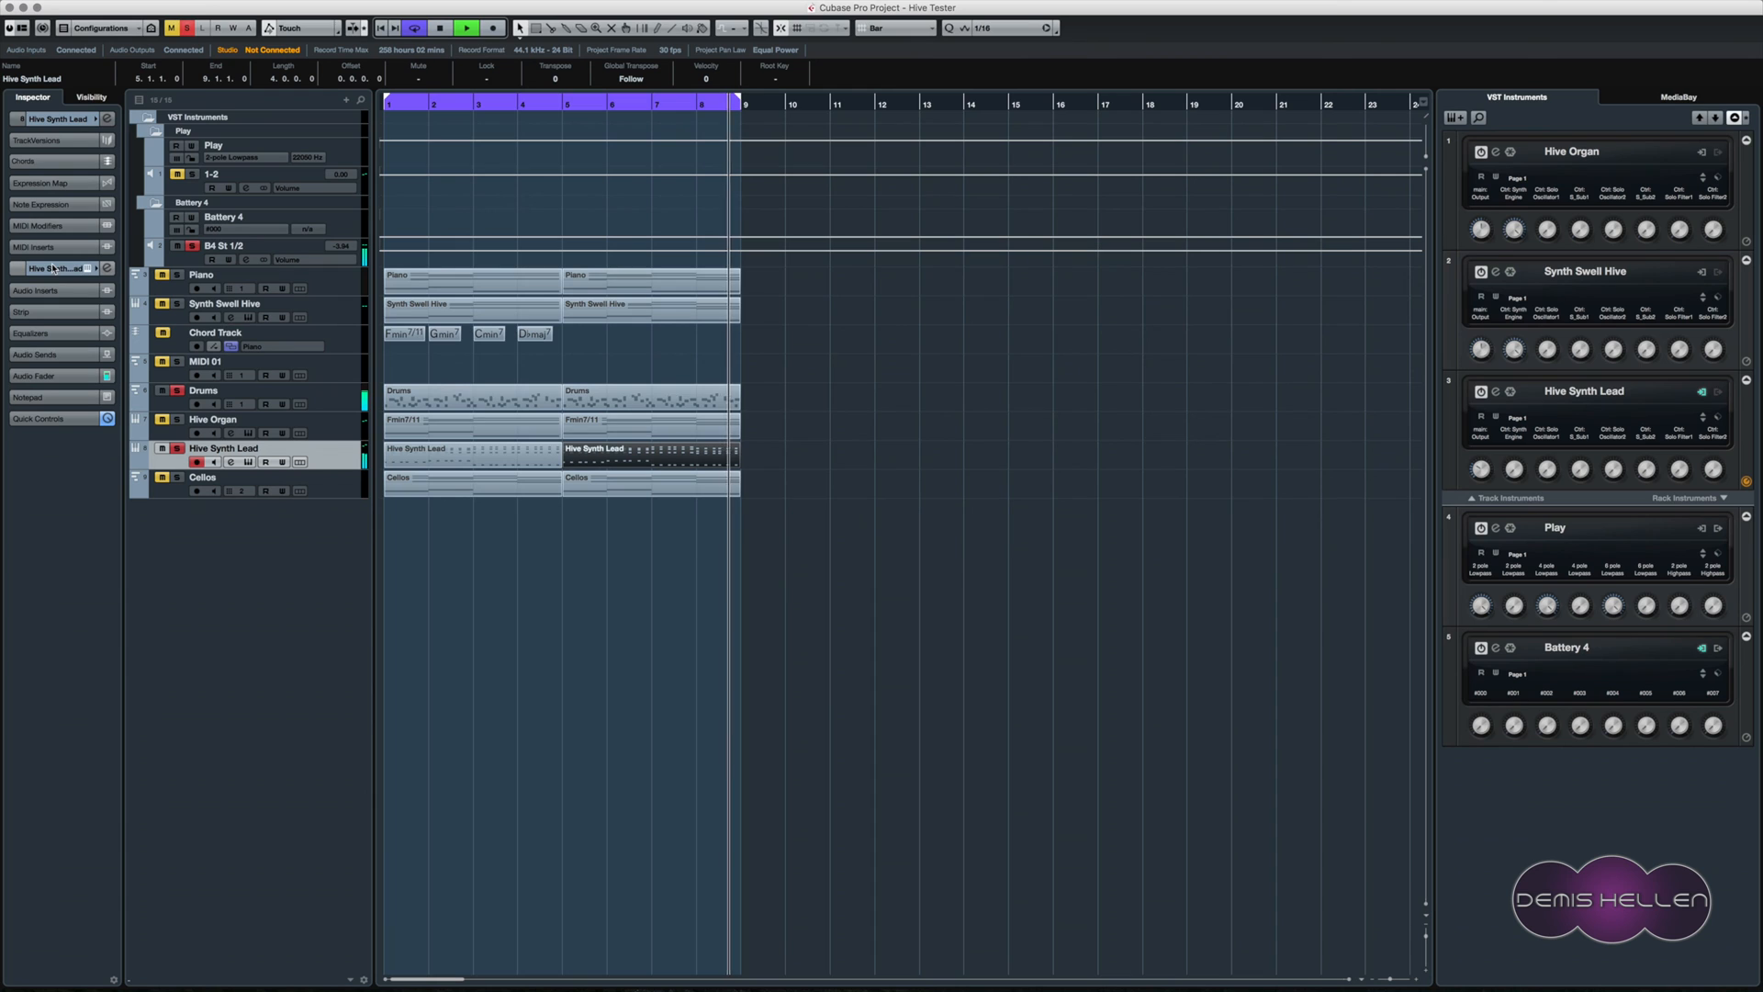
pyautogui.click(107, 268)
pyautogui.click(106, 268)
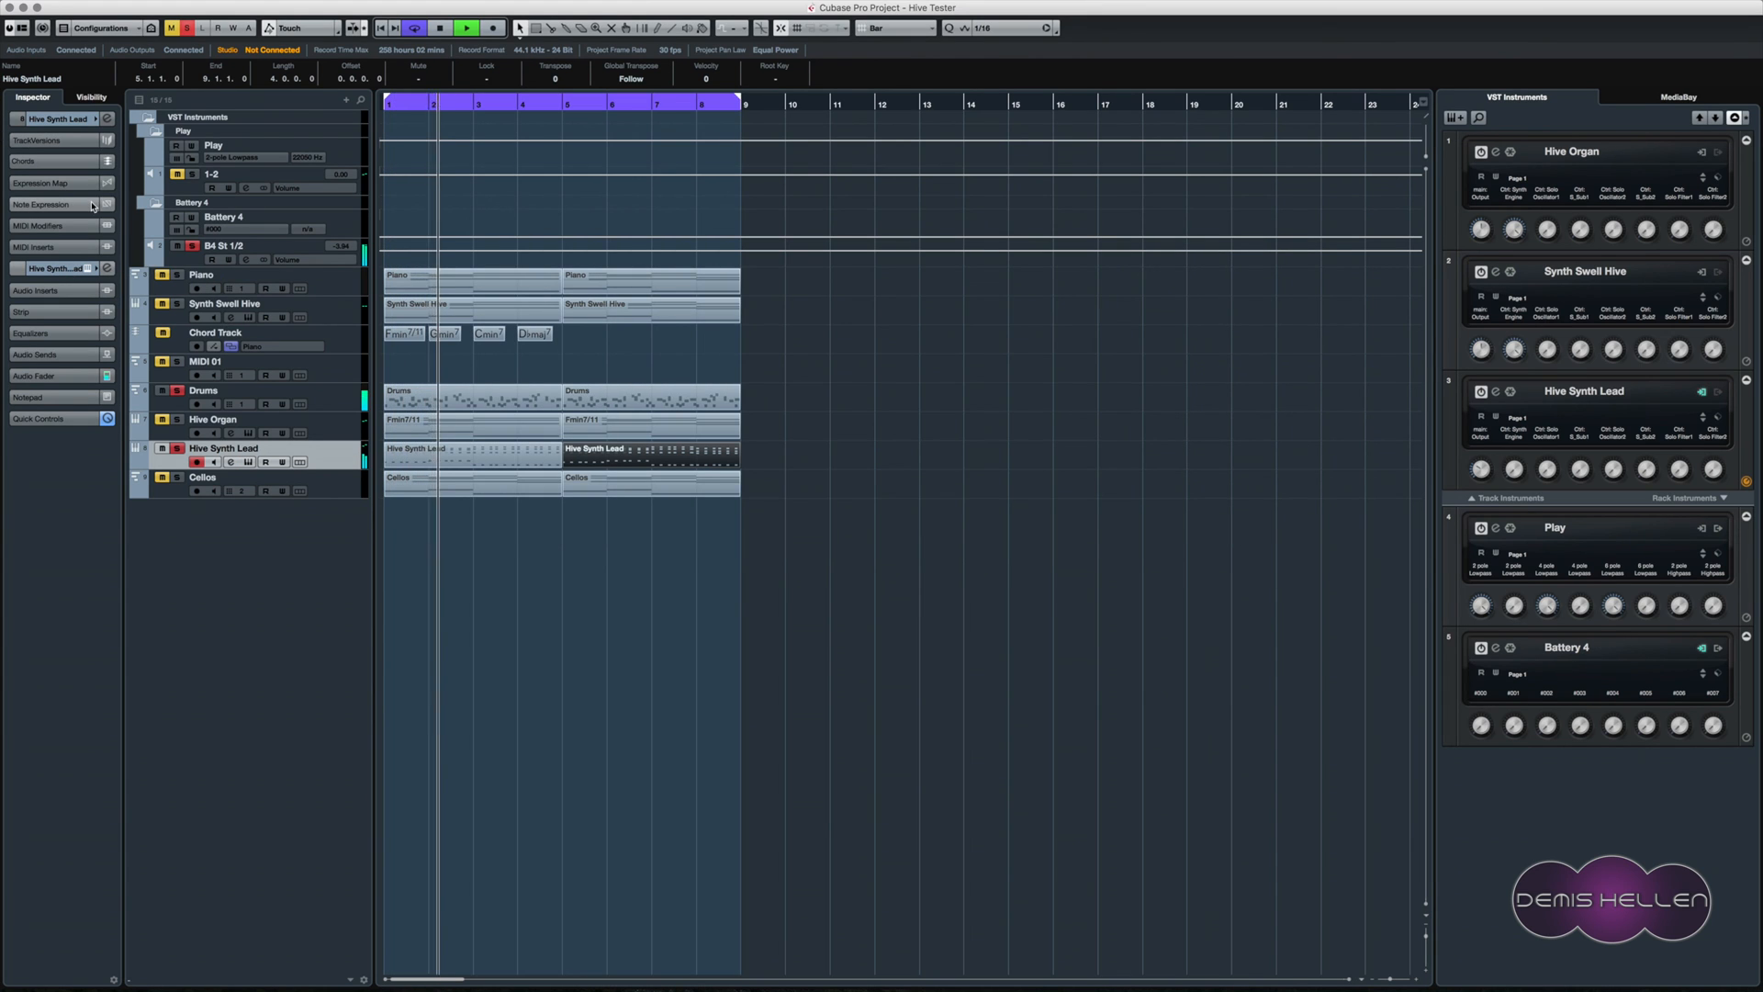
# - Insert the Quantizer MIDI effect on the Hive Synth Lead track and set its swing to about 52%
pyautogui.click(61, 226)
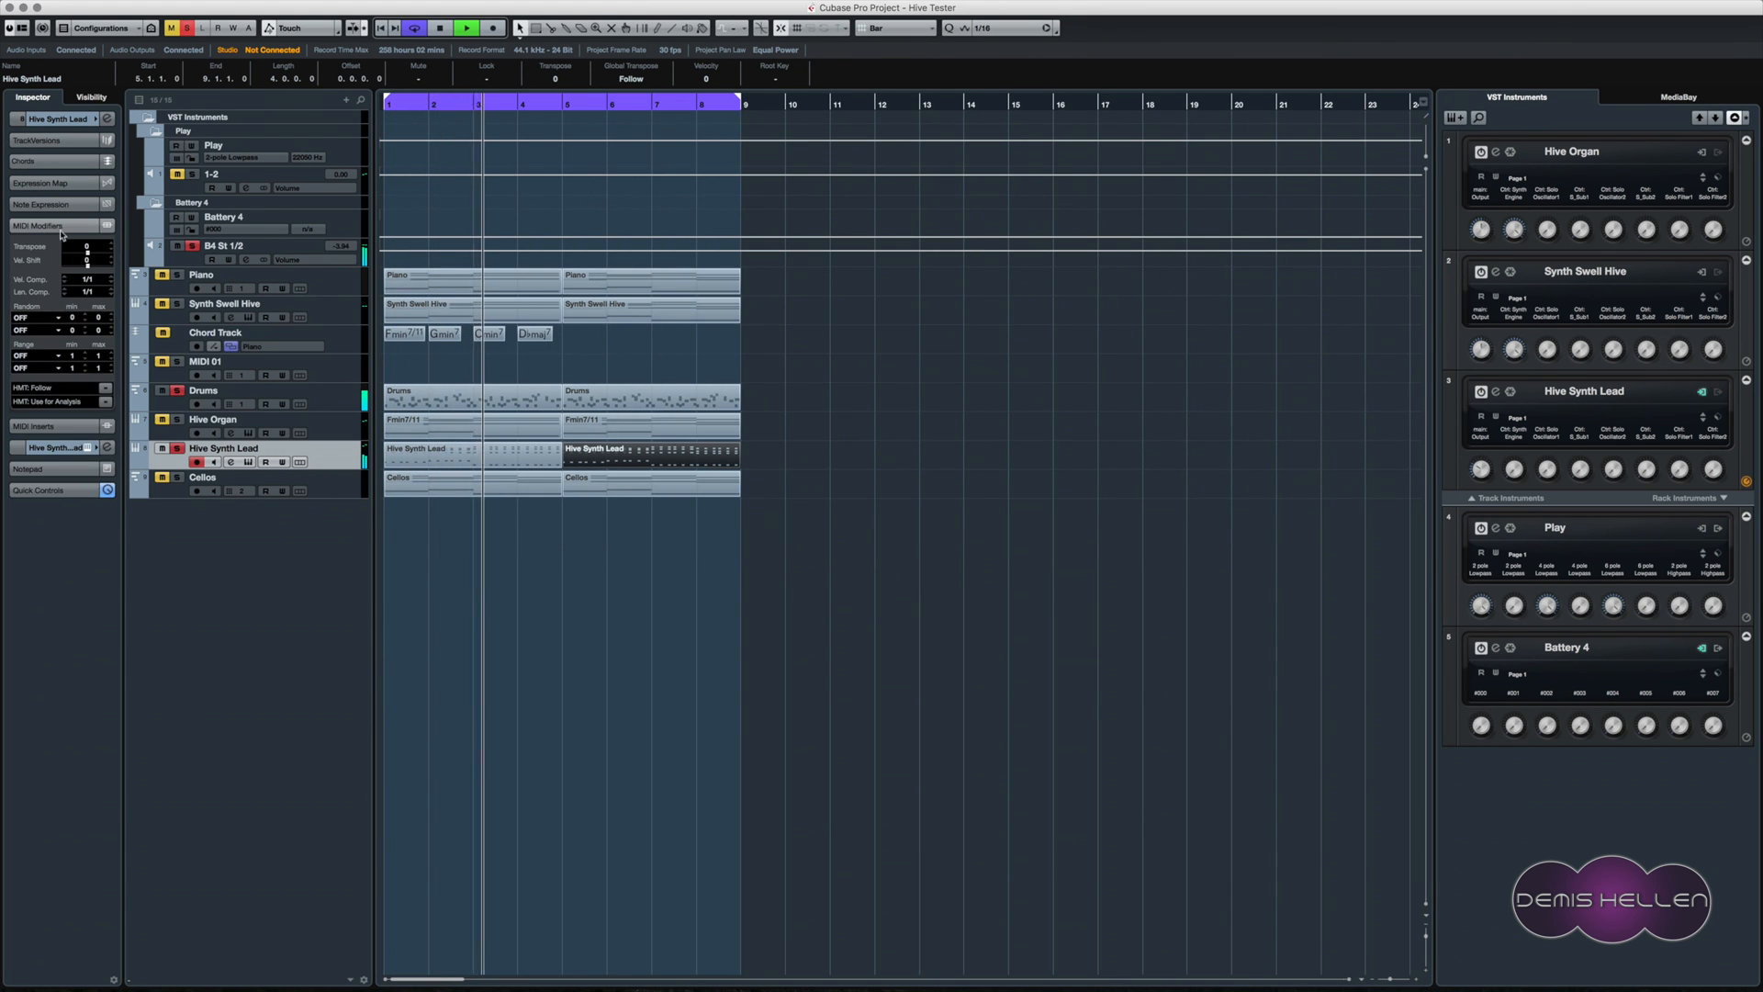
pyautogui.click(60, 230)
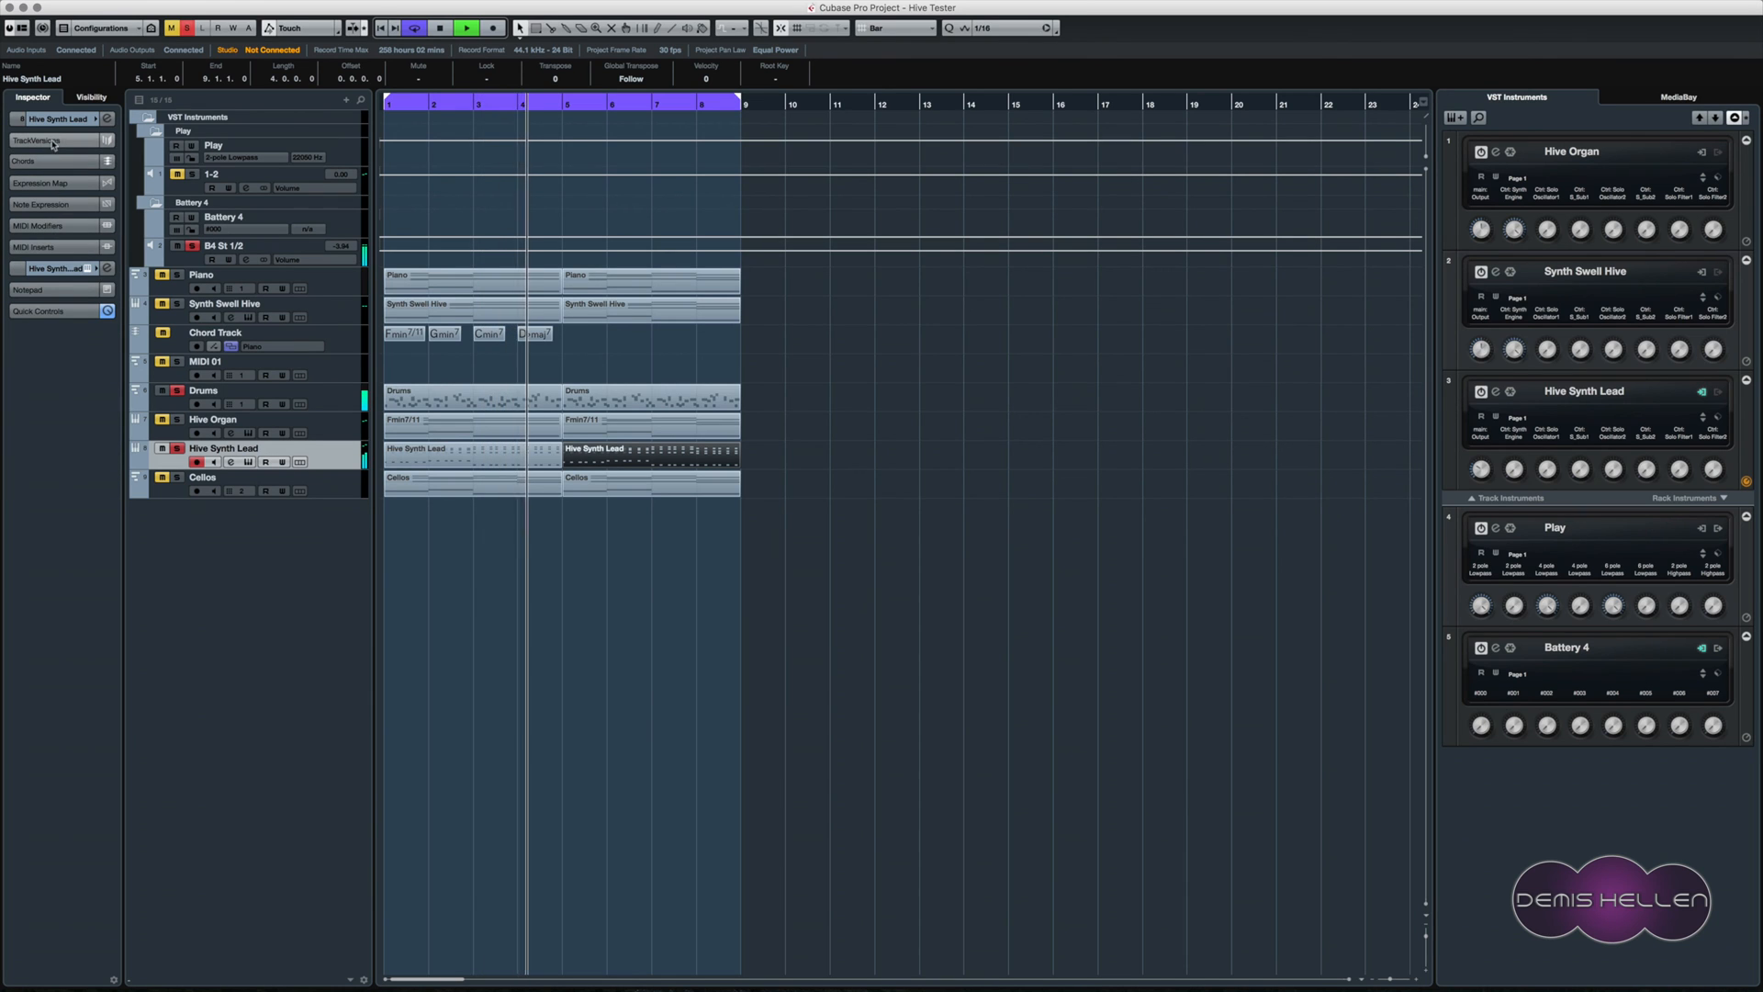
pyautogui.click(58, 247)
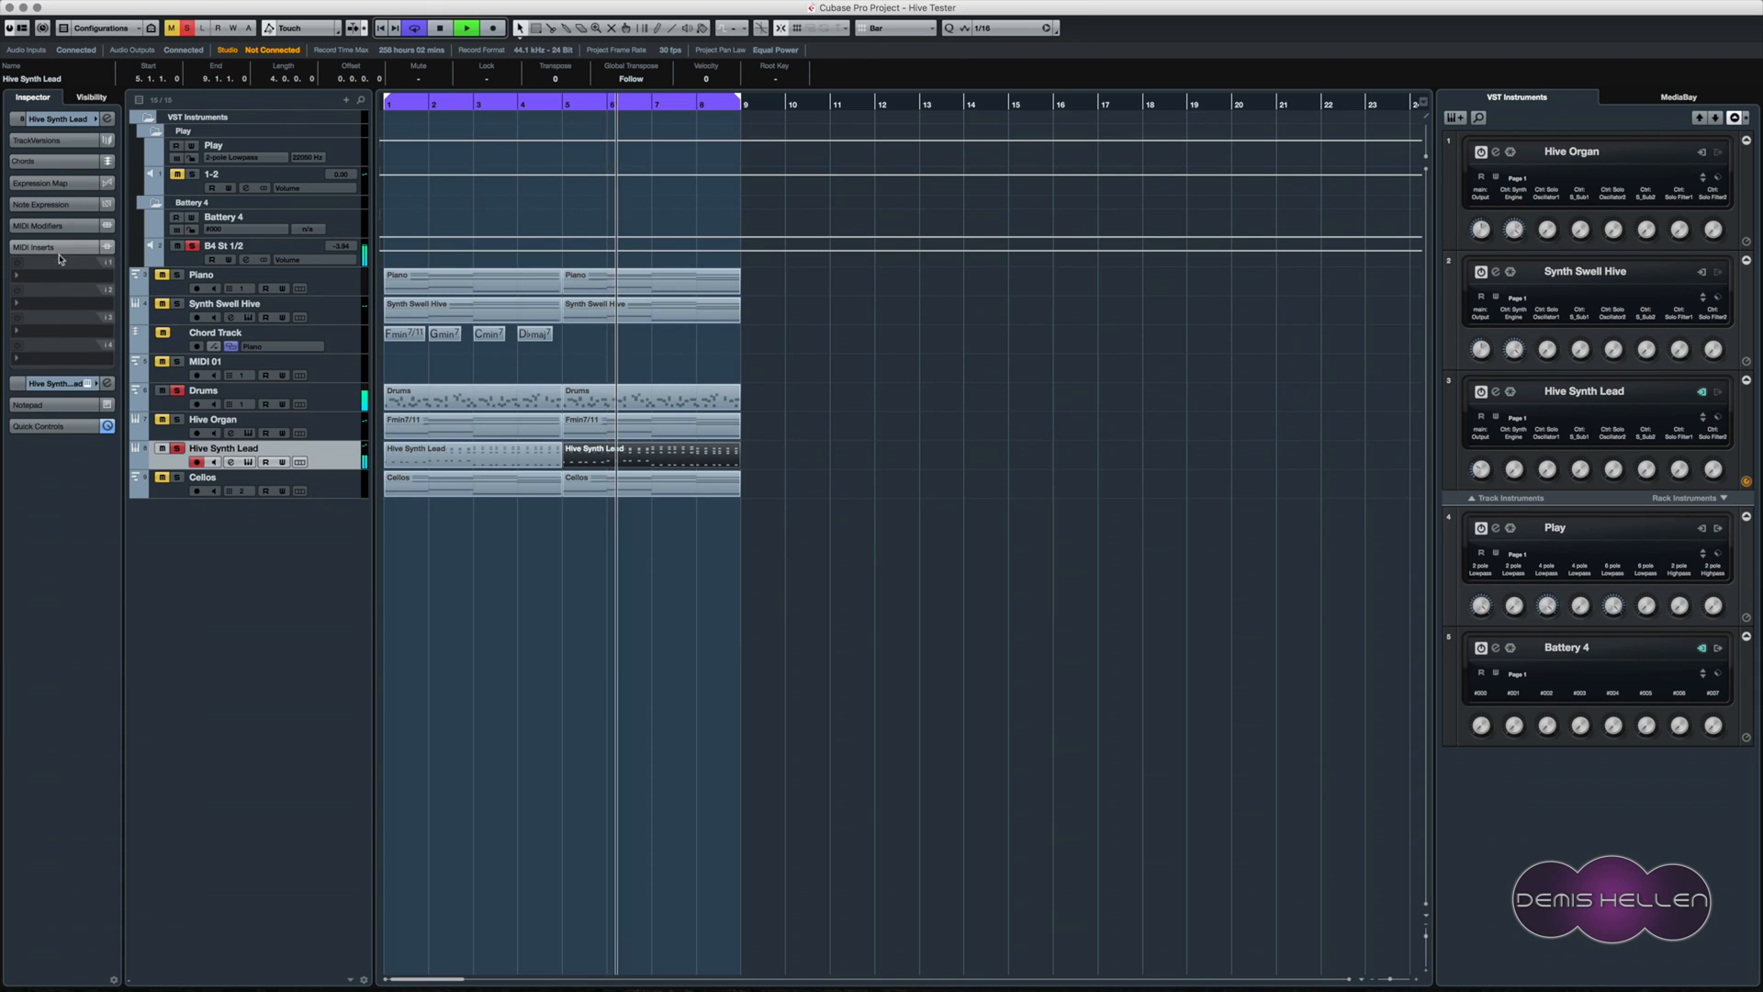
pyautogui.click(60, 261)
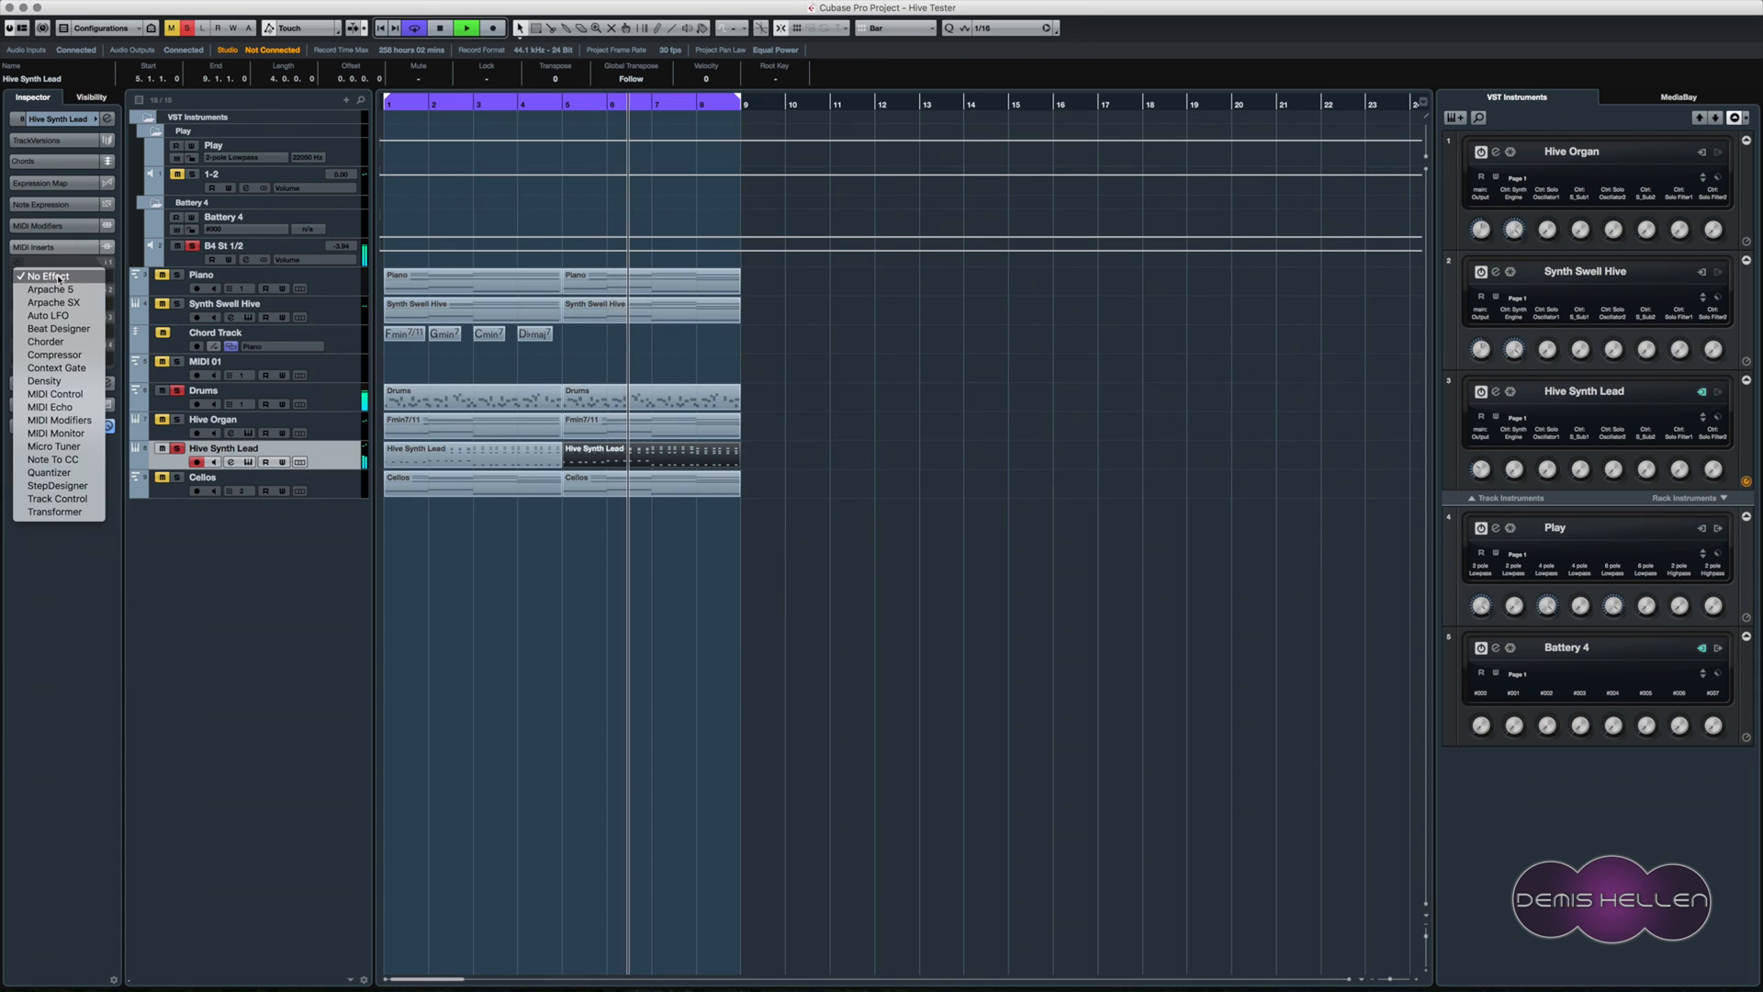
pyautogui.click(69, 474)
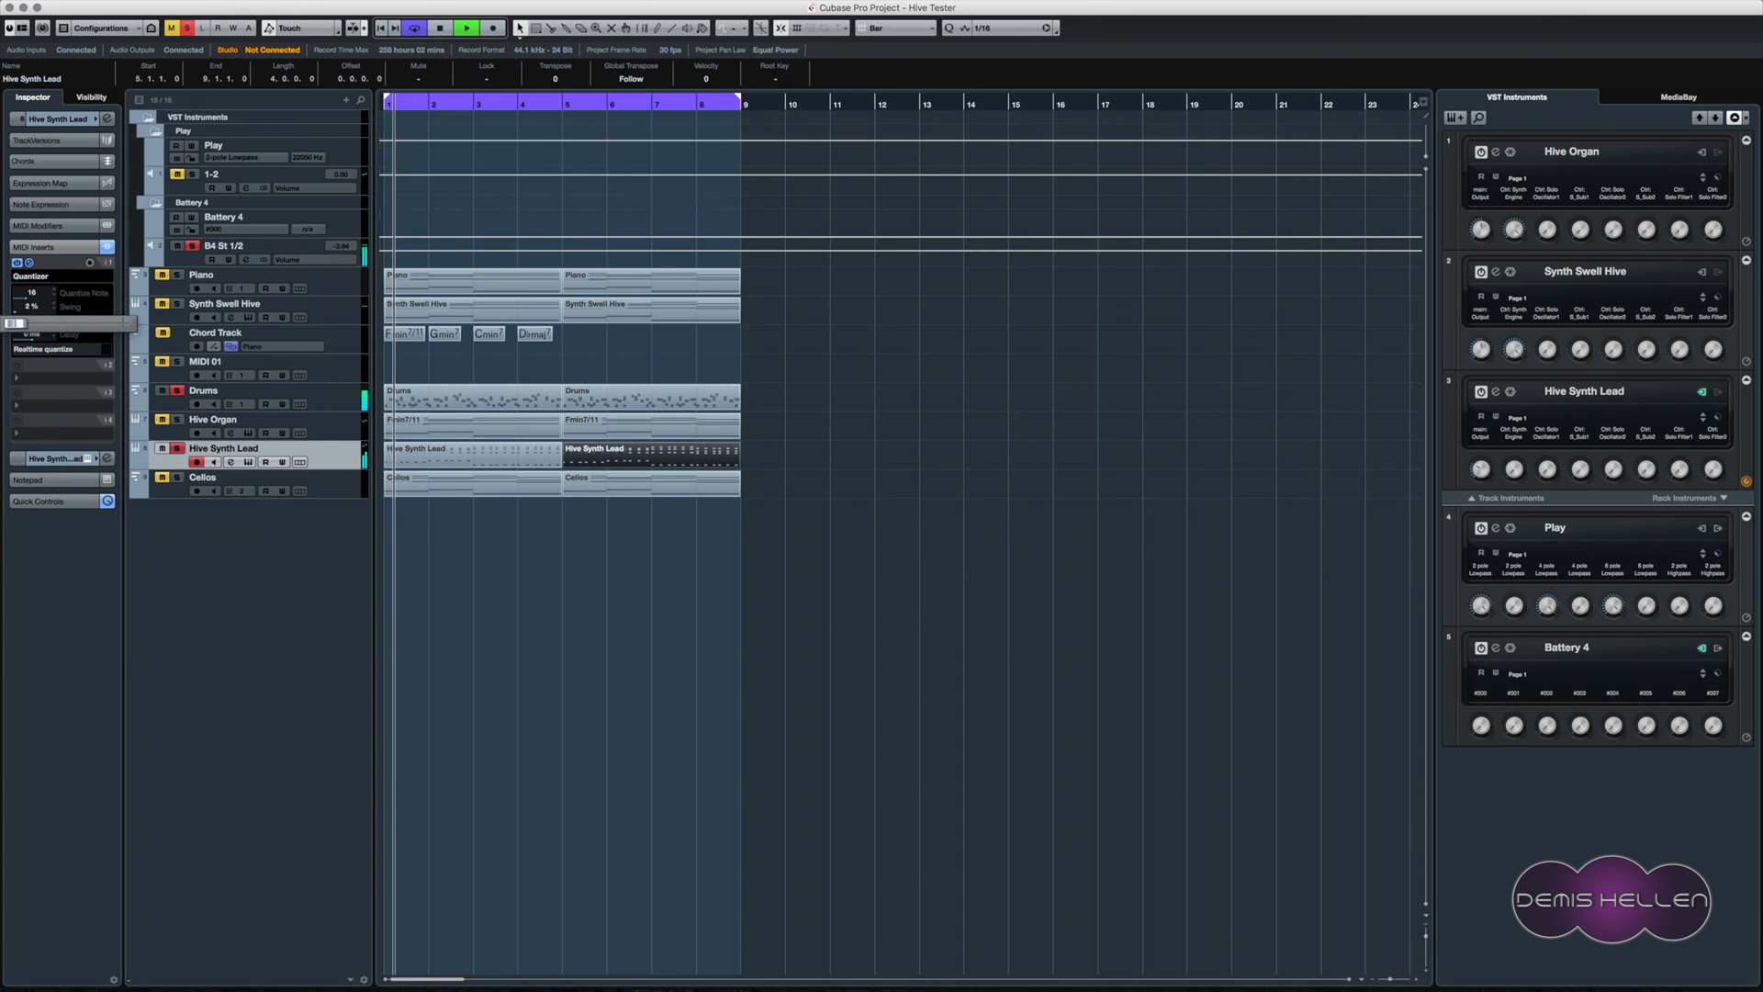
pyautogui.moveTo(15, 323); pyautogui.dragTo(63, 323)
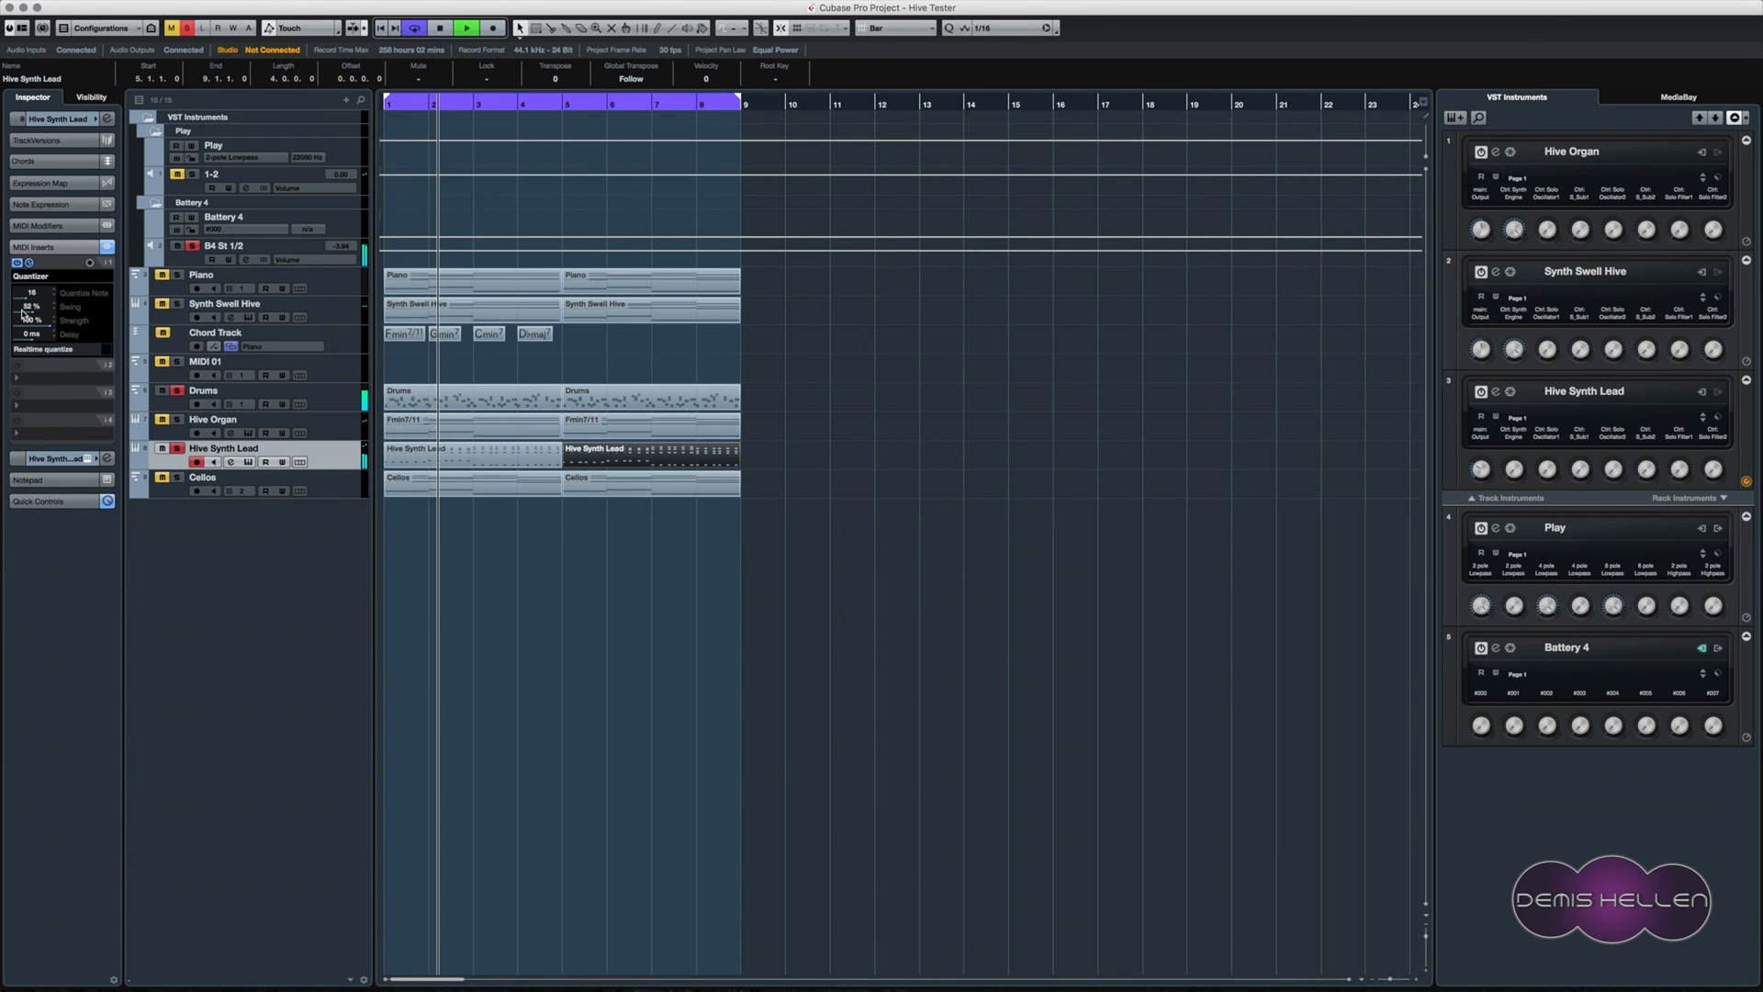
pyautogui.click(551, 617)
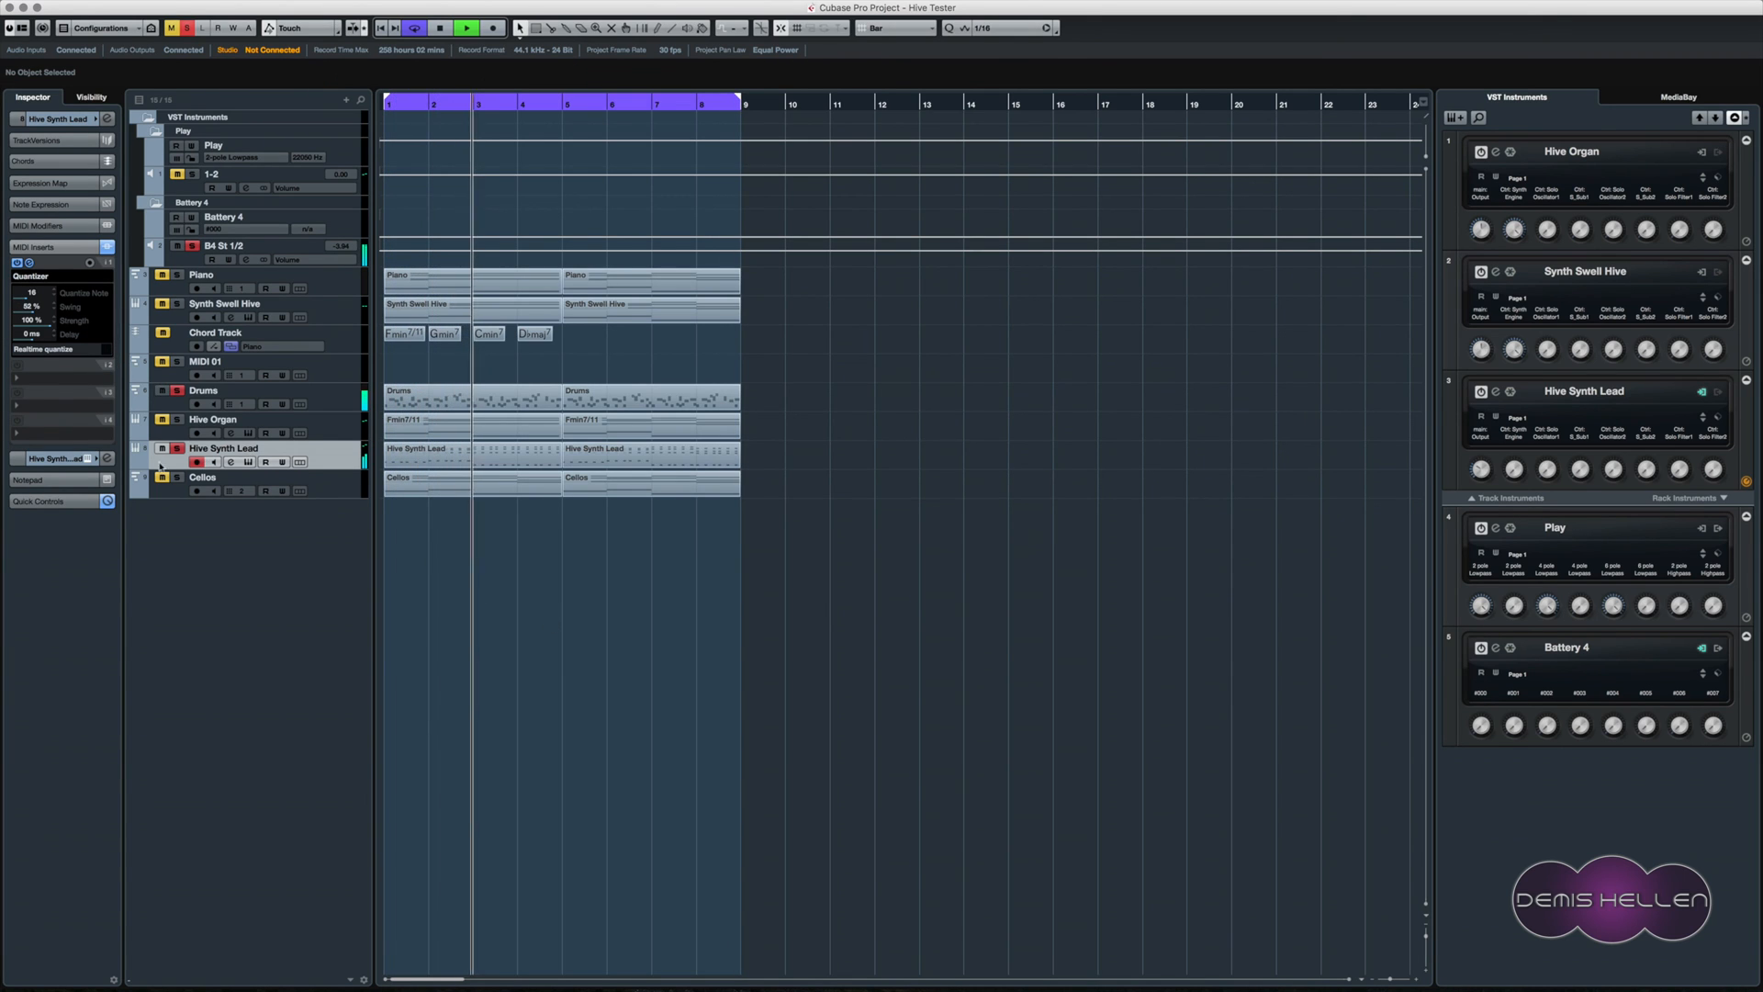
# - Reopen the Hive Synth Lead instrument, set Filter 1's cutoff to 89.00 and adjust its resonance during playback
pyautogui.click(92, 458)
pyautogui.moveTo(1174, 277); pyautogui.dragTo(1054, 222)
pyautogui.moveTo(601, 457); pyautogui.dragTo(598, 559)
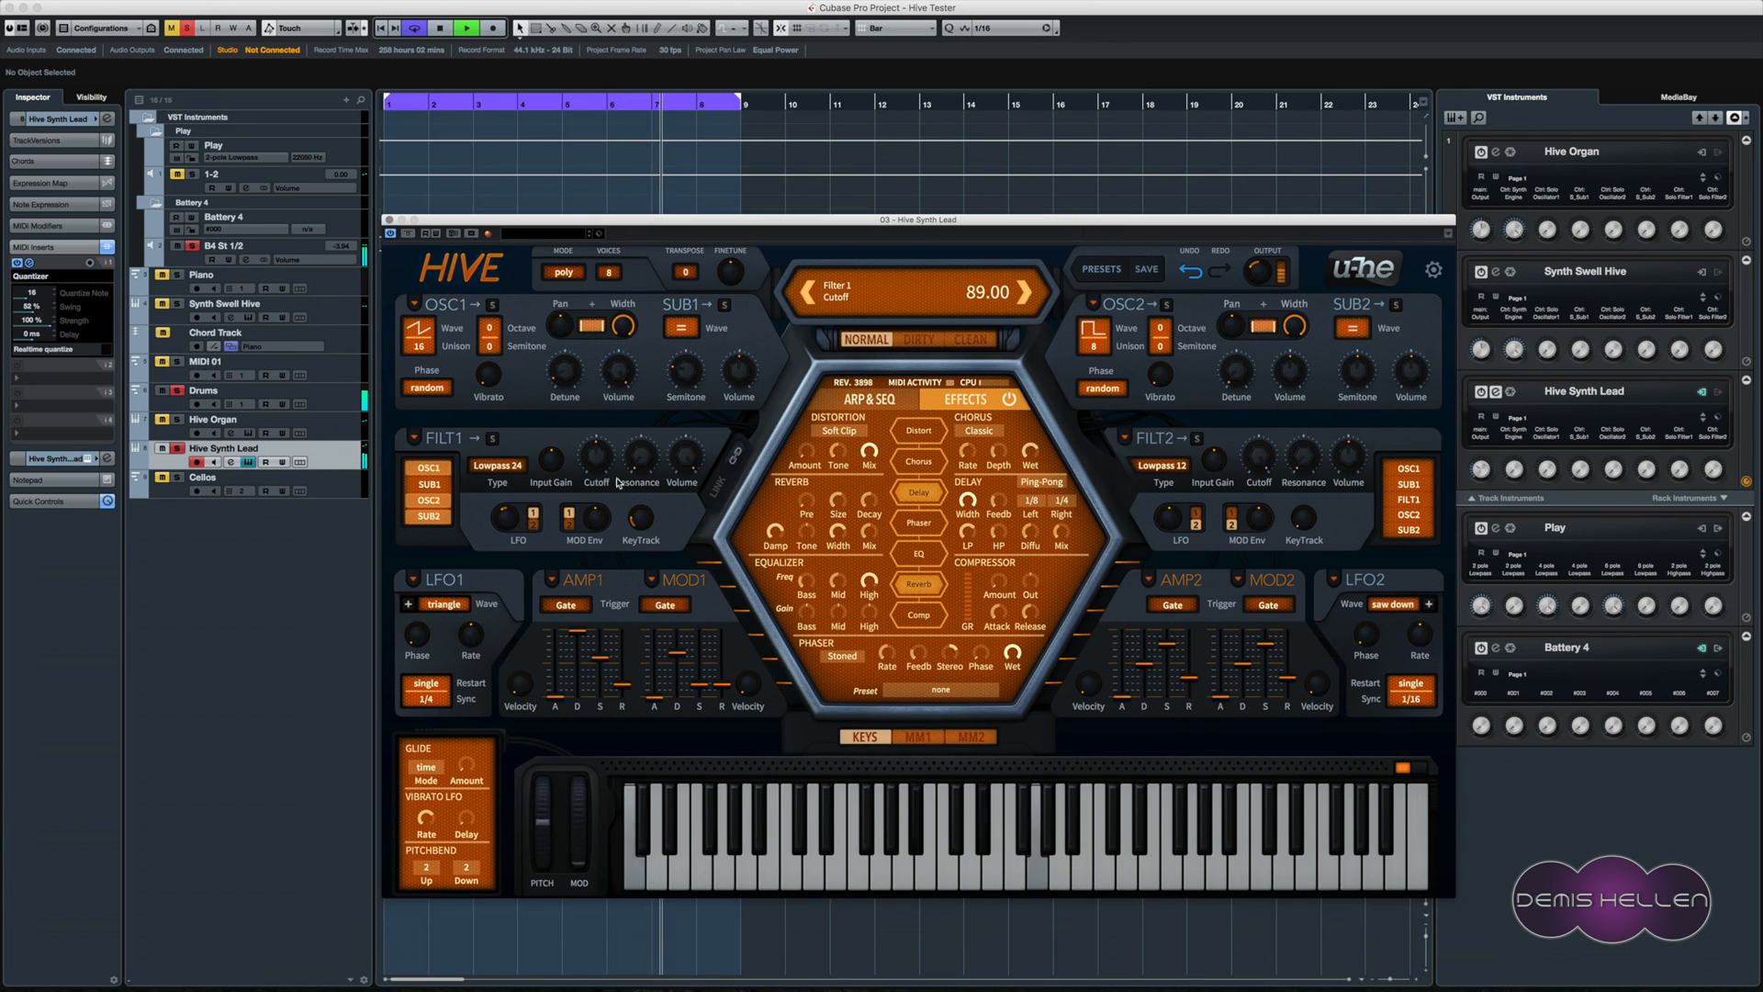
pyautogui.moveTo(642, 458); pyautogui.dragTo(647, 450)
# - Set Mod Envelope 1's sustain to 15.00 and Filter 1's LFO depth to -20.00
pyautogui.moveTo(504, 516); pyautogui.dragTo(501, 523)
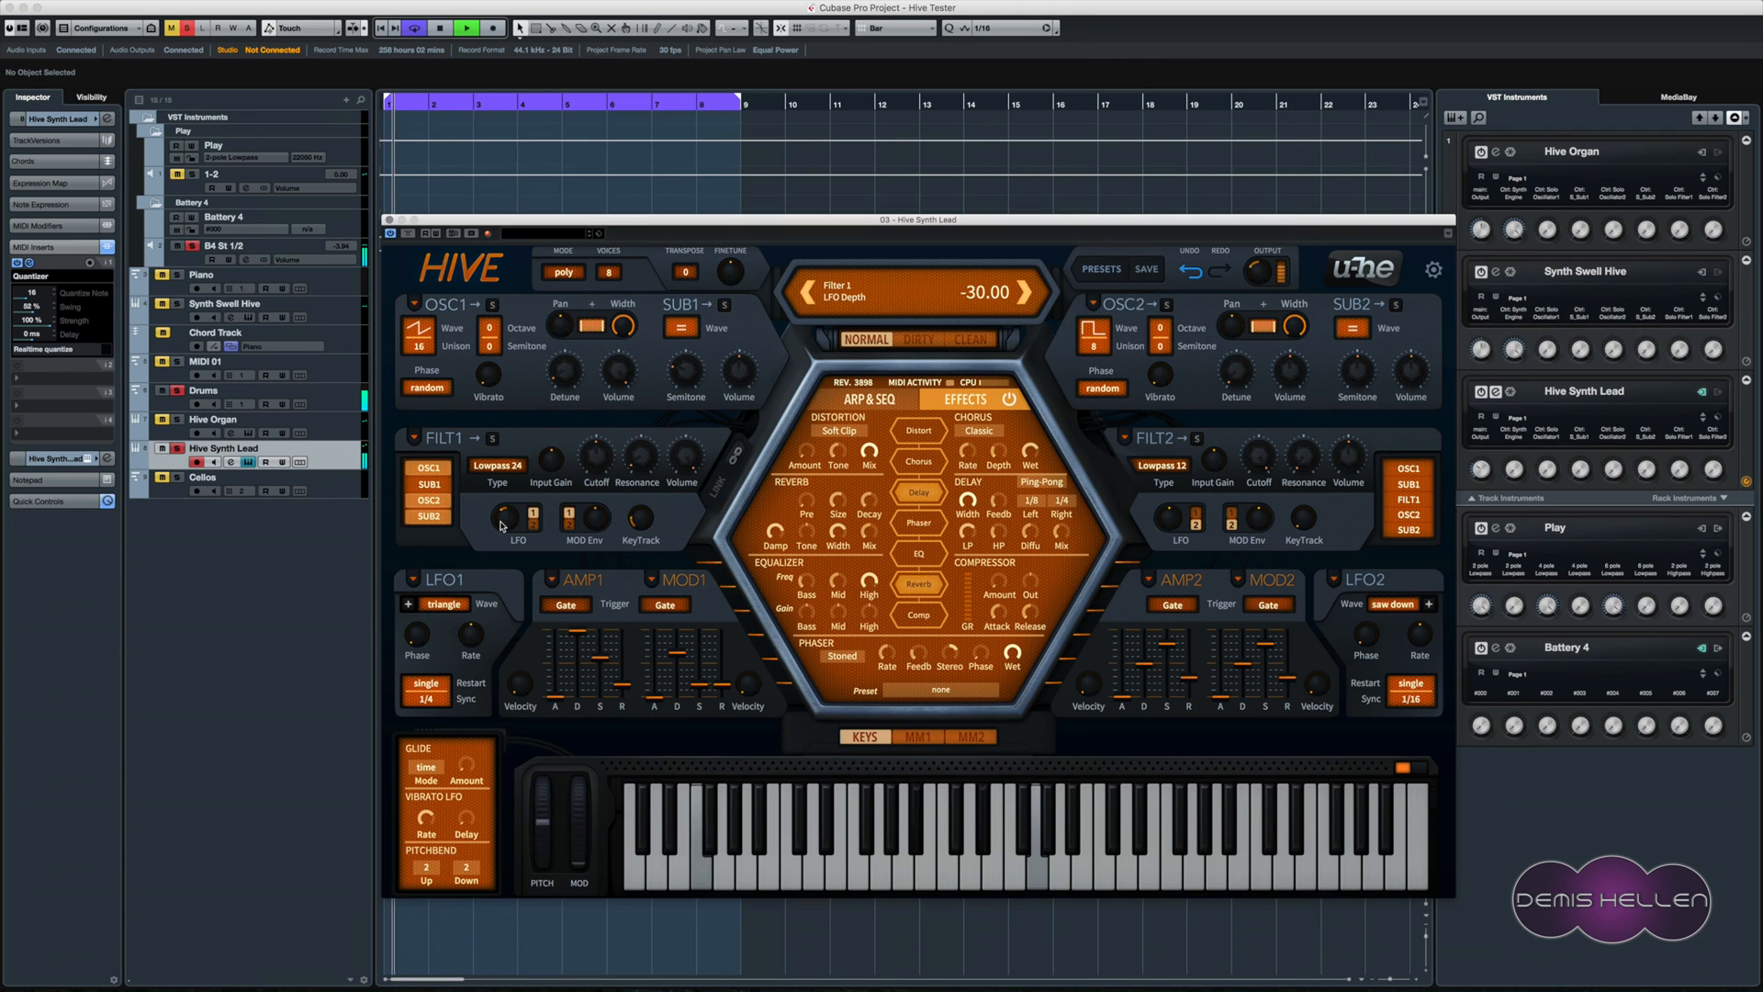
pyautogui.moveTo(676, 653); pyautogui.dragTo(701, 690)
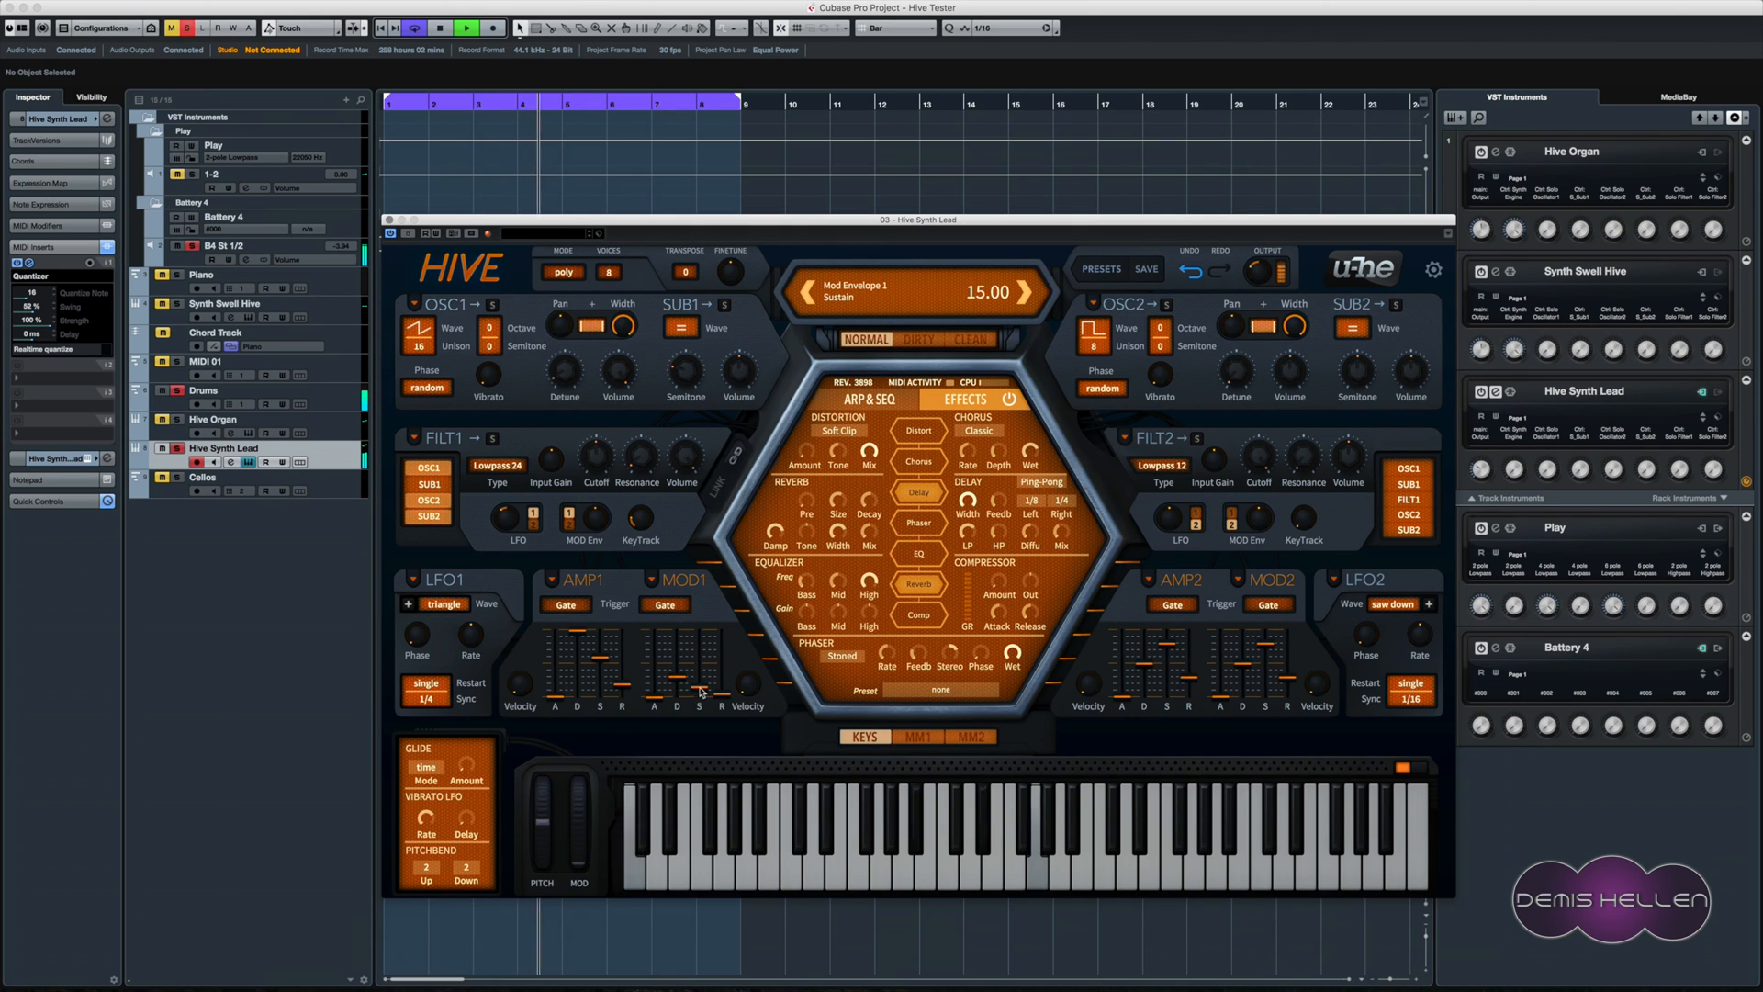
pyautogui.click(511, 523)
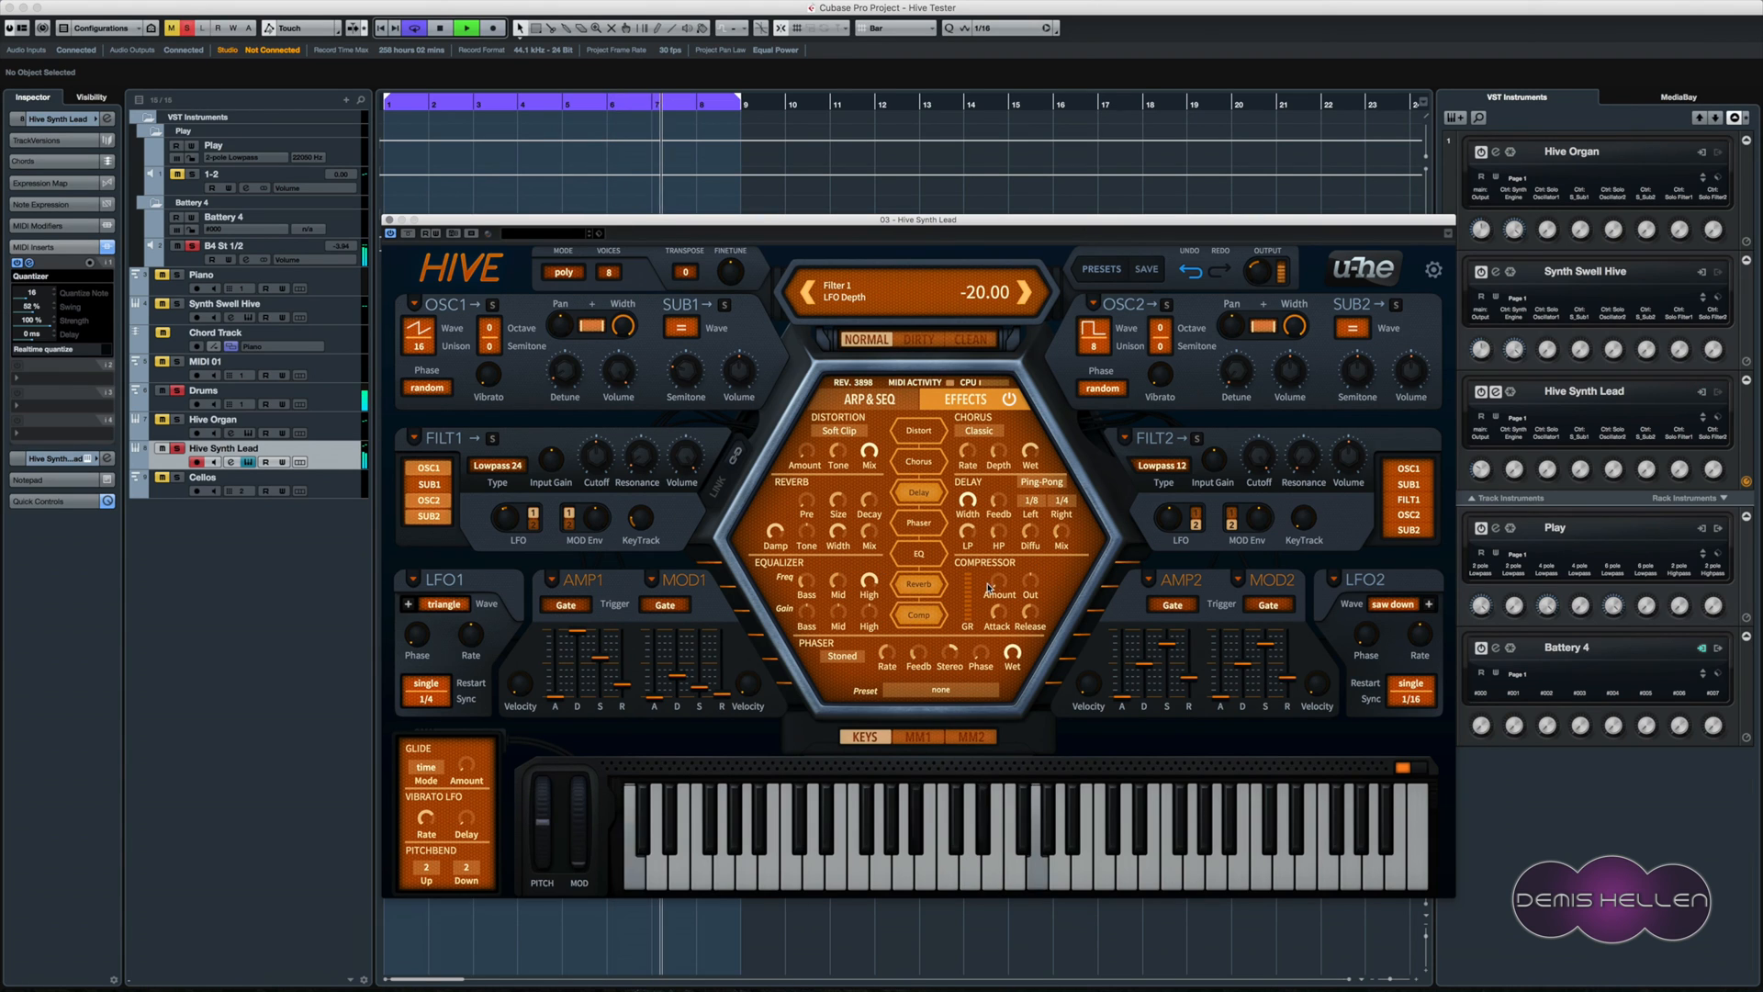
# - Apply Hive's compressor to the lead, adjusting its amount and the main output level
pyautogui.moveTo(1004, 572); pyautogui.dragTo(999, 557)
pyautogui.moveTo(1265, 273)
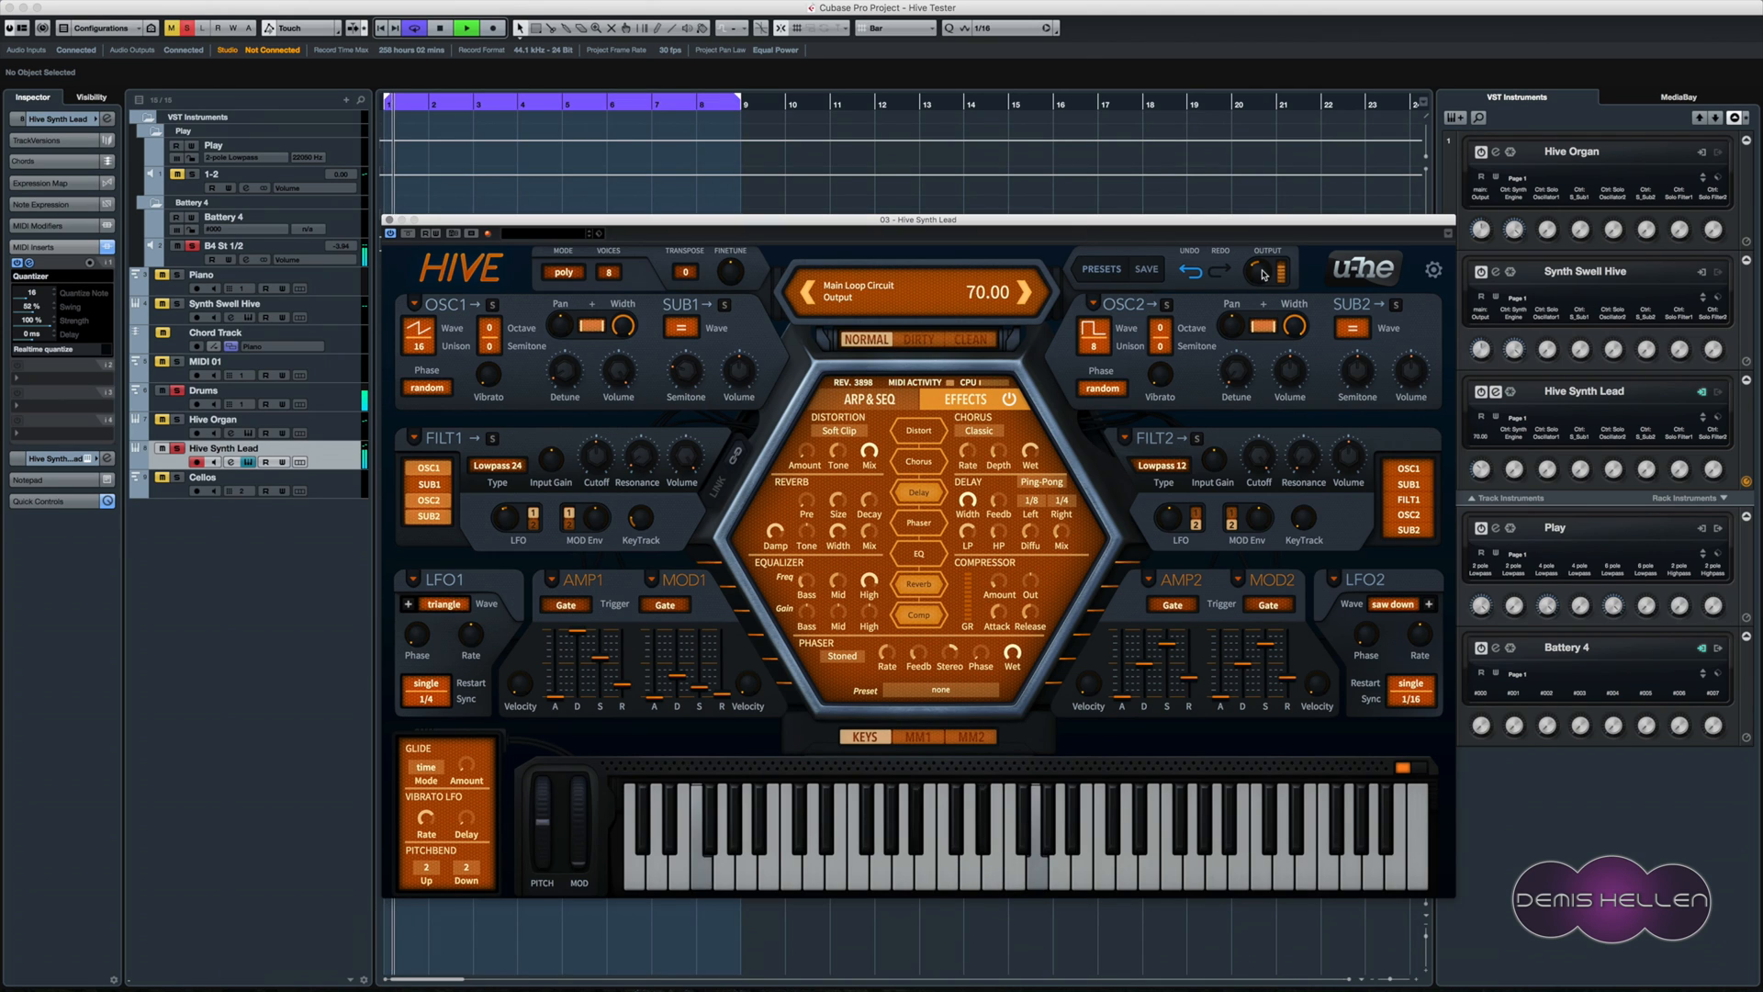
pyautogui.moveTo(1265, 272); pyautogui.dragTo(1264, 279)
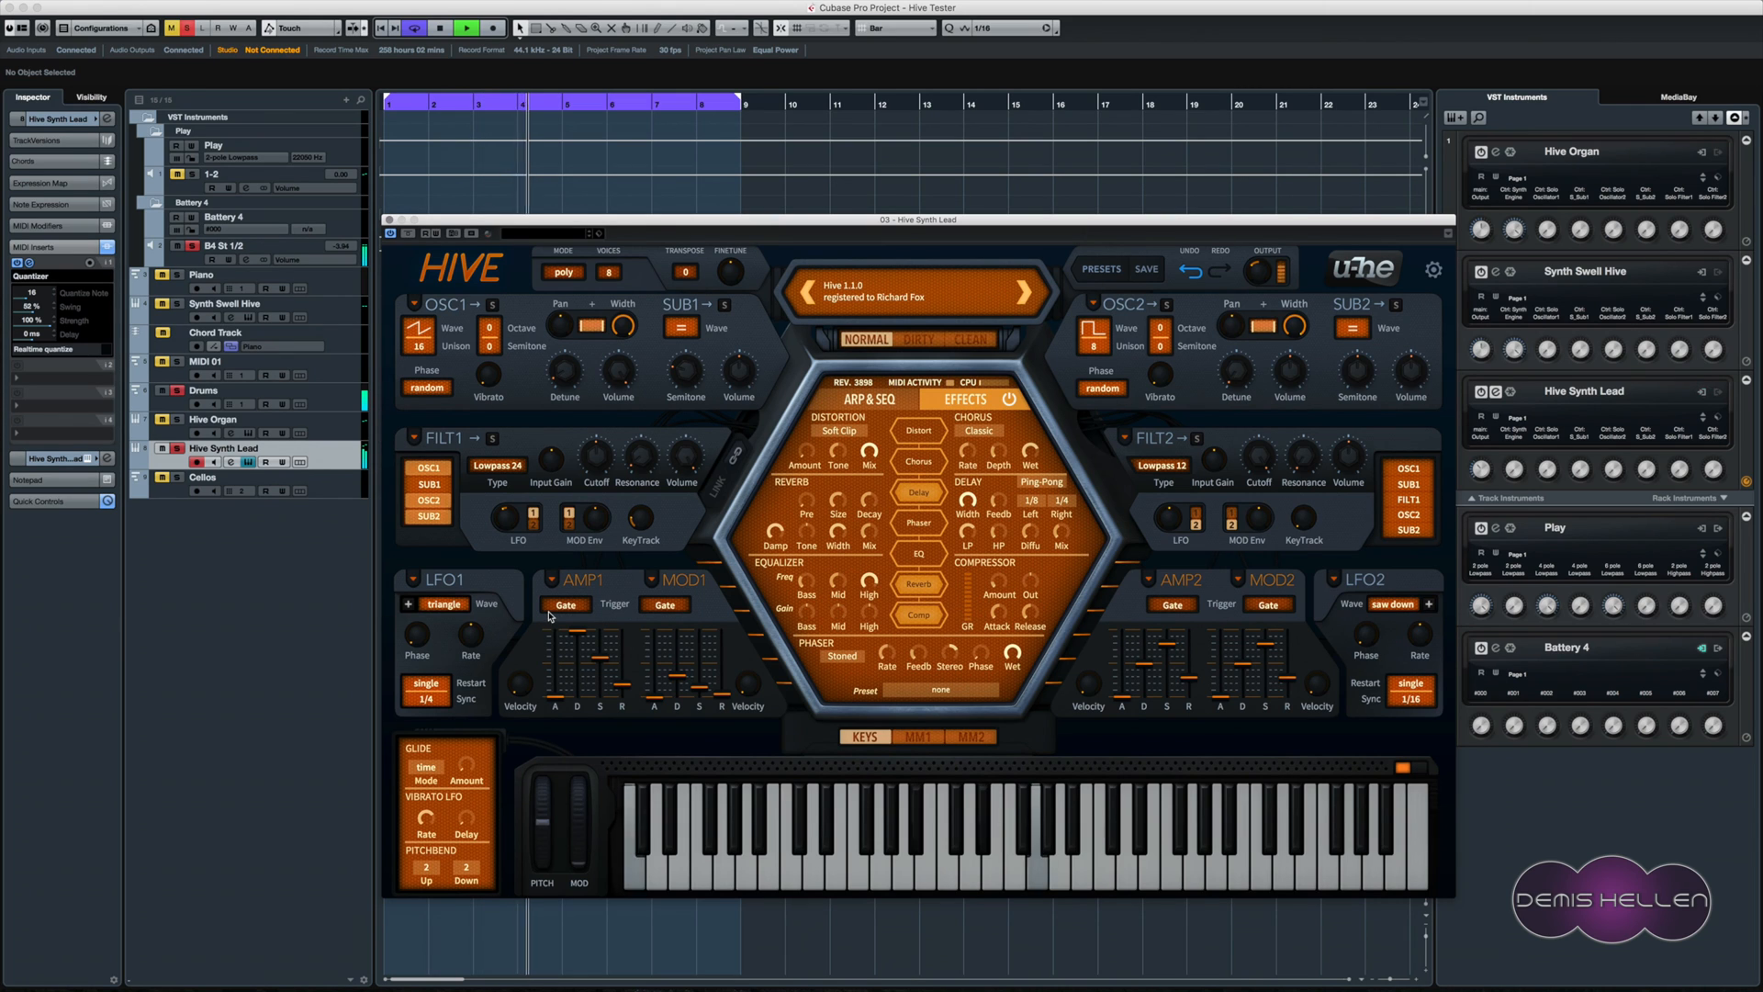
# - Unsolo the Drums track, close the Hive Synth Lead instrument window and return the stopped playhead to the start
pyautogui.click(177, 391)
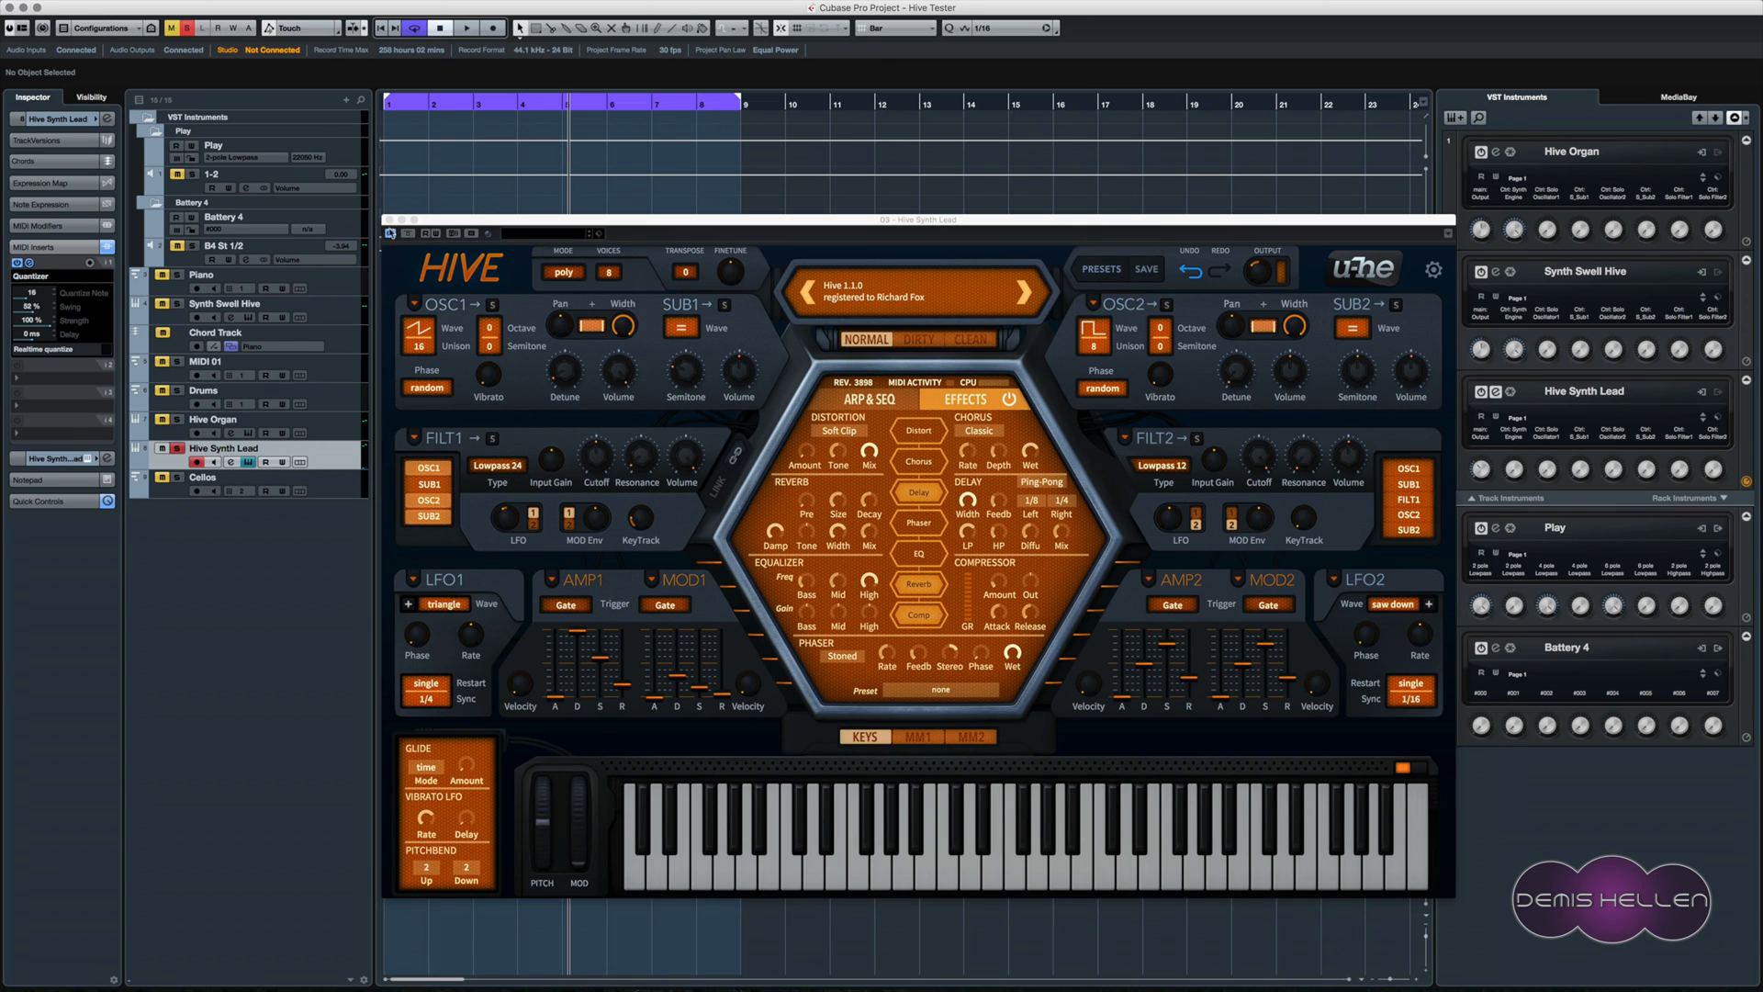
pyautogui.click(388, 220)
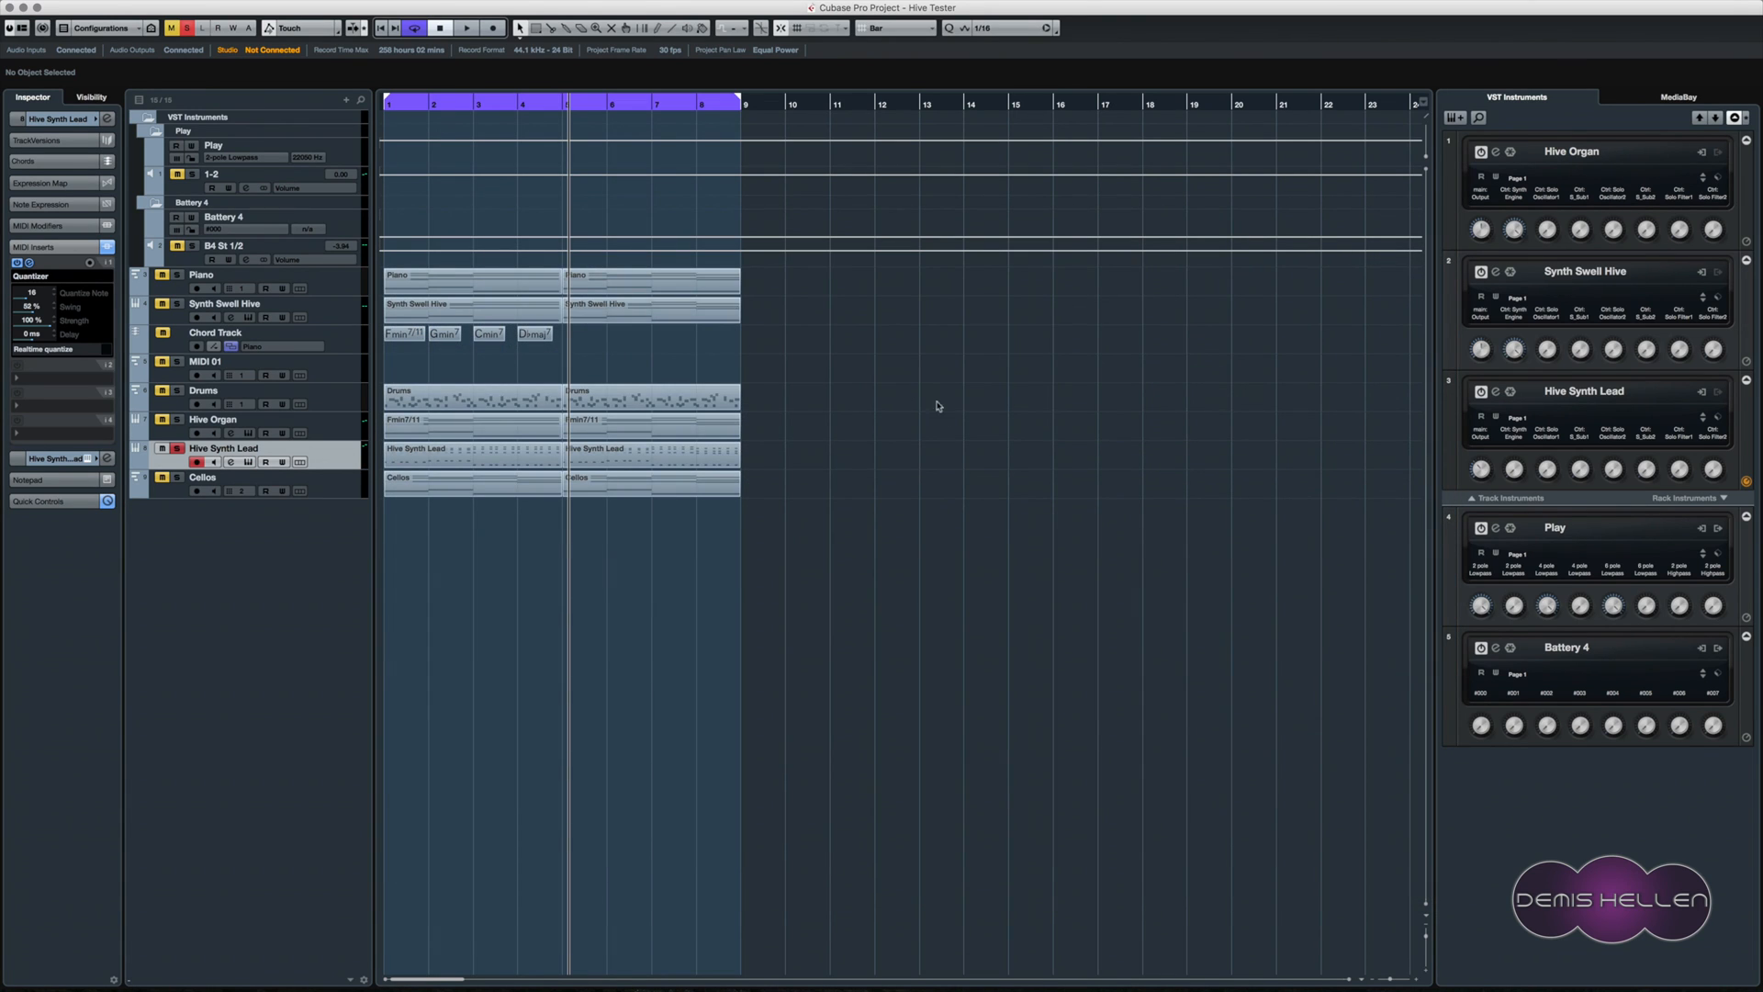
pyautogui.press('.')
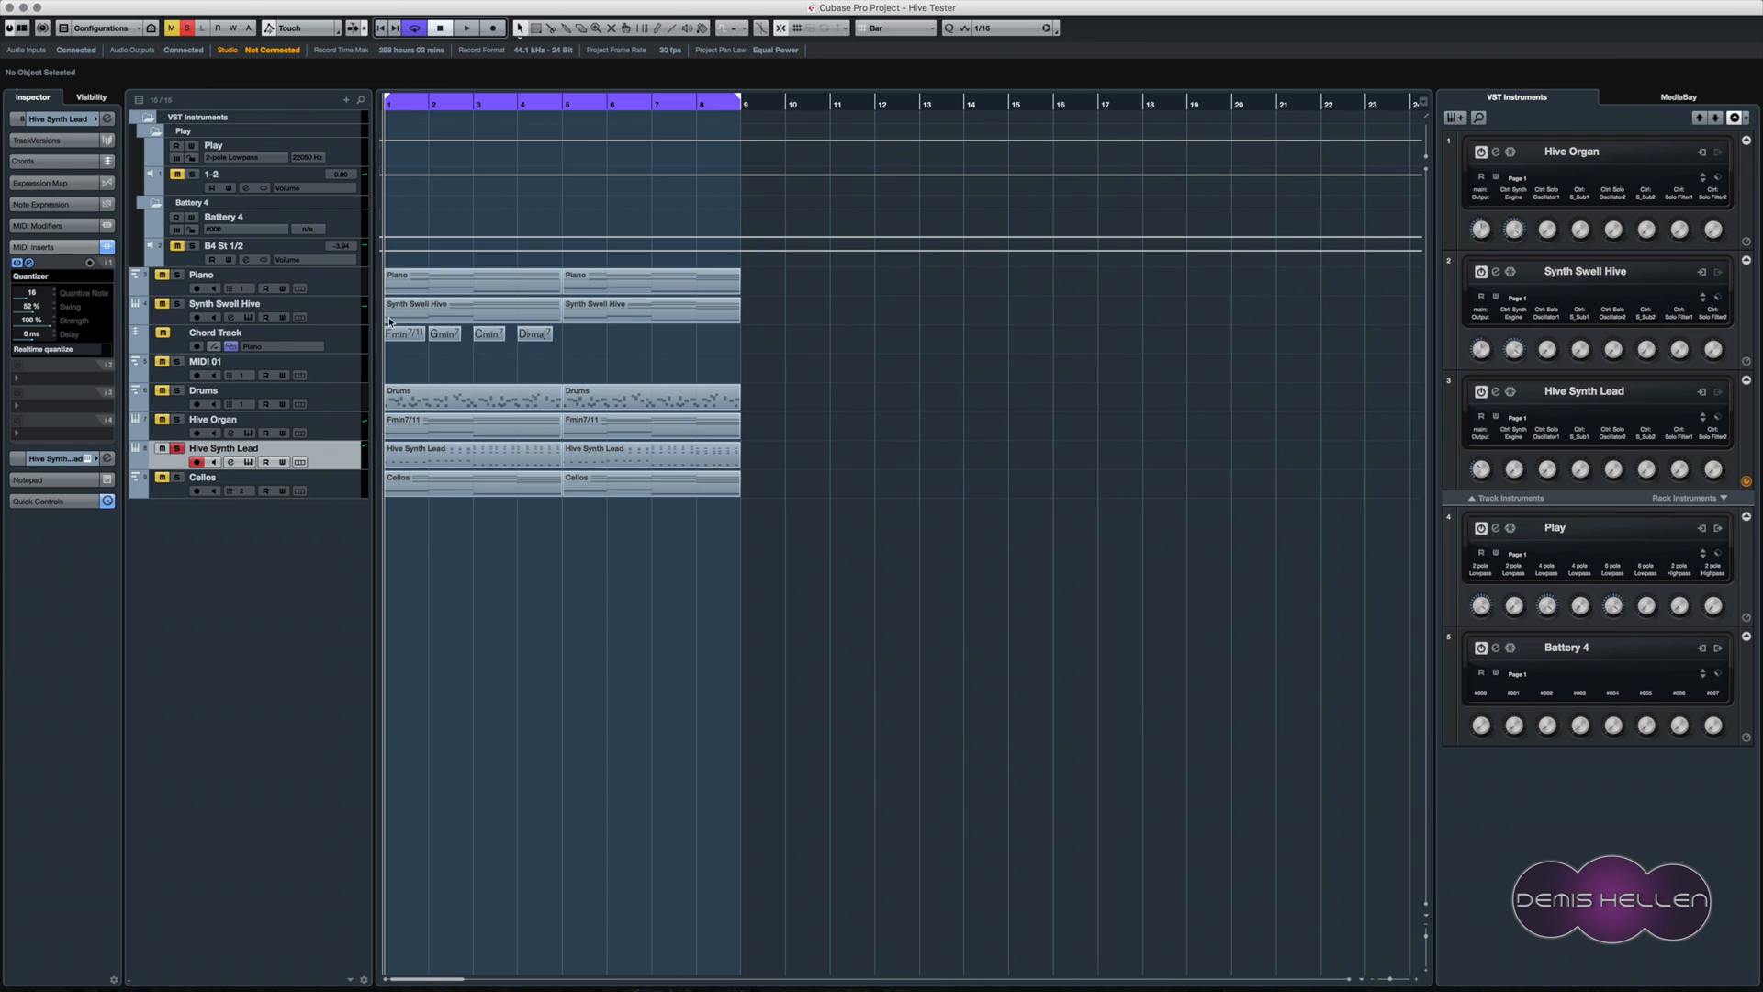
# - Audition the Synth Swell Hive and Hive Organ tracks together in solo, and clear both solos before stopping playback
pyautogui.click(340, 310)
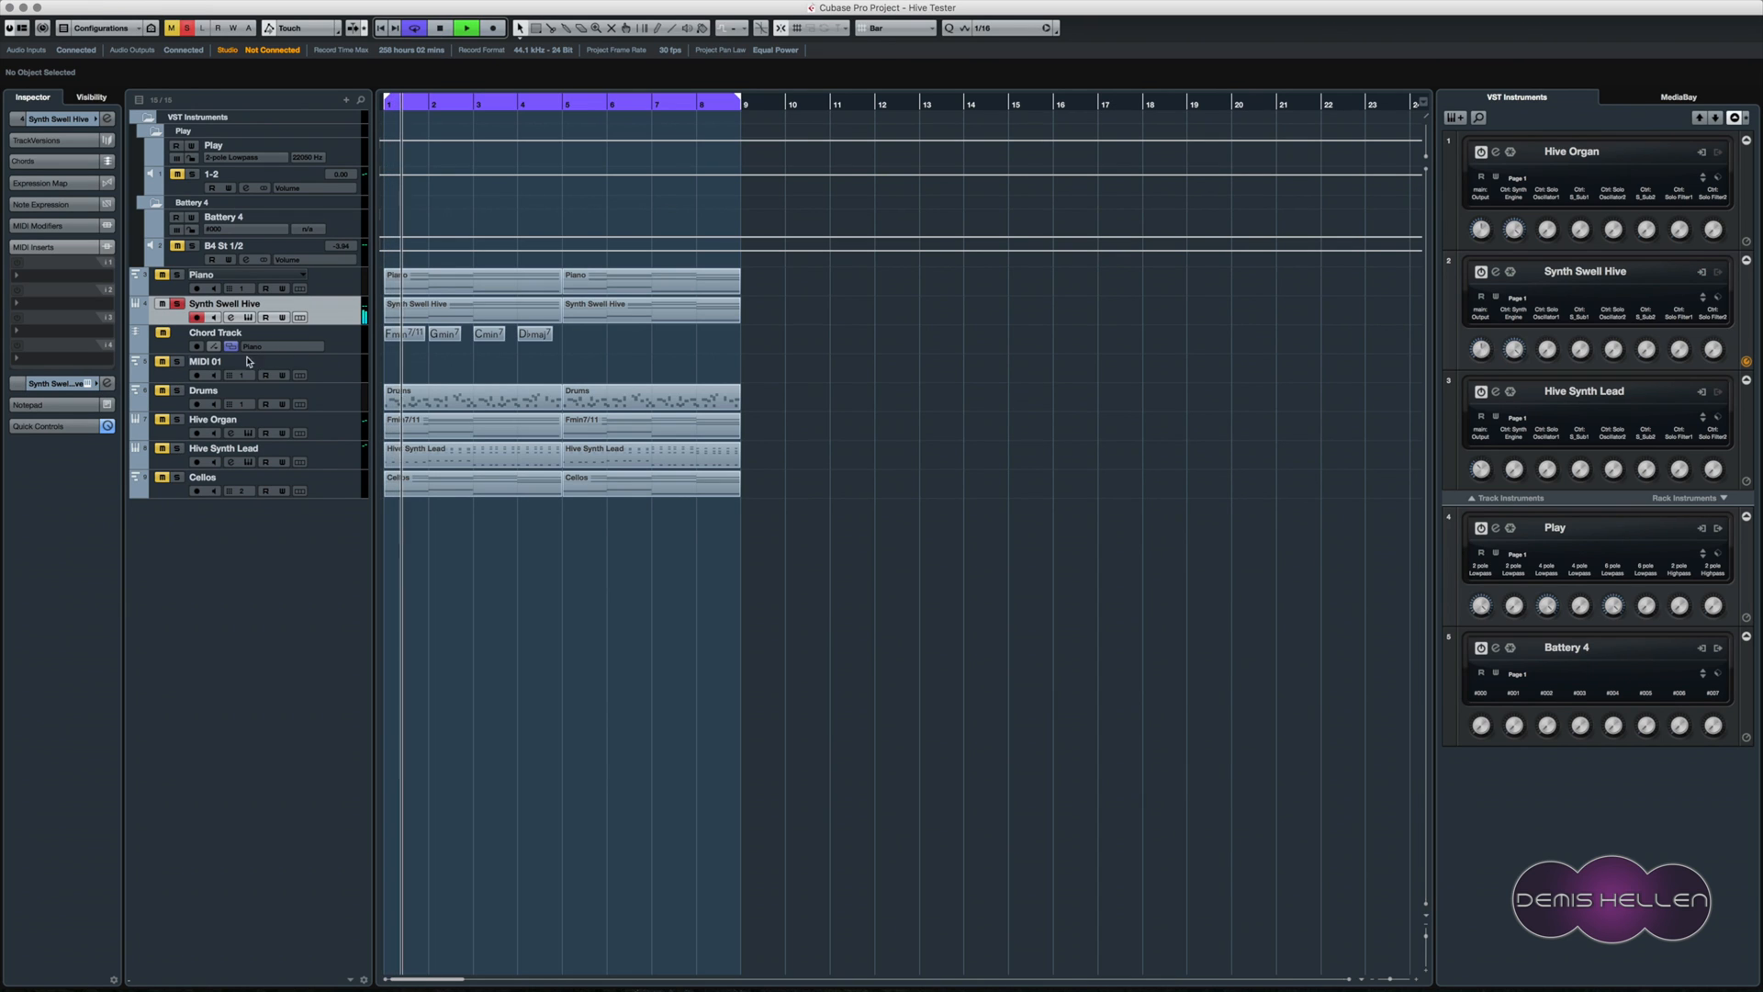
pyautogui.click(176, 421)
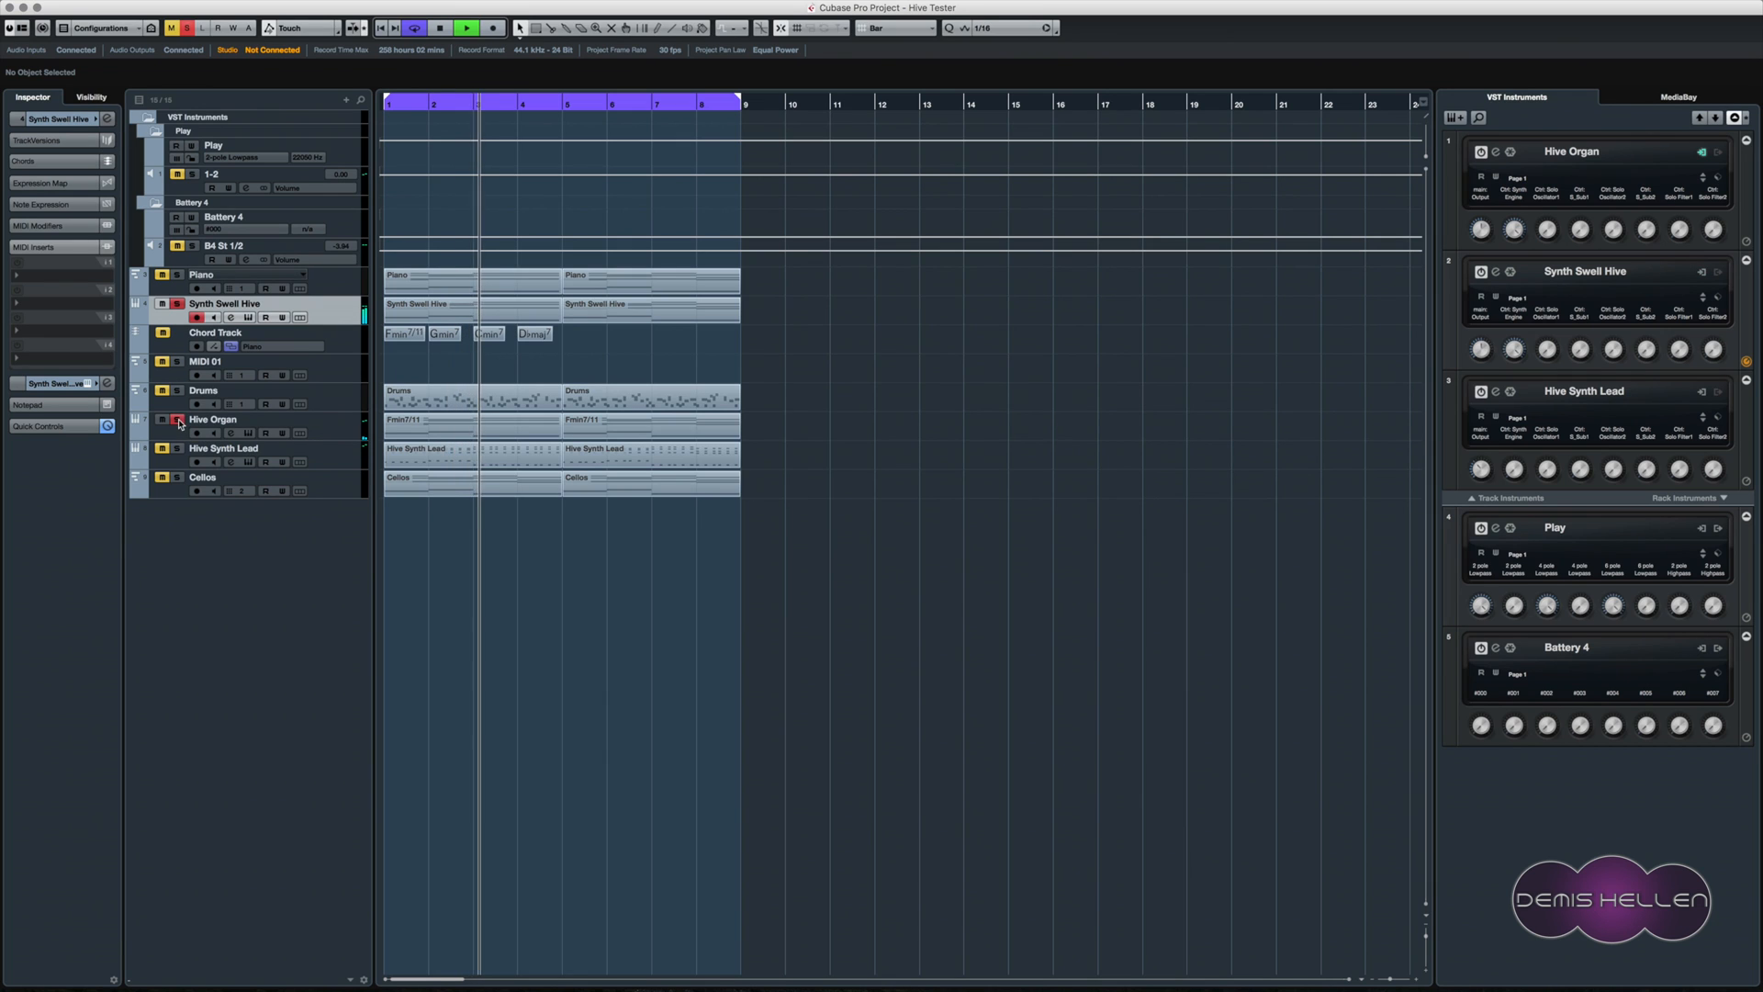
pyautogui.click(179, 306)
pyautogui.click(177, 419)
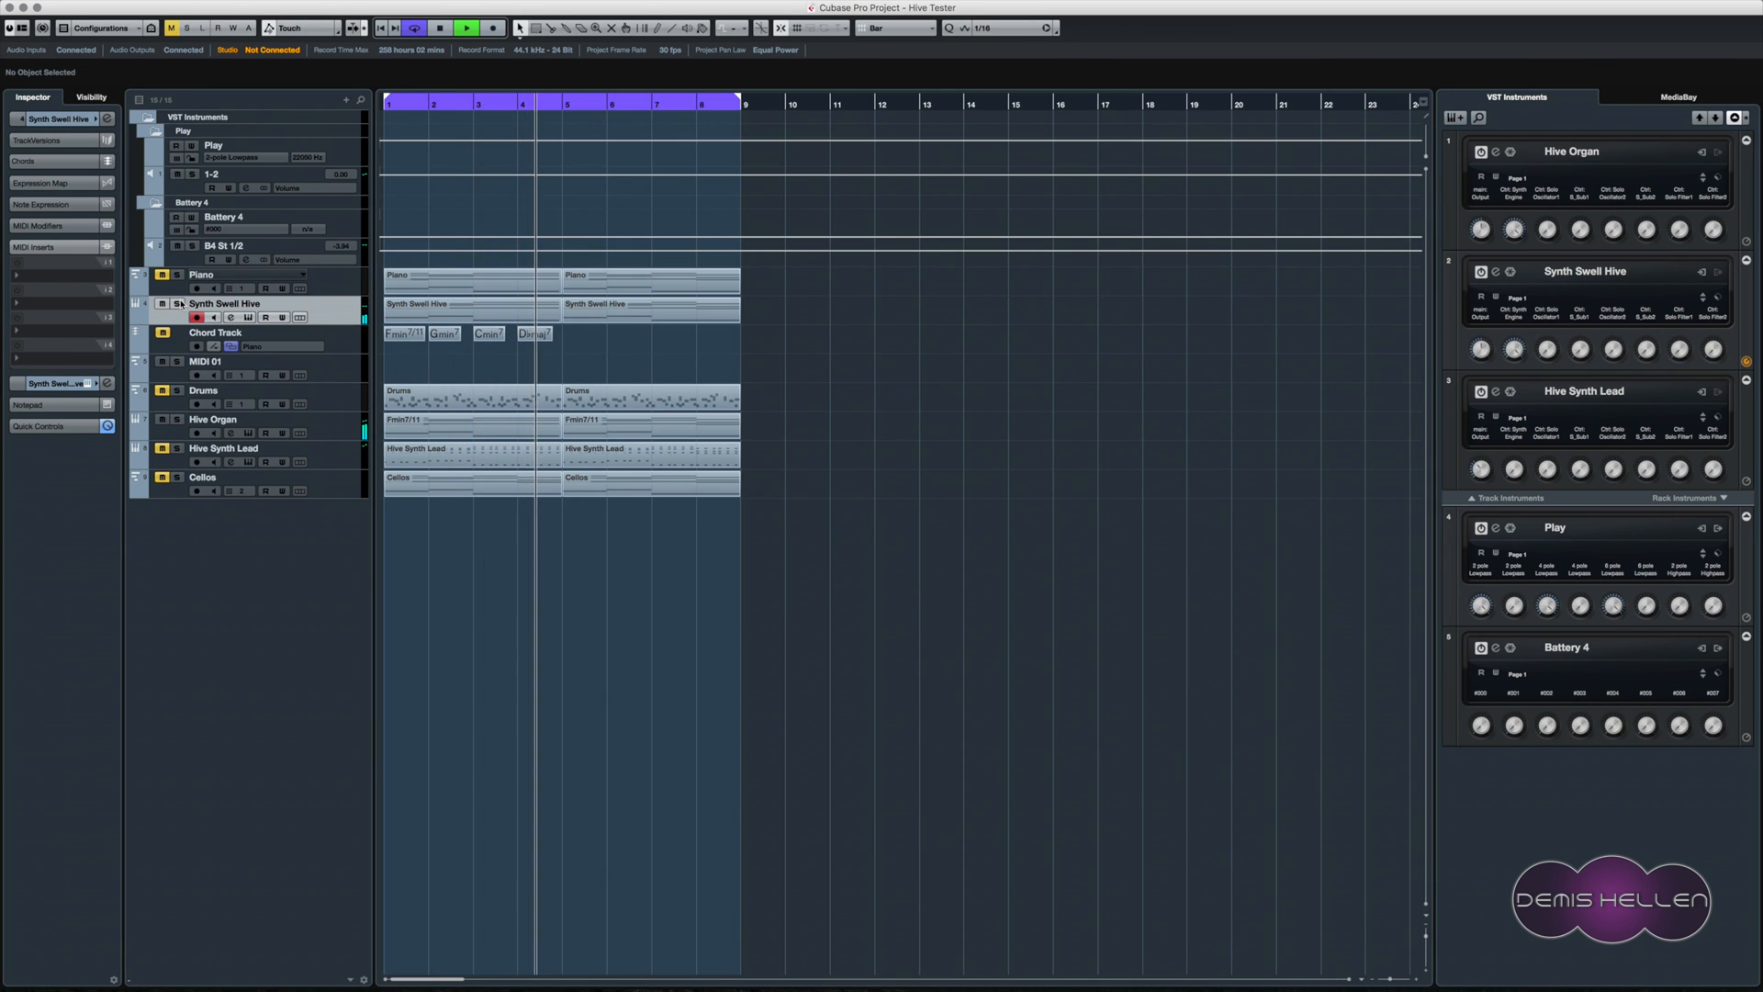
pyautogui.press('space')
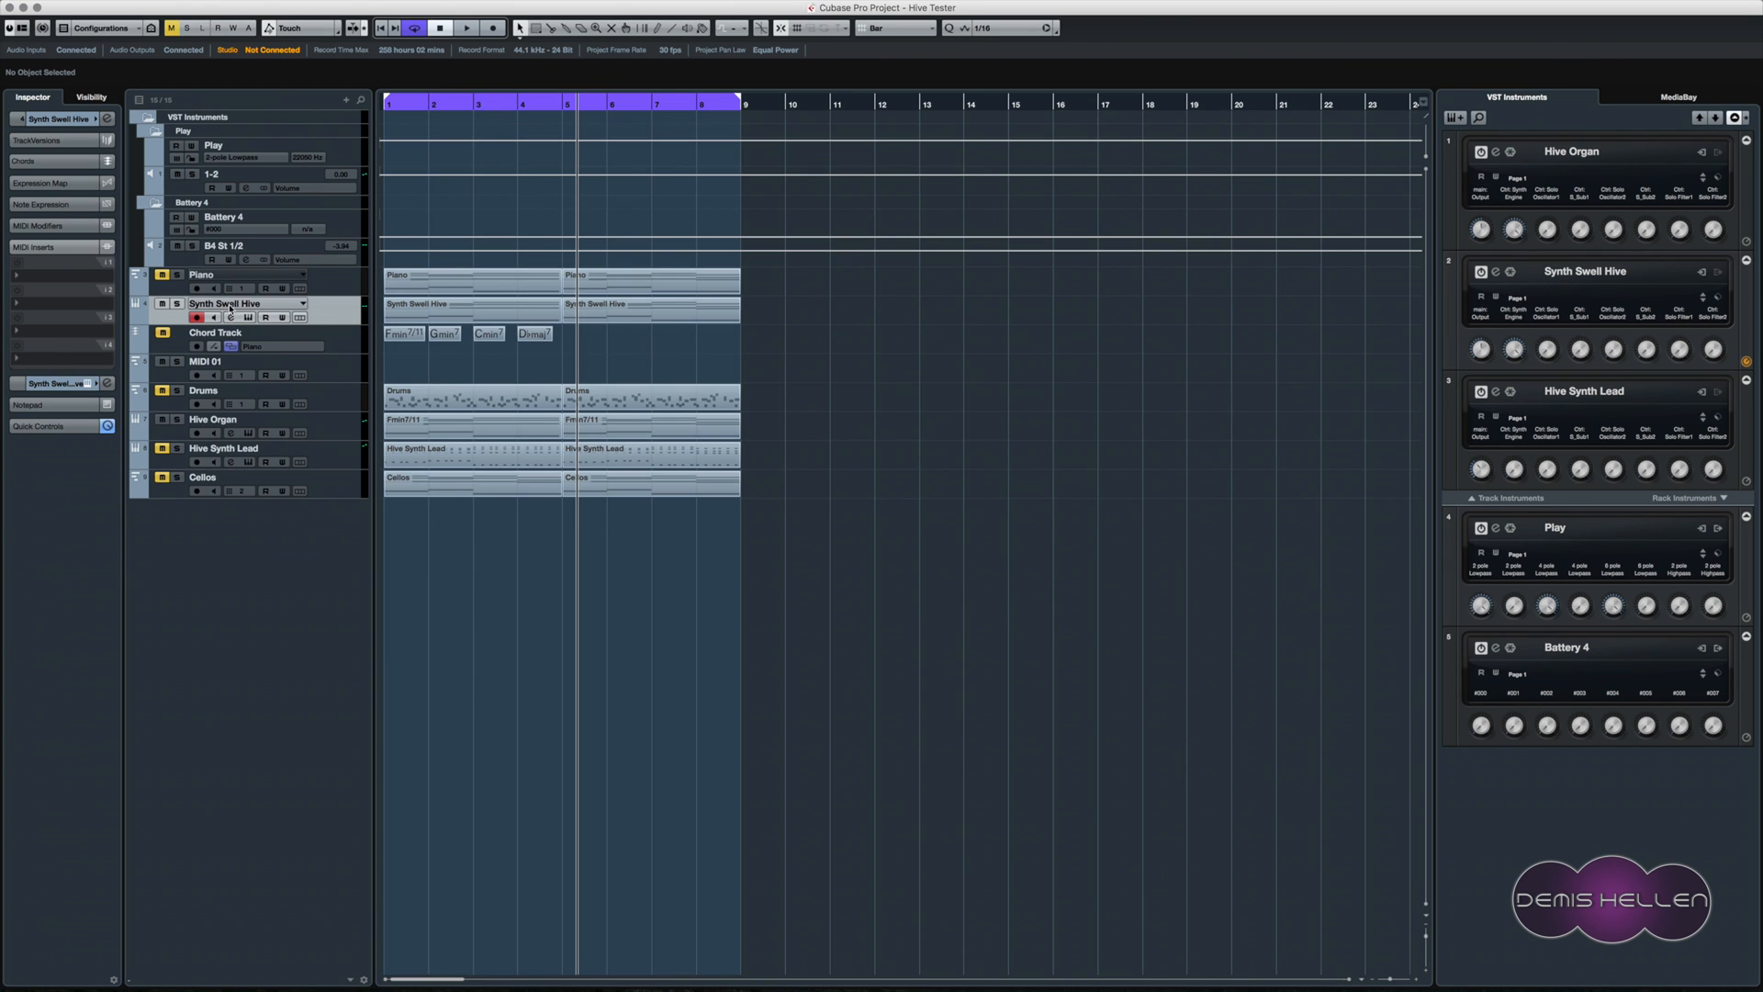
# - Reopen the Hive Synth Lead instrument and review its arpeggiator and sequencer, the MM1 matrix's modulation sources and the effects
pyautogui.click(231, 310)
pyautogui.click(1495, 391)
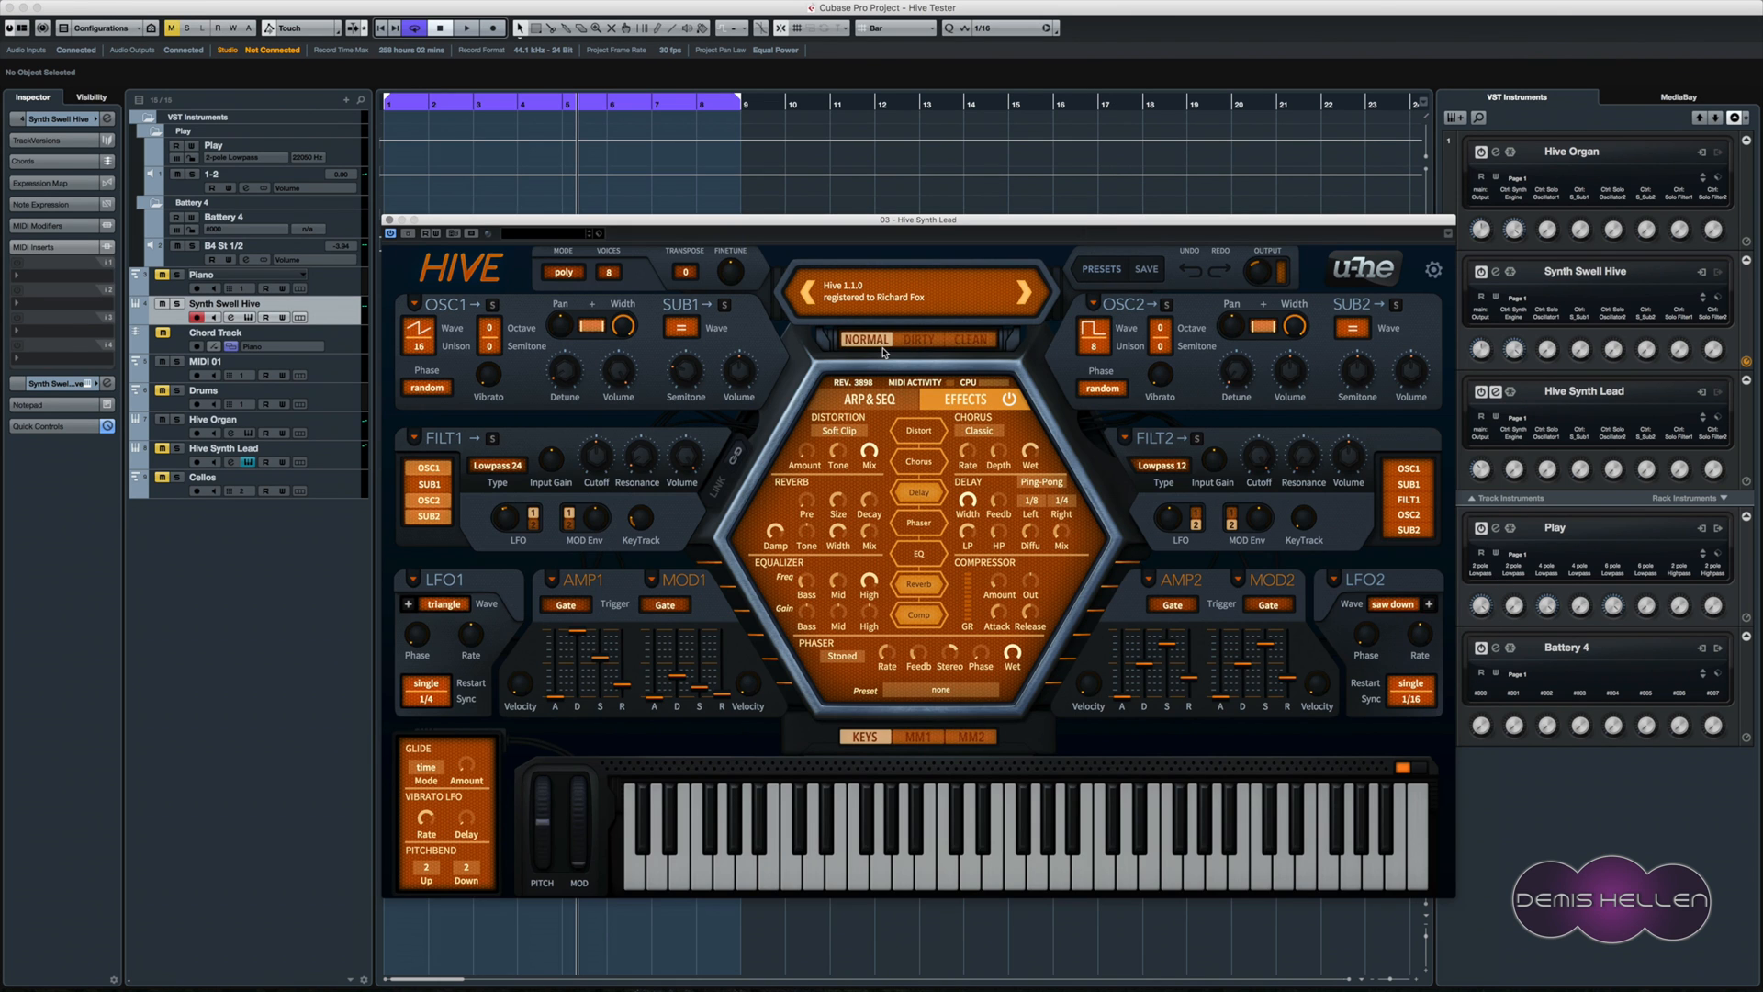
pyautogui.click(873, 401)
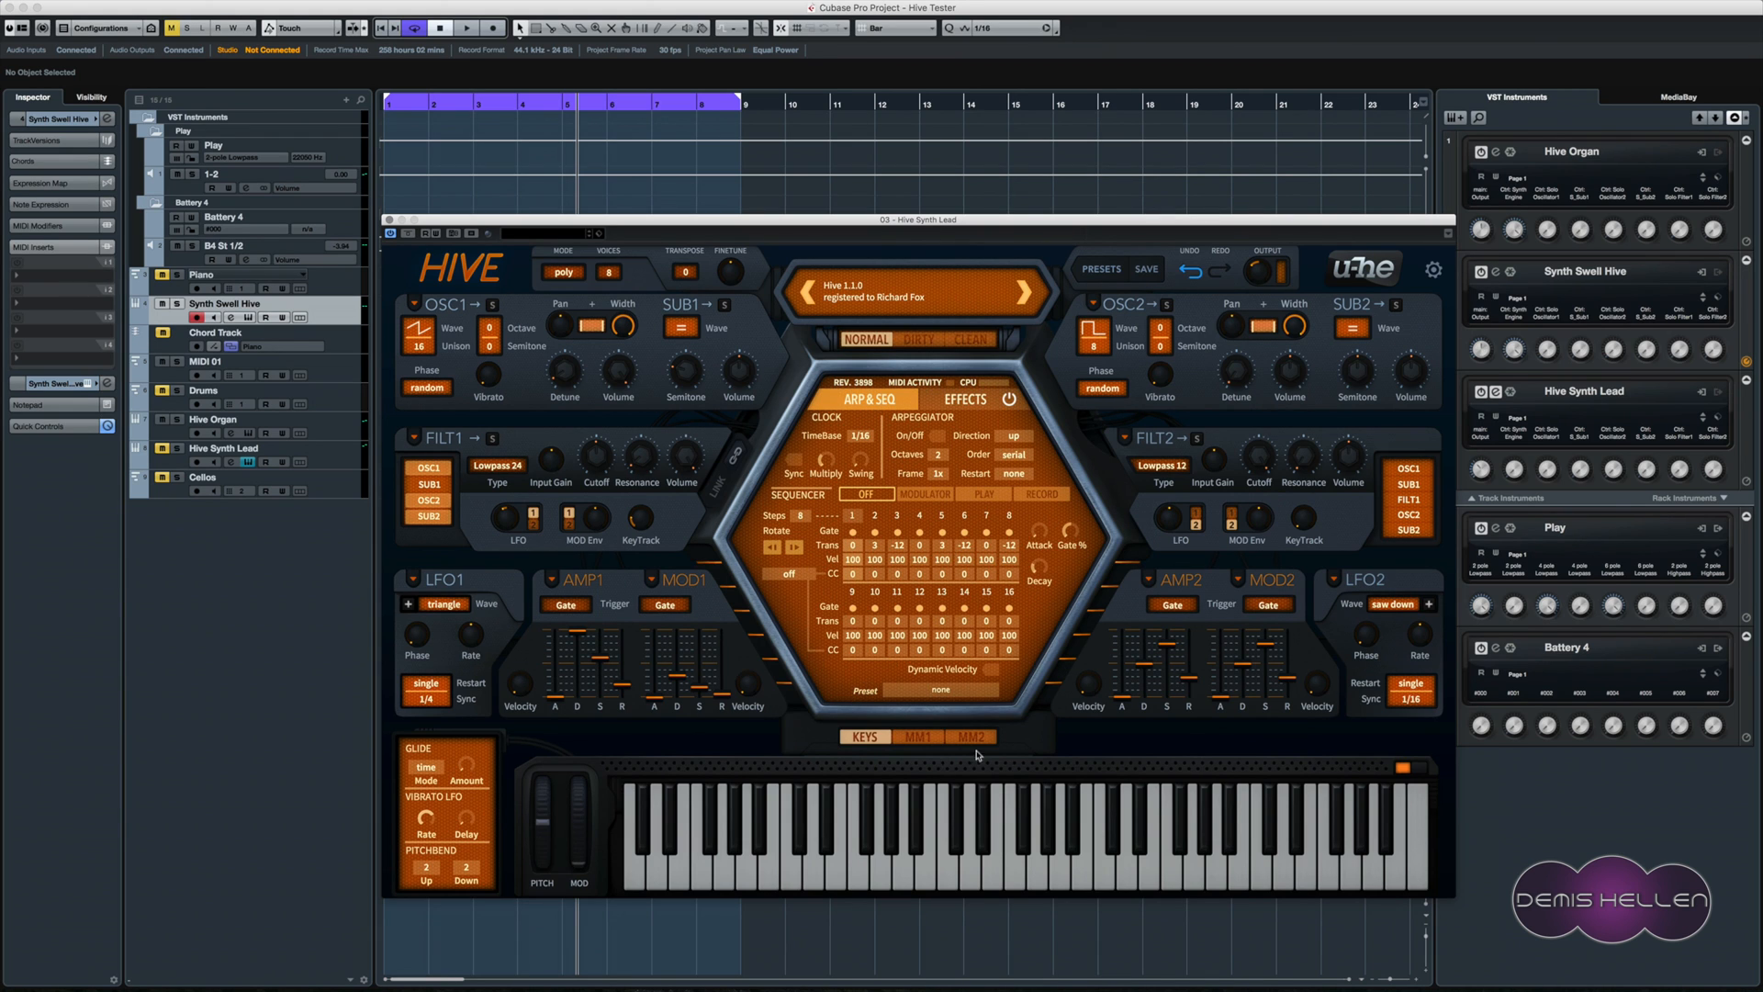
pyautogui.click(933, 735)
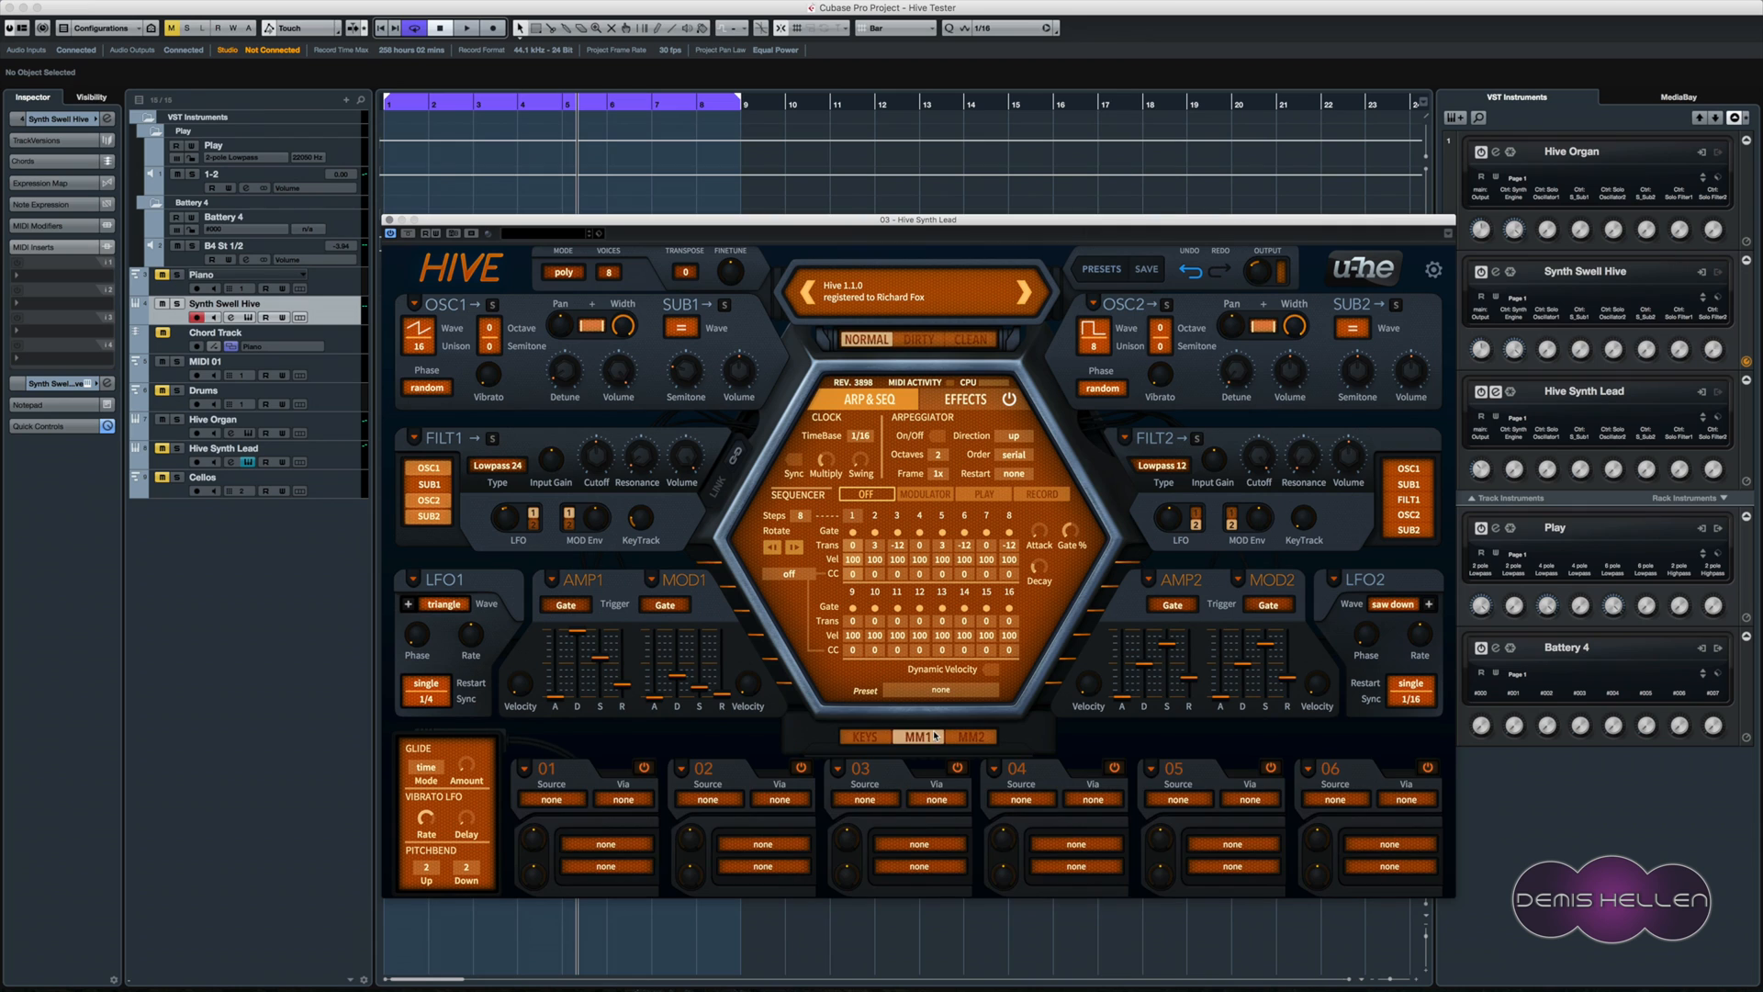
pyautogui.click(581, 801)
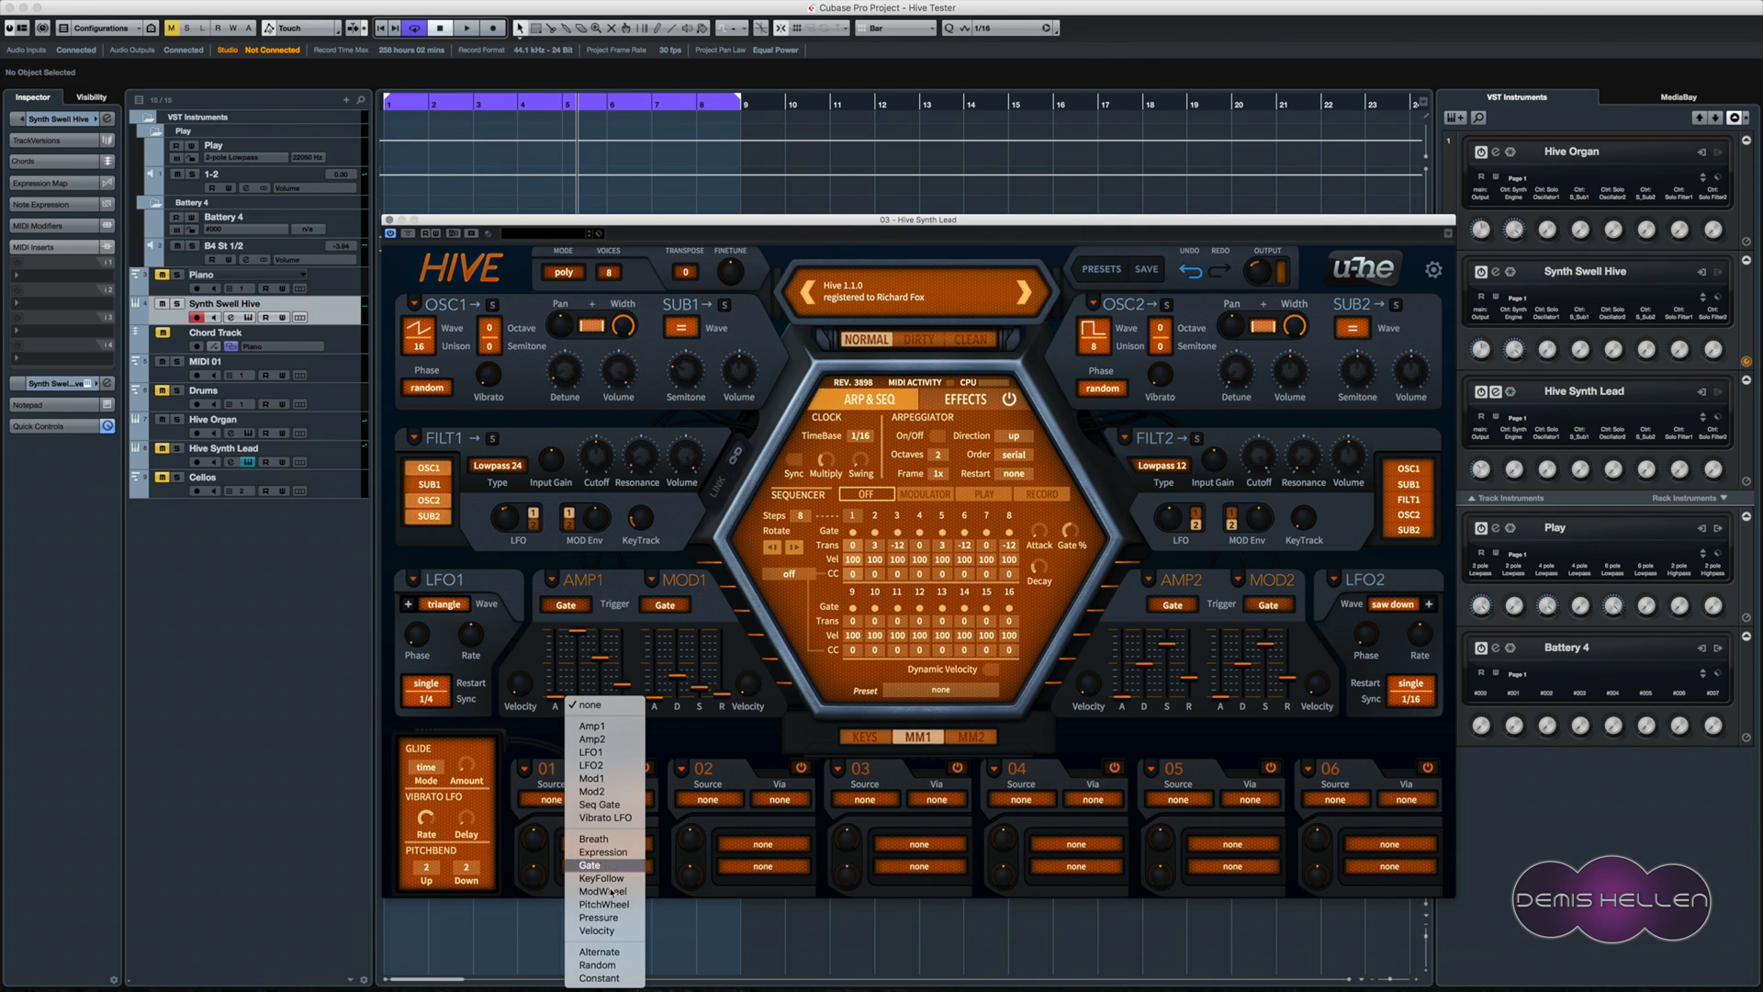
pyautogui.click(547, 787)
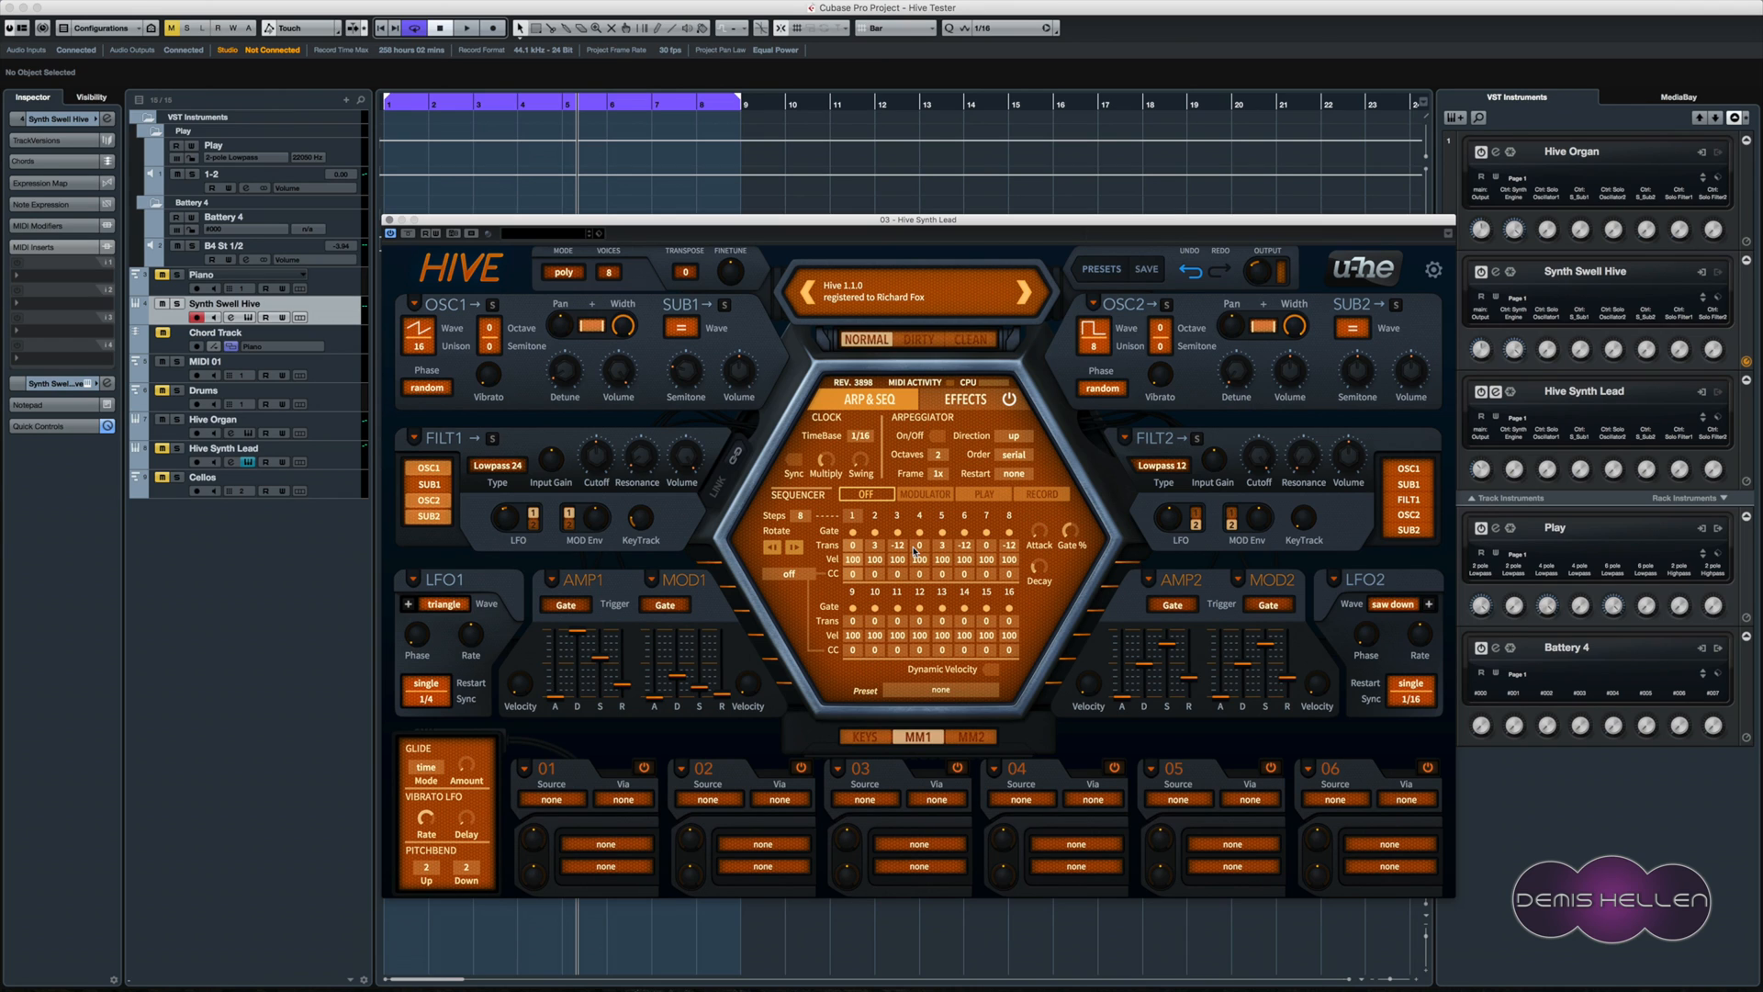
pyautogui.click(967, 403)
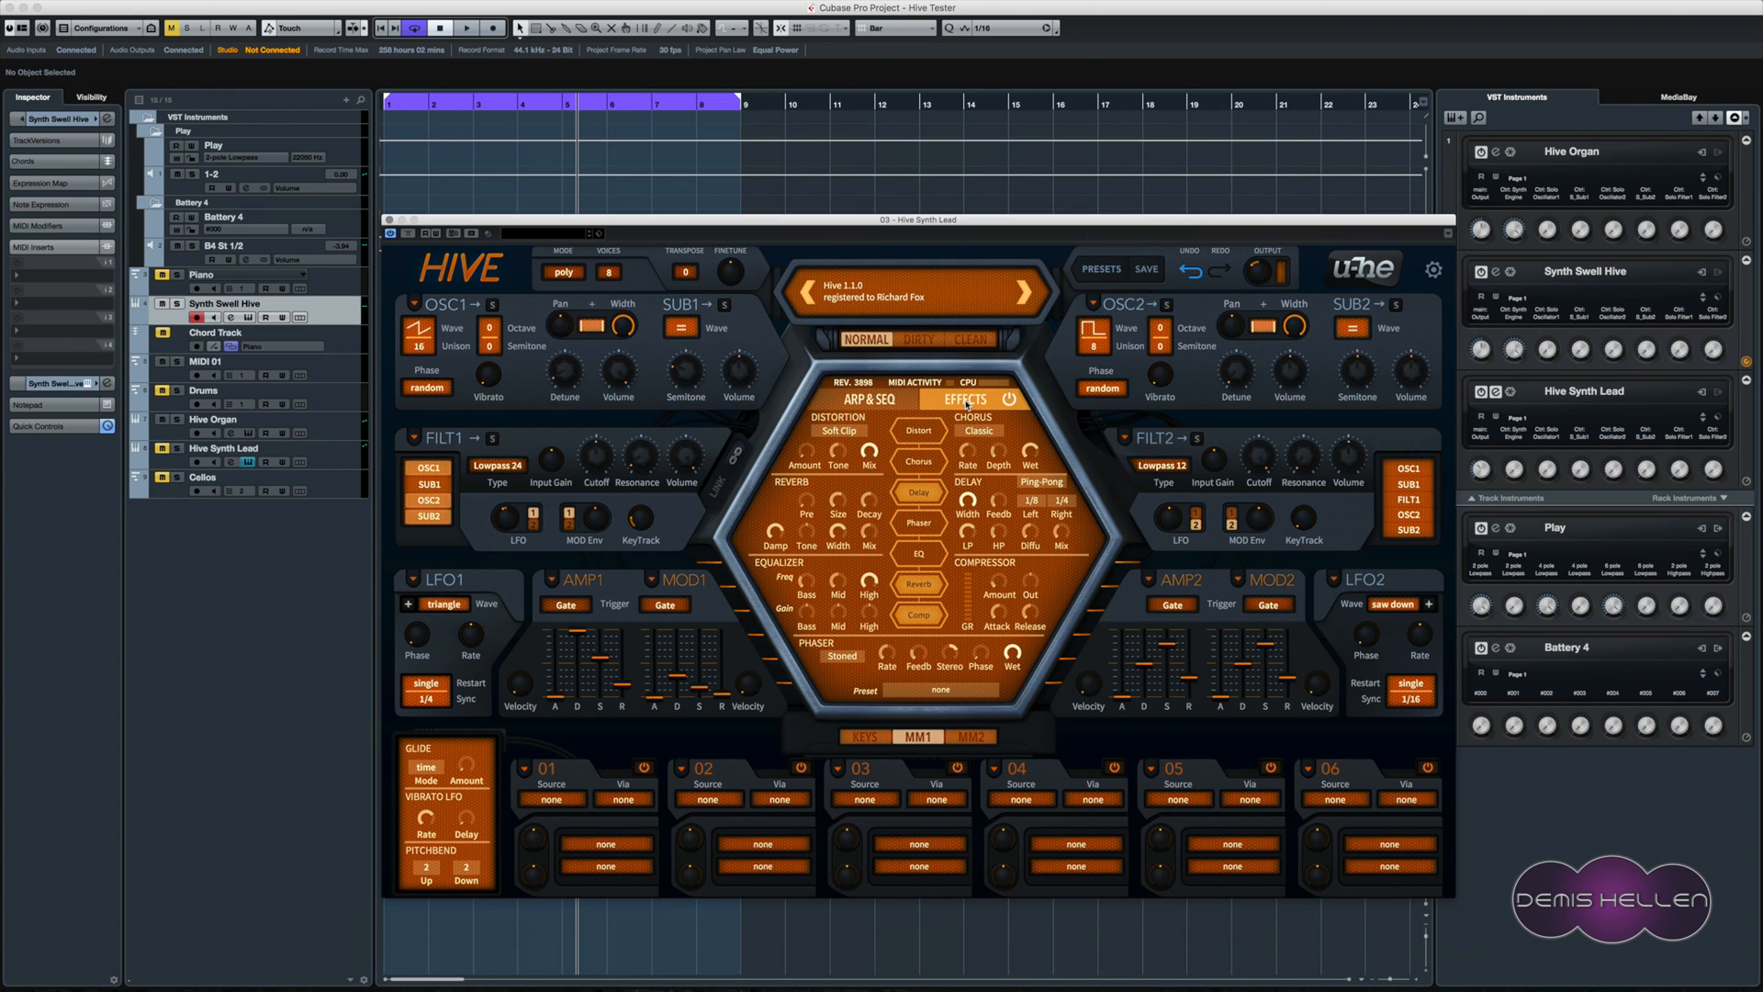